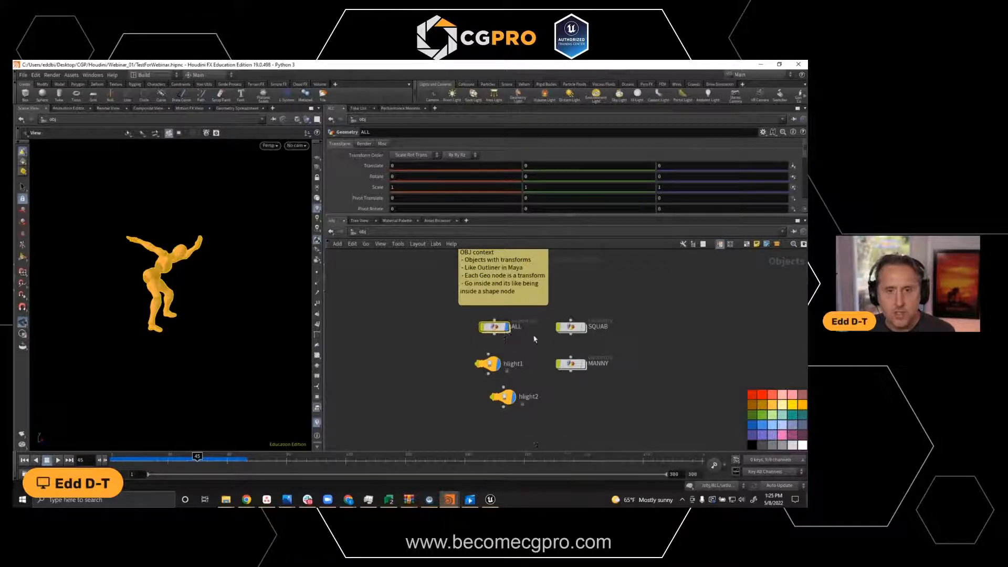
Parent the MANNY geometry object to SQUAB in the object network and clear the selection.
left_click_drag(577, 366, 574, 333)
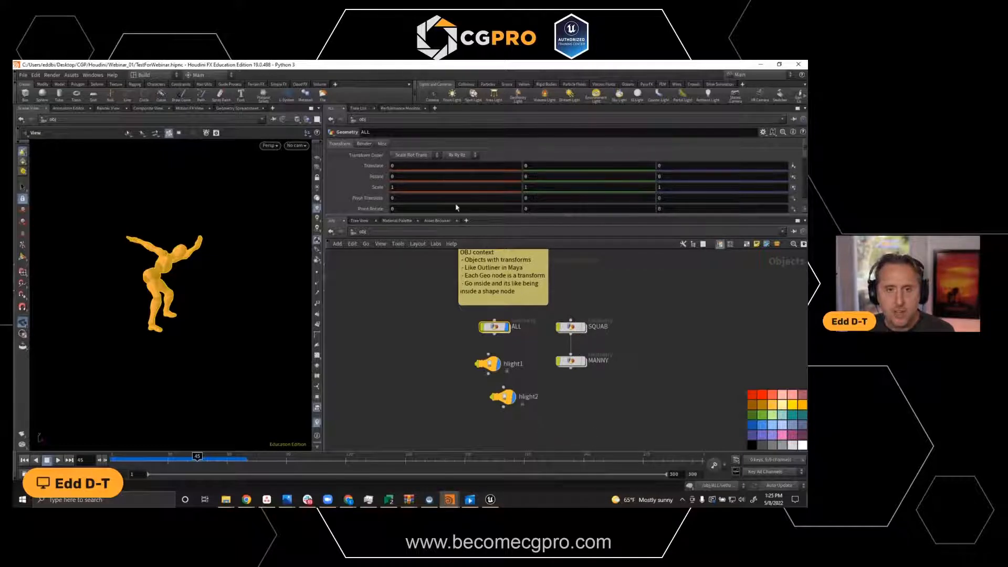
mouse_move(563, 362)
left_click(645, 340)
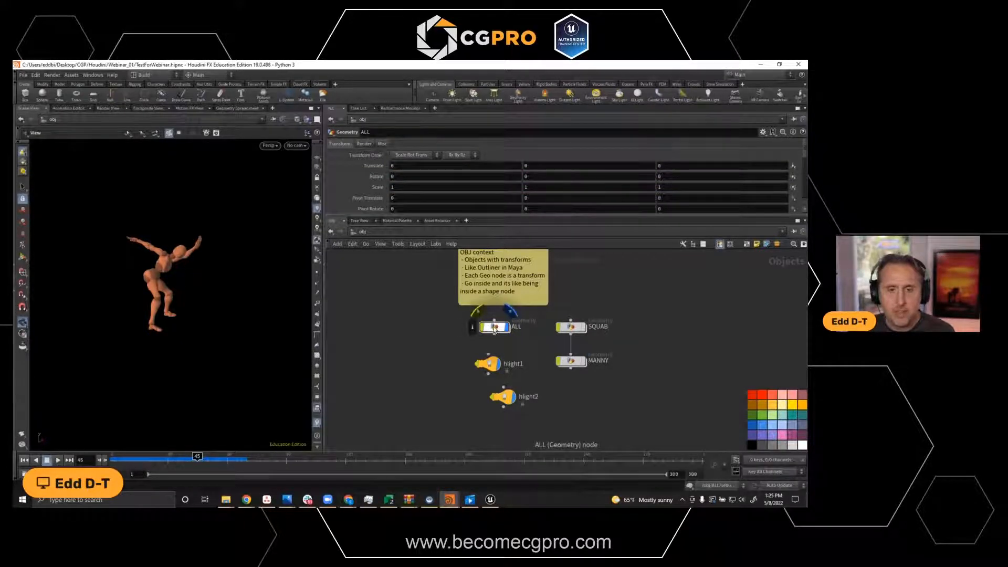
Enter the ALL geometry network and display the OUT_MOUNTAIN null from the grid and mountain chain.
double_click(494, 329)
scroll(530, 336, "down", 10)
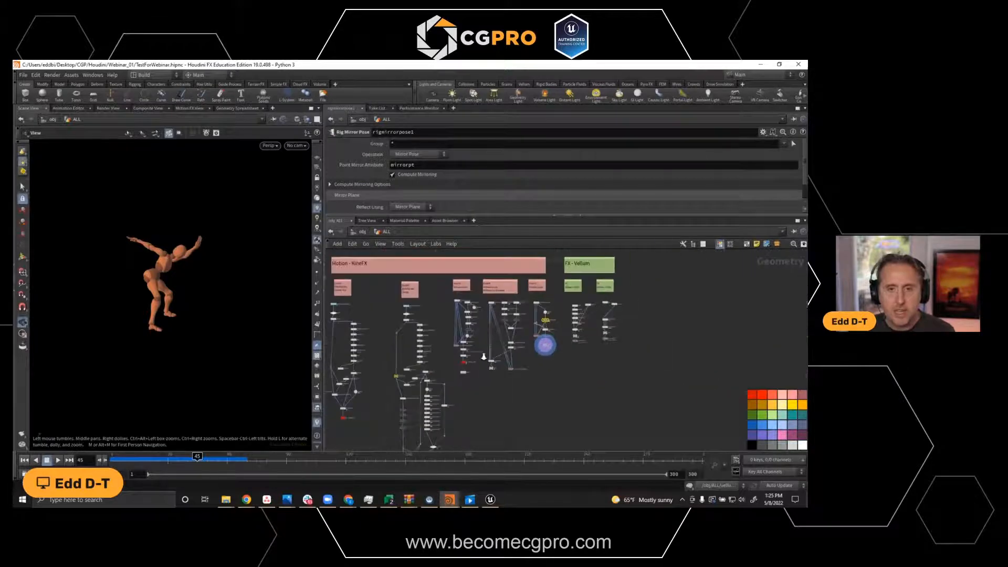
middle_click_drag(442, 378, 510, 397)
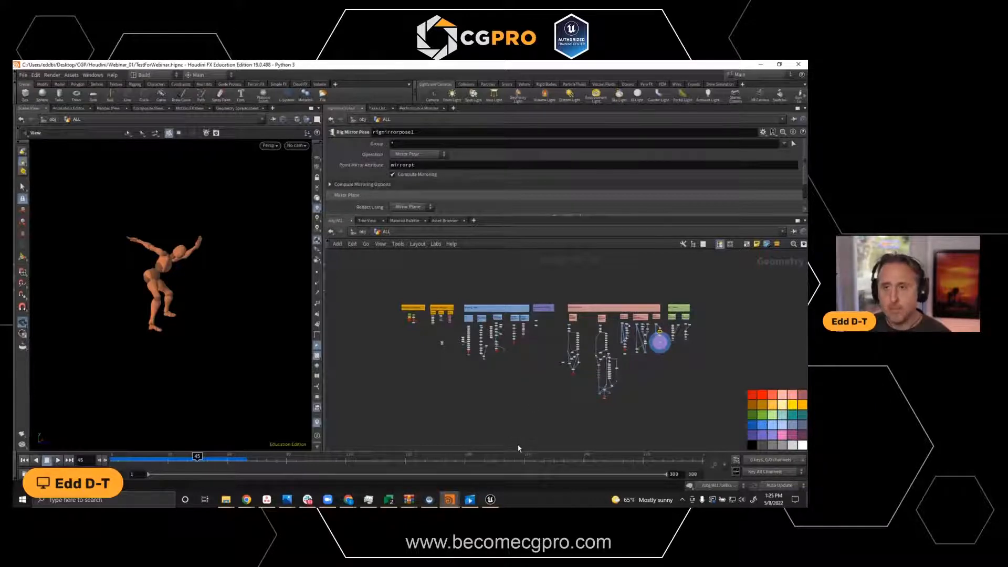
scroll(438, 328, "up", 10)
scroll(475, 295, "up", 10)
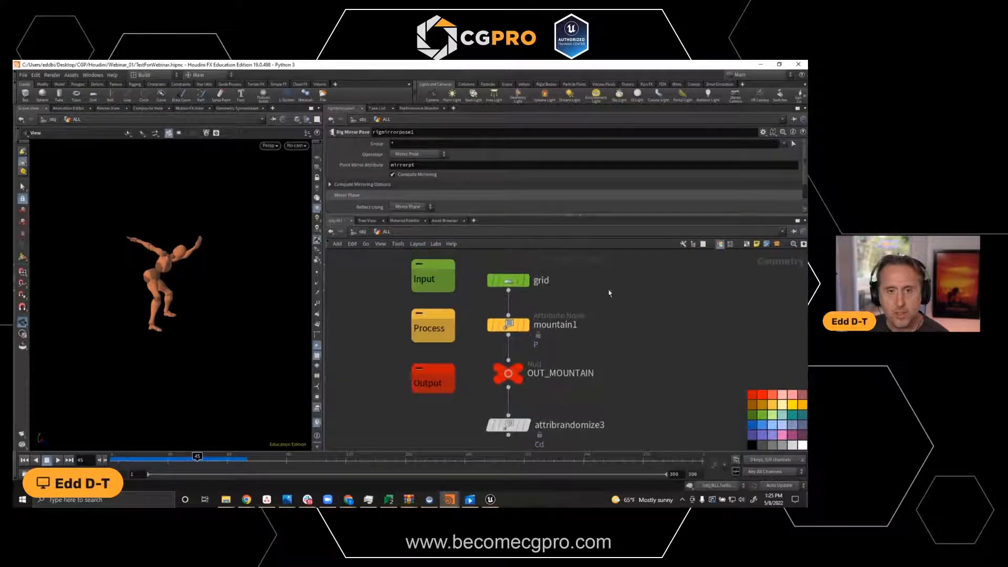
mouse_move(519, 373)
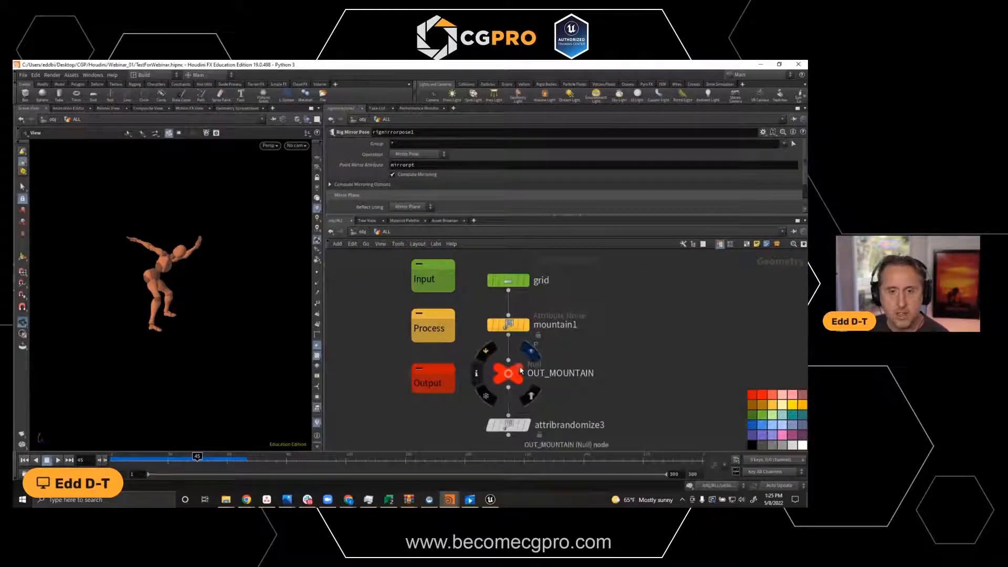
left_click(530, 349)
left_click_drag(249, 319, 266, 331)
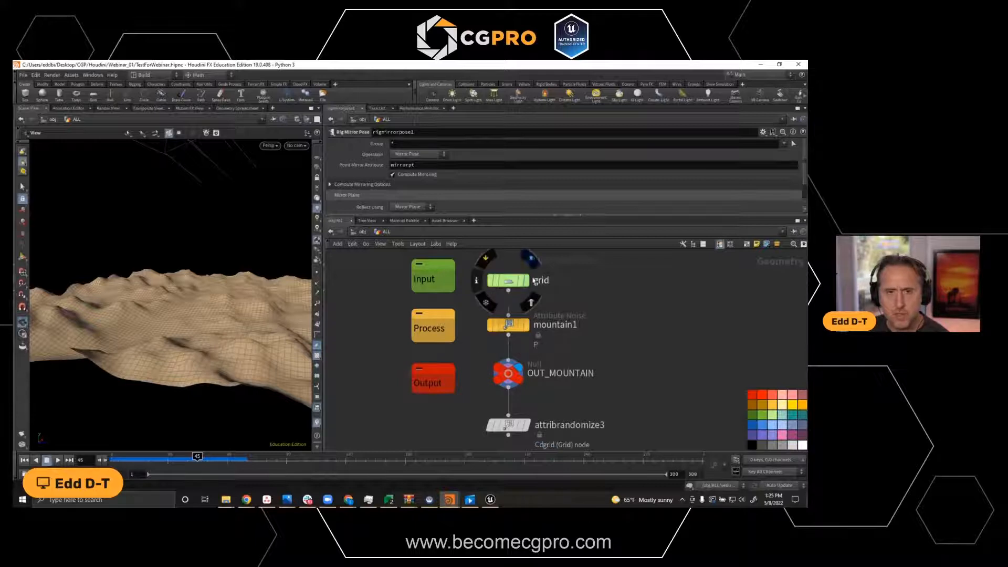
Compare the stages of the mountain chain by displaying grid, mountain1 and OUT_MOUNTAIN in turn.
left_click(528, 282)
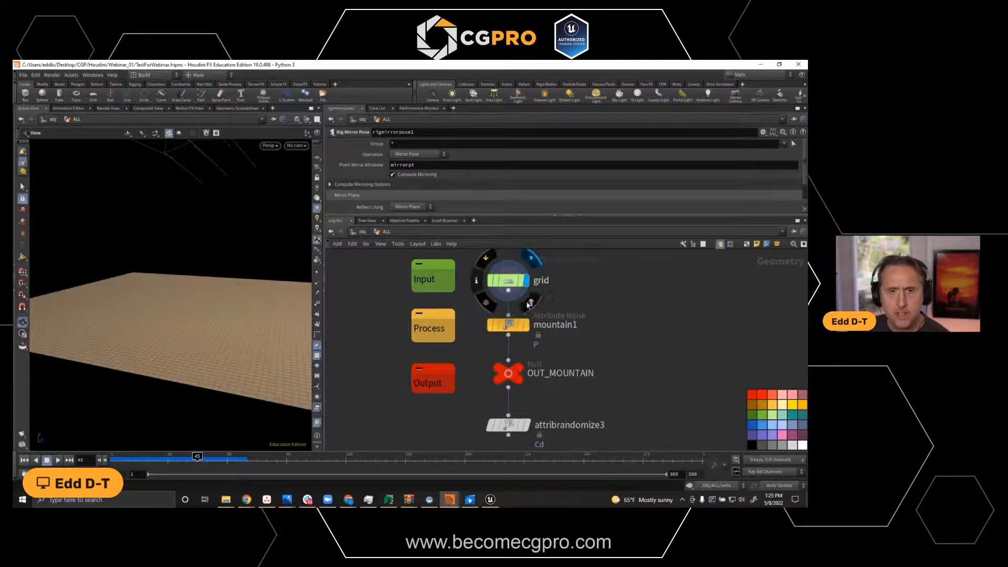
mouse_move(529, 330)
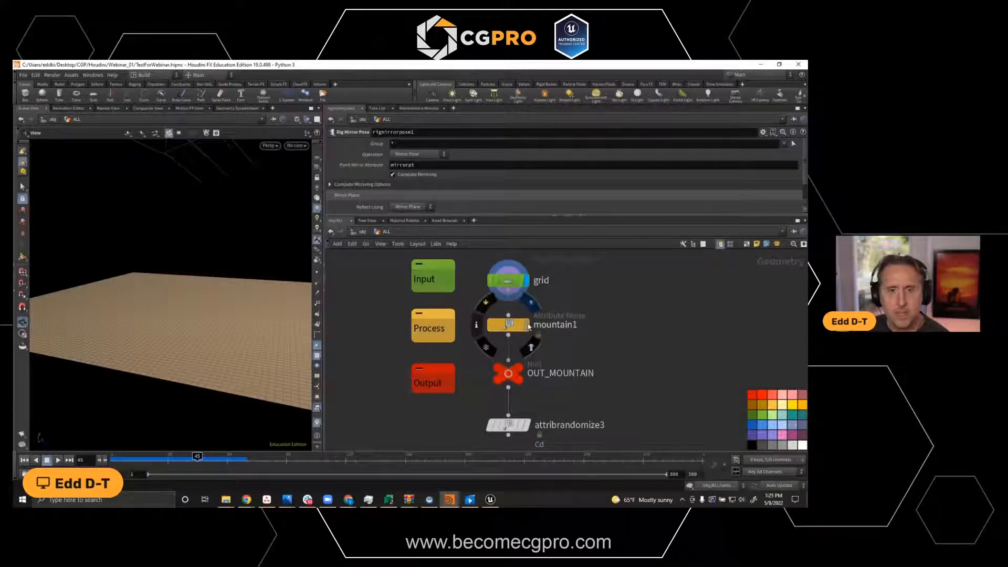
left_click_drag(528, 326, 529, 326)
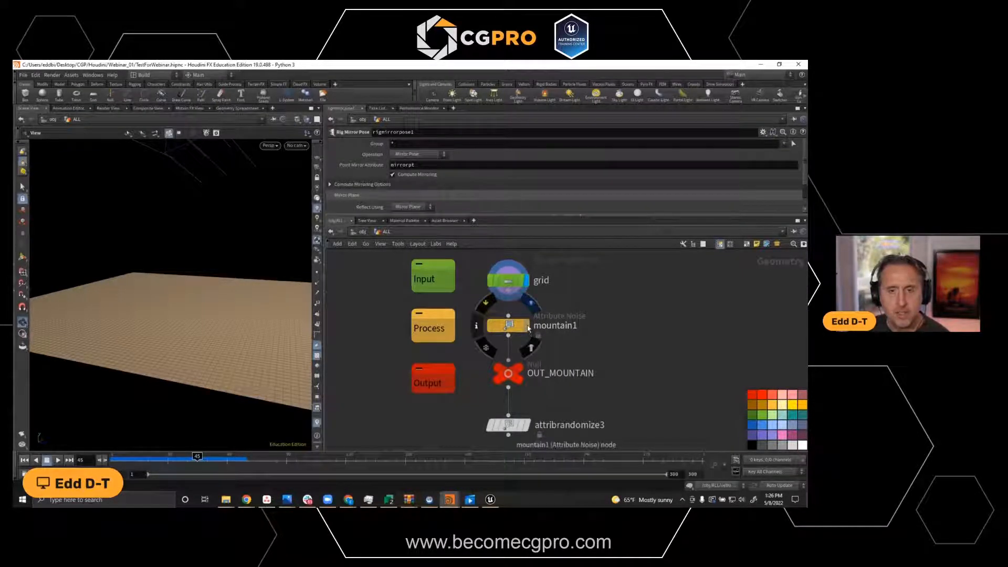
left_click(527, 326)
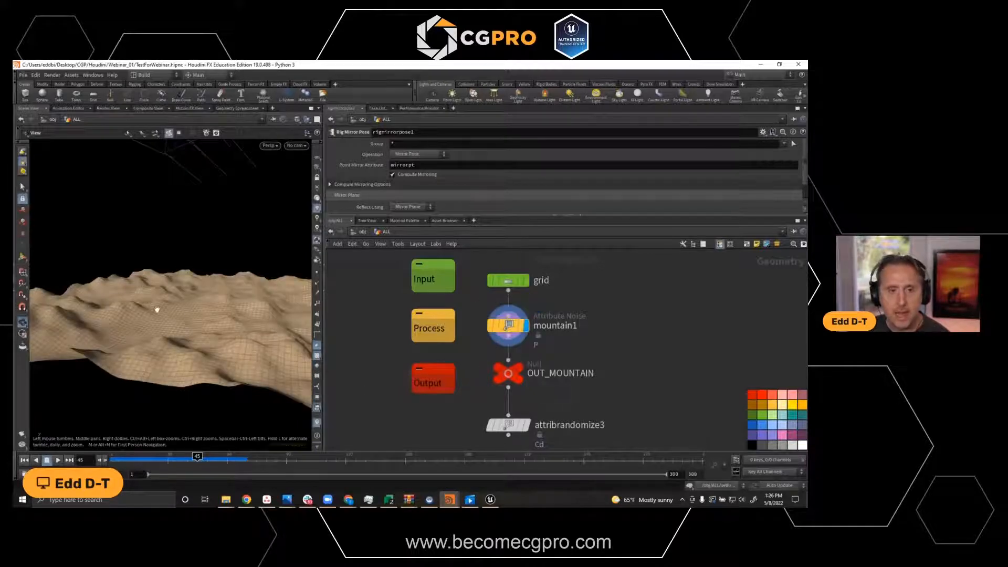
left_click_drag(195, 340, 197, 317)
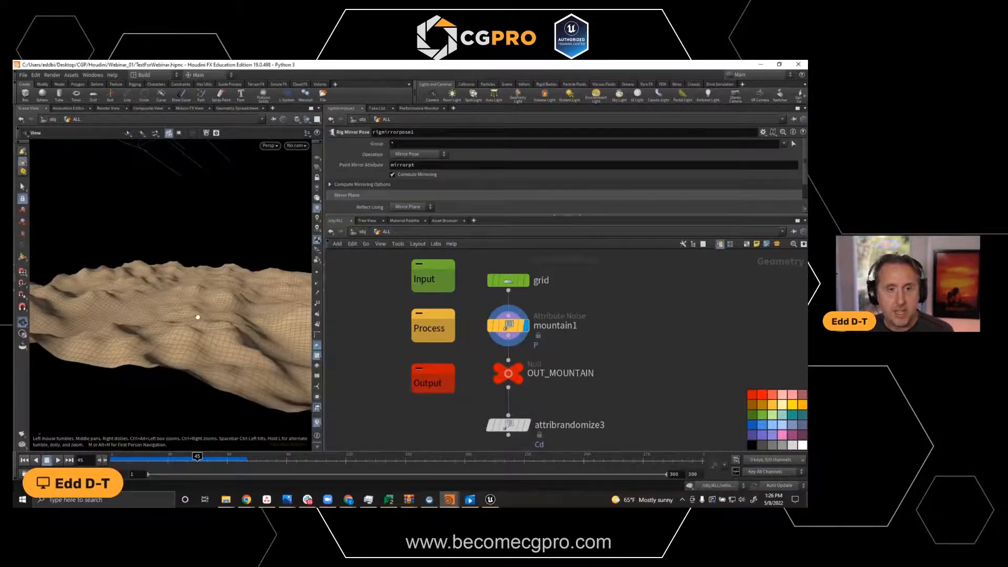
left_click(521, 369)
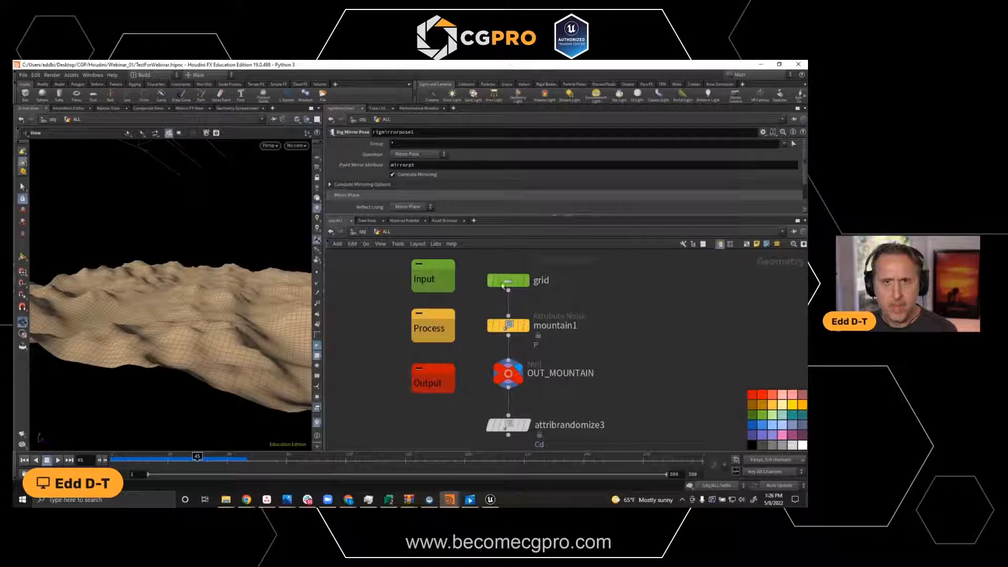
Show mountain1's parameters inside an enlarged network editor and set its Amplitude to 0.98 and Element Size to 3.98.
left_click(496, 324)
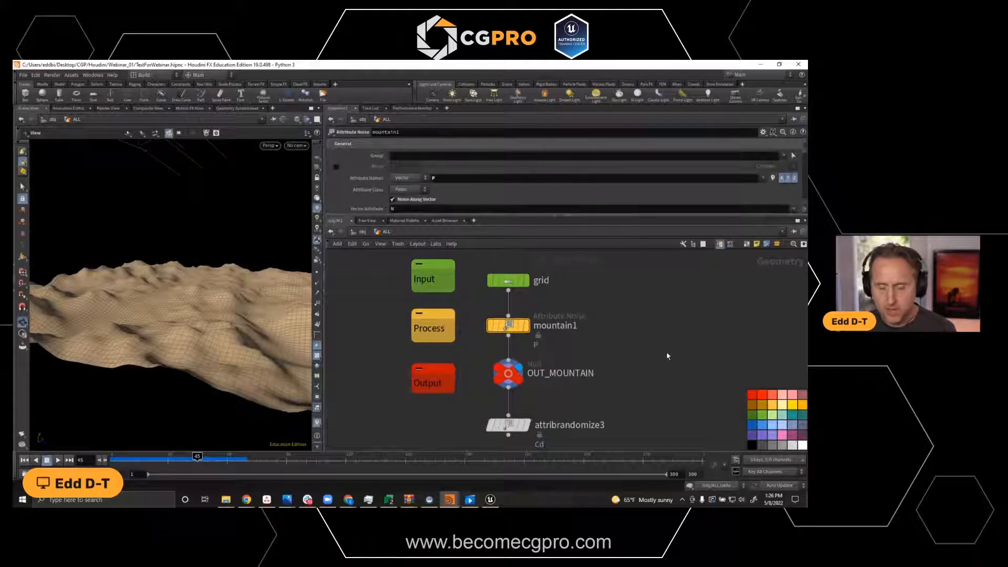
key("p")
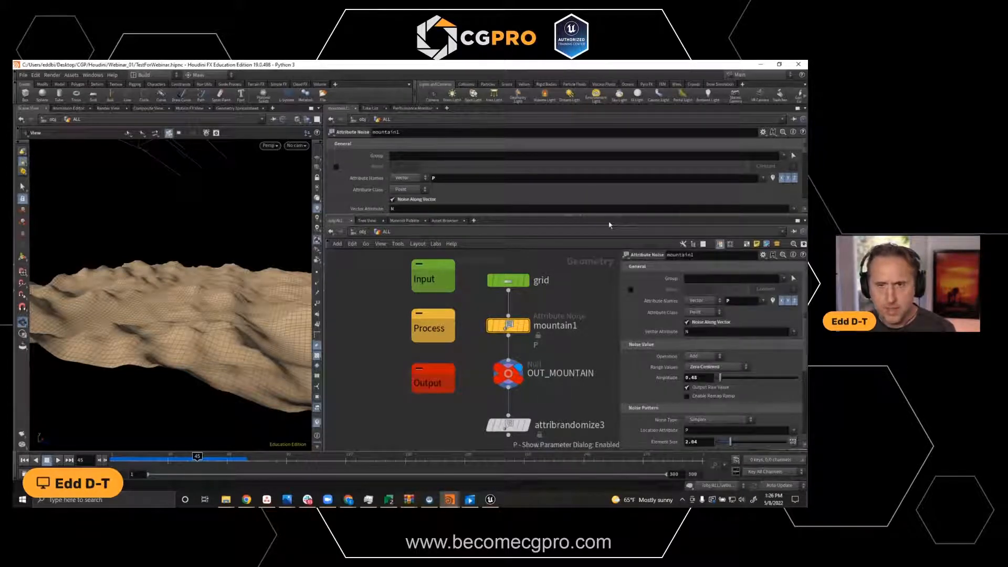
left_click_drag(595, 216, 594, 187)
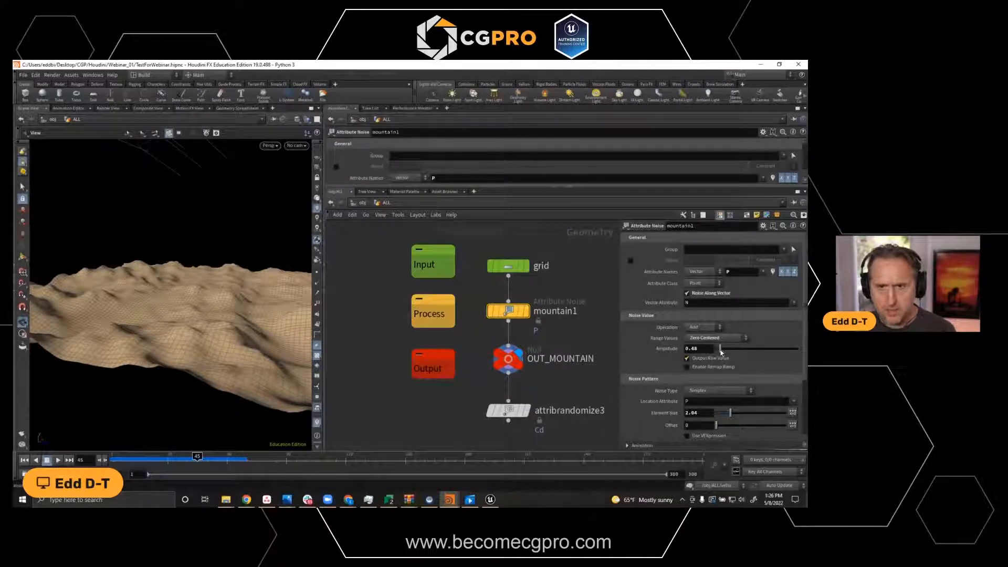
left_click_drag(720, 348, 723, 349)
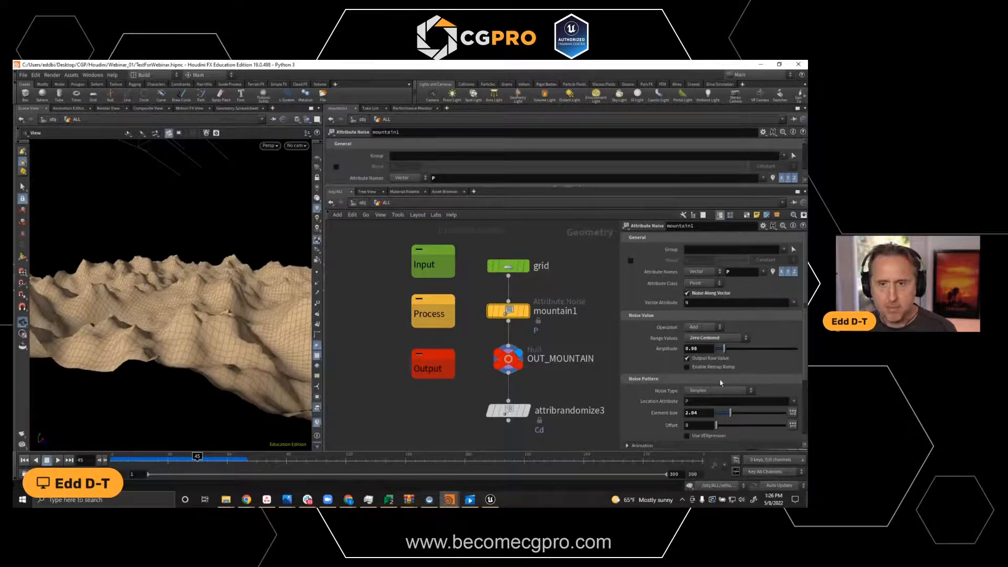
mouse_move(731, 417)
left_mouse_down()
mouse_move(758, 408)
mouse_move(744, 410)
left_mouse_up()
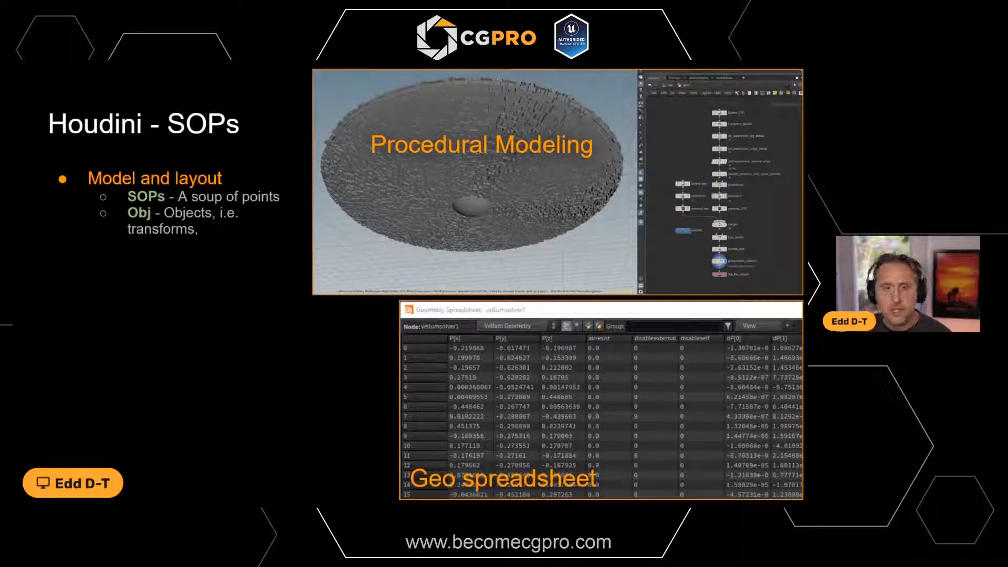
Open the geometry spreadsheet of the grid node, make its window taller and place it over the viewport.
left_click_drag(806, 181, 277, 60)
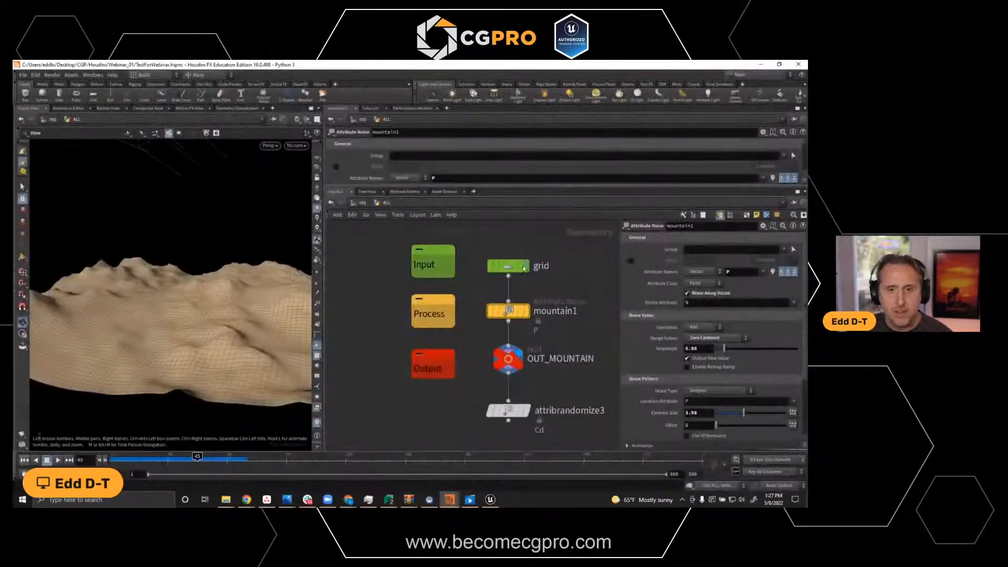
right_click(508, 268)
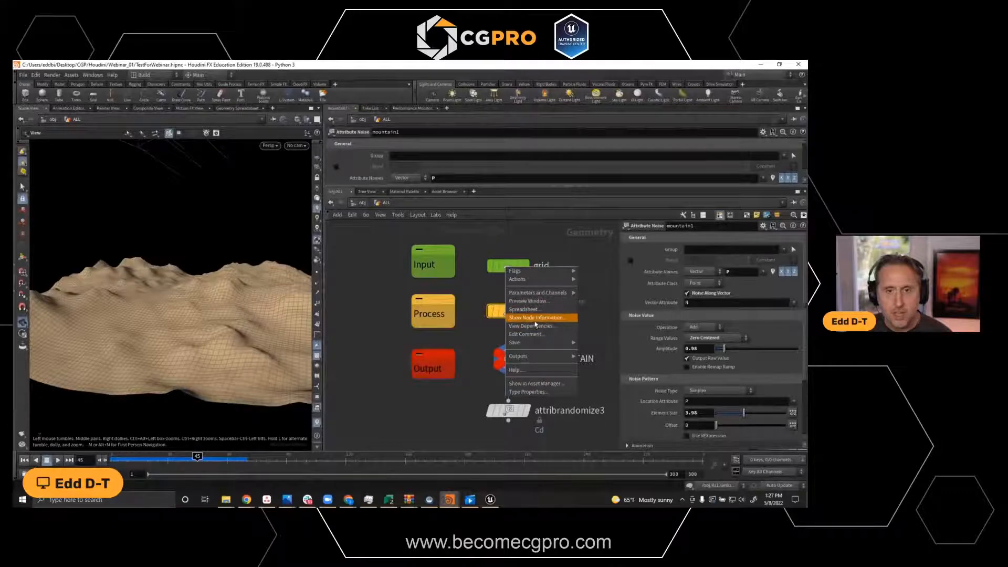
left_click(526, 311)
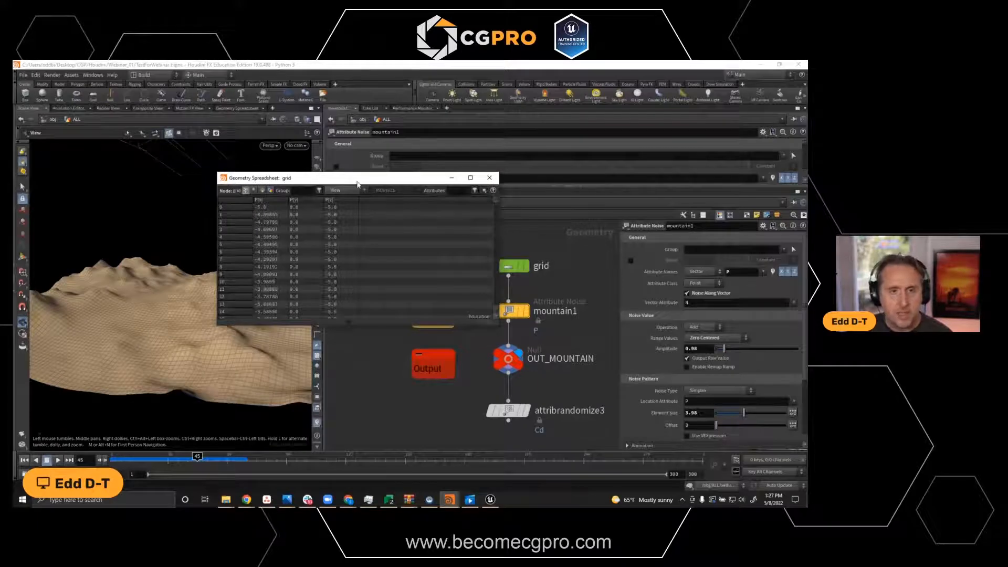
left_click_drag(357, 184, 372, 113)
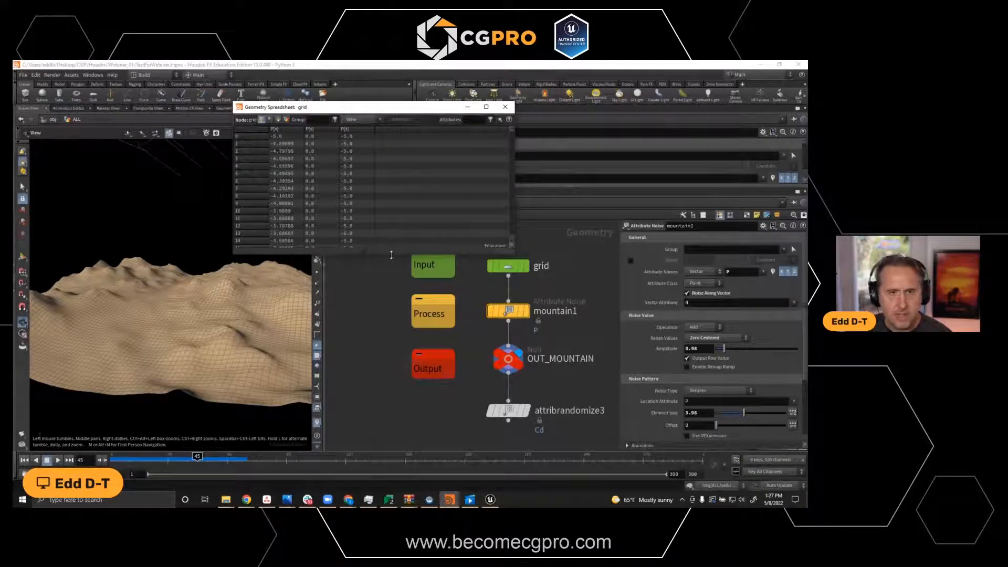
left_click_drag(391, 254, 391, 359)
left_click_drag(349, 108, 199, 93)
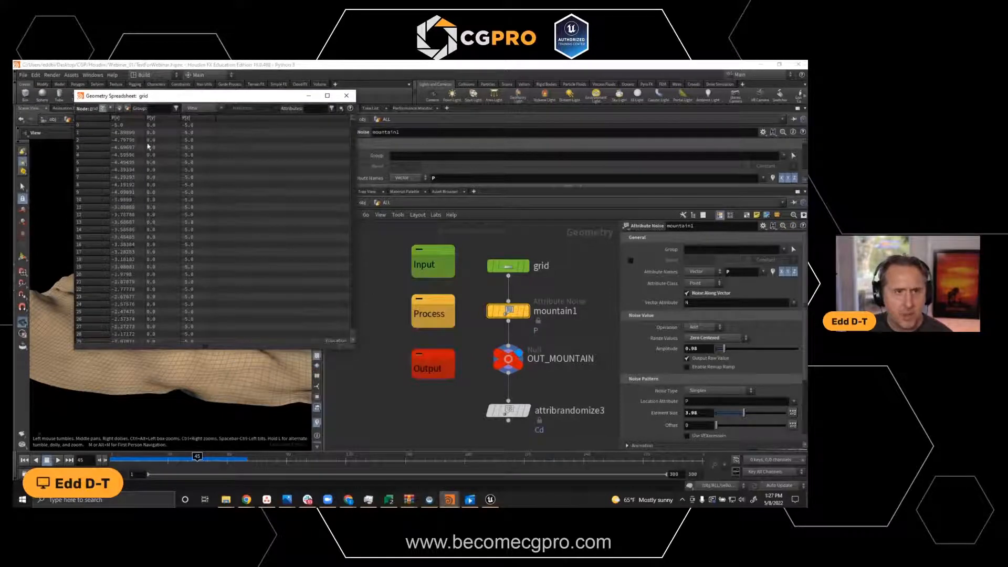
Compare mountain1's geometry spreadsheet side by side with the grid's point positions, and close both spreadsheets.
right_click(513, 315)
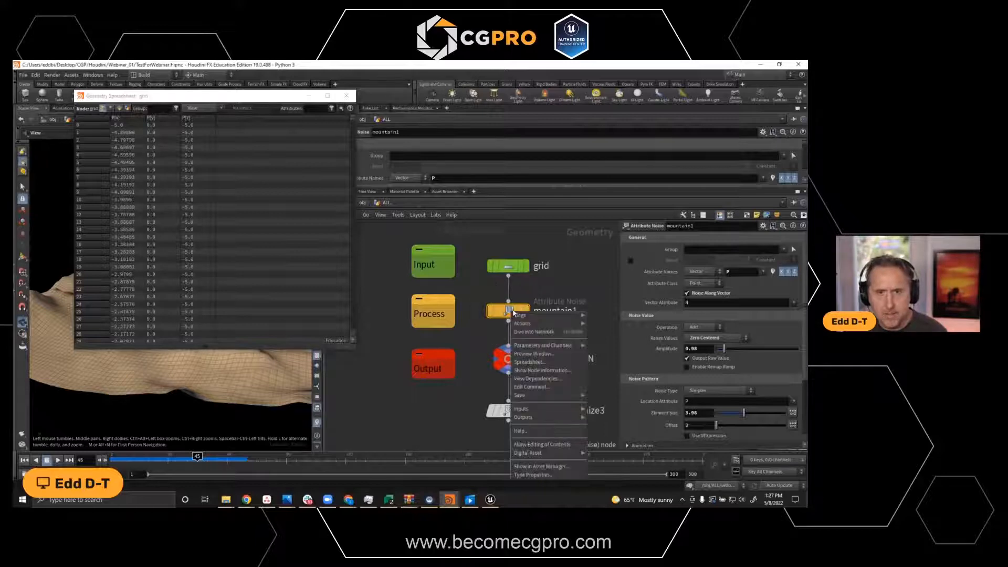
left_click(529, 362)
left_click_drag(481, 286, 543, 79)
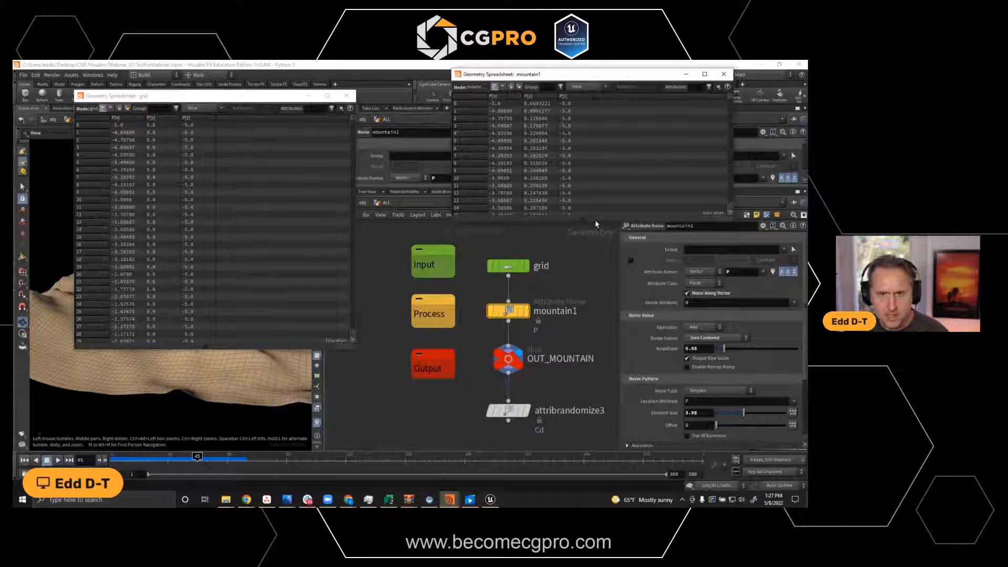
left_click_drag(593, 223, 593, 326)
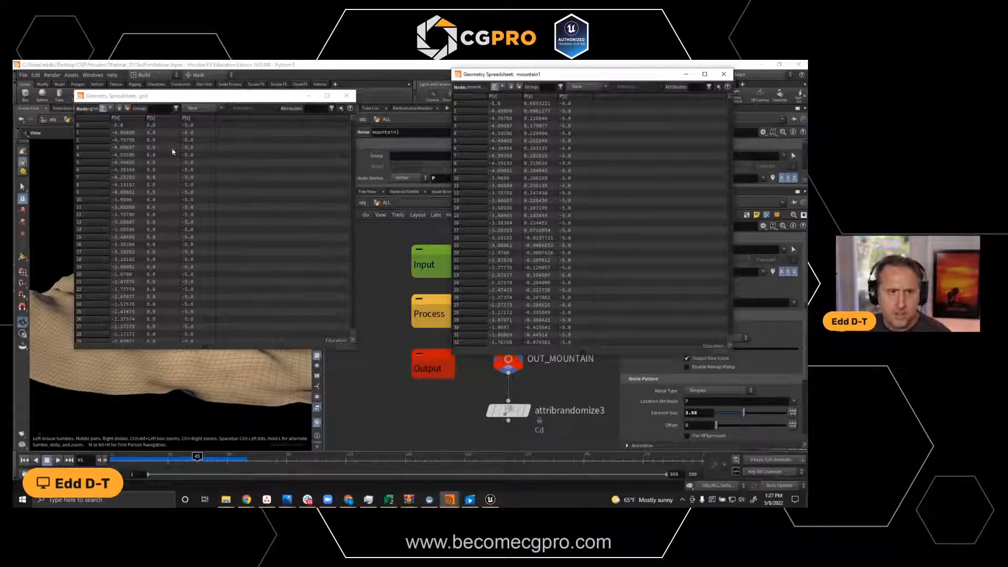
left_click_drag(227, 100, 317, 78)
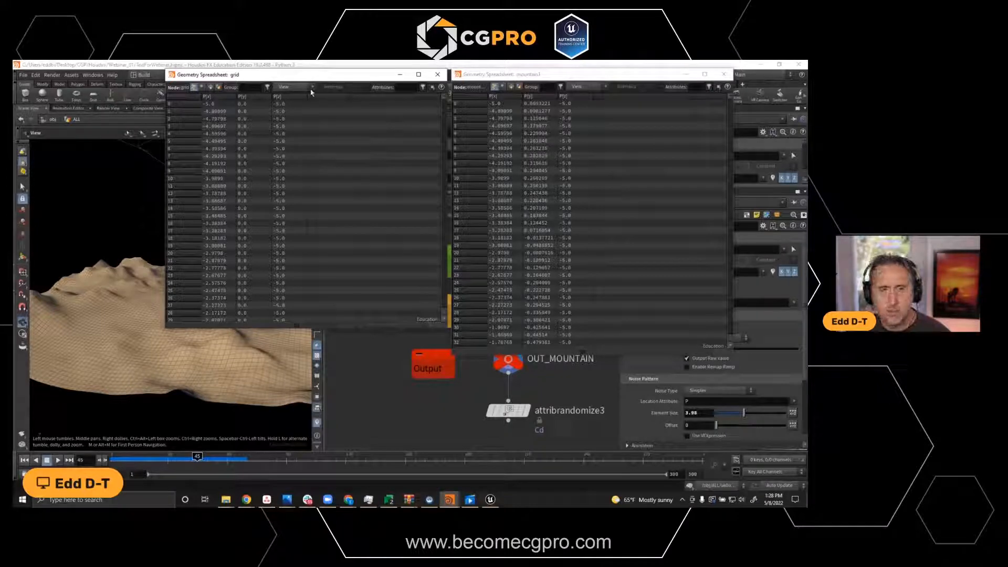
left_click(723, 74)
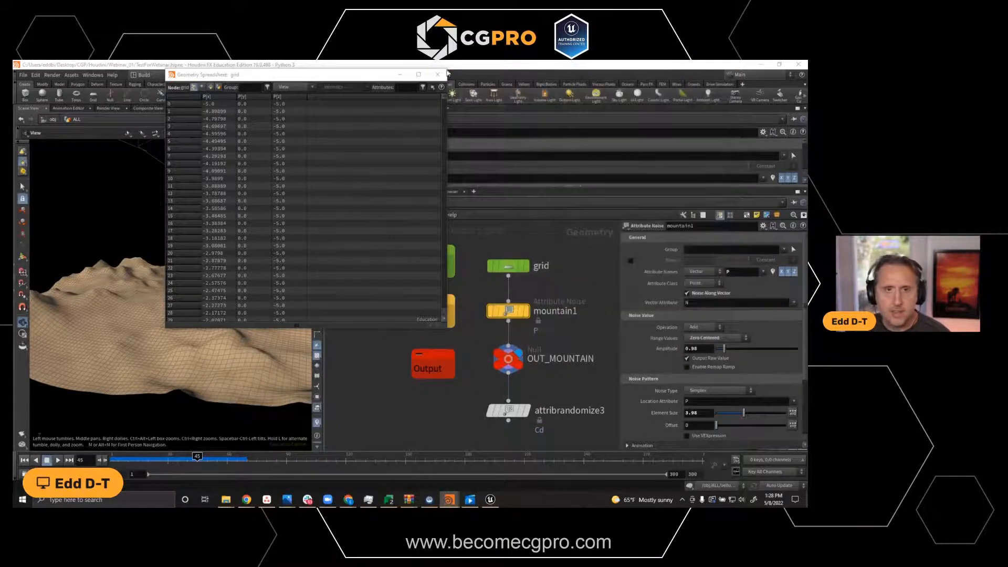
left_click(437, 74)
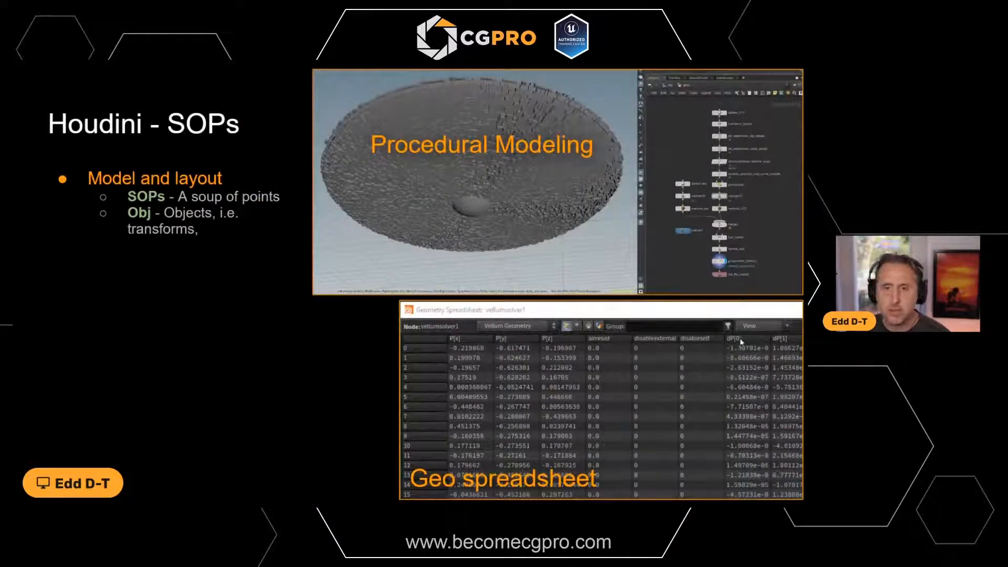
left_click(779, 367)
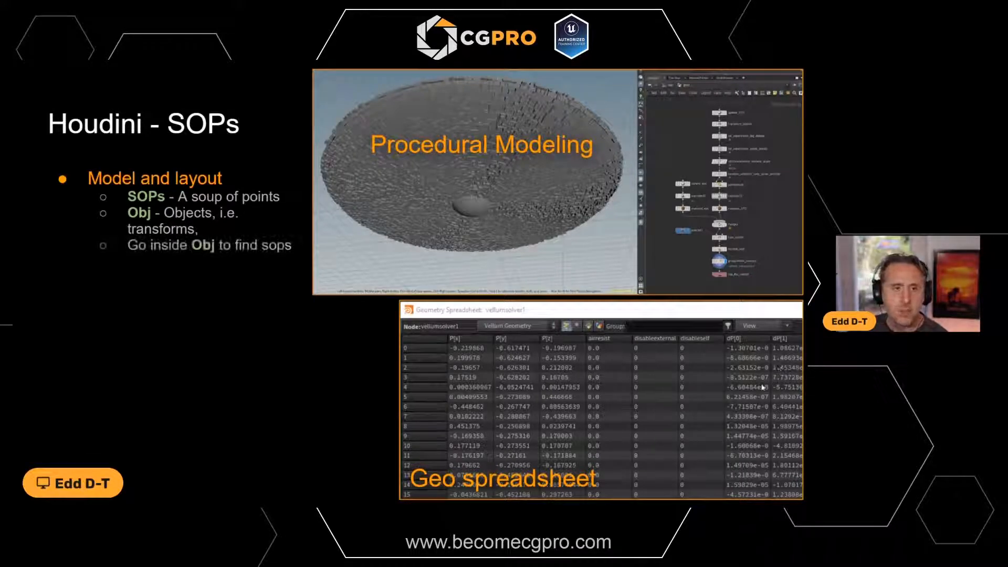
left_click(759, 393)
left_click(748, 407)
left_click(754, 404)
left_click(751, 408)
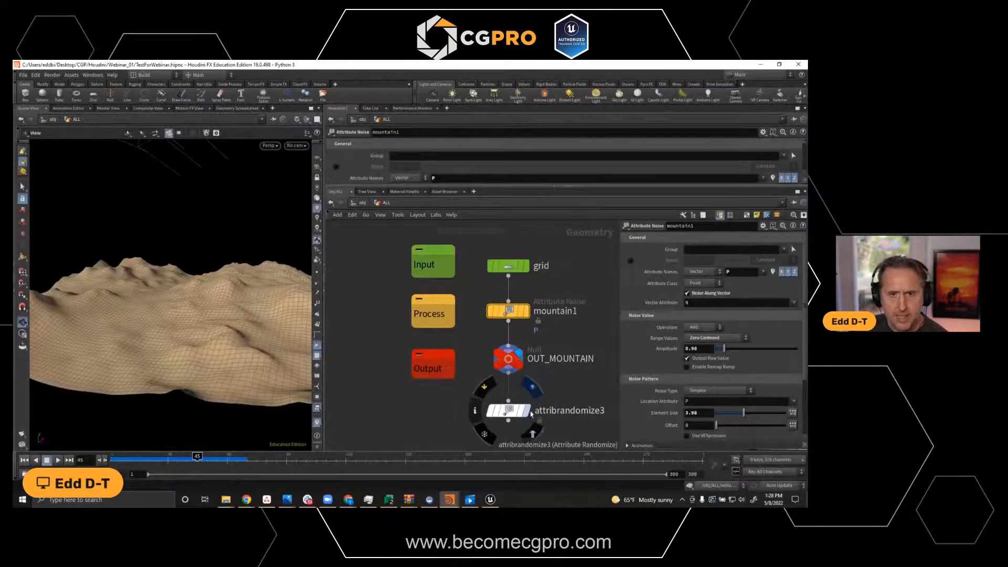
Display the attribrandomize3 node below OUT_MOUNTAIN and select it to show its parameters.
right_click_drag(562, 382, 574, 405)
middle_click_drag(573, 435, 518, 418)
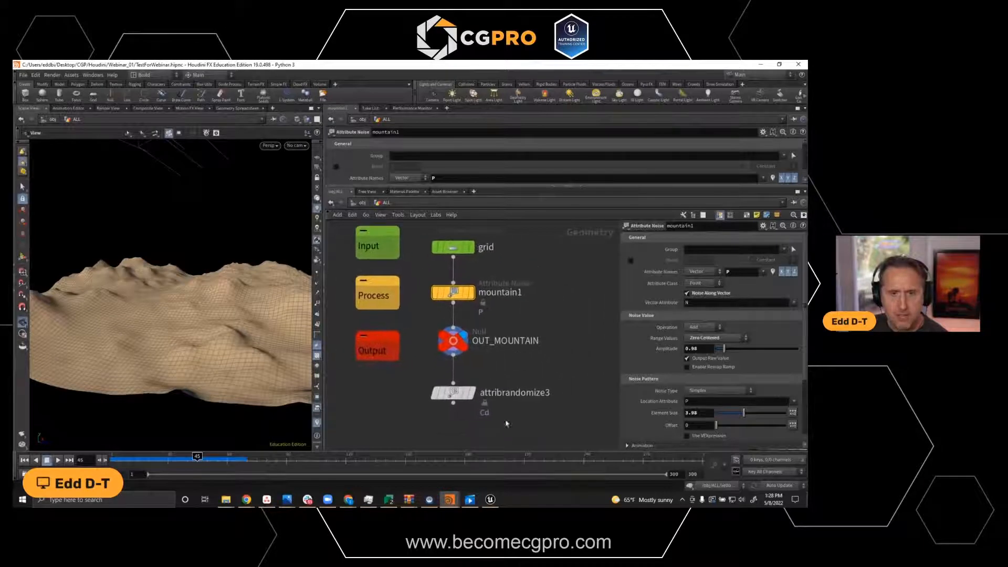
mouse_move(467, 391)
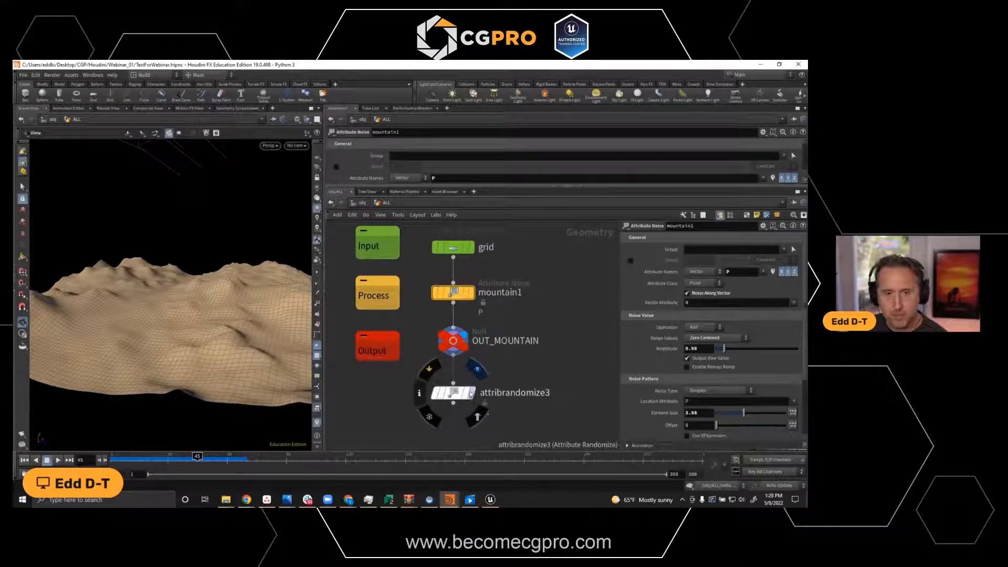
left_click(472, 396)
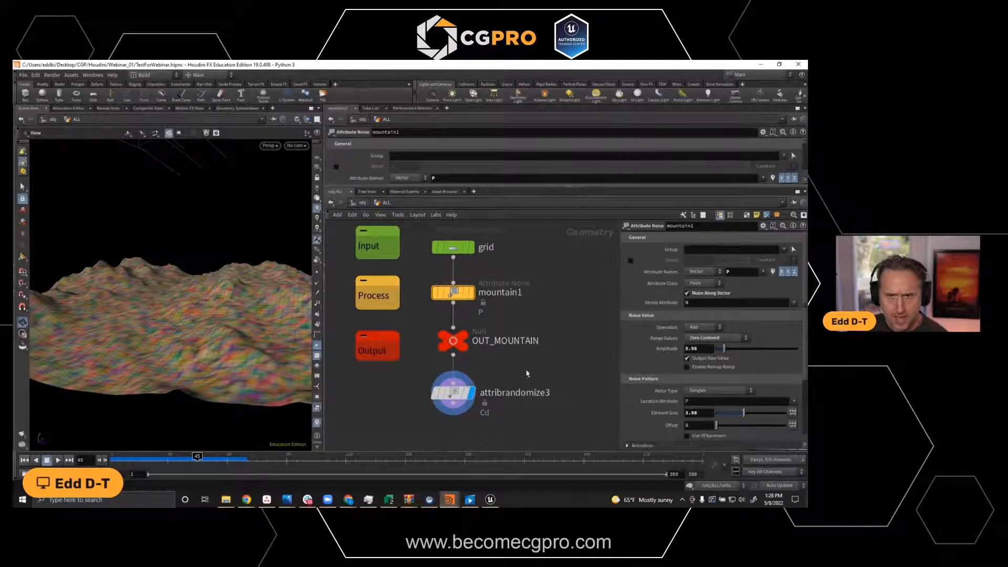
left_click(452, 398)
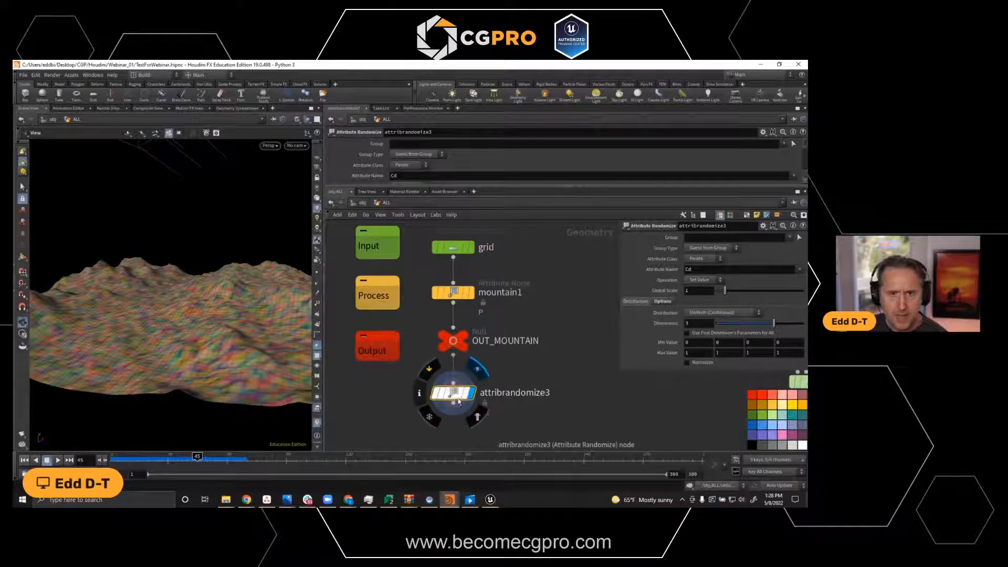
Inspect attribrandomize3's randomized colour in the viewport and in its geometry spreadsheet, widened to show the Cd columns, then move the spreadsheet aside.
mouse_move(224, 321)
left_mouse_down()
mouse_move(223, 338)
mouse_move(247, 360)
mouse_move(215, 360)
mouse_move(203, 322)
mouse_move(270, 299)
mouse_move(209, 308)
mouse_move(168, 359)
mouse_move(222, 307)
left_mouse_up()
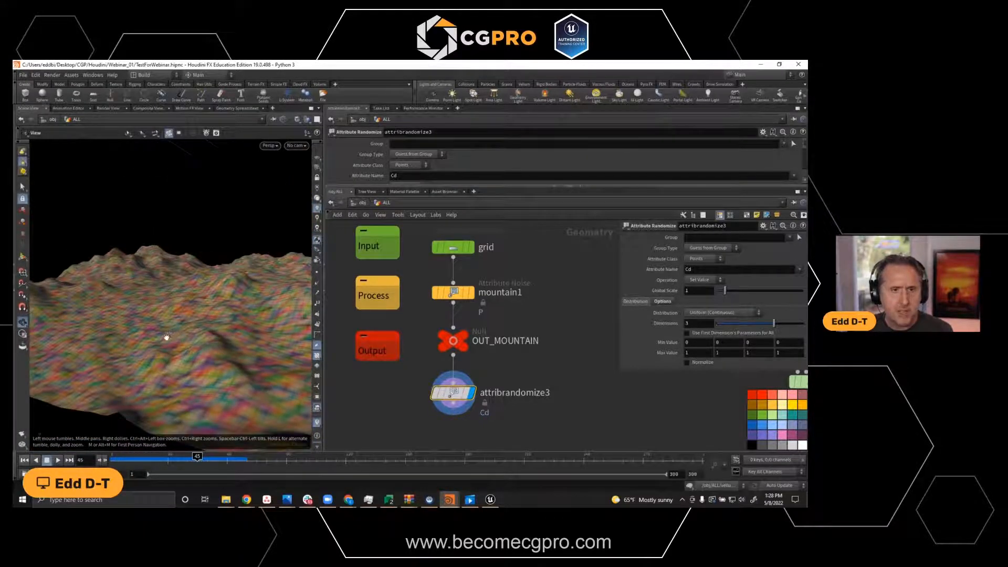
left_click_drag(166, 337, 224, 332)
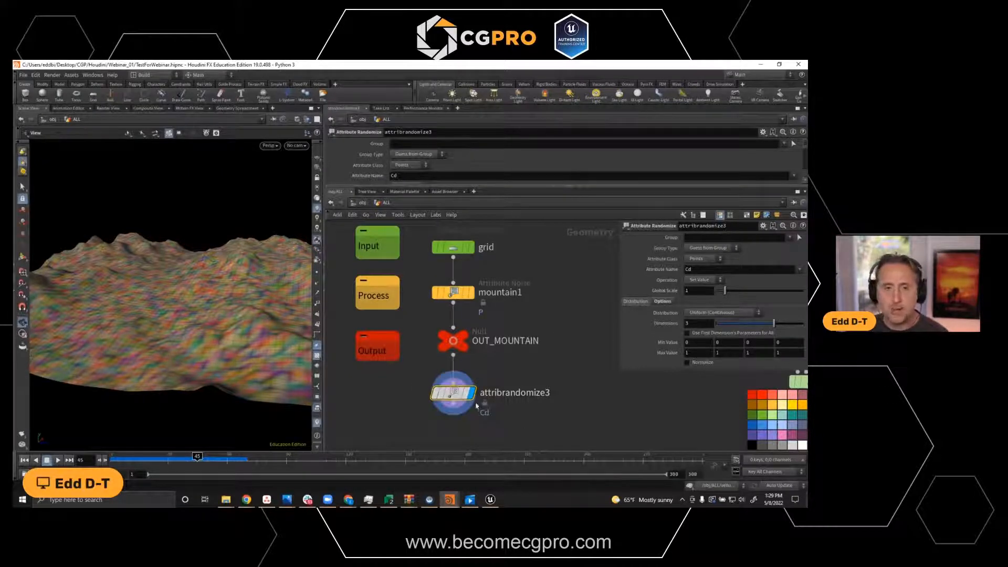
right_click(452, 391)
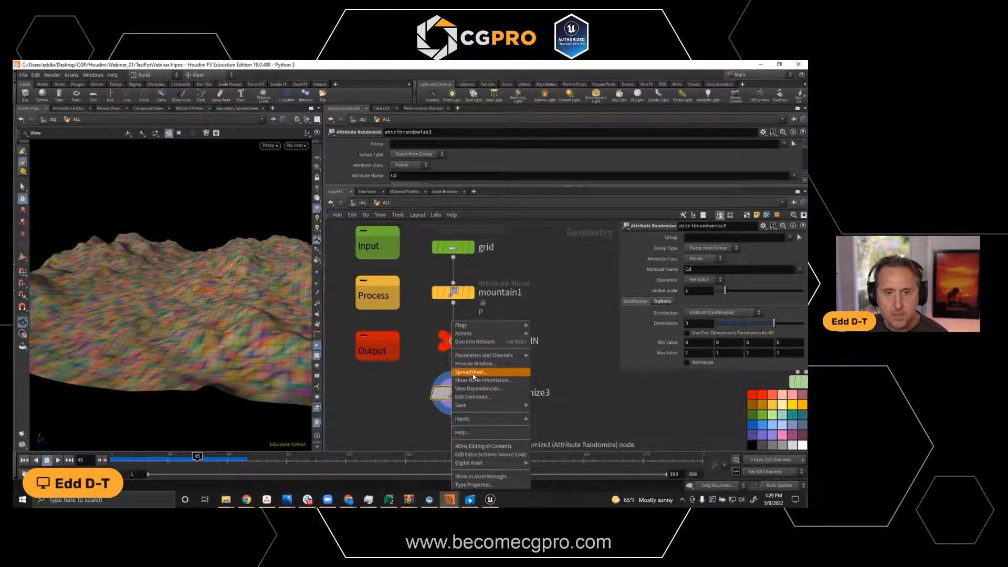
left_click(473, 372)
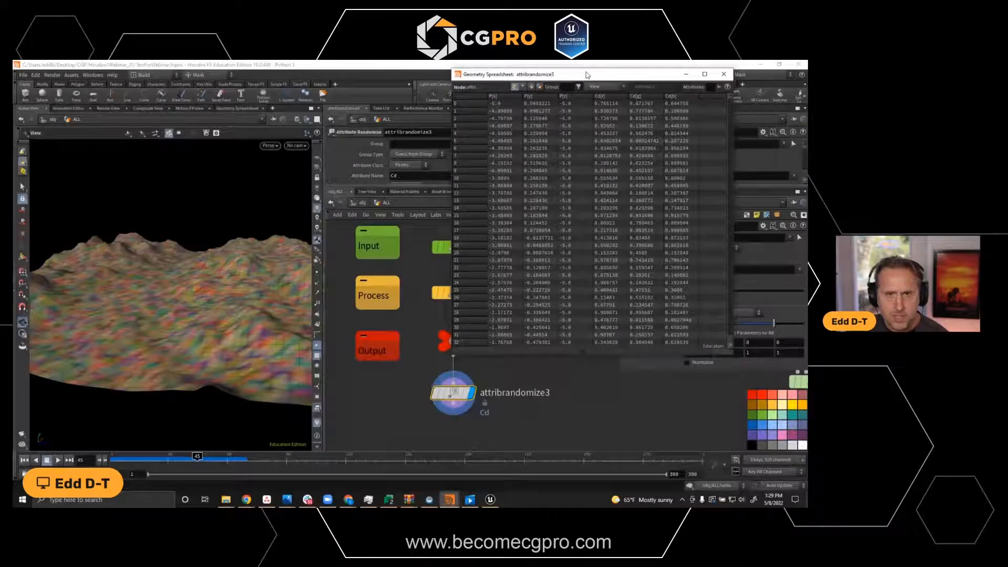
left_click_drag(587, 75, 422, 120)
left_click_drag(570, 155, 659, 155)
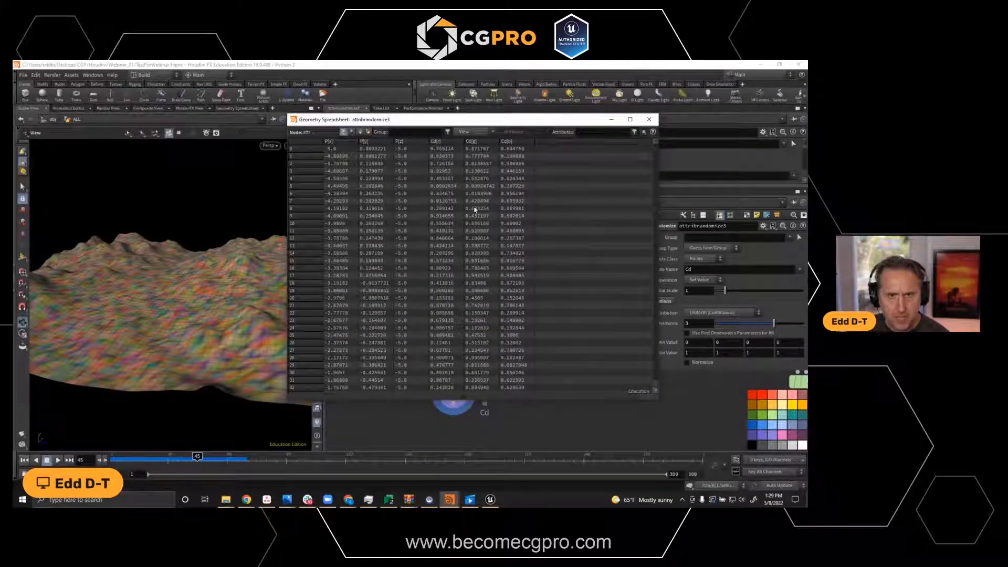
left_click_drag(485, 124, 807, 184)
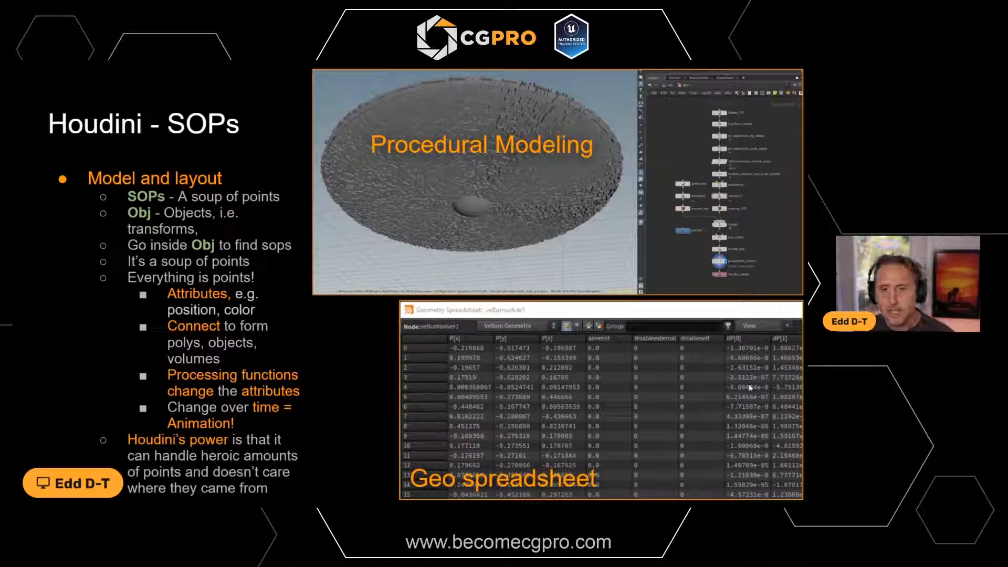
left_click(746, 385)
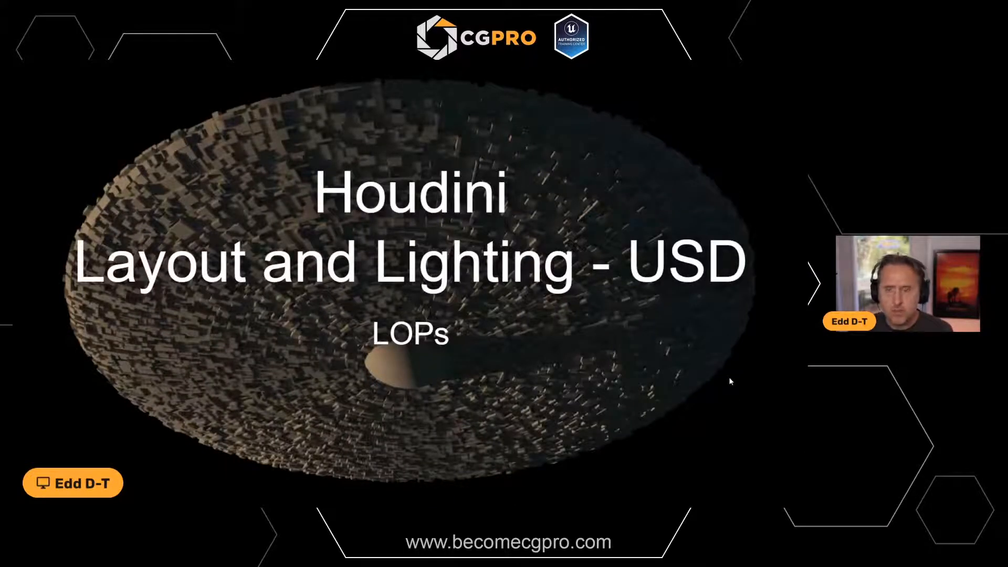
key("Left")
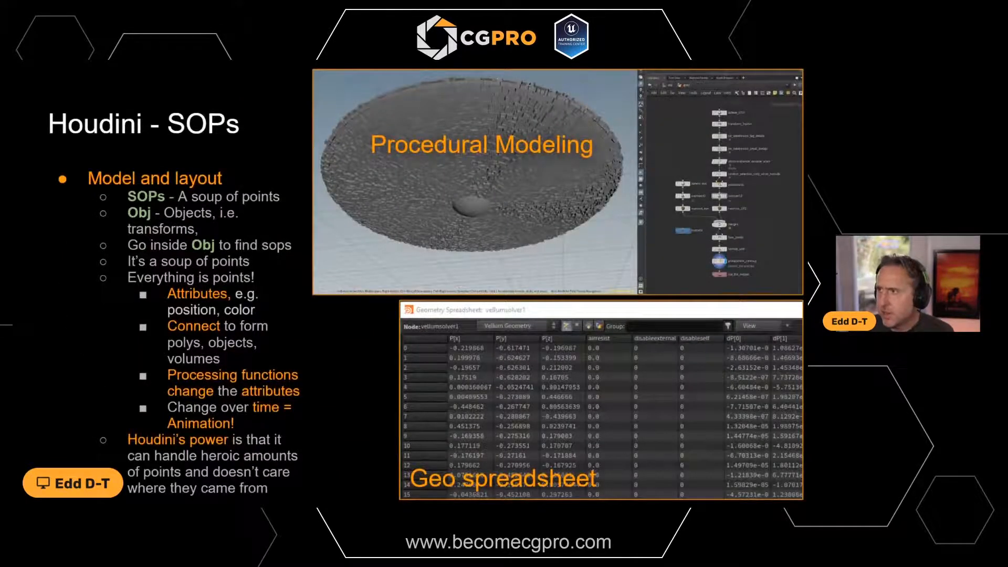
Switch back to Houdini, find the UFO node chain, and display its sphere_UFO node, viewing the sphere from another angle.
key("alt+Tab")
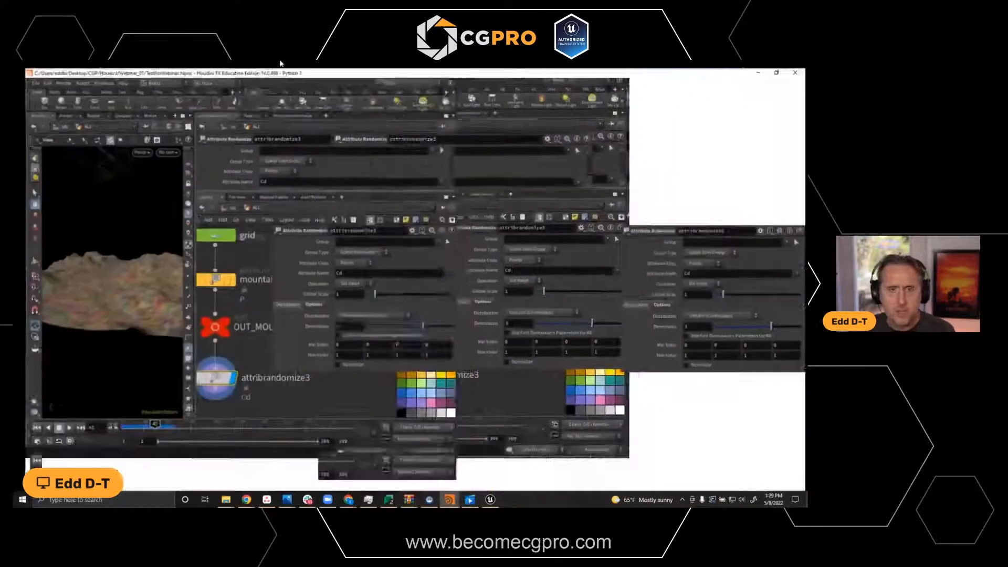
scroll(565, 304, "down", 3)
scroll(598, 402, "down", 6)
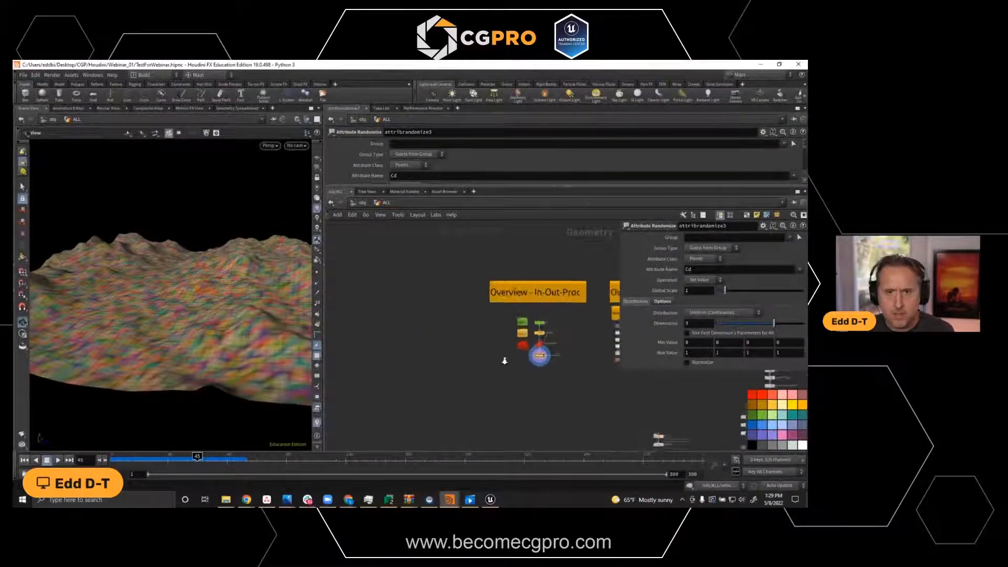
middle_click_drag(596, 408, 321, 332)
mouse_move(533, 409)
middle_mouse_down()
mouse_move(476, 401)
mouse_move(545, 415)
middle_mouse_up()
scroll(530, 361, "up", 5)
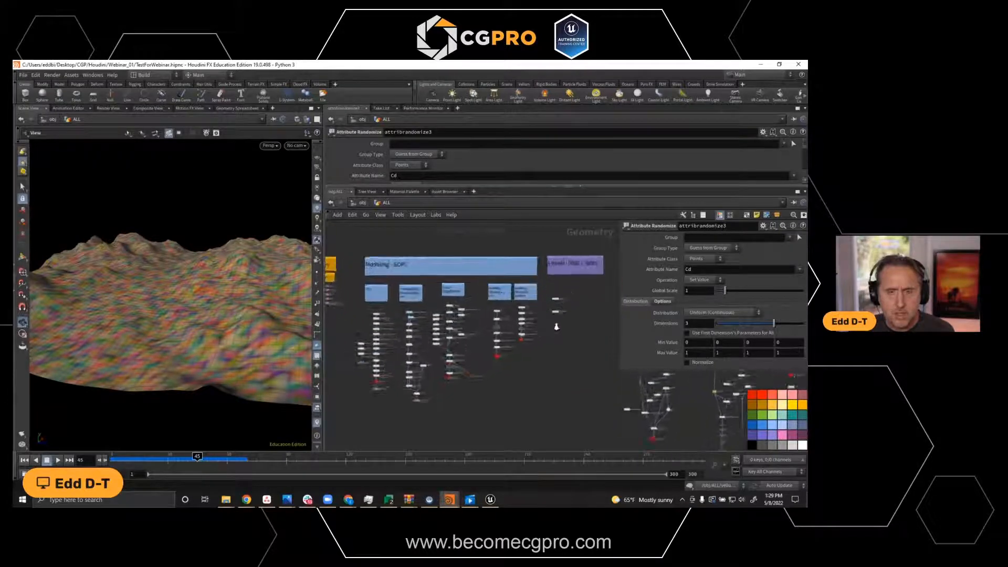
middle_click_drag(478, 389, 653, 413)
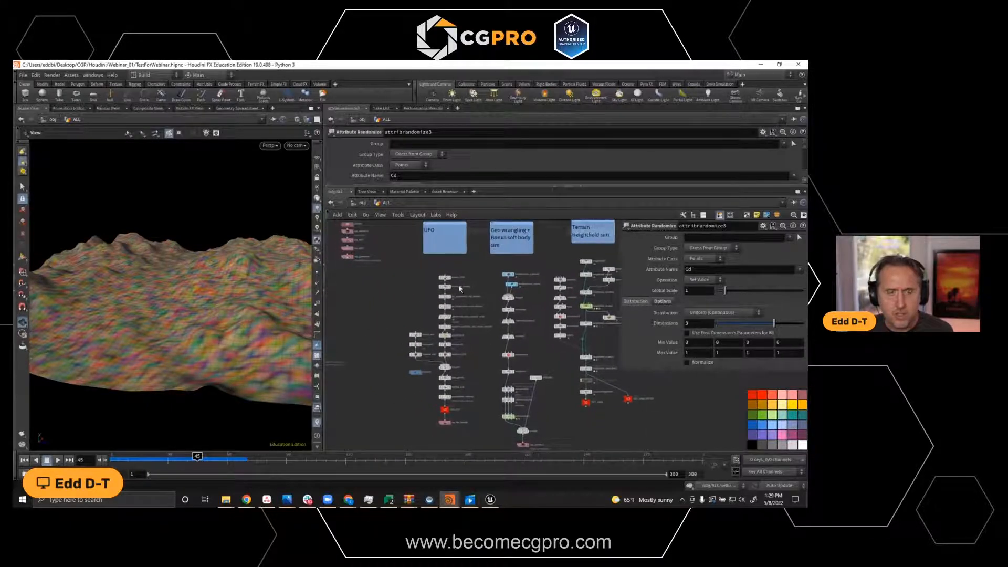
scroll(465, 278, "up", 5)
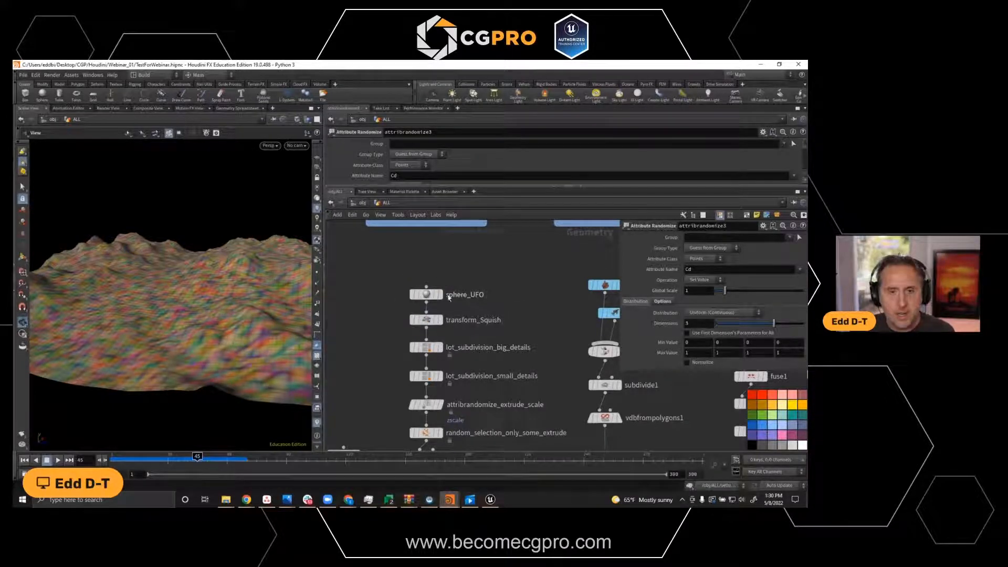
left_click(440, 294)
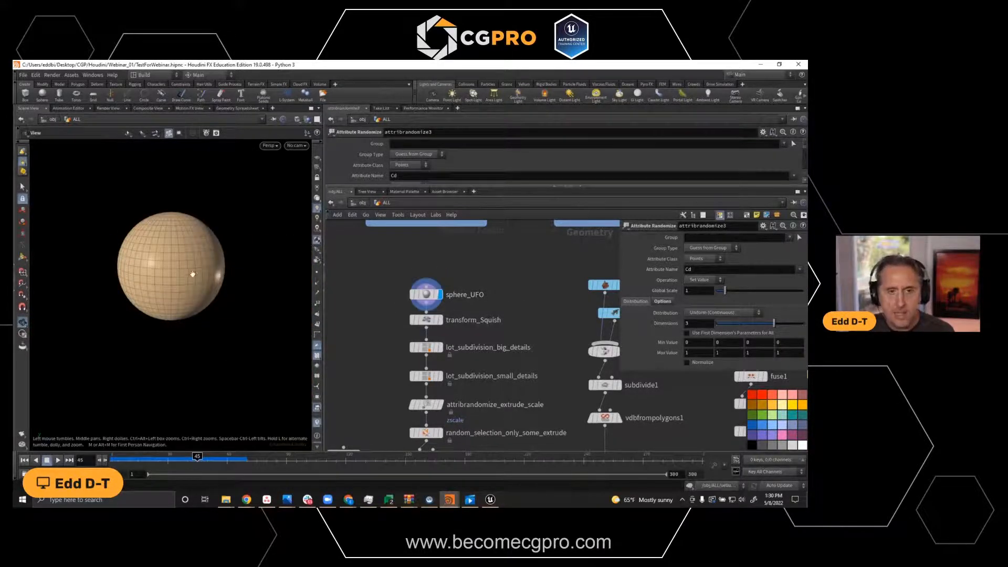
left_click_drag(172, 284, 124, 276)
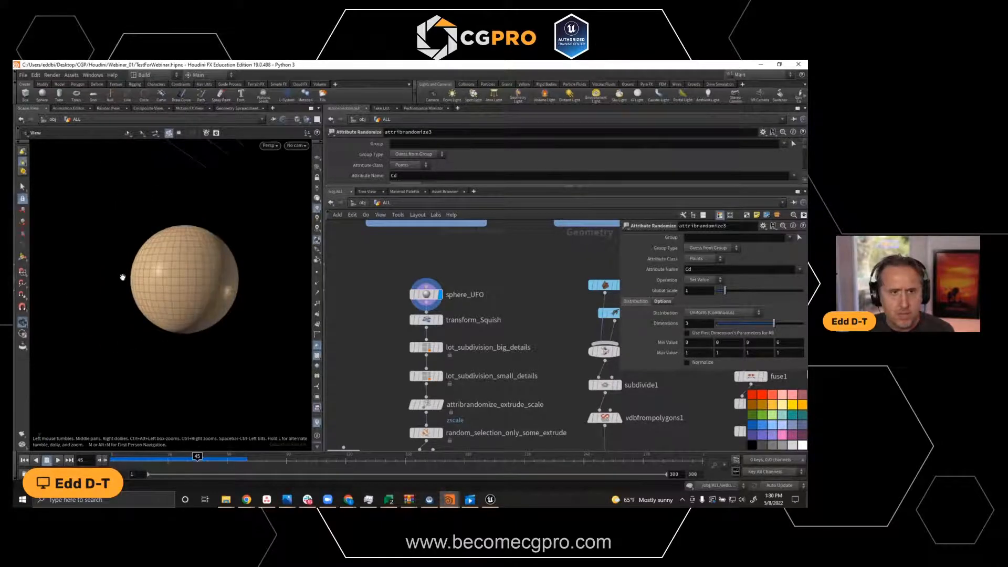
Display the transform_Squish node and view the flattened sphere closer from above.
left_click(440, 320)
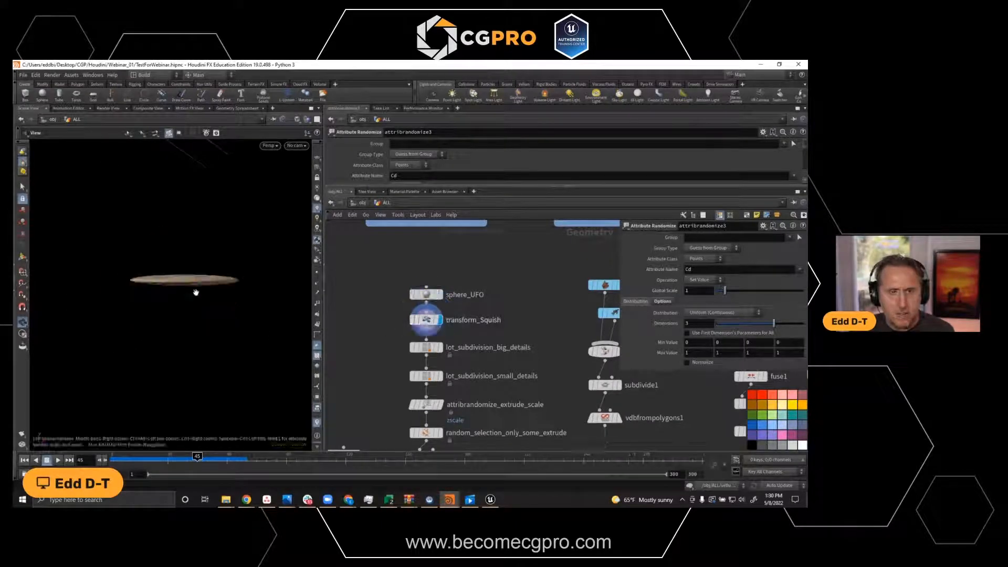
left_click_drag(186, 292, 178, 280)
right_click_drag(178, 280, 261, 232)
mouse_move(206, 316)
left_mouse_down()
mouse_move(227, 268)
mouse_move(218, 205)
mouse_move(209, 321)
left_mouse_up()
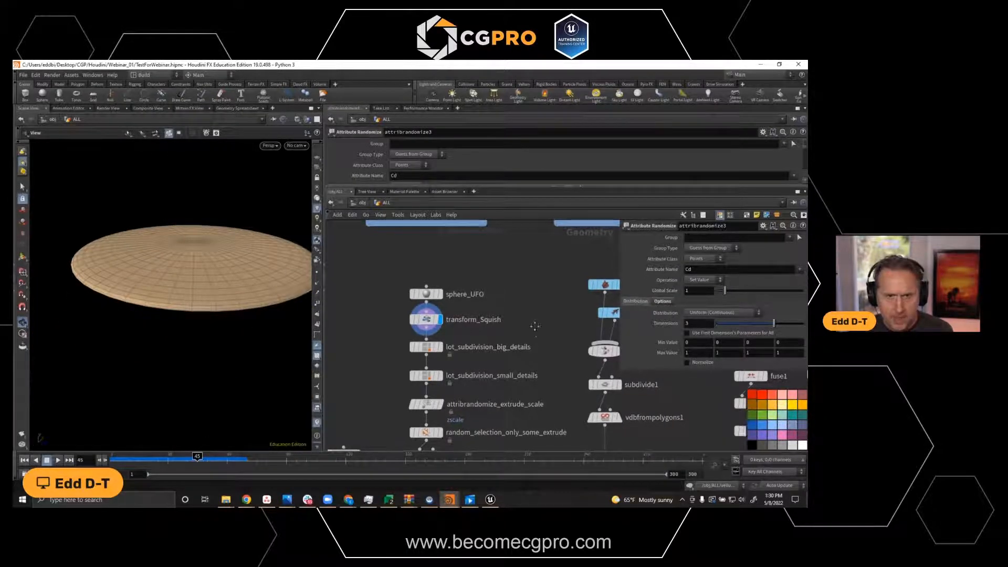
Show lot_subdivision_big_details' parameters and display lot_subdivision_small_details, examining the subdivided panels of the disc up close.
middle_click_drag(534, 328, 532, 269)
mouse_move(423, 291)
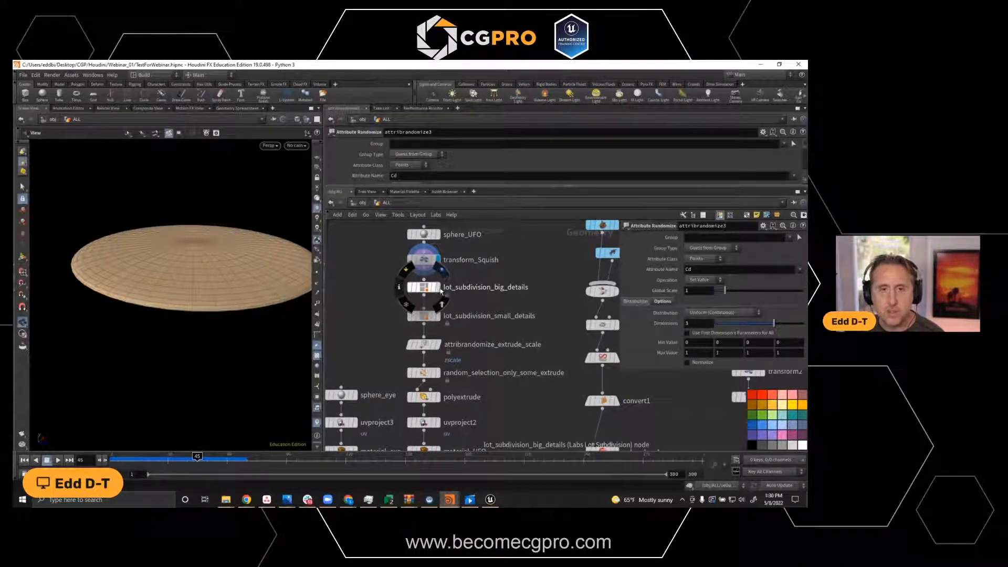
left_click(425, 289)
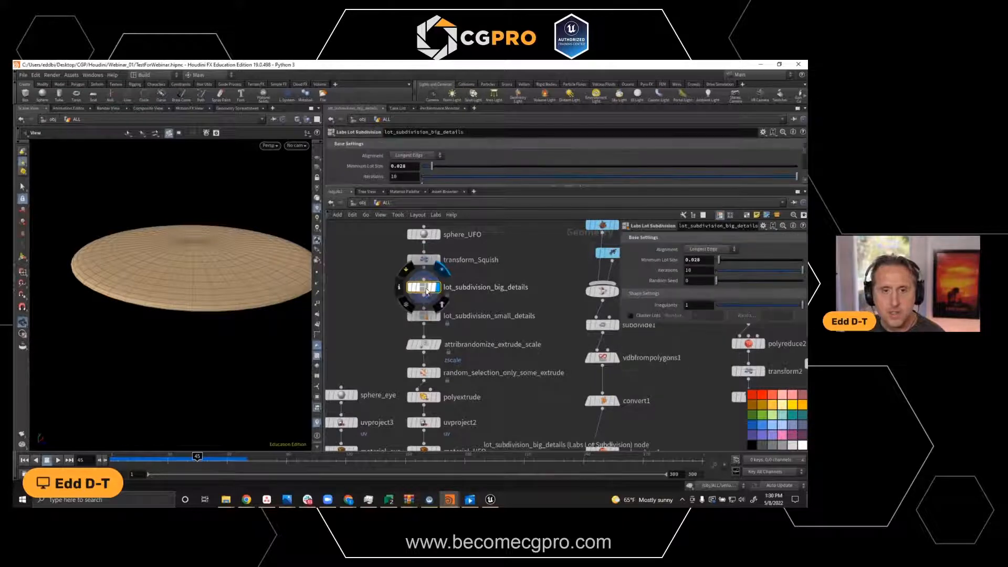
left_click(440, 319)
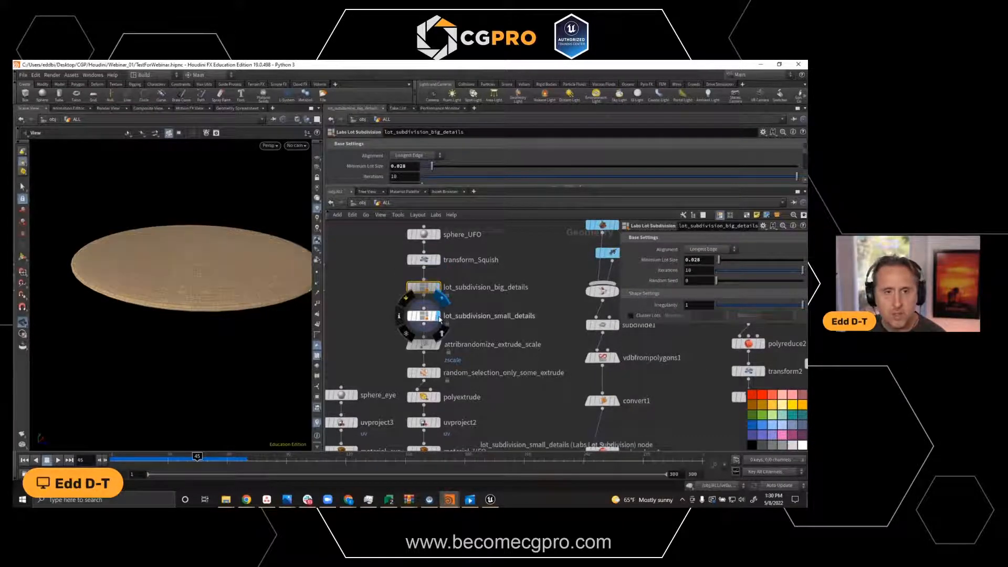
right_click_drag(176, 283, 282, 259)
left_click_drag(195, 303, 136, 301)
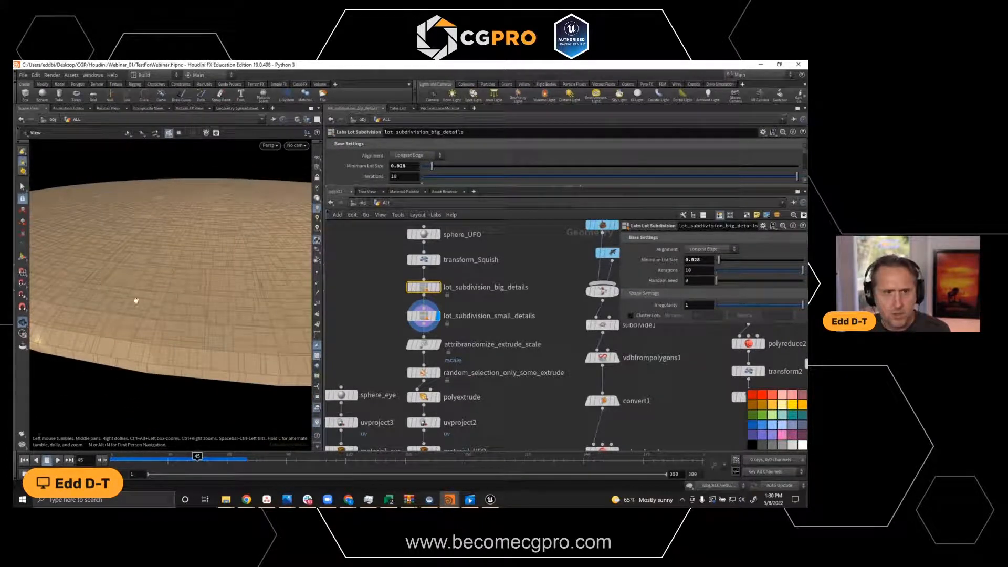
Display the attribrandomize_extrude_scale node and select it to show the parameters of its zscale attribute.
left_click(439, 346)
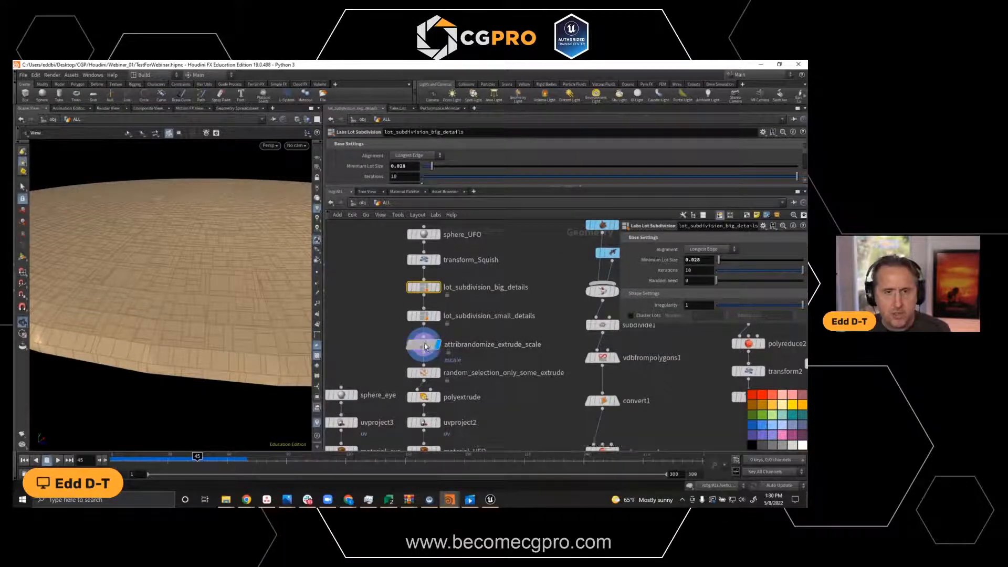
left_click(425, 345)
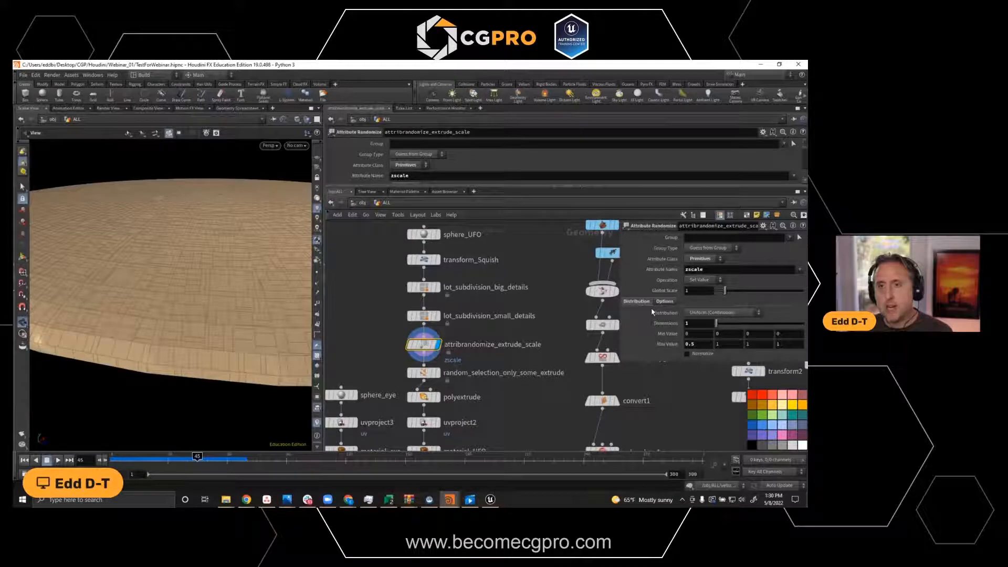
middle_click_drag(504, 432, 517, 363)
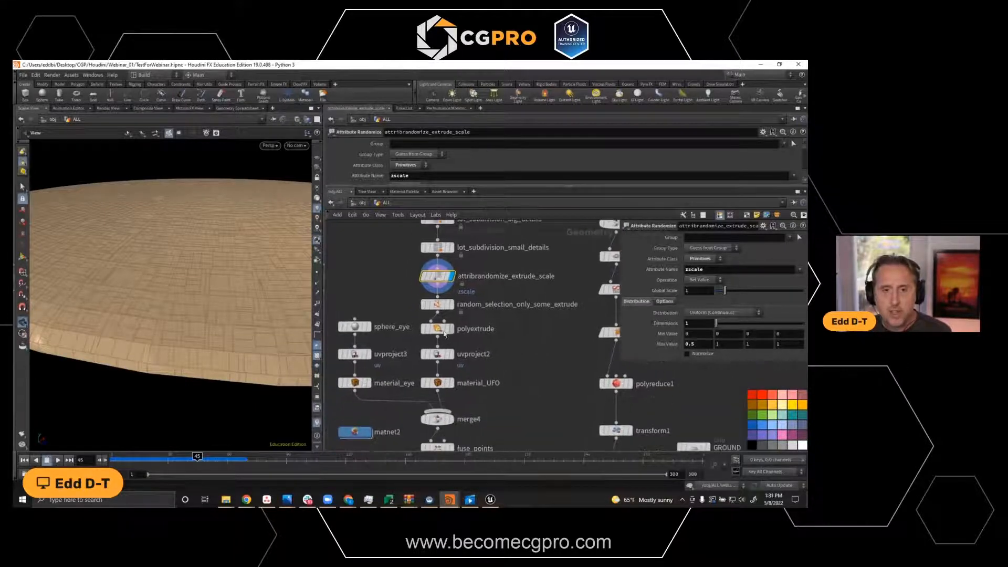
right_click(437, 277)
left_click(449, 329)
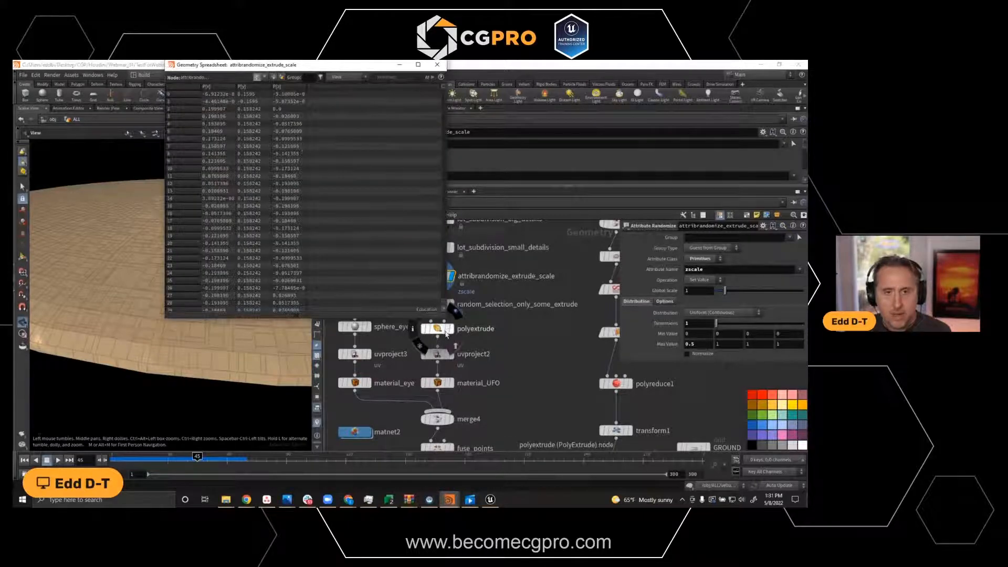
left_click_drag(284, 65, 243, 112)
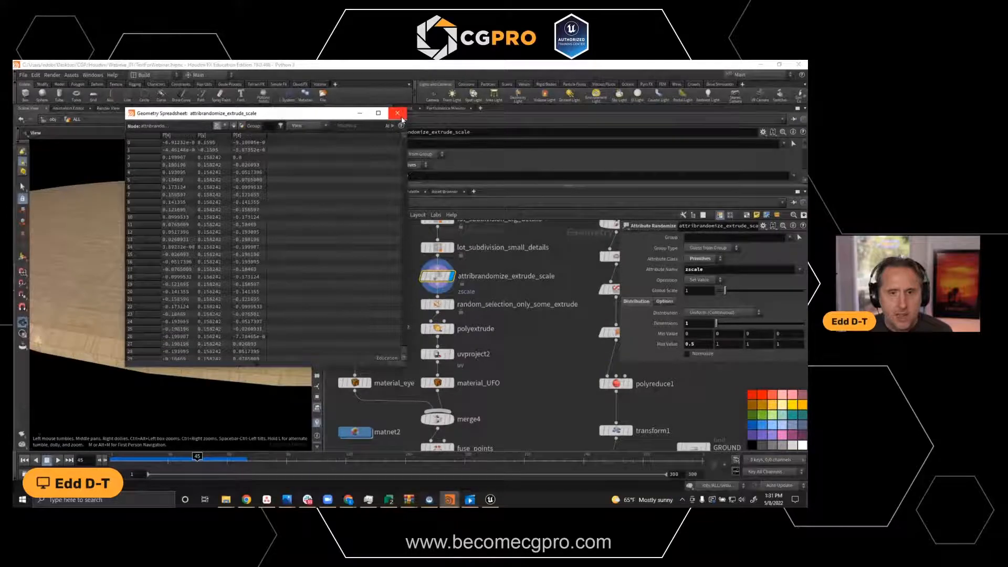
left_click(397, 113)
left_click(437, 304)
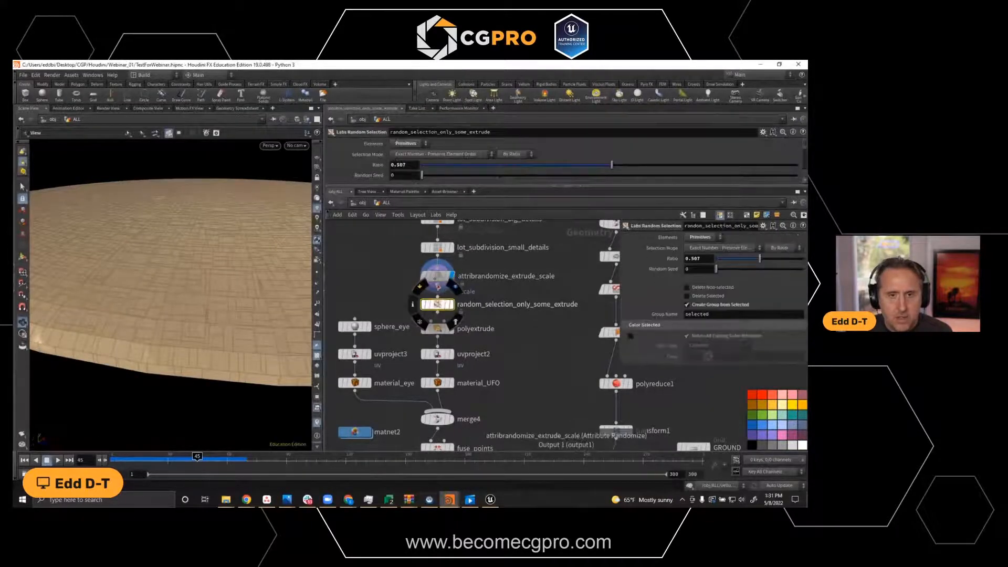
Open the geometry spreadsheet of attribrandomize_extrude_scale and switch it to primitive attributes.
left_click(437, 276)
right_click(437, 276)
left_click(453, 329)
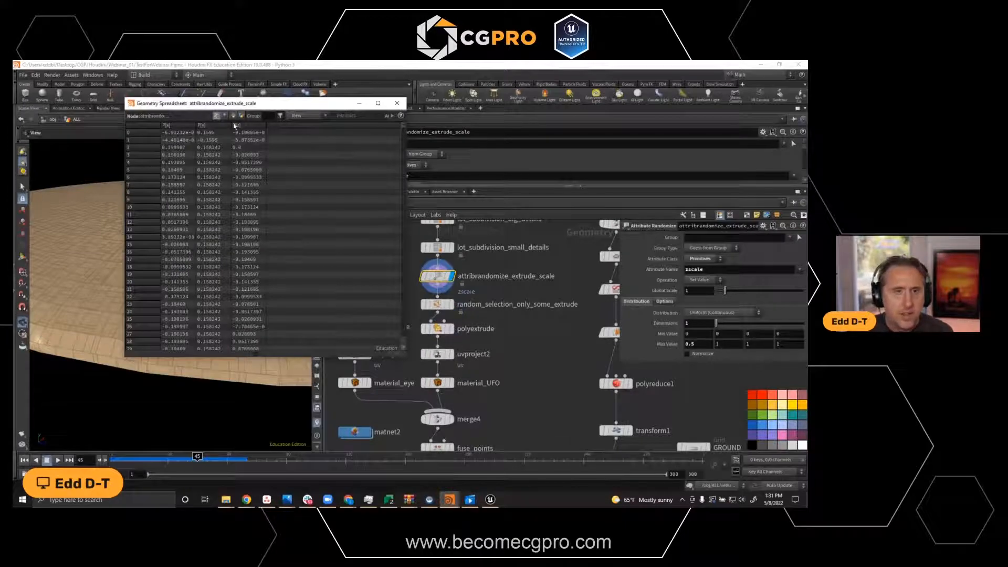
left_click(225, 116)
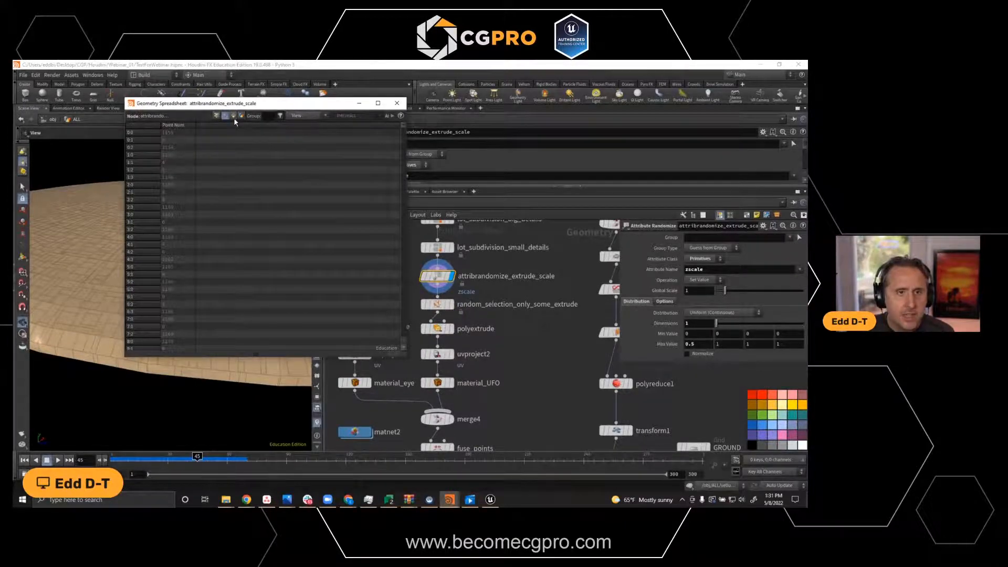
left_click(233, 116)
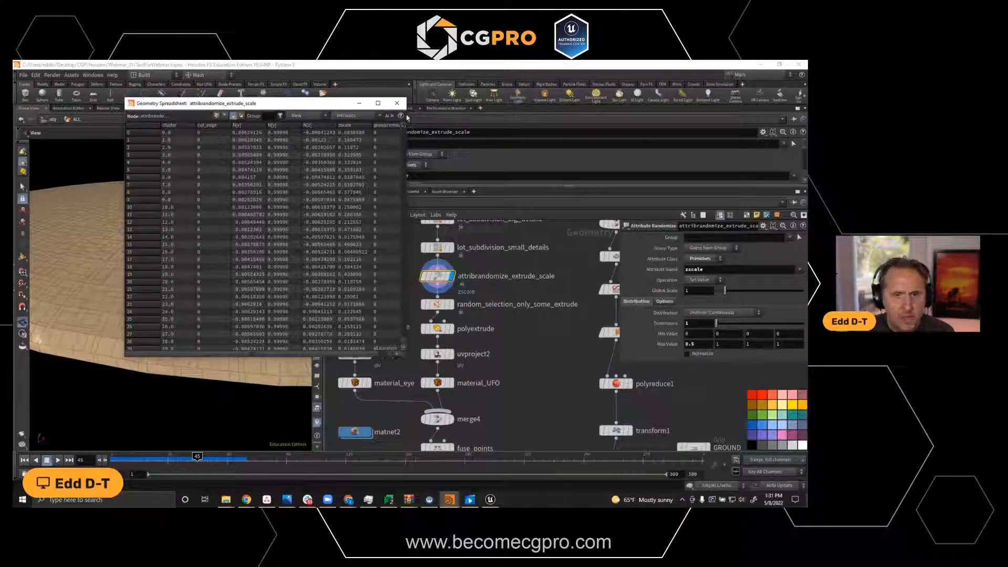
Widen the geometry spreadsheet, highlight the random zscale values of the primitives, and close the spreadsheet.
left_click_drag(407, 114, 609, 114)
left_click_drag(339, 104, 468, 102)
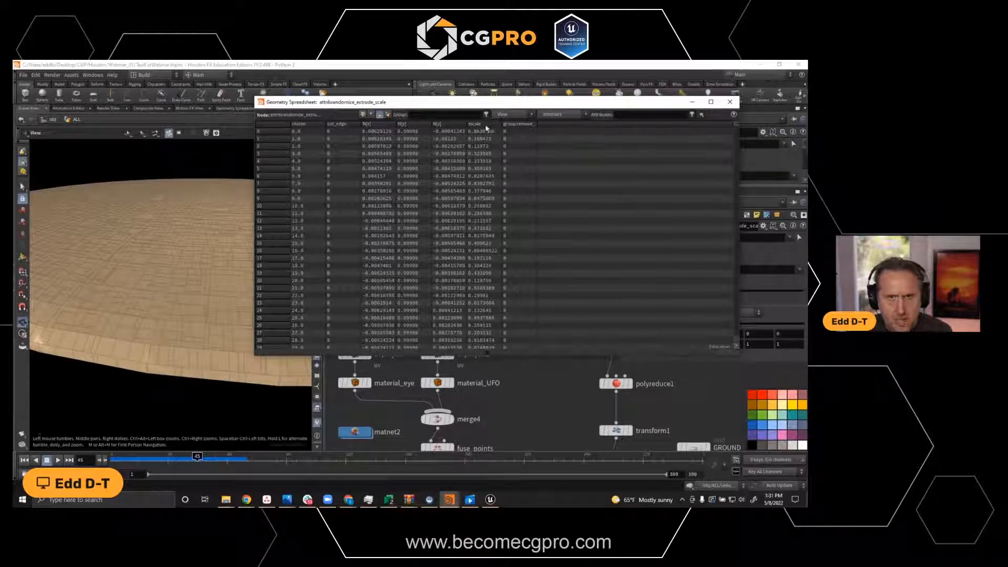
left_click_drag(488, 134, 496, 345)
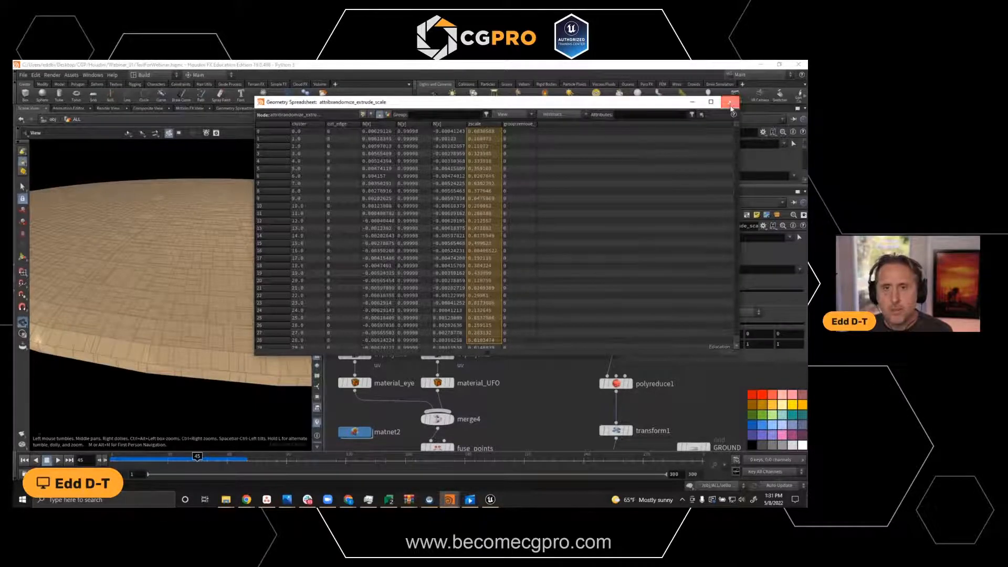
left_click(730, 102)
Display the random_selection_only_some_extrude node below attribrandomize_extrude_scale in the UFO chain.
middle_click_drag(528, 420, 539, 371)
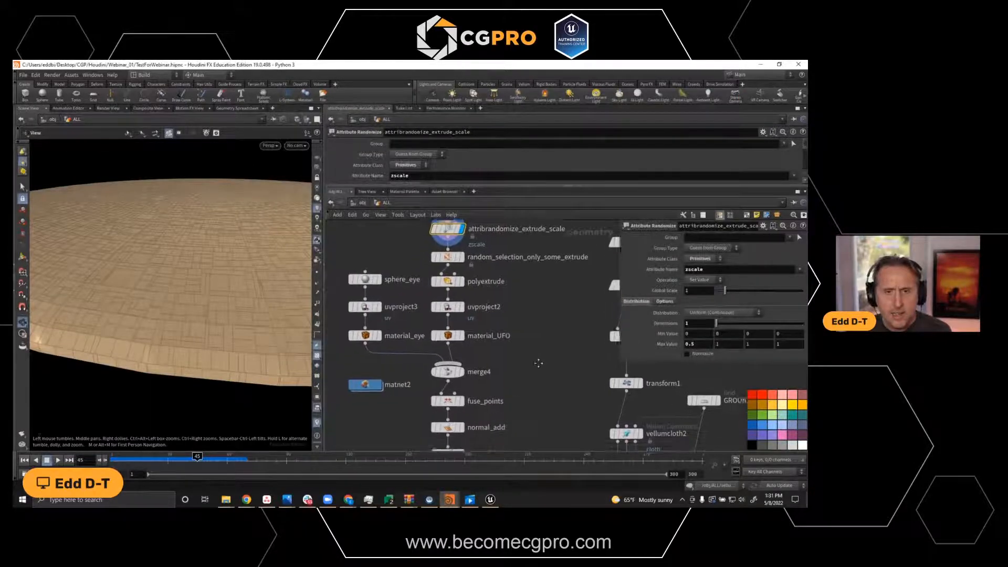
left_click(462, 255)
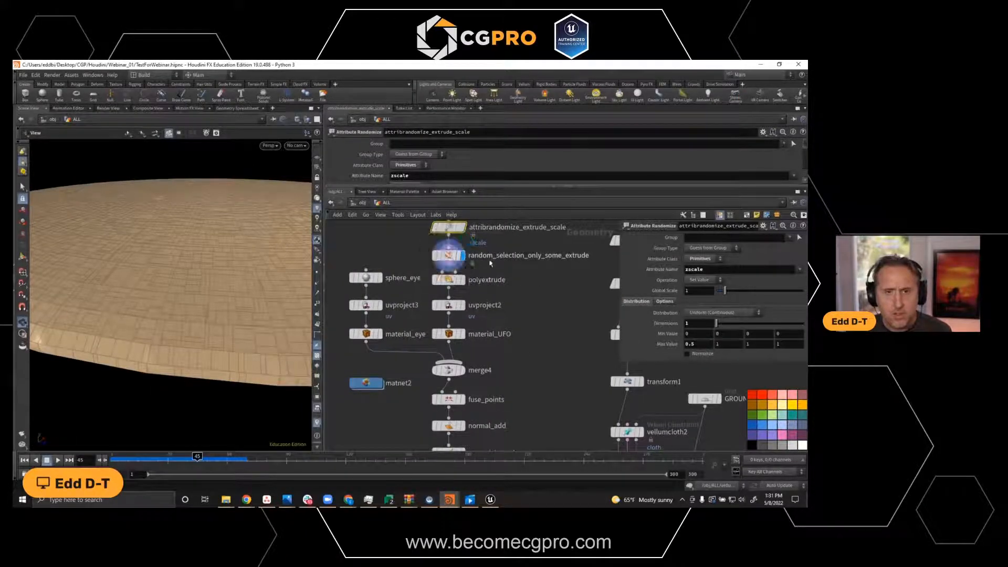
mouse_move(453, 258)
middle_click_drag(561, 291, 536, 293)
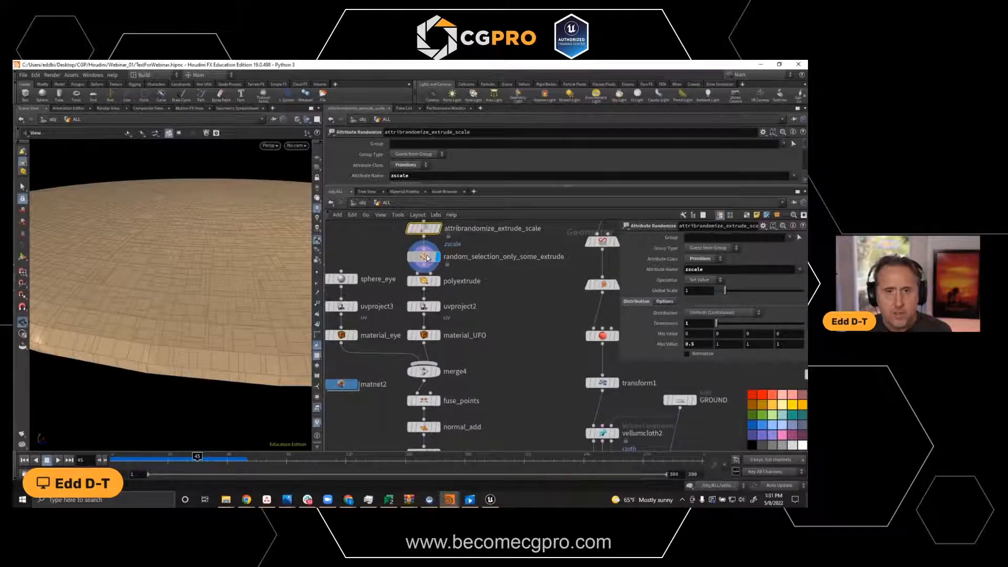
Select random_selection_only_some_extrude and turn its Color Selected preview on, then off again, to inspect the randomly chosen primitives.
left_click(423, 260)
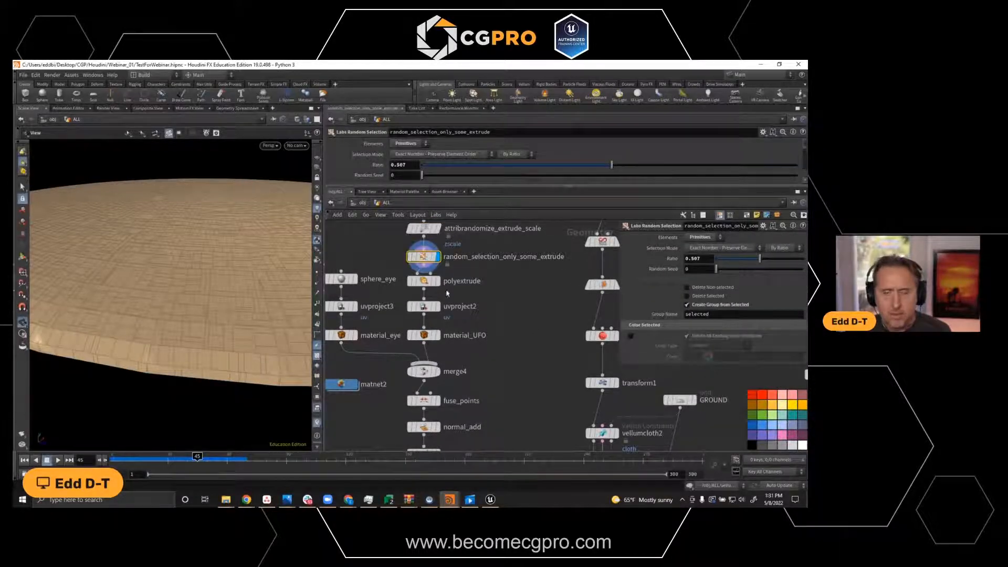
left_click(631, 336)
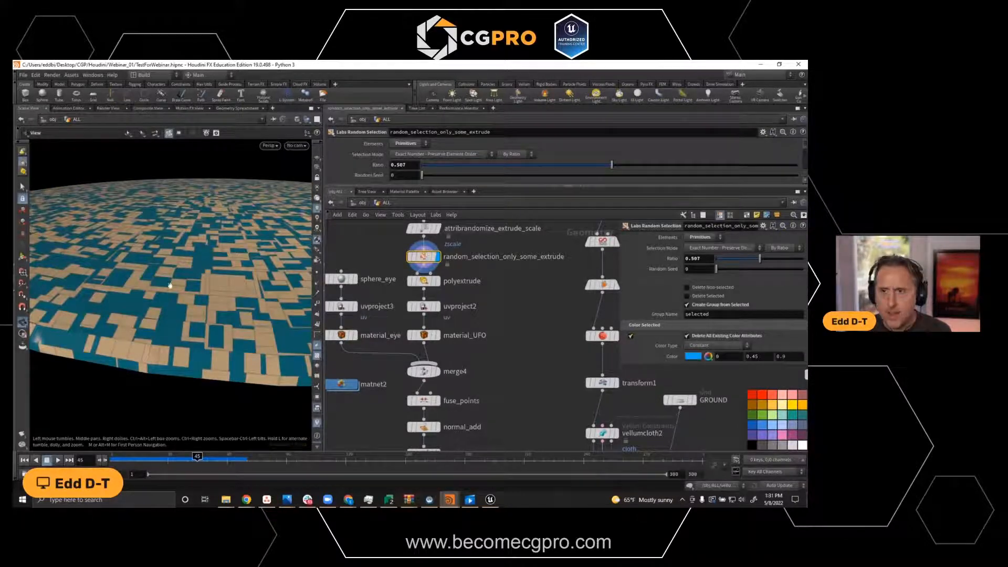
left_click(631, 337)
Compare the zscale Distance Scale attribute of polyextrude with the zscale Attribute Name of attribrandomize_extrude_scale.
middle_click_drag(520, 358, 528, 332)
left_click(433, 257)
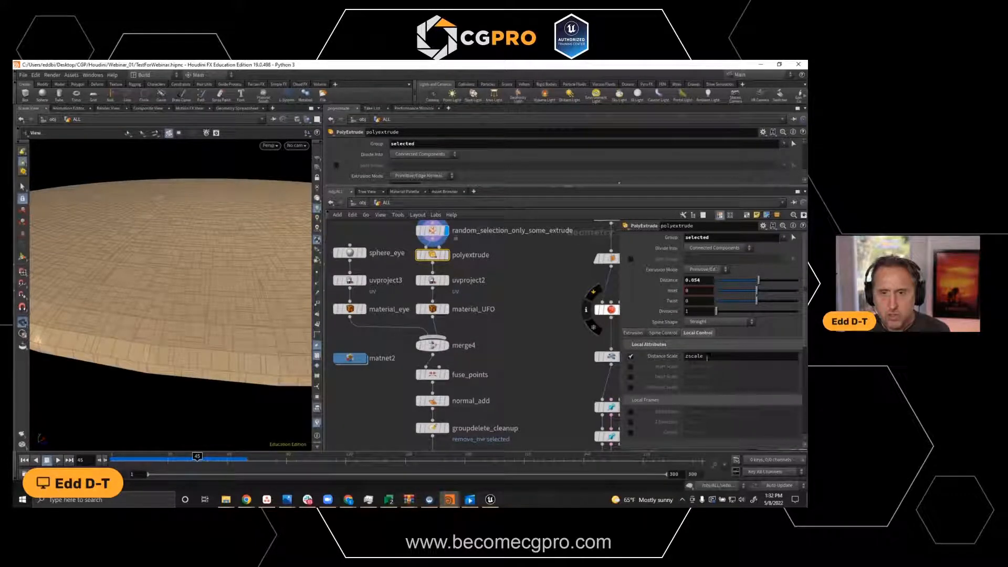
double_click(708, 355)
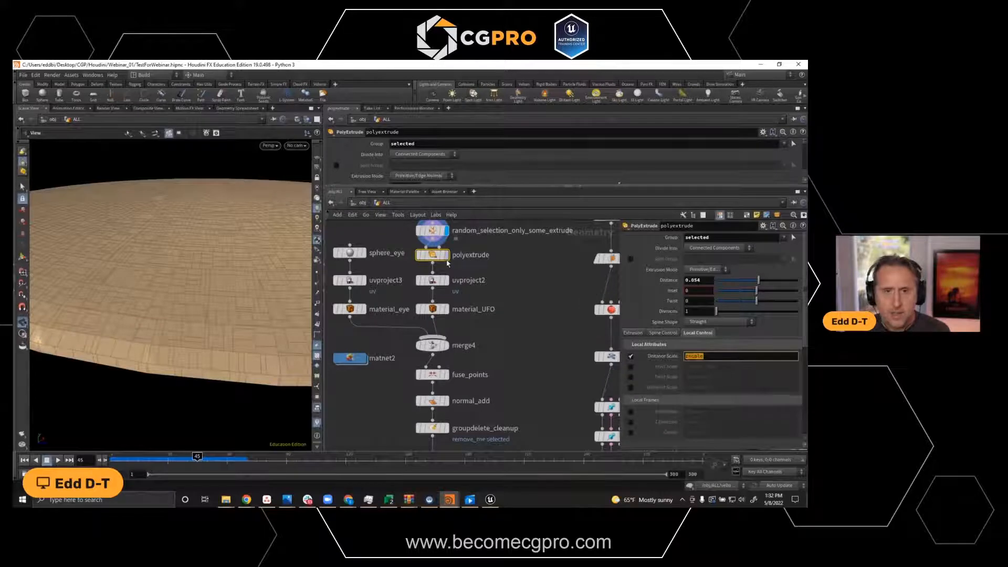
middle_click_drag(528, 279, 536, 353)
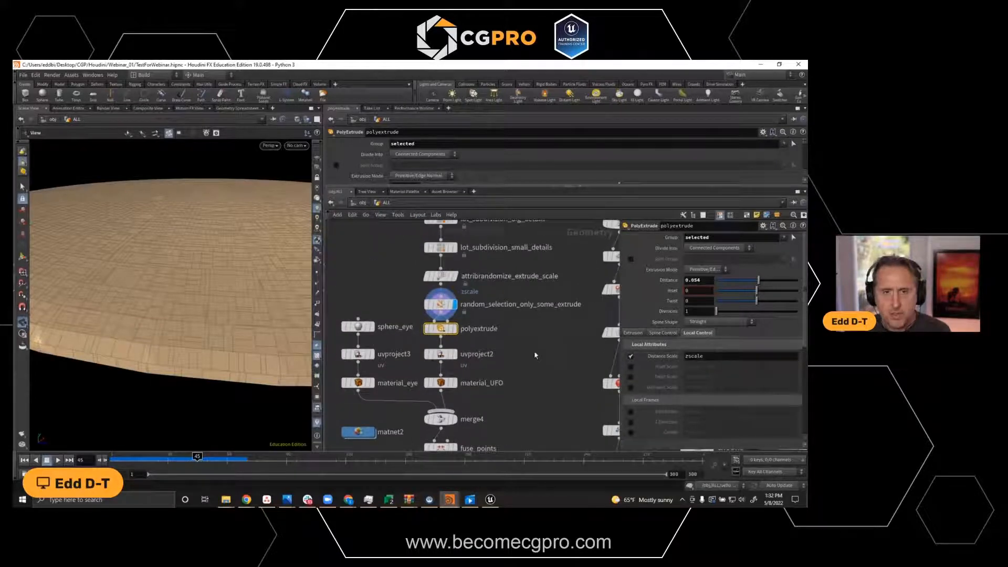
left_click(441, 277)
key("c")
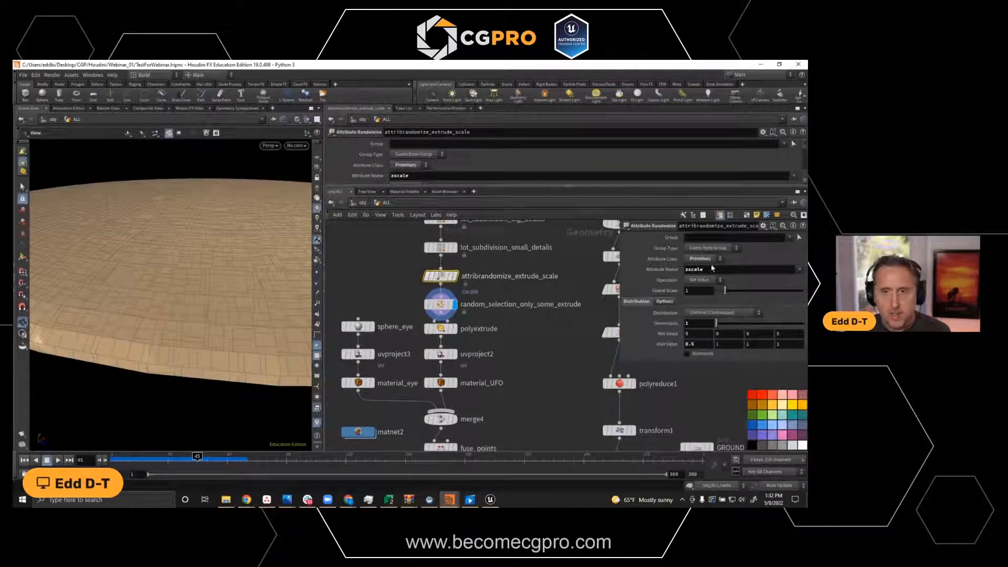
double_click(700, 268)
Display the polyextrude node and examine the randomly extruded blocks on the UFO surface.
middle_click_drag(541, 370, 534, 305)
left_click(447, 267)
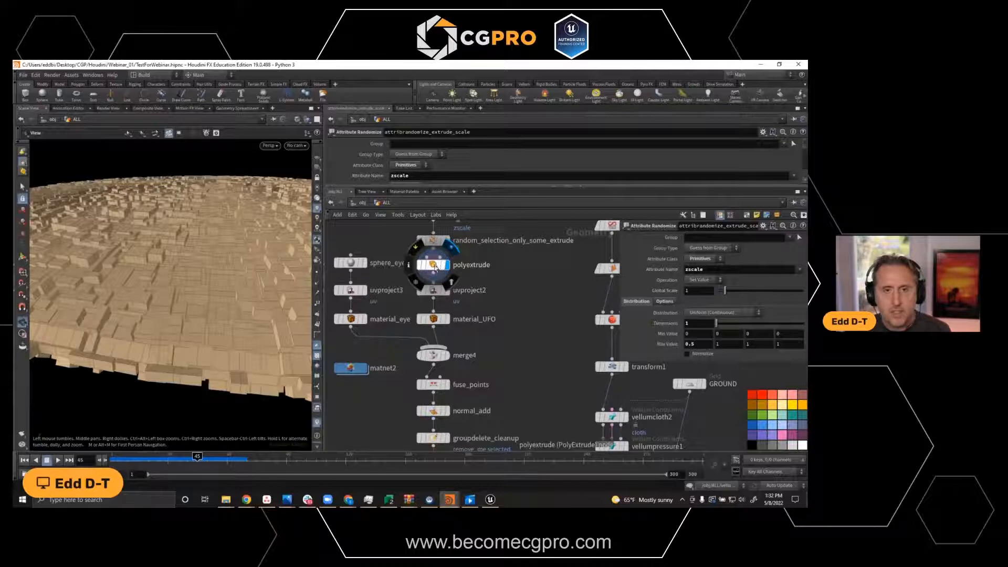
left_click_drag(218, 282, 196, 329)
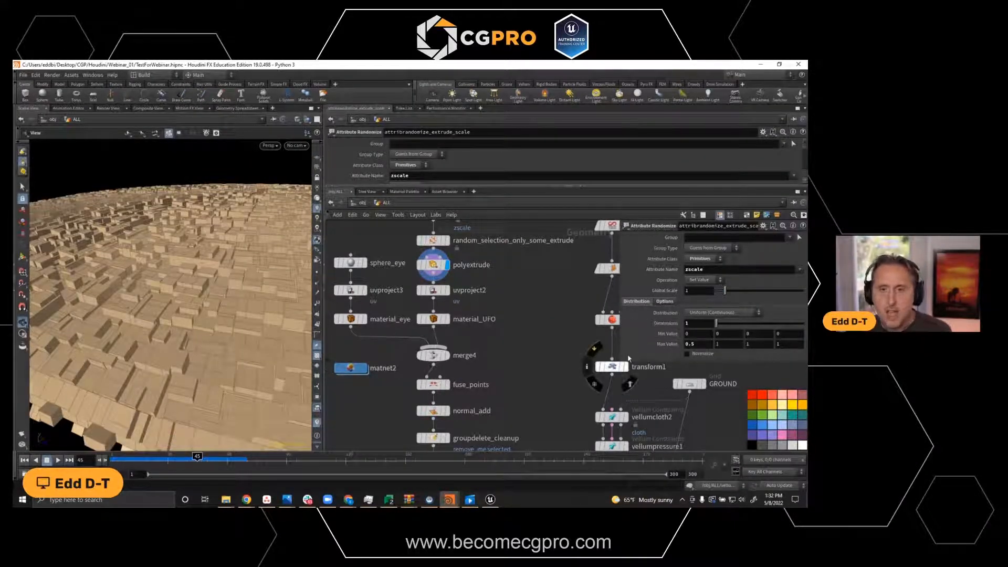
mouse_move(439, 288)
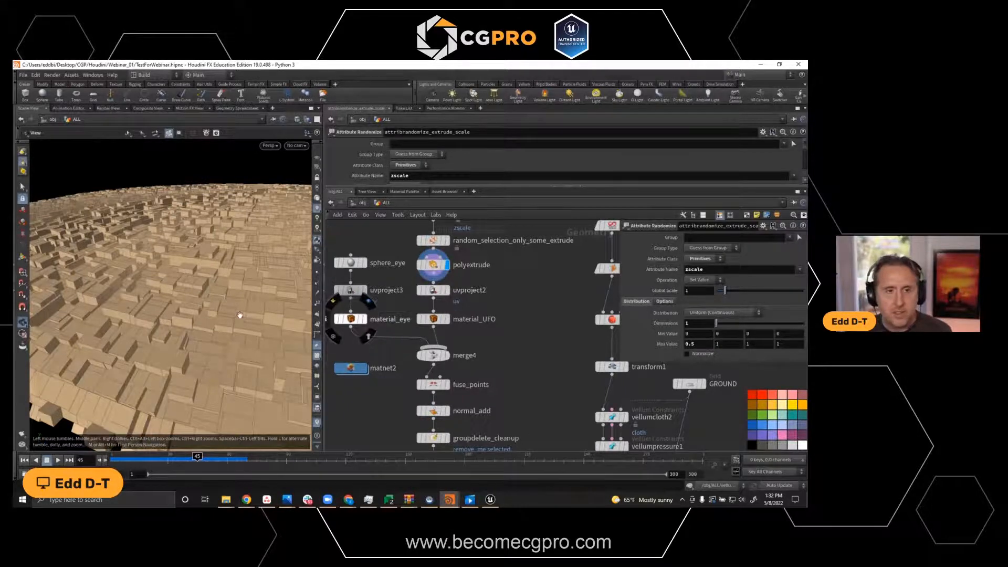
scroll(196, 326, "down", 5)
left_click_drag(186, 283, 207, 265)
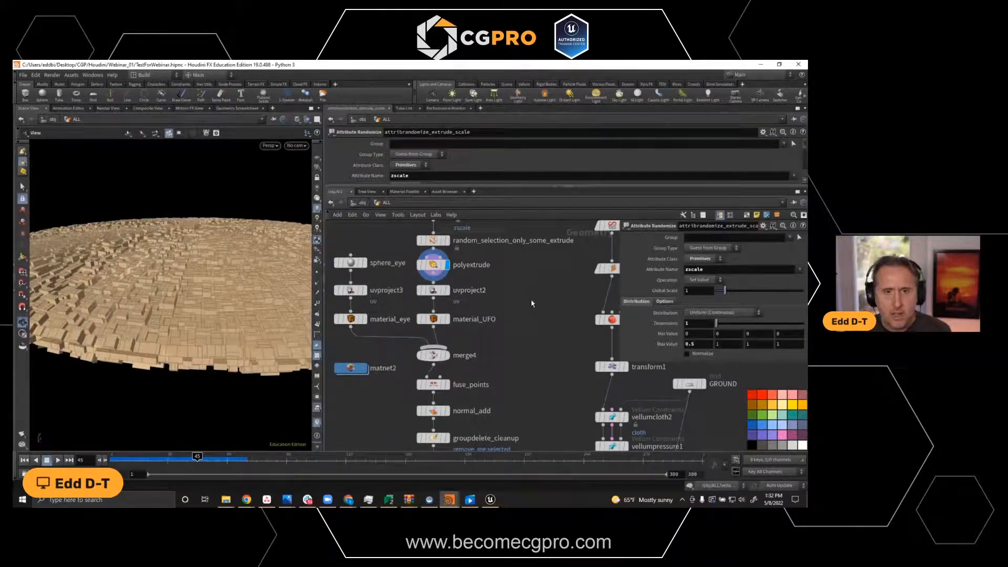
Inspect the selected group and zscale distance scale of polyextrude, checking the group name created by random_selection_only_some_extrude.
middle_click_drag(436, 271, 444, 337)
left_click(443, 334)
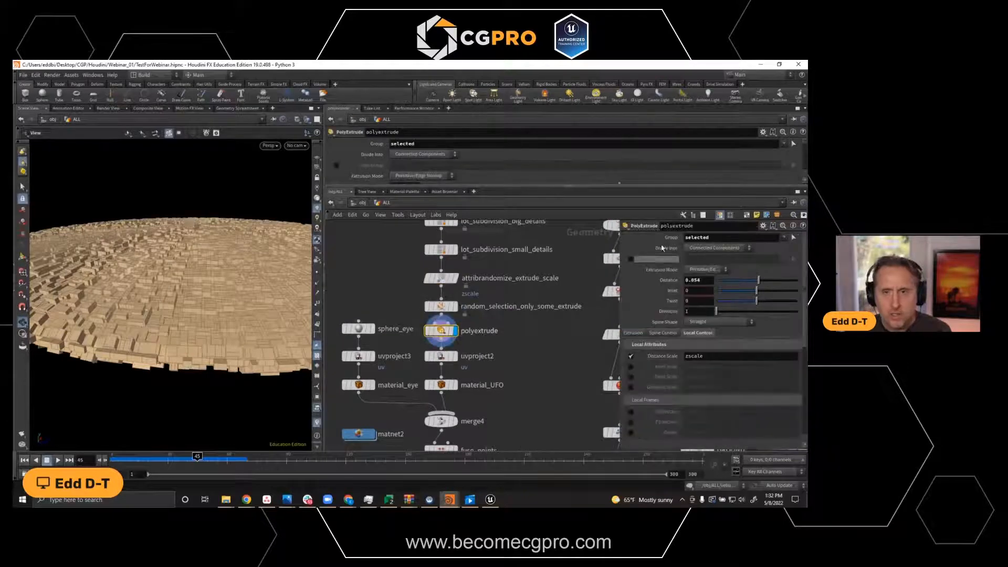
double_click(688, 237)
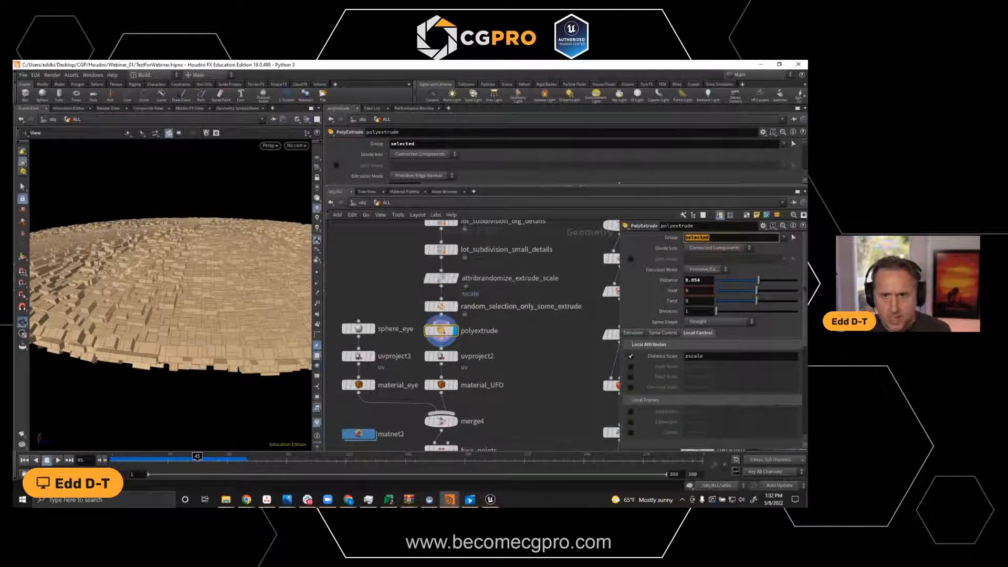
left_click(453, 307)
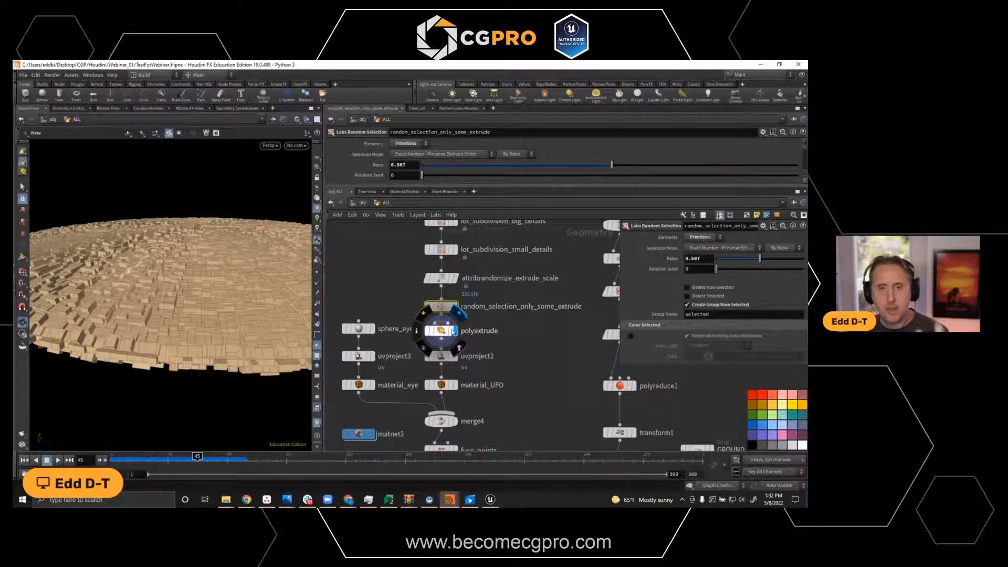
middle_click_drag(453, 331, 443, 295)
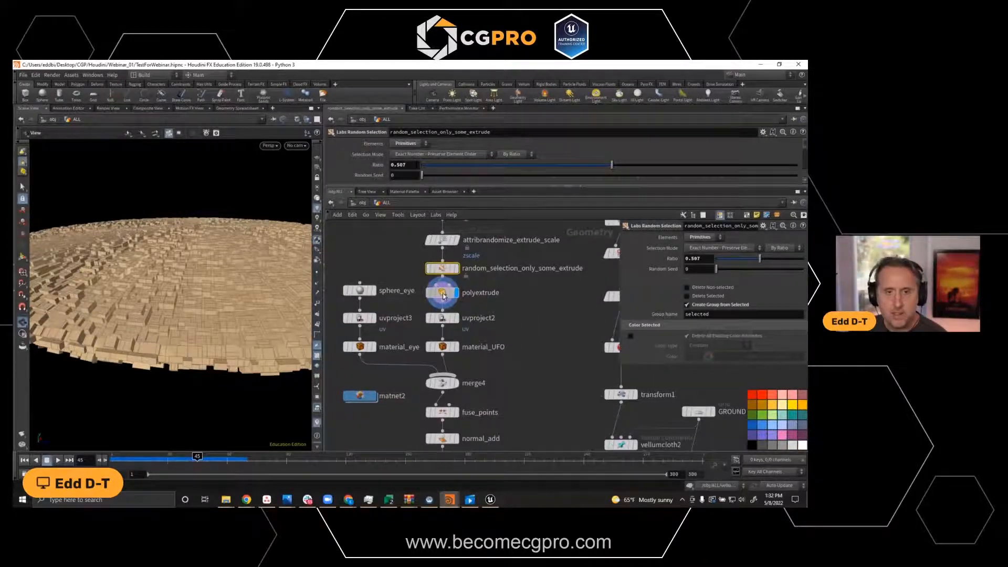
left_click(442, 293)
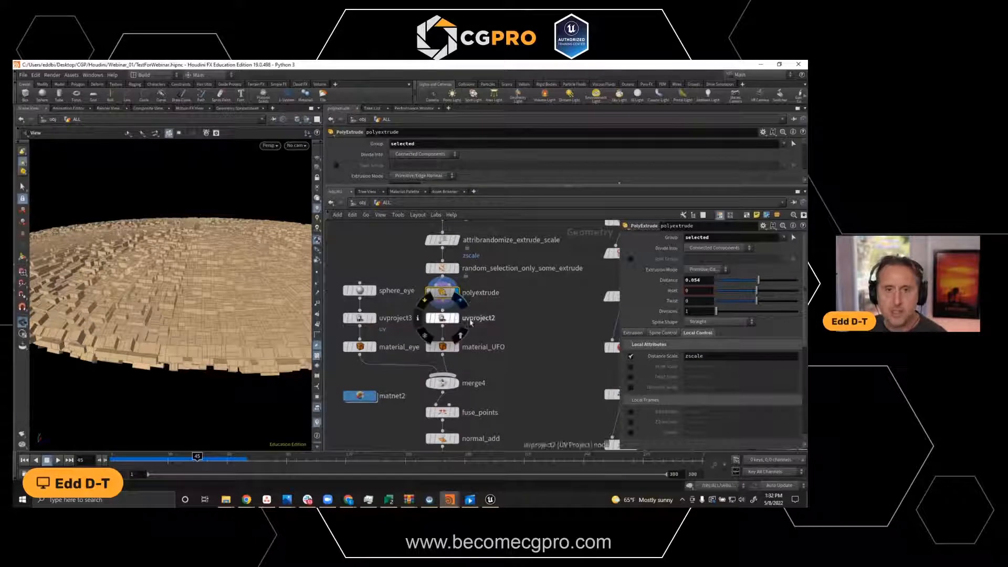
double_click(694, 356)
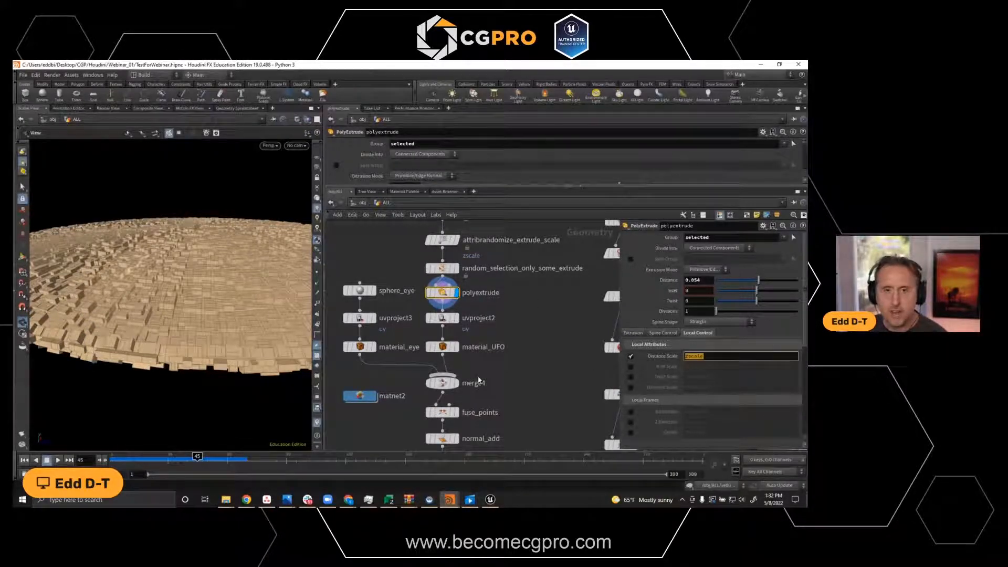
Display uvproject2, material_eye and material_UFO one after another to preview the UVs and materials of the body and eye.
middle_click_drag(565, 377, 562, 340)
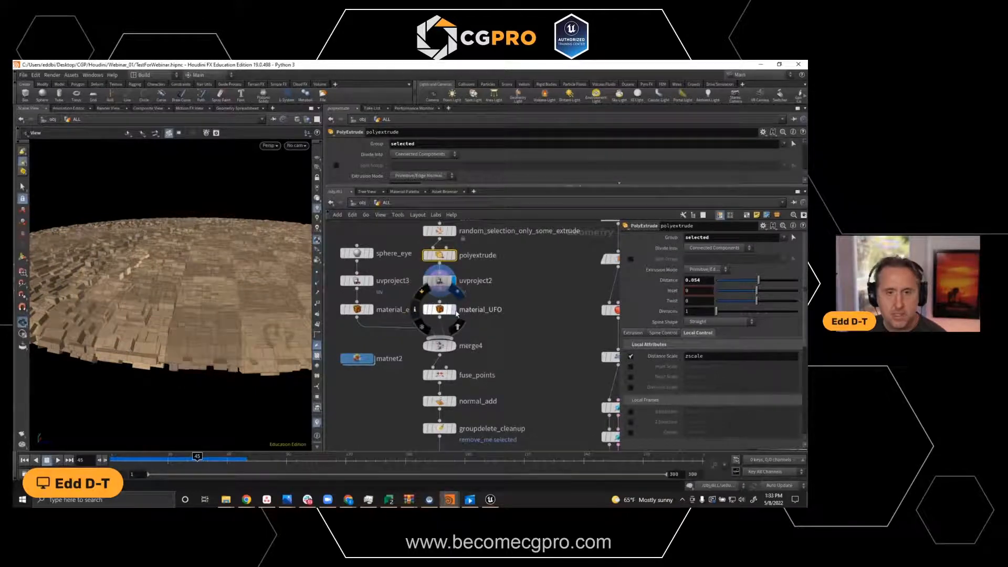
left_click(370, 310)
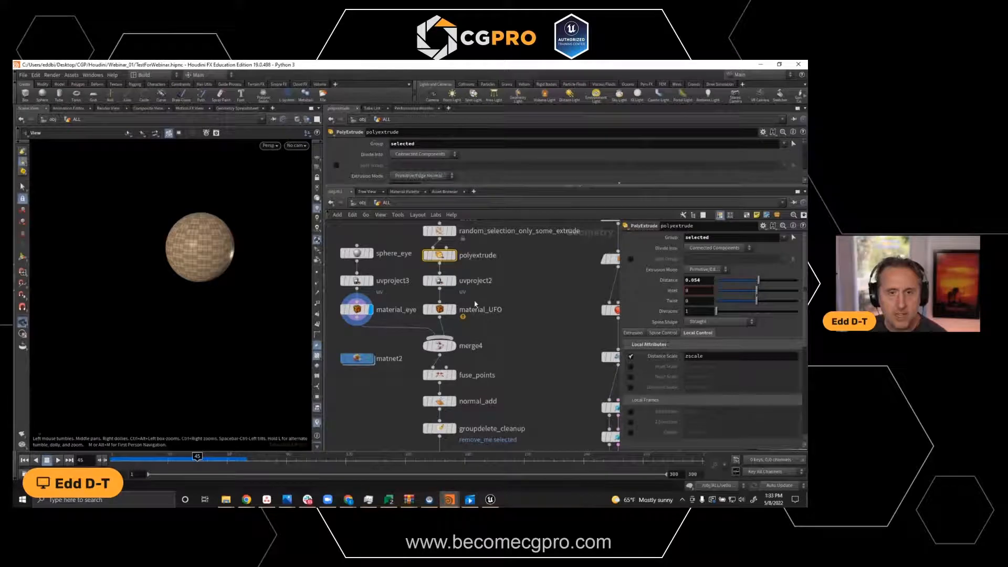
left_click(454, 309)
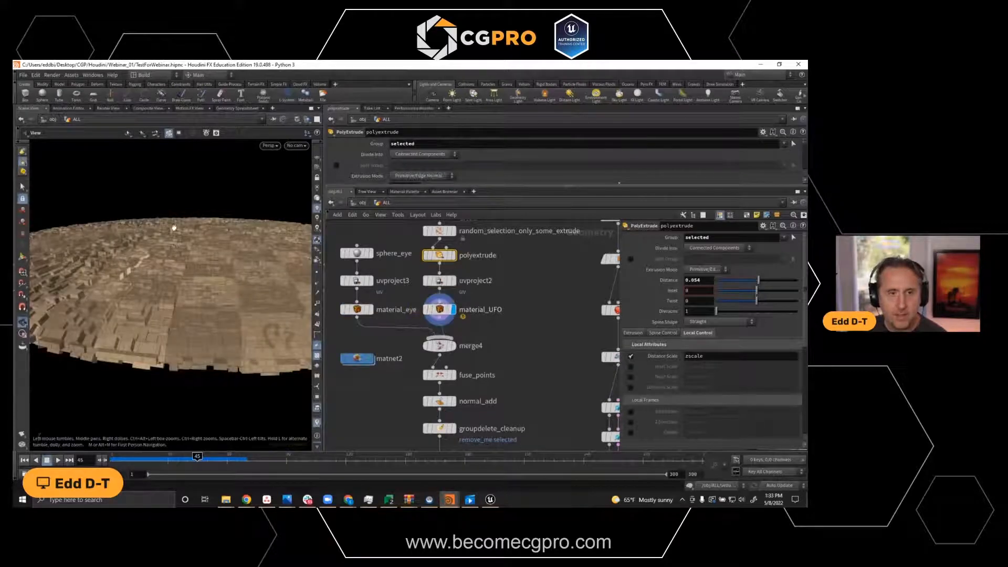
Display the merge4 node and examine the combined UFO body and eye from below.
middle_click_drag(517, 356, 524, 321)
left_click(461, 314)
left_click_drag(215, 237, 147, 253)
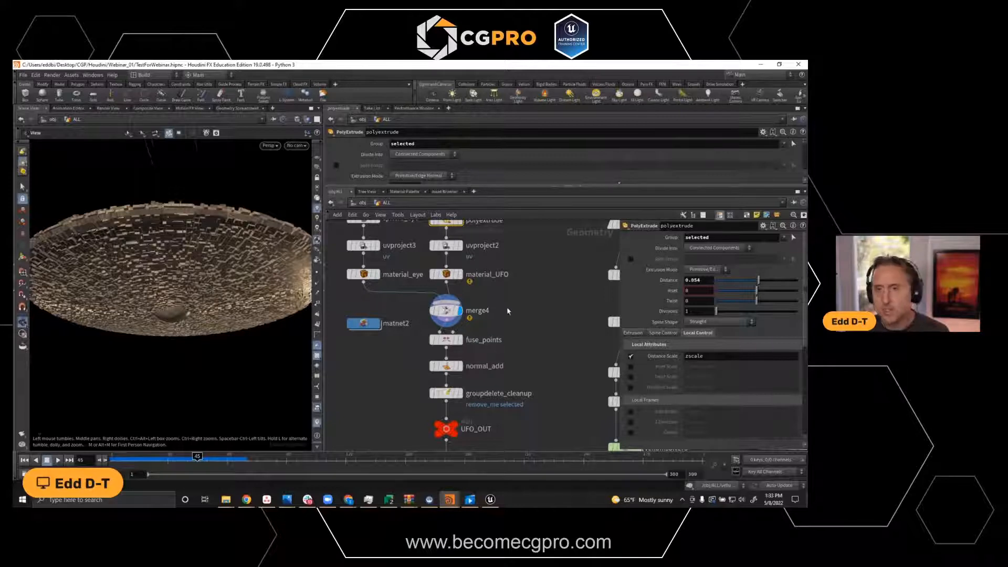
Review the nodes around merge4 and display groupdelete_cleanup and rop_fbx_output at the end of the UFO chain.
middle_click_drag(540, 368, 551, 333)
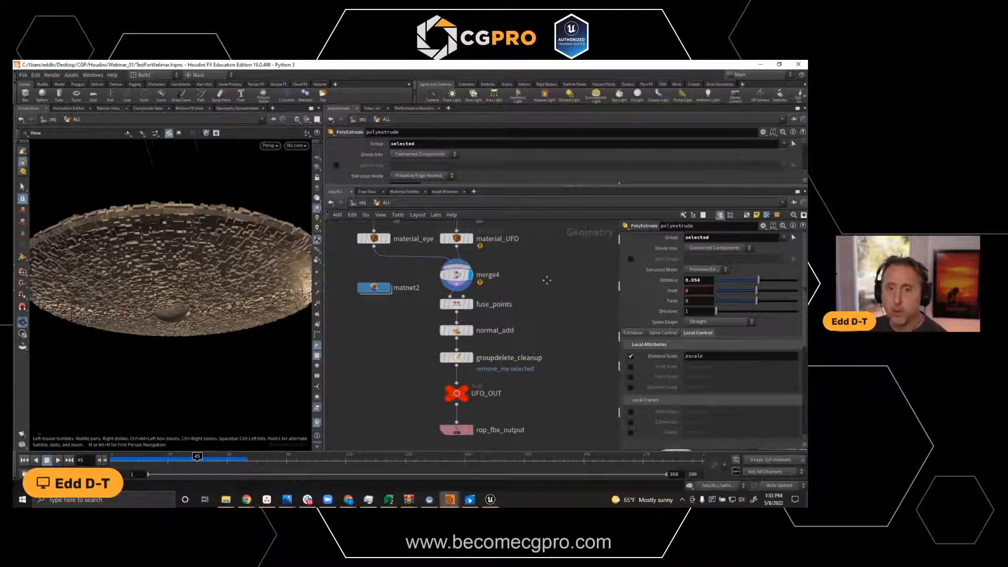
middle_click_drag(548, 287, 544, 430)
mouse_move(552, 341)
middle_mouse_down()
mouse_move(547, 412)
mouse_move(547, 352)
middle_mouse_up()
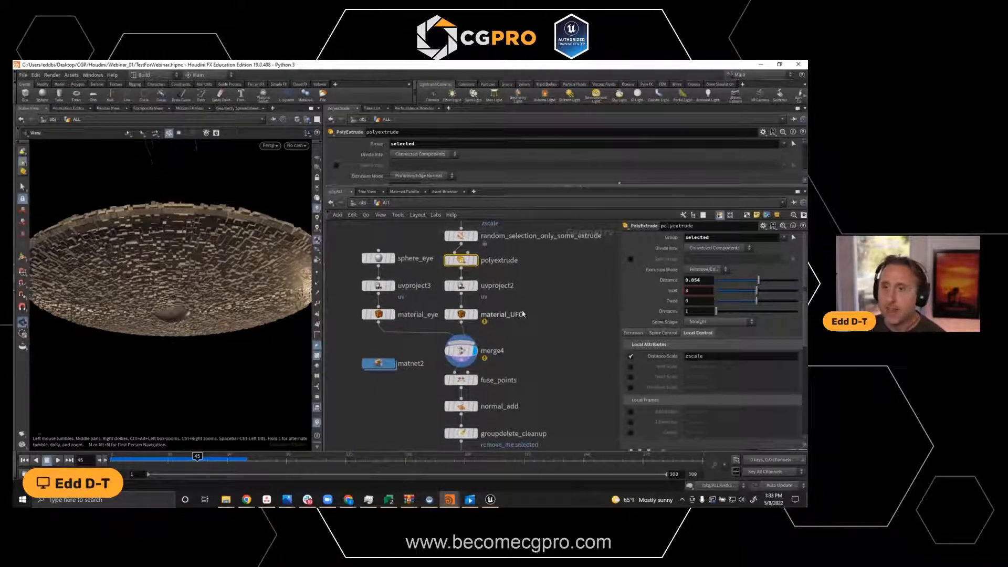
middle_click_drag(580, 402, 581, 324)
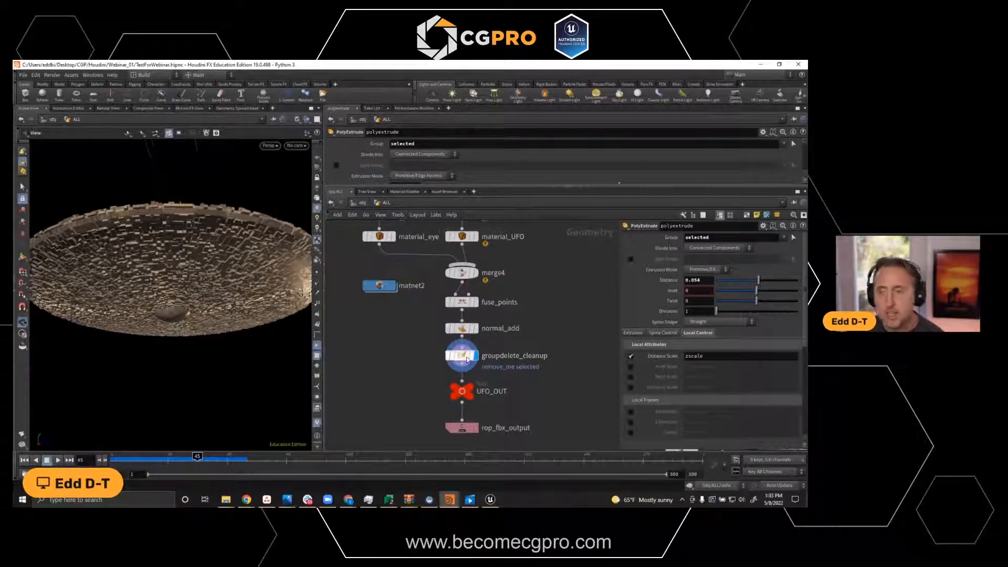
middle_click_drag(566, 421, 578, 332)
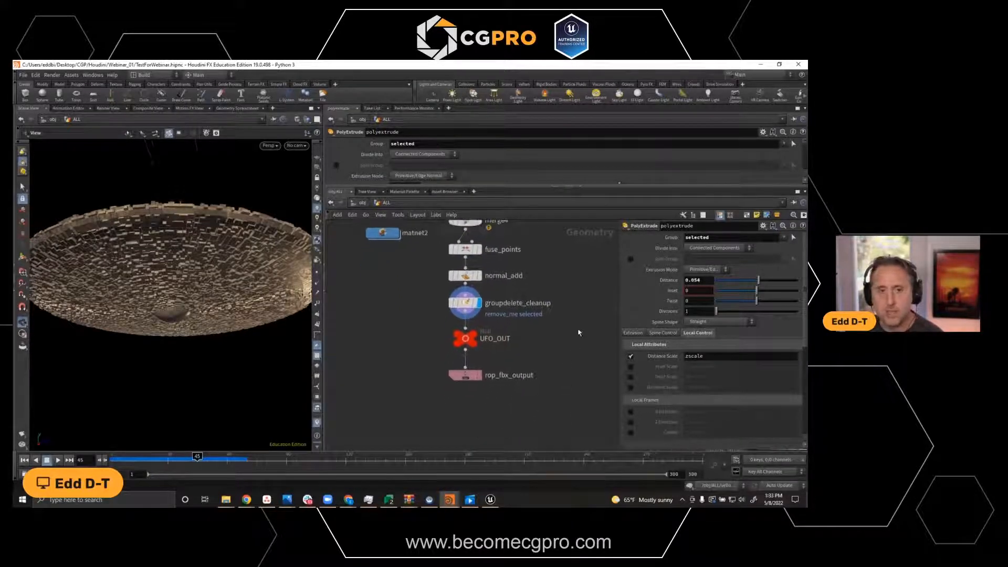
left_click(480, 376)
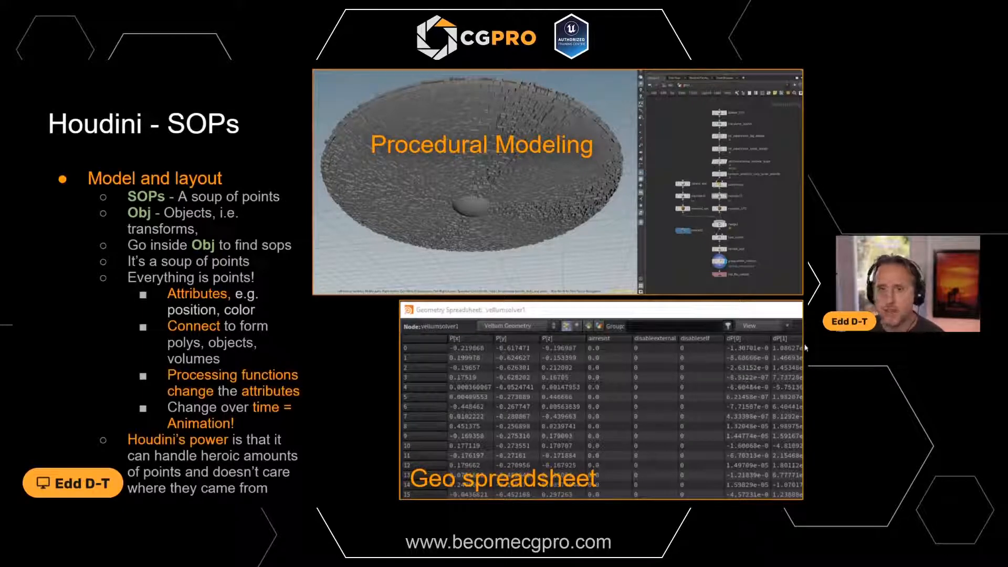
left_click(777, 342)
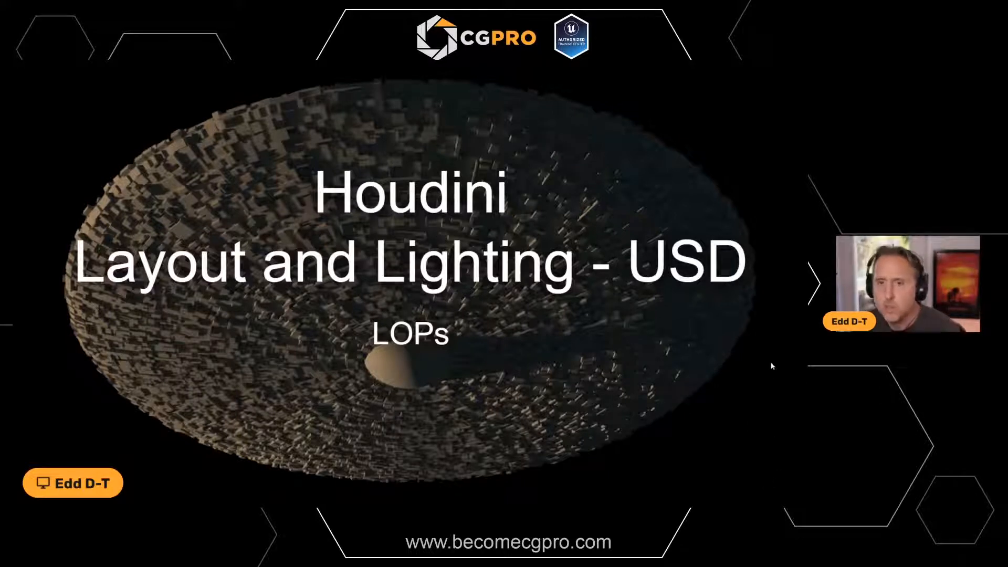
left_click(771, 332)
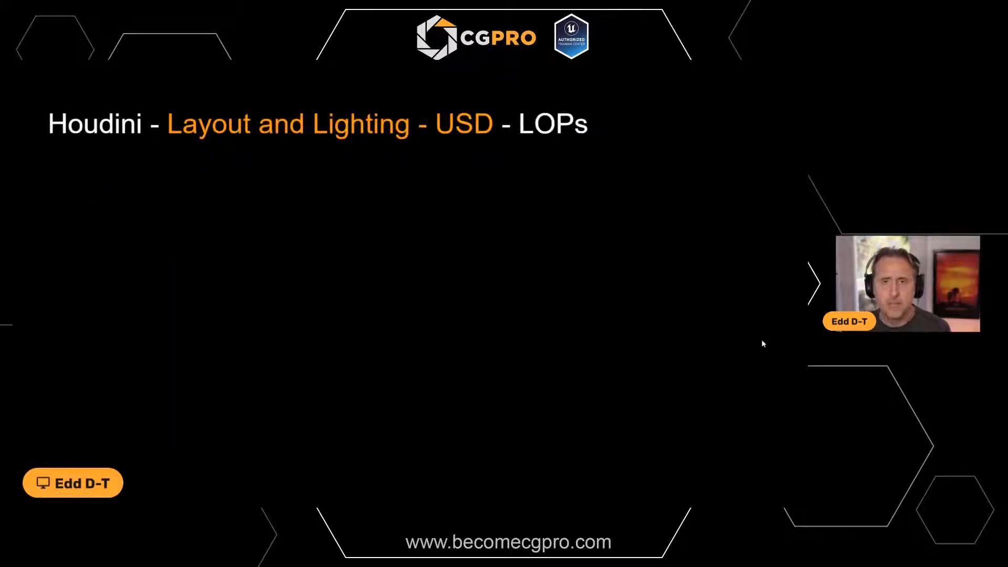
left_click(790, 394)
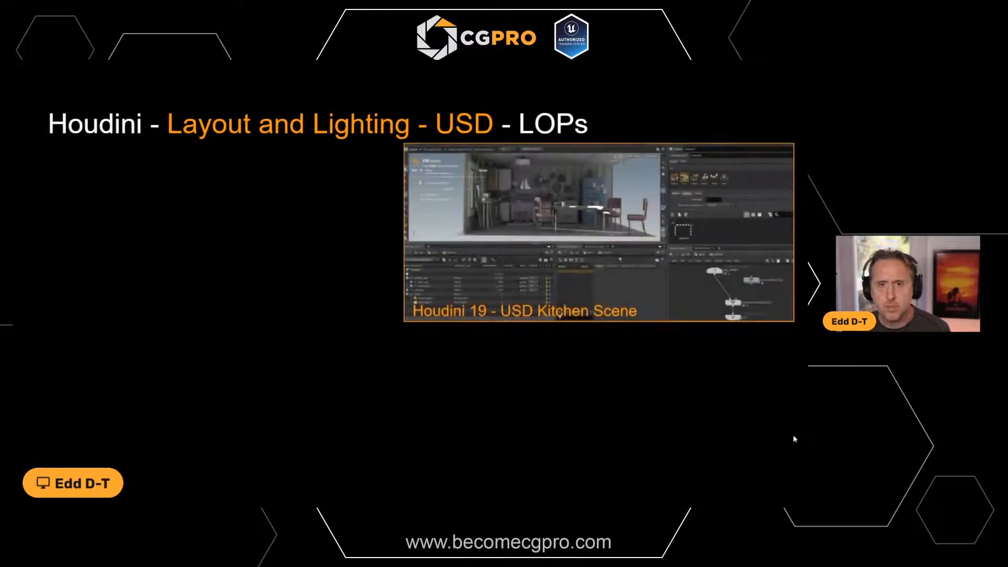
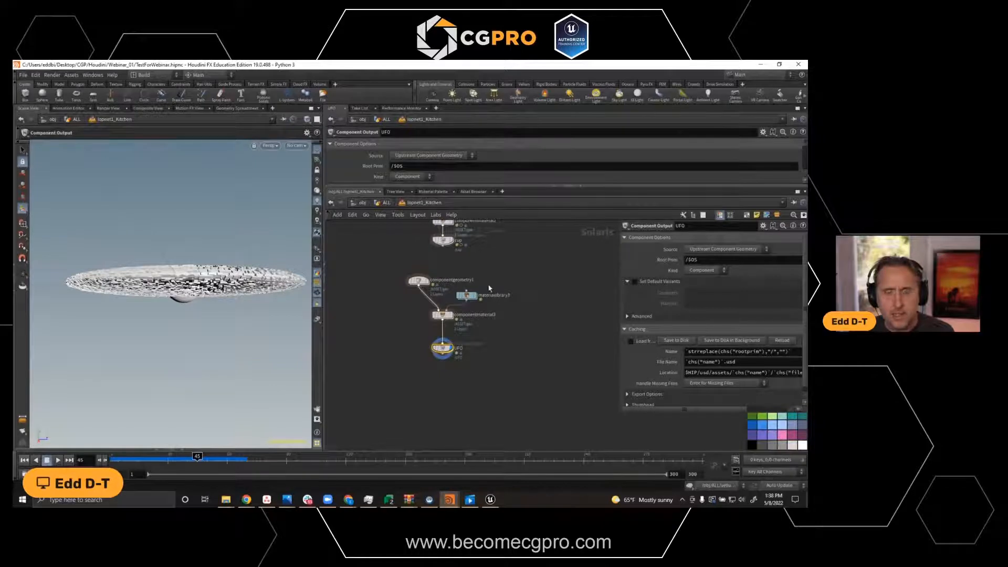
Select the four nodes of the UFO component: componentgeometry1, materiallibrary3, componentmaterial3 and the UFO output.
scroll(503, 322, "up", 3)
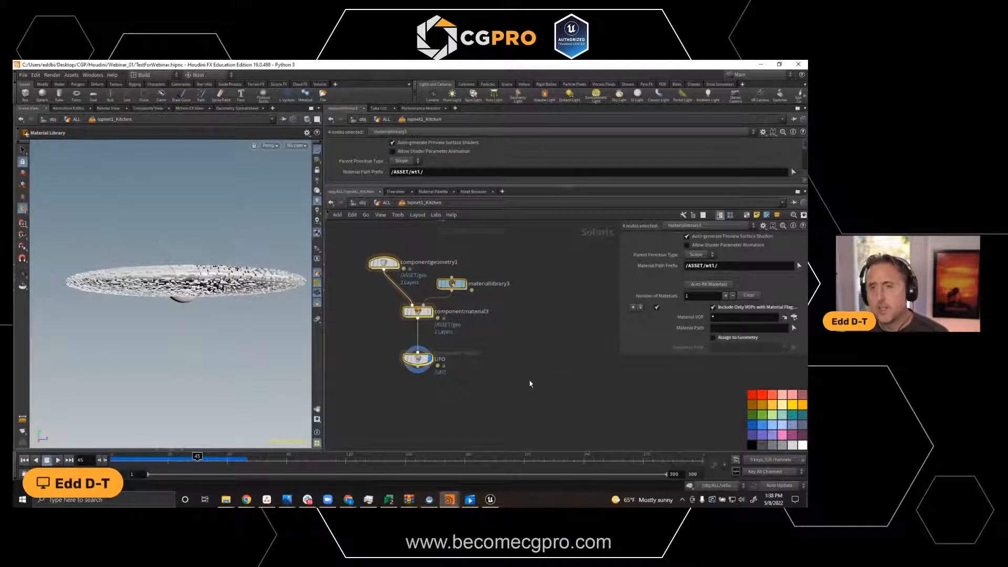
scroll(556, 336, "down", 3)
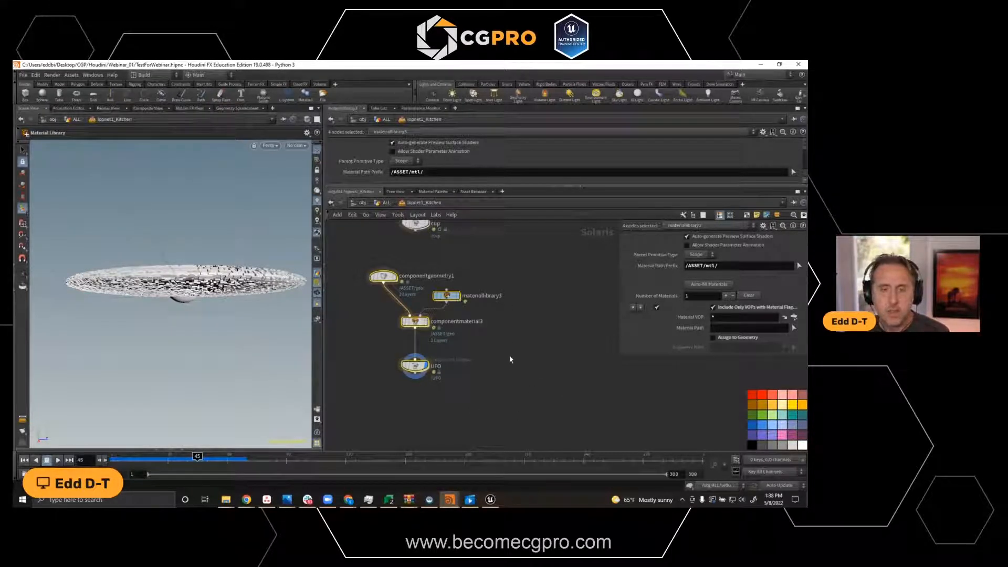
middle_click_drag(506, 380, 508, 371)
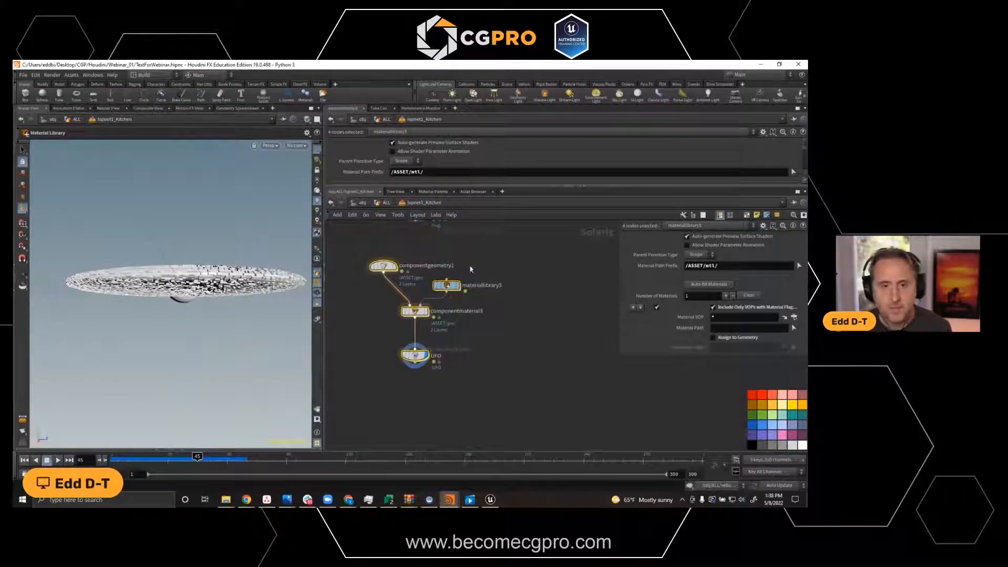
left_click_drag(482, 249, 351, 424)
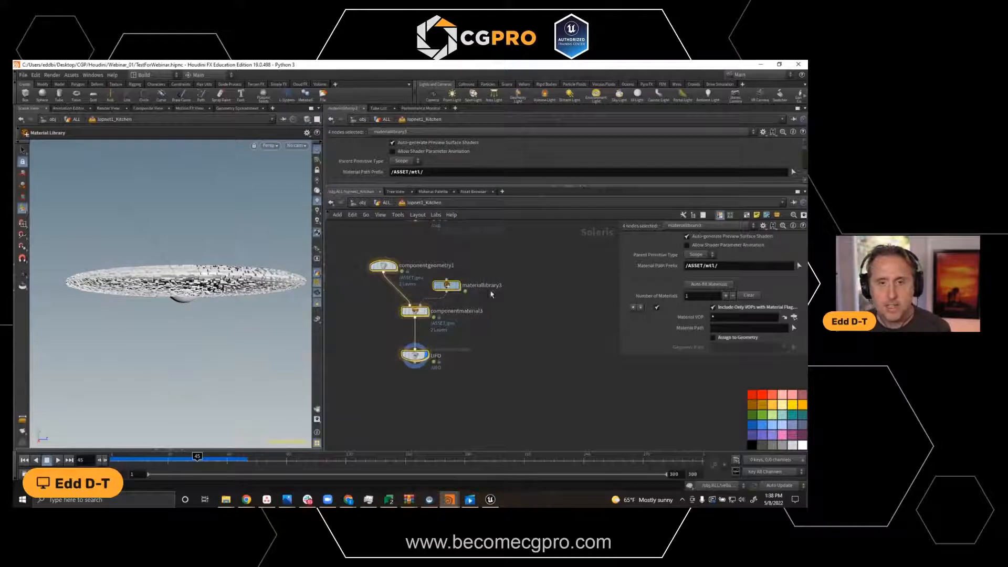
Add a Component Builder node setup in the Solaris network beside the existing UFO component.
key("Tab")
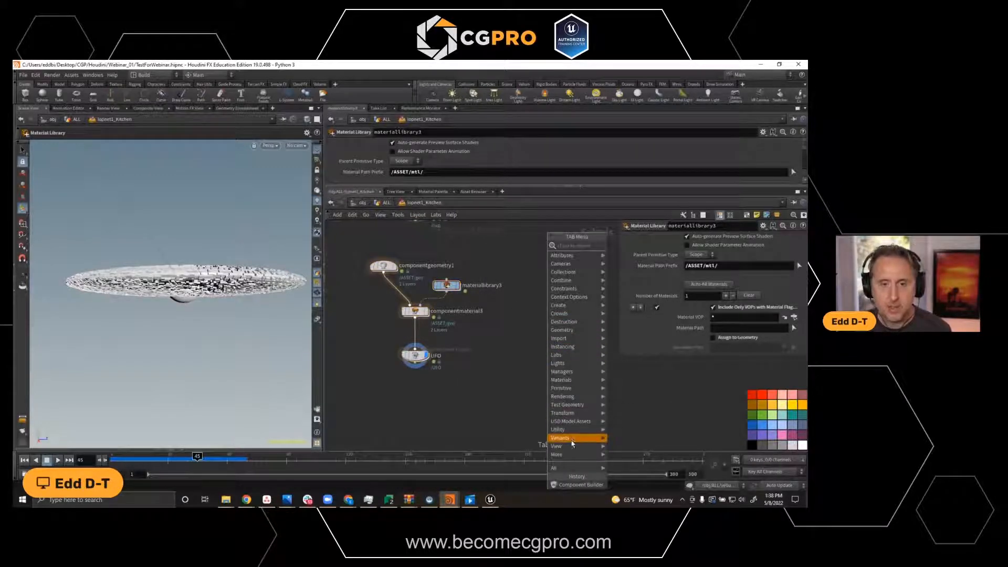
mouse_move(572, 443)
mouse_move(585, 293)
mouse_move(582, 417)
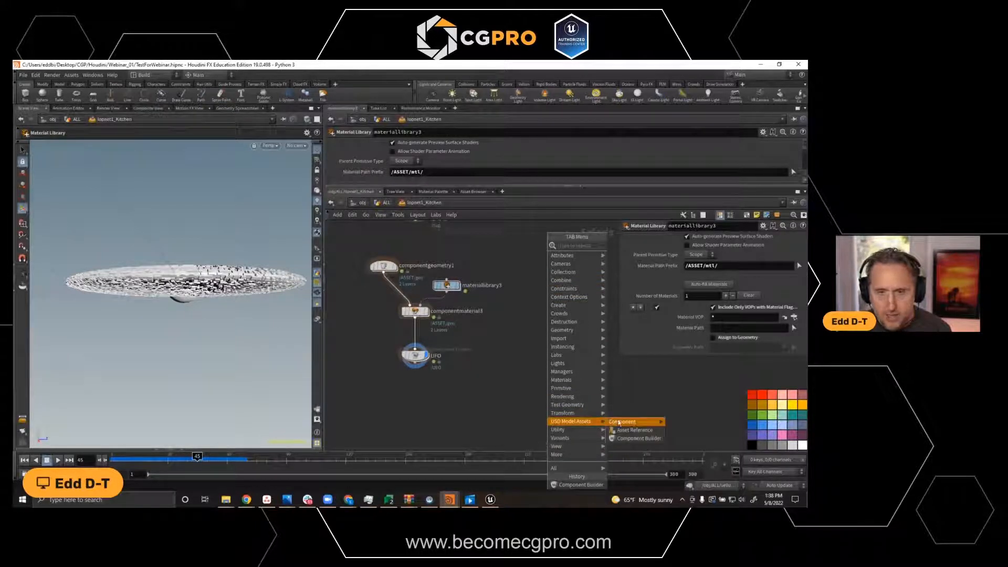
left_click(632, 442)
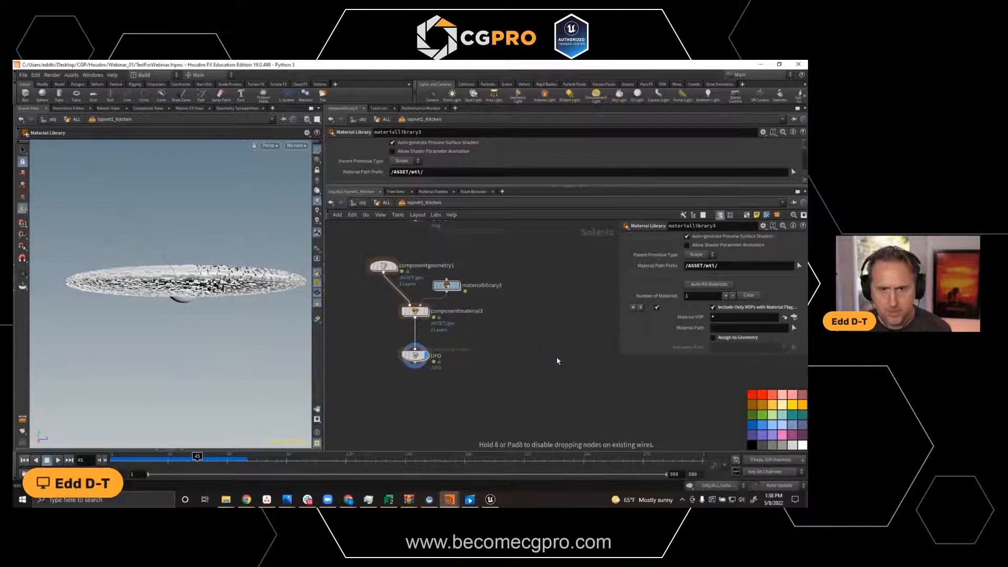
left_click(557, 353)
middle_click_drag(632, 345, 597, 356)
Compare the new component's four nodes with the UFO component by selecting each group in turn.
left_click_drag(474, 251, 632, 423)
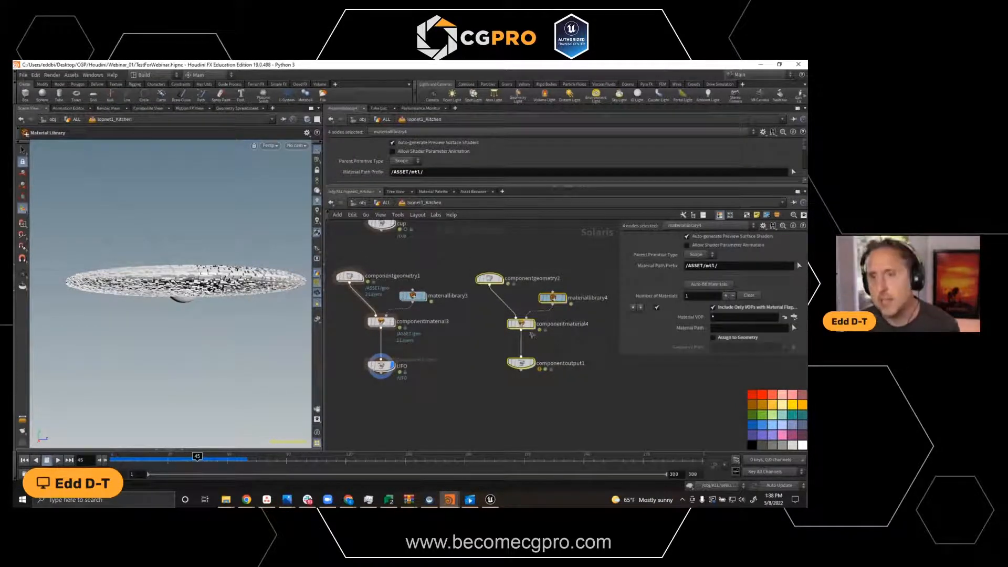
left_click_drag(577, 249, 479, 397)
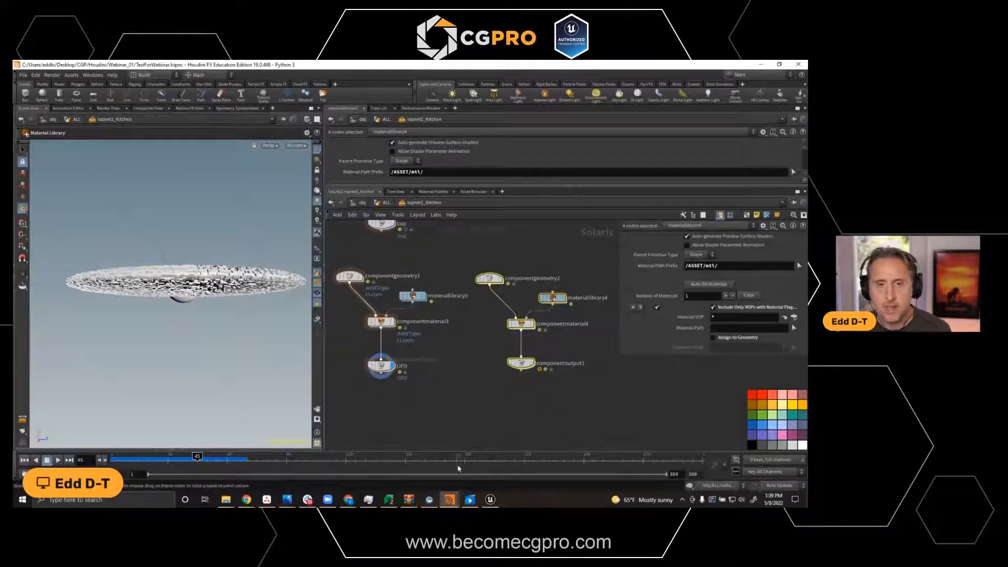
middle_click_drag(459, 362, 474, 364)
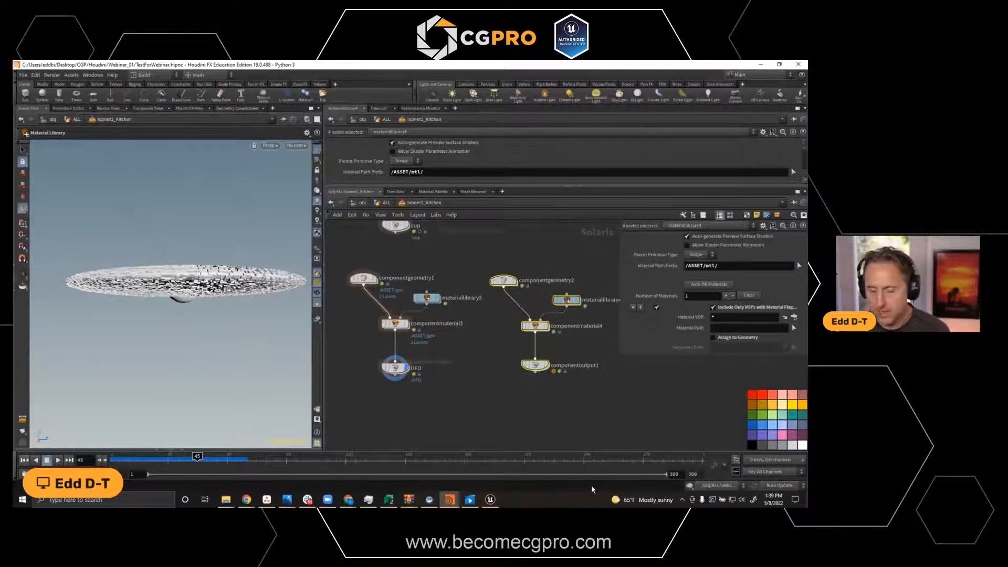
left_click_drag(506, 249, 584, 414)
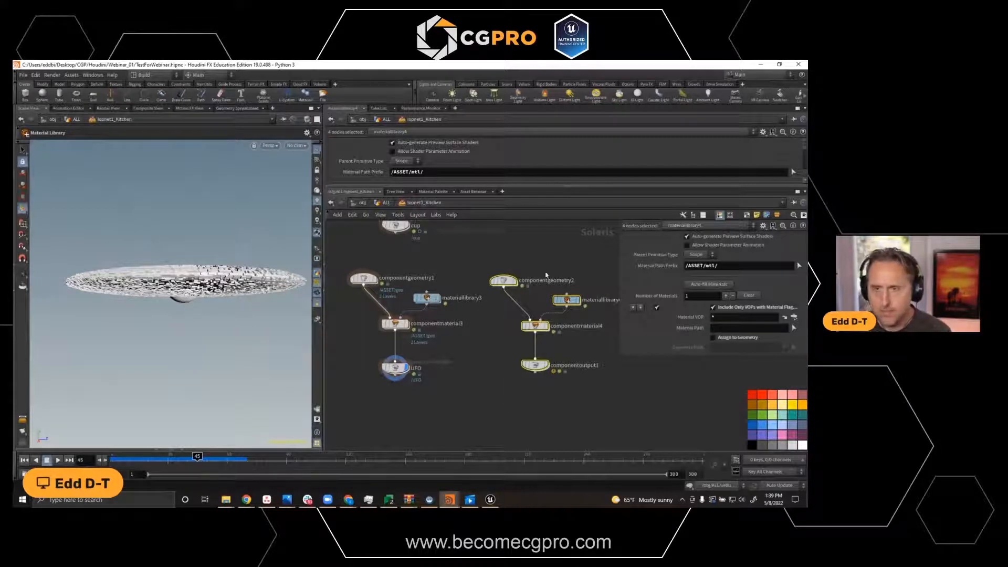
left_click_drag(435, 268, 347, 398)
middle_click_drag(449, 360, 541, 349)
left_click_drag(433, 252, 570, 406)
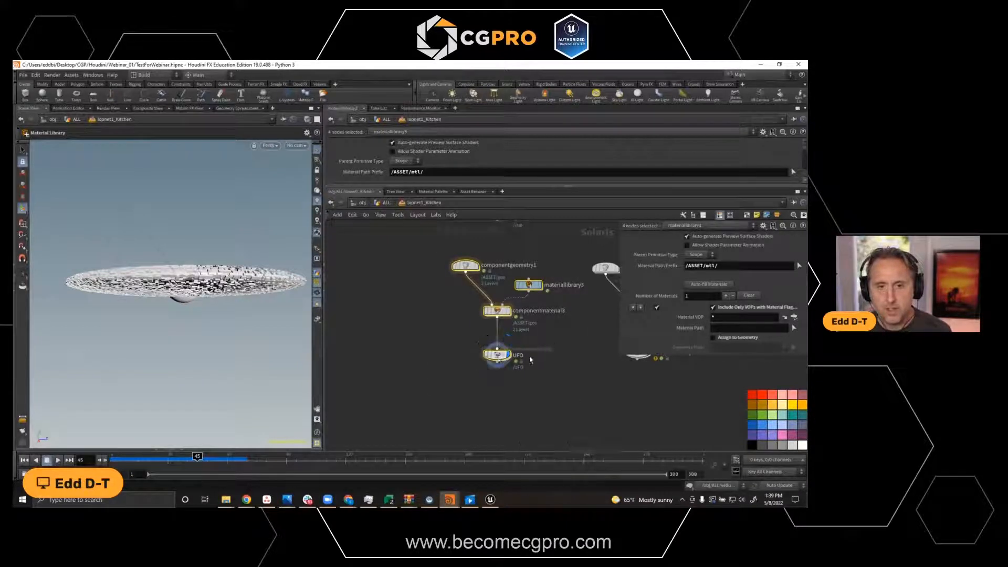
Select the UFO component output node and orbit around the UFO to examine it from below.
left_click(517, 347)
left_click(498, 360)
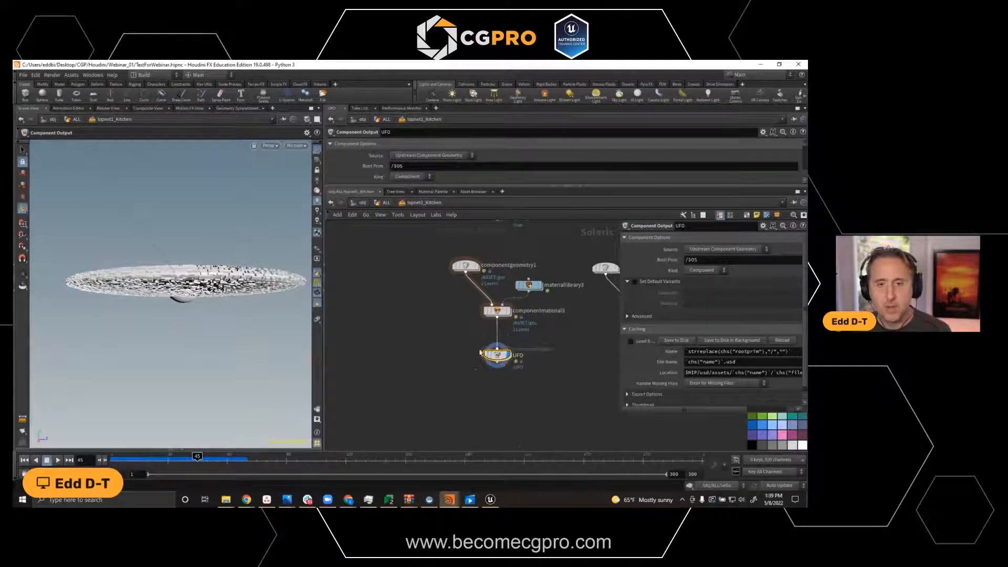
key("Escape")
left_click_drag(146, 311, 160, 262)
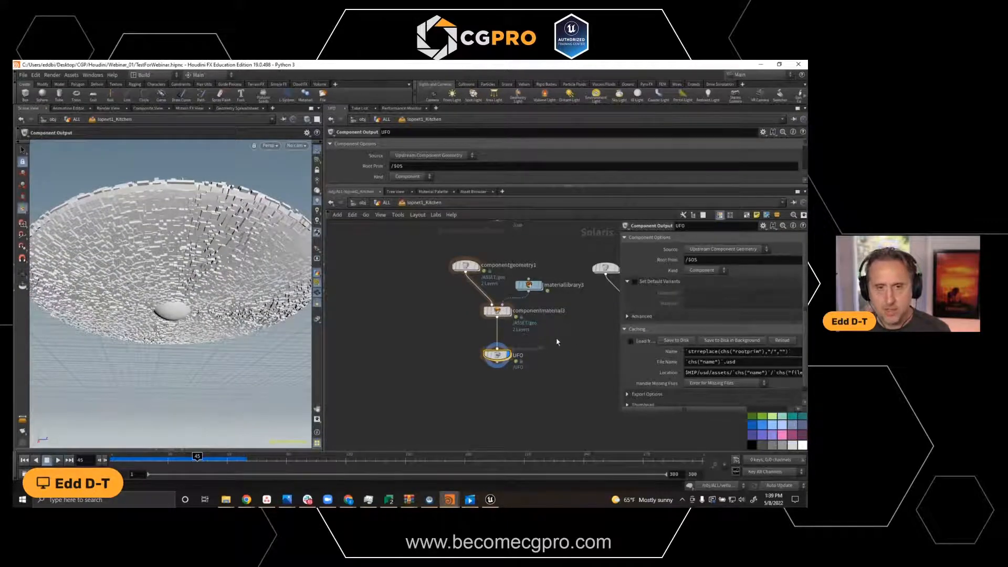
Look inside componentgeometry1 at the object merge that brings in /obj/ALL/UFO_OUT, and return to the Solaris network.
double_click(465, 266)
scroll(491, 298, "up", 5)
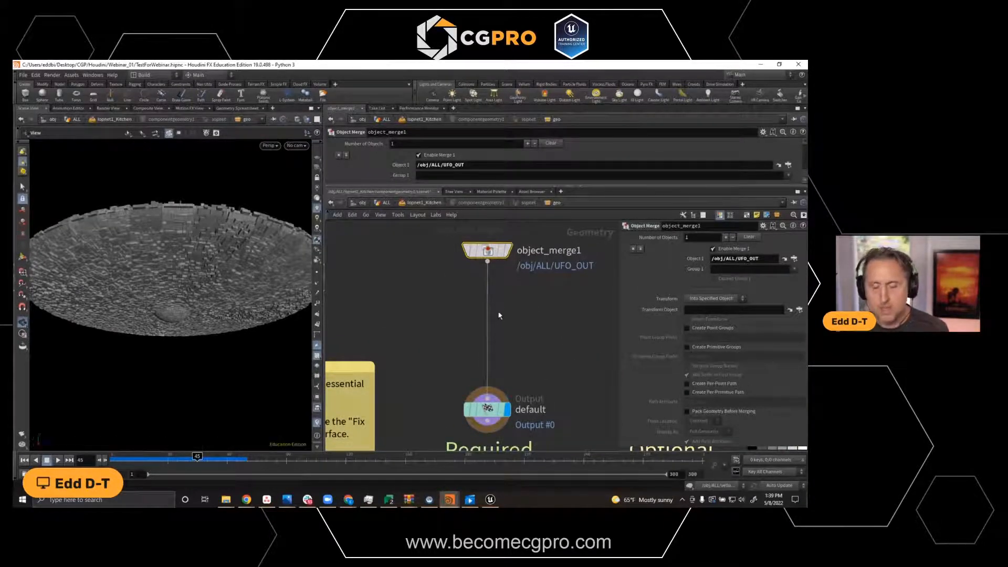
key("u")
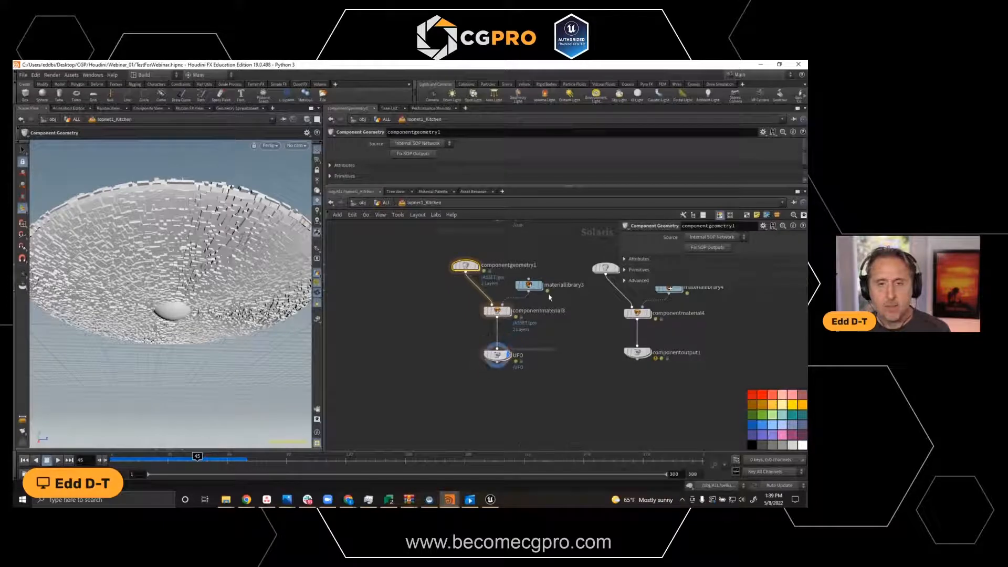
Widen the parameters of the UFO component output and review its caching name, file name and location.
left_click(496, 357)
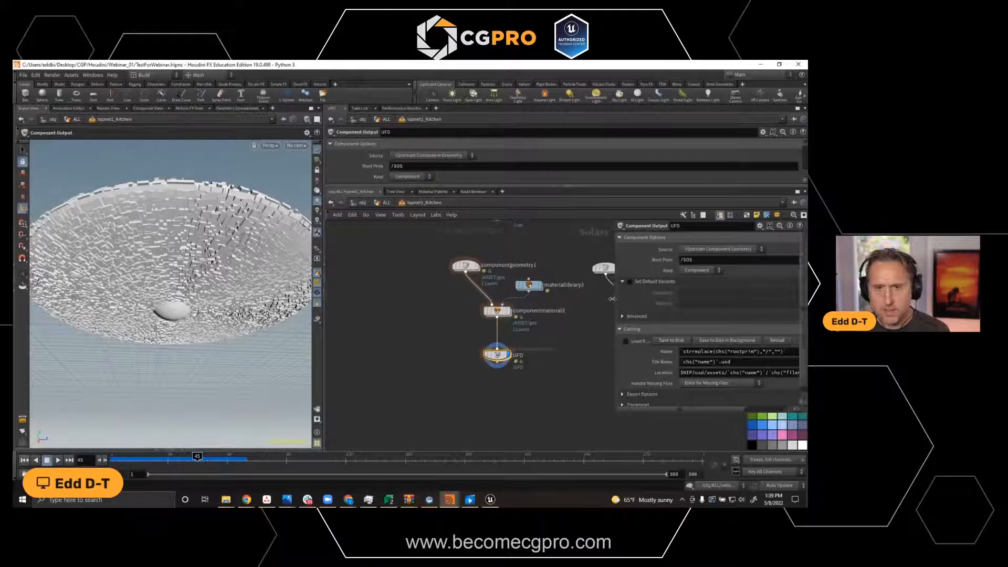
left_click_drag(619, 300, 591, 299)
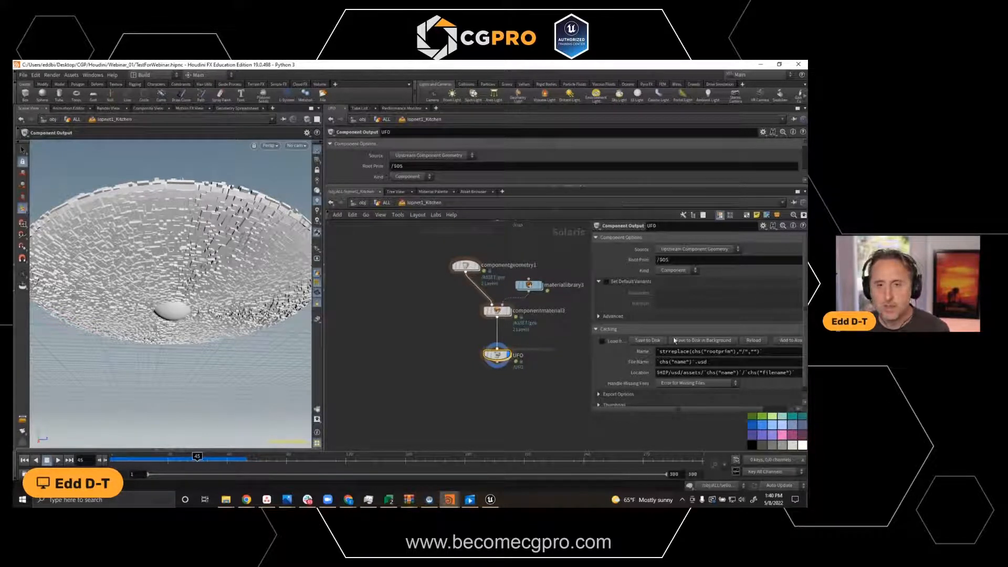
left_click_drag(693, 352, 627, 374)
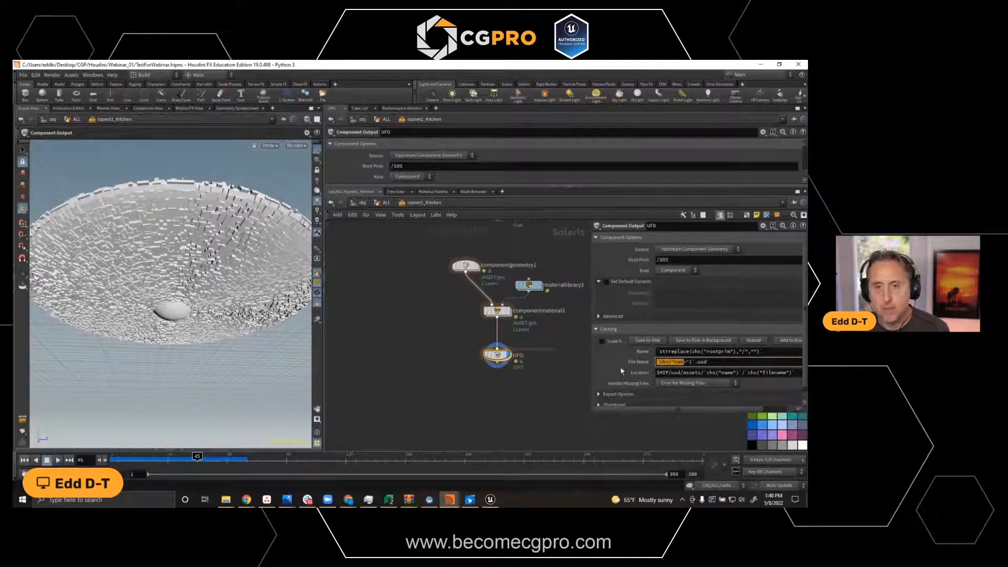
left_click(719, 362)
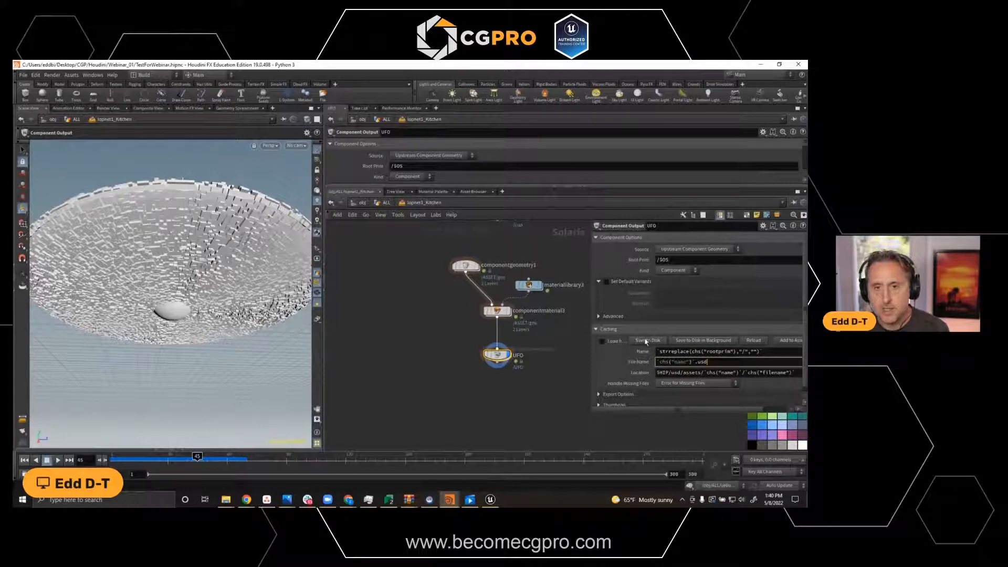
Switch to File Explorer and open the exported UFO folder at CGP > Houdini > Webinar_01 > usd > assets > UFO.
key("super+e")
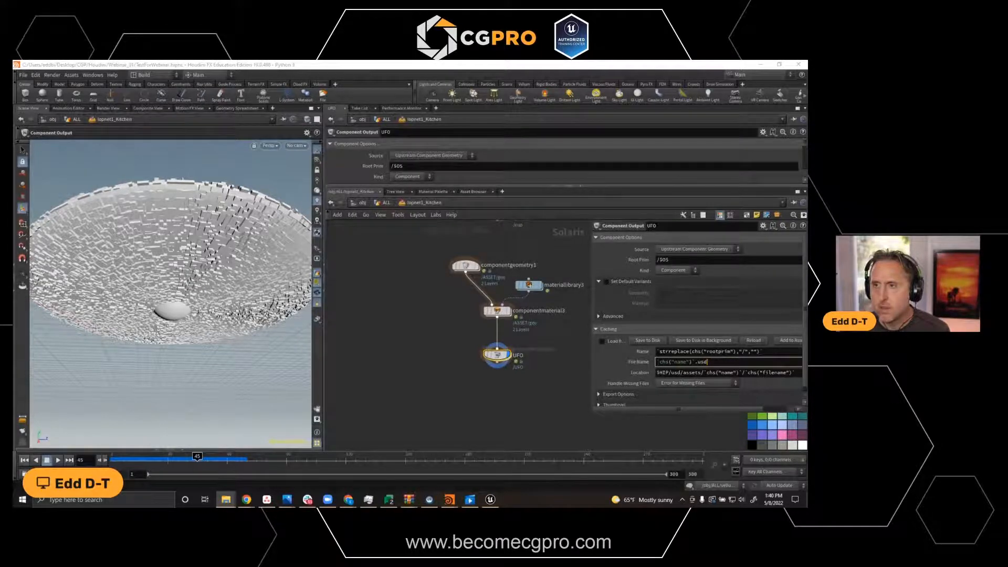
left_click_drag(806, 212, 424, 97)
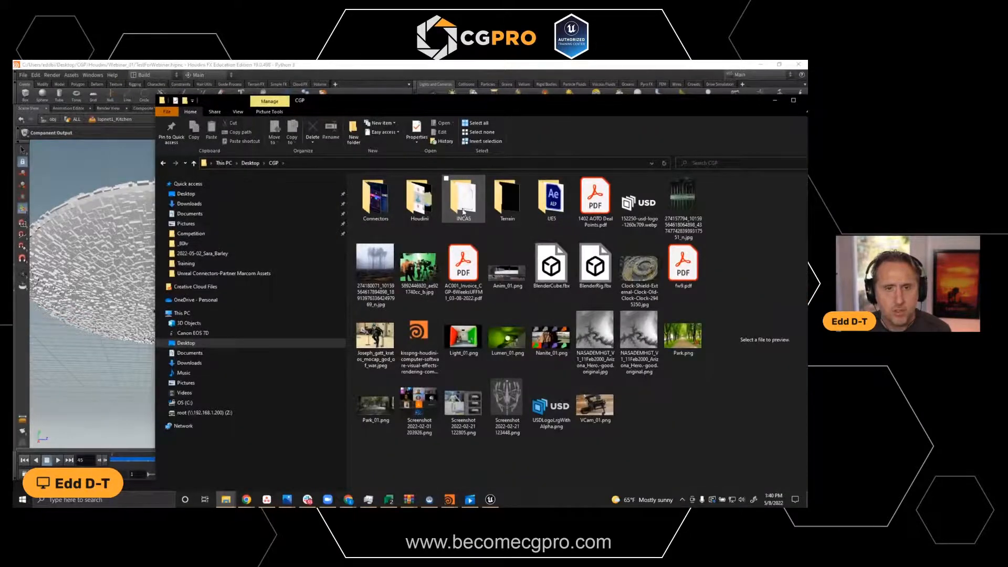
double_click(420, 199)
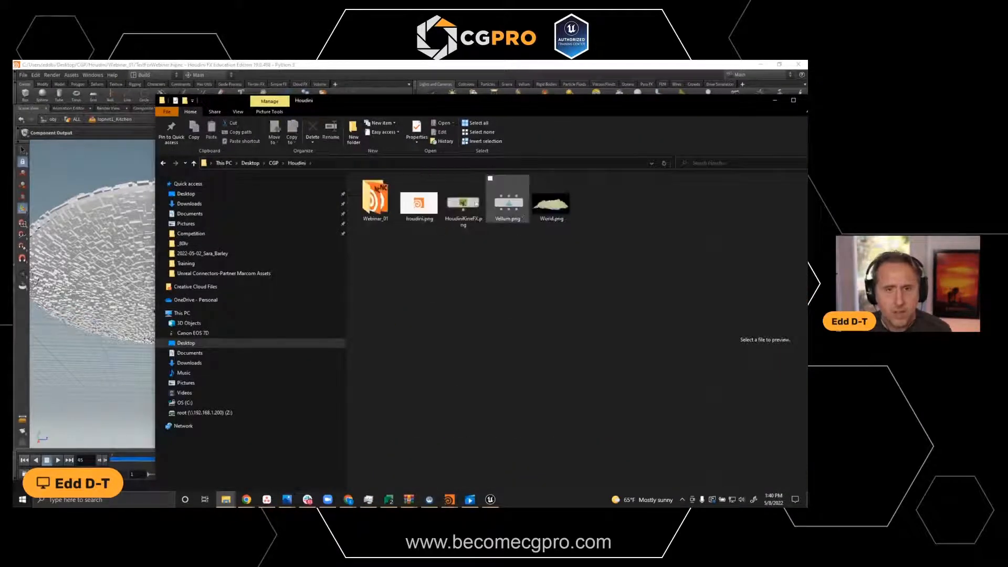
double_click(382, 211)
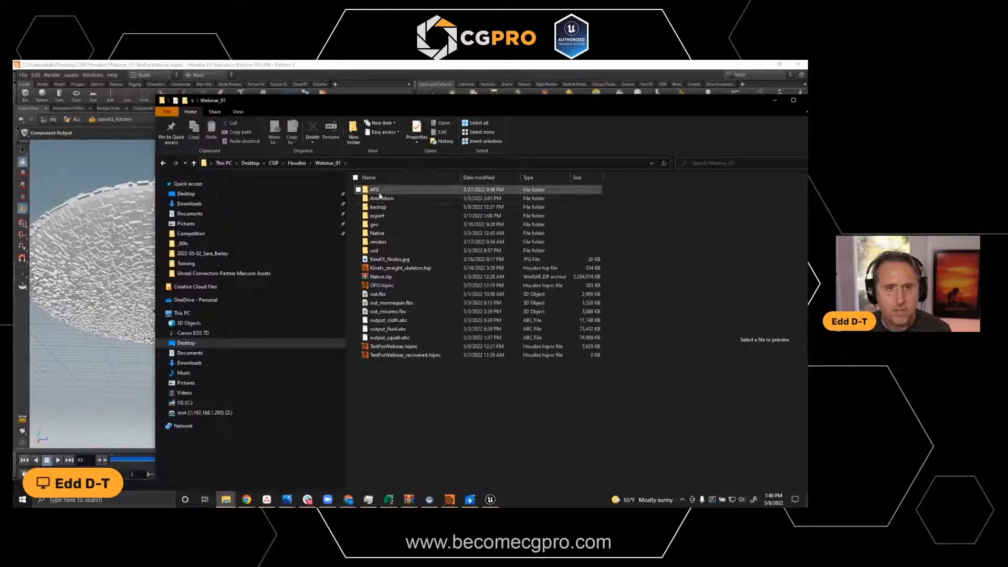
double_click(380, 251)
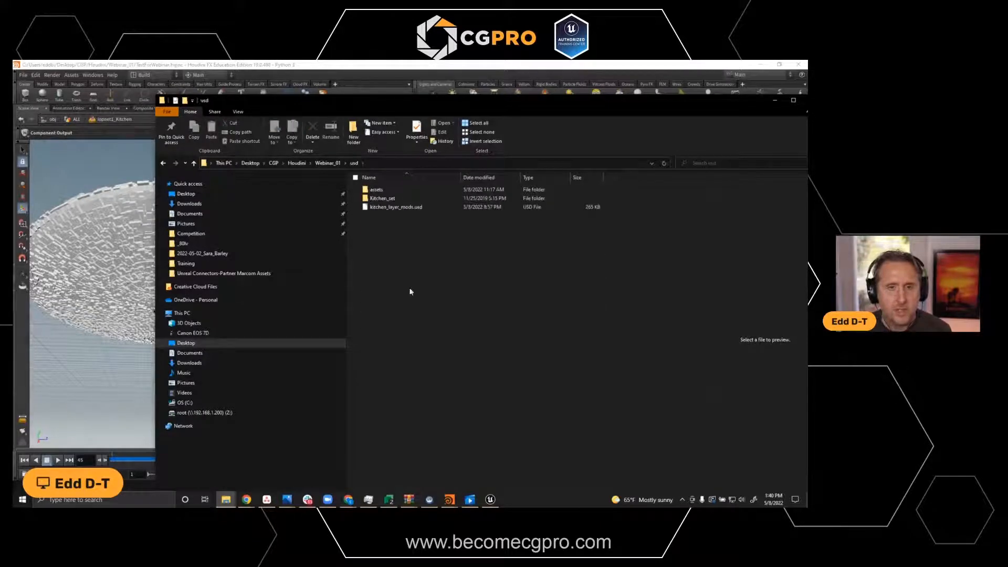
double_click(376, 190)
double_click(374, 206)
Examine the exported USD files in the UFO folder, singling out geo.usdc and UFO.usd.
left_click(377, 191)
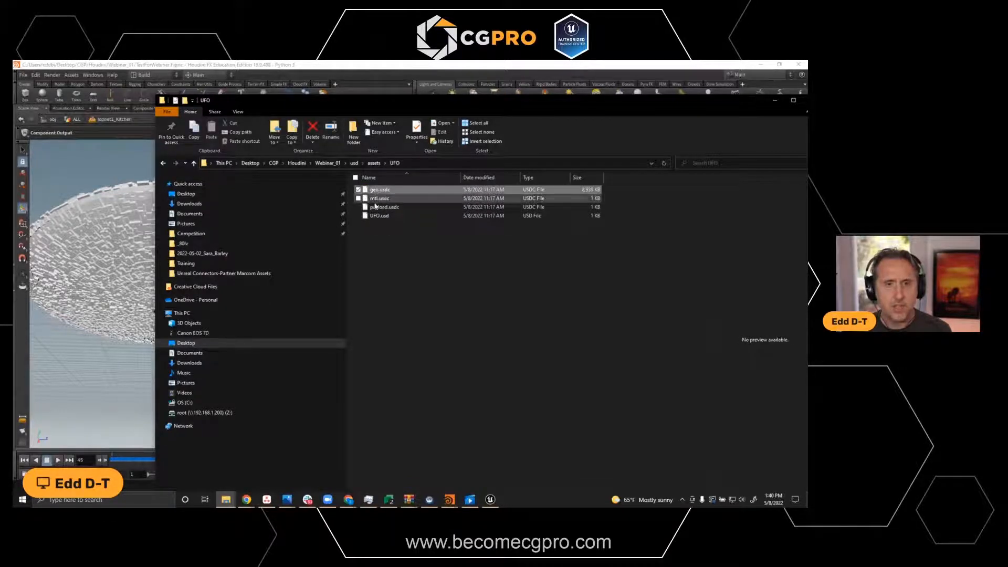
left_click(379, 217, "shift")
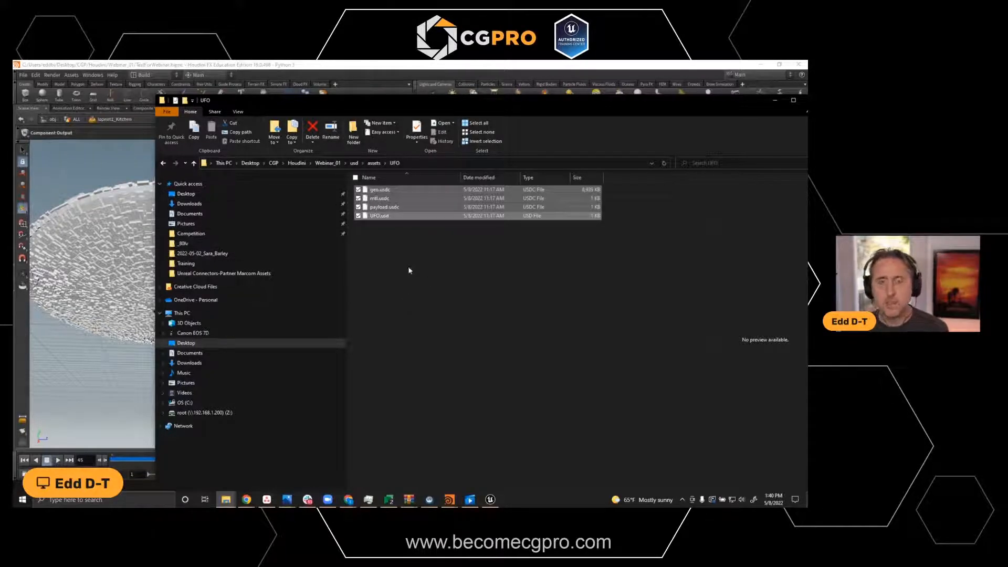
left_click(391, 250)
left_click(380, 190)
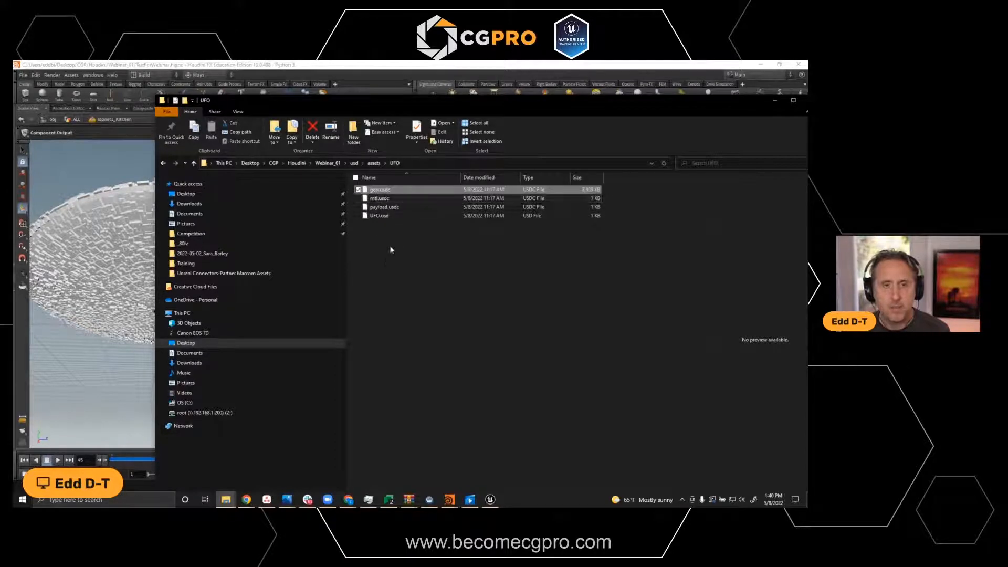
left_click(375, 215)
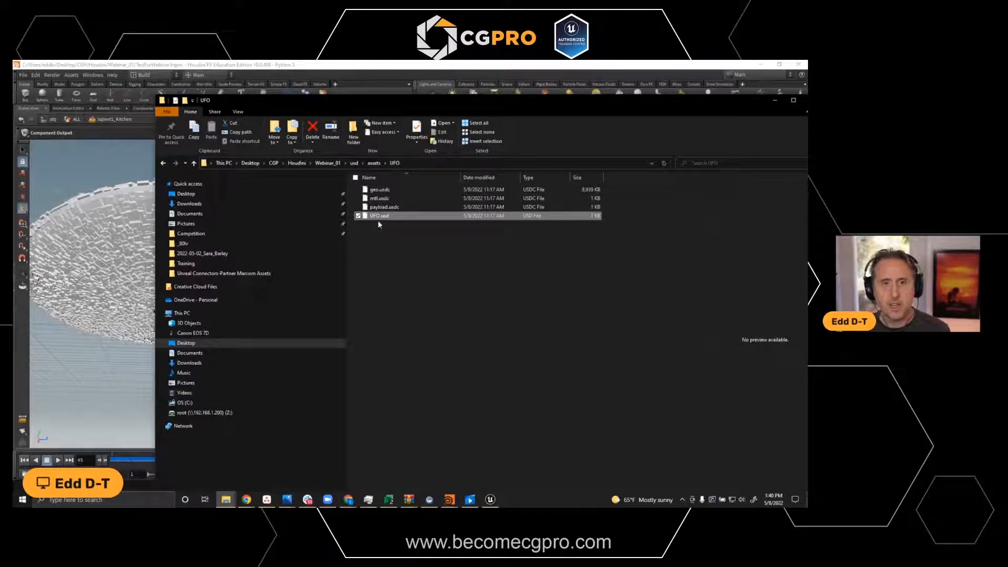
left_click_drag(387, 103, 346, 78)
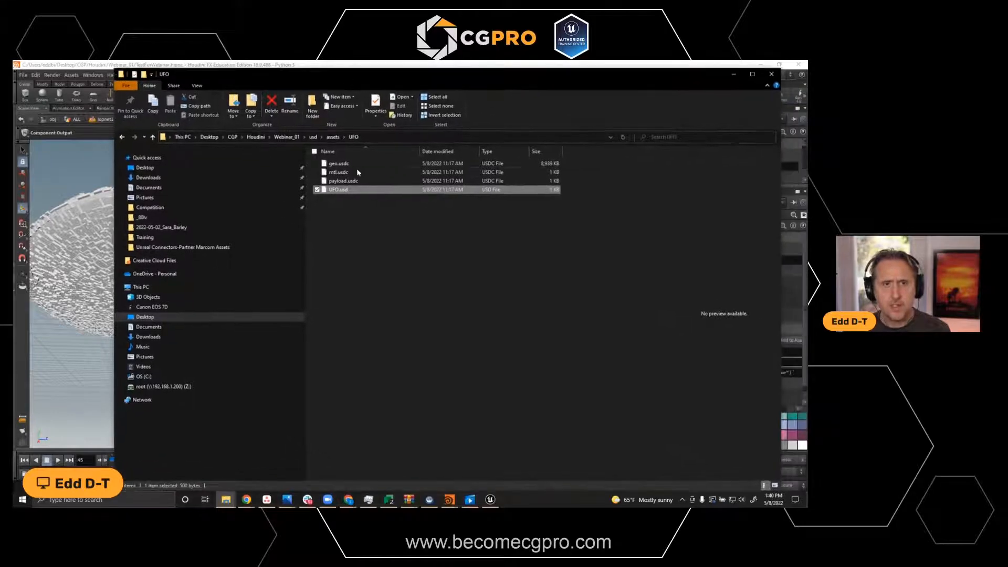
Switch to Unreal Editor and show the UFO vehicle's StaticMeshes folder in the Content Drawer.
left_click(492, 501)
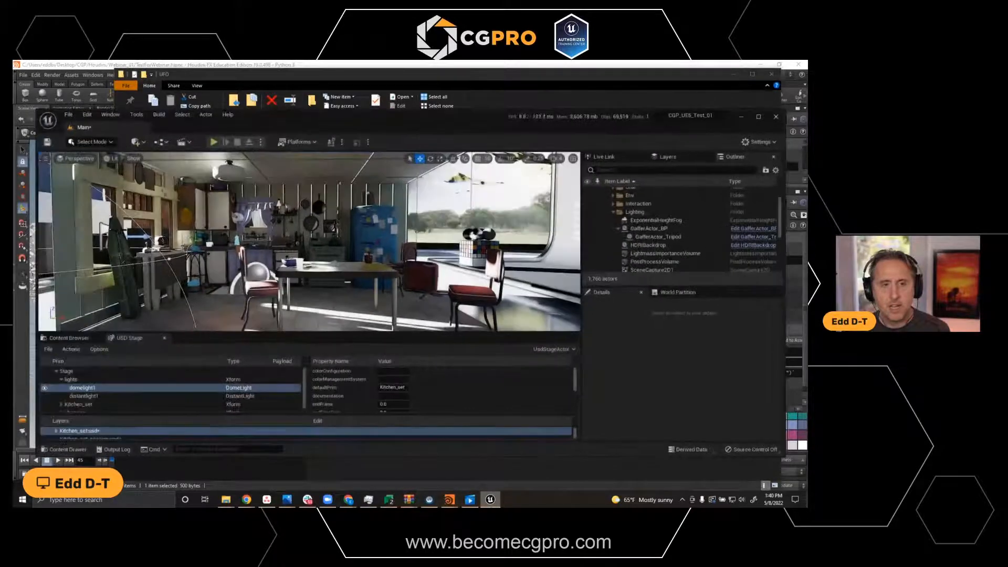
key("ctrl+space")
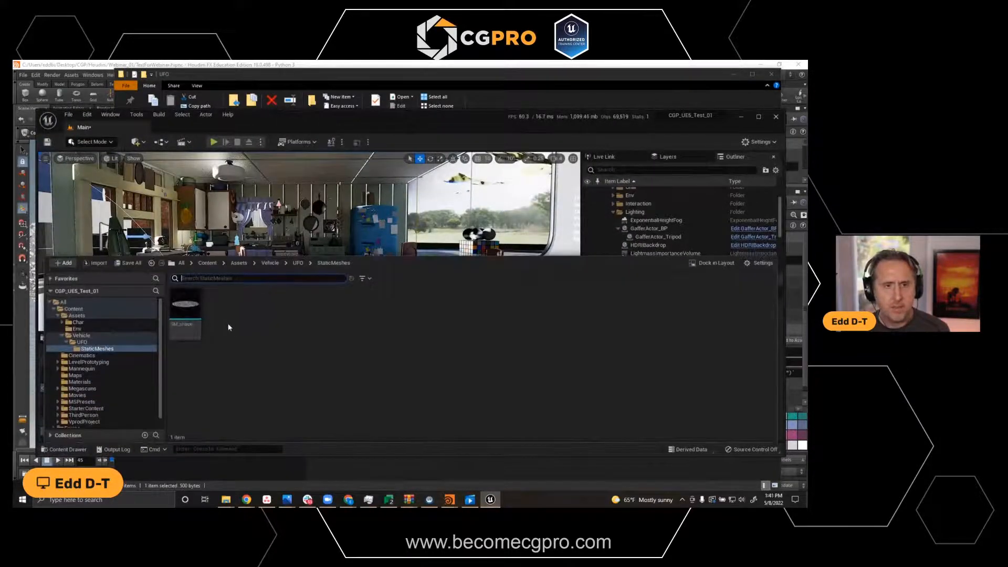
right_click(240, 315)
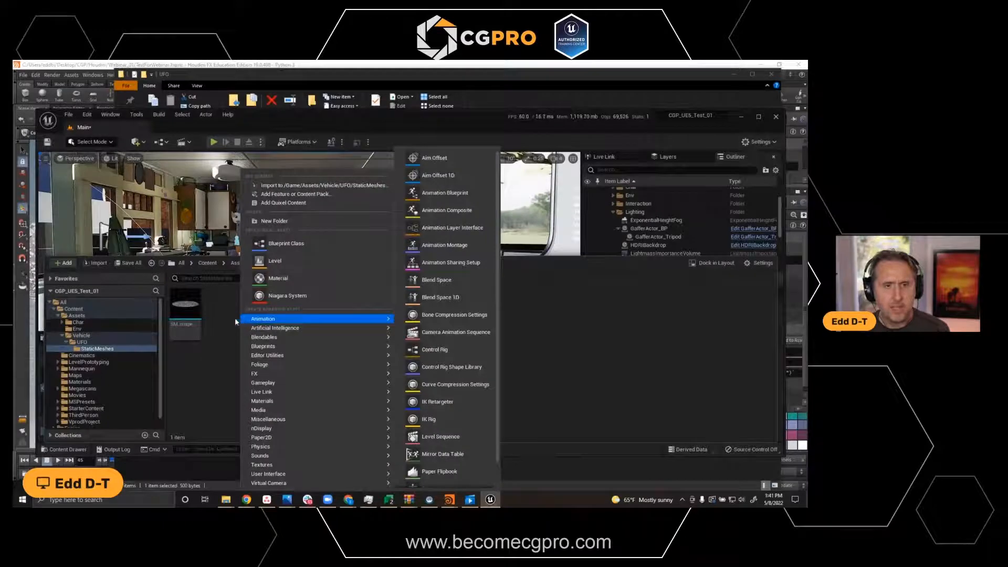
left_click(228, 326)
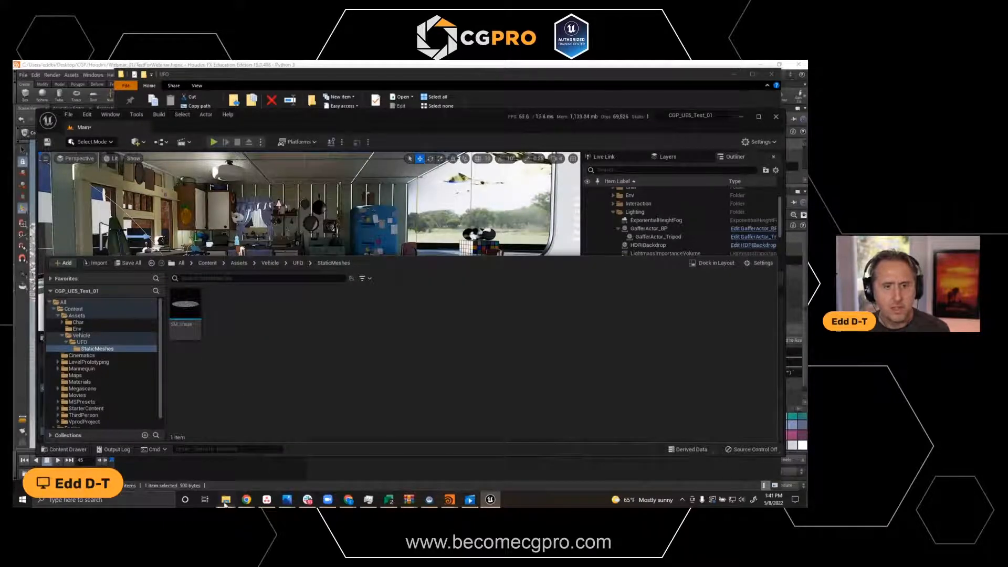
Import UFO.usd from File Explorer into the UFO StaticMeshes folder in Unreal Editor and display the imported Materials folder.
mouse_move(226, 499)
left_click(497, 481)
left_click_drag(362, 77, 577, 94)
left_click_drag(543, 197, 270, 343)
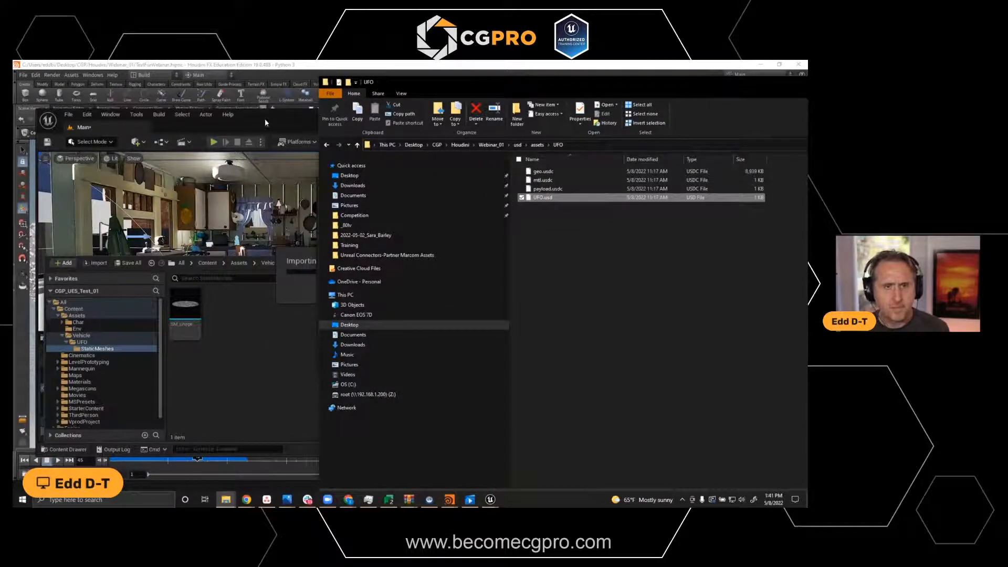
left_click(264, 115)
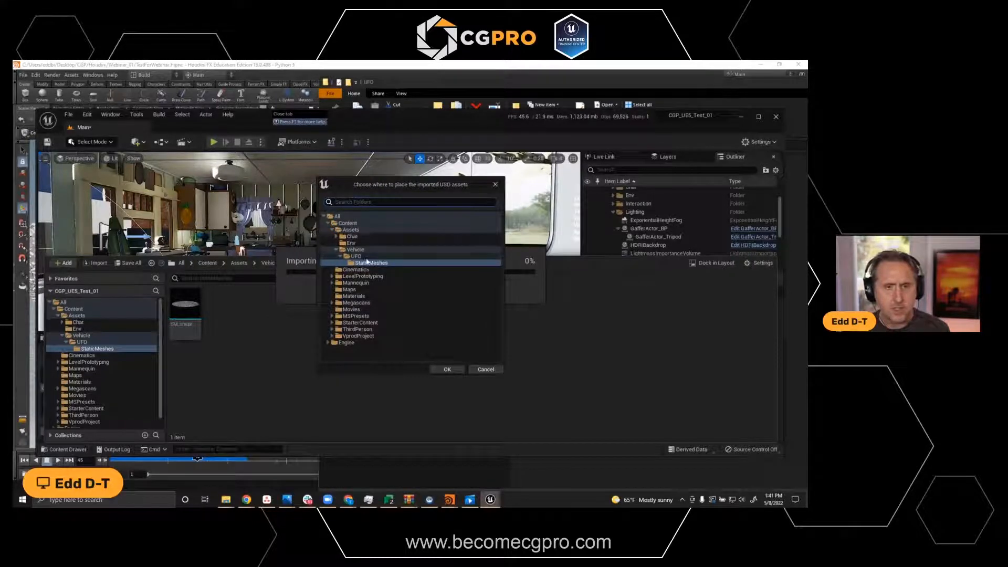
left_click(446, 369)
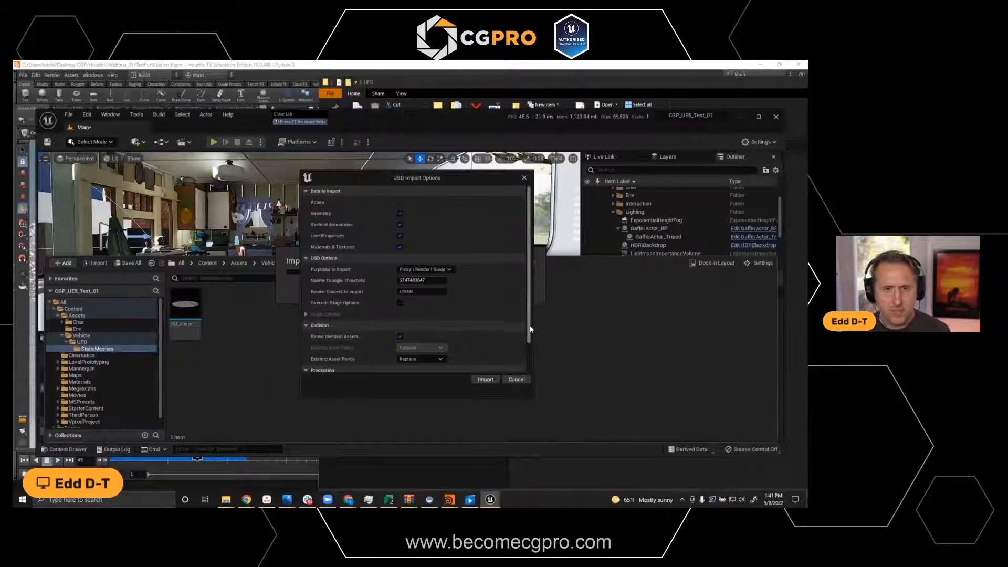
scroll(528, 329, "down", 2)
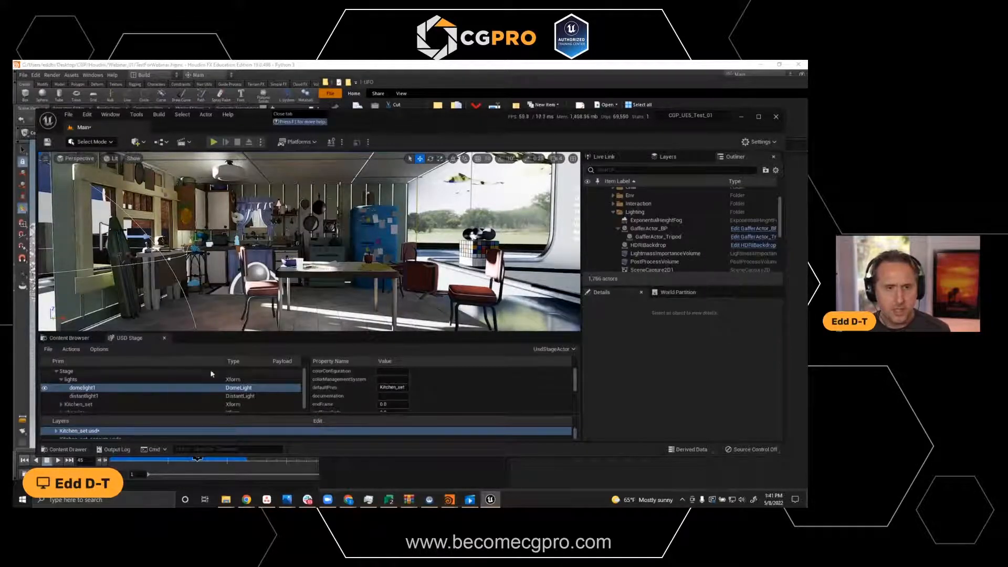
key("ctrl+space")
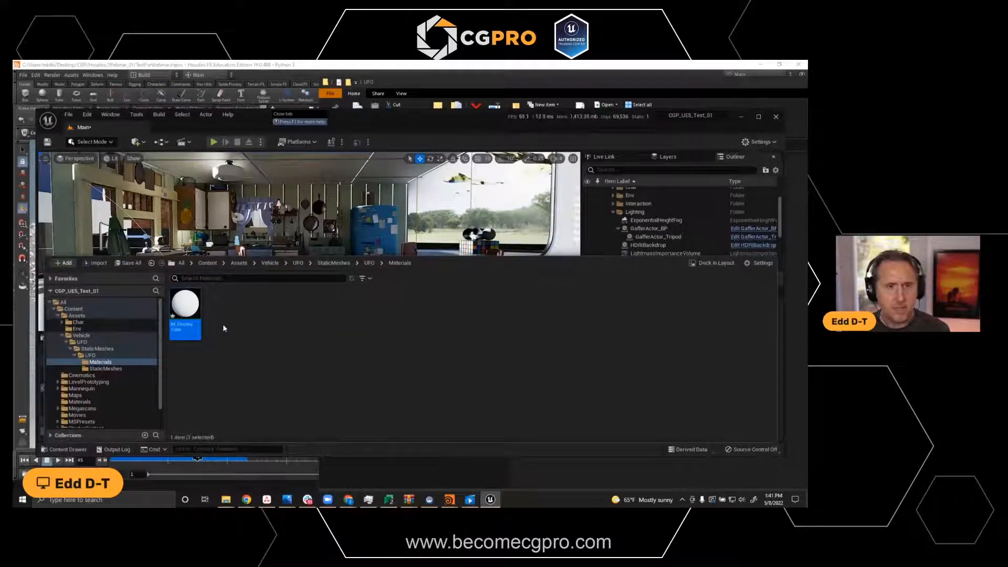
Browse back through the UFO vehicle folders and open the imported StaticMeshes subfolder inside StaticMeshes > UFO.
left_click(369, 264)
left_click(334, 263)
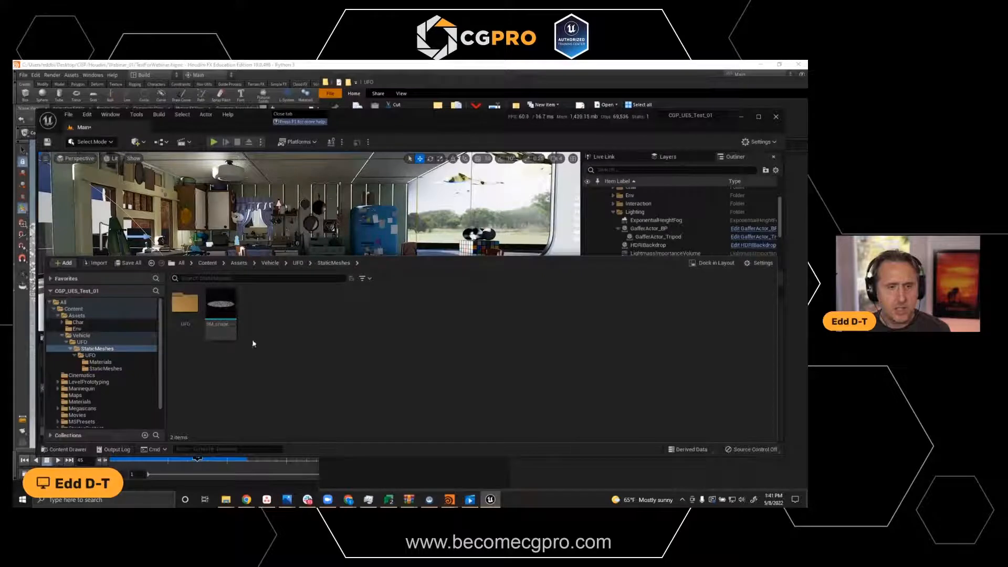
left_click(297, 263)
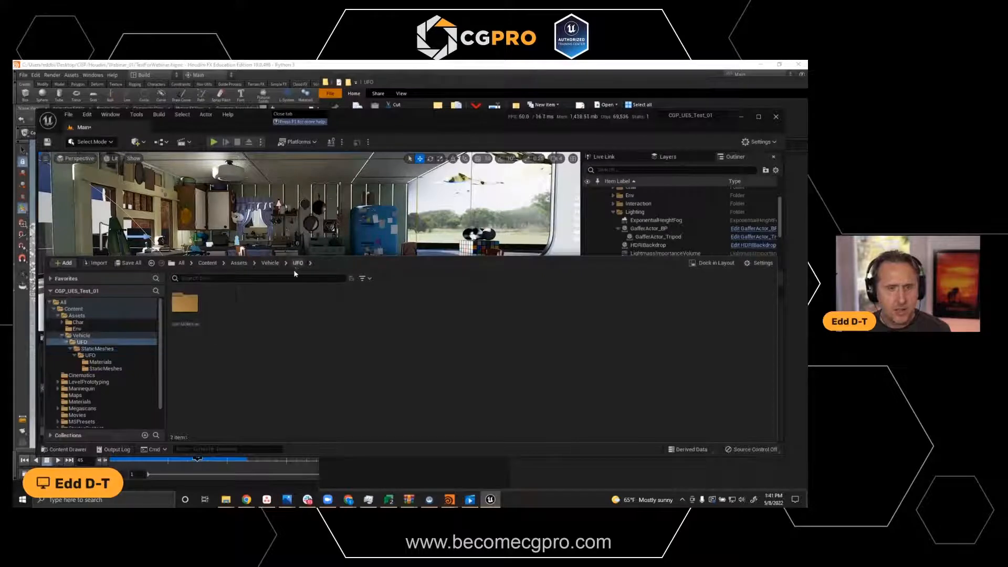
double_click(189, 307)
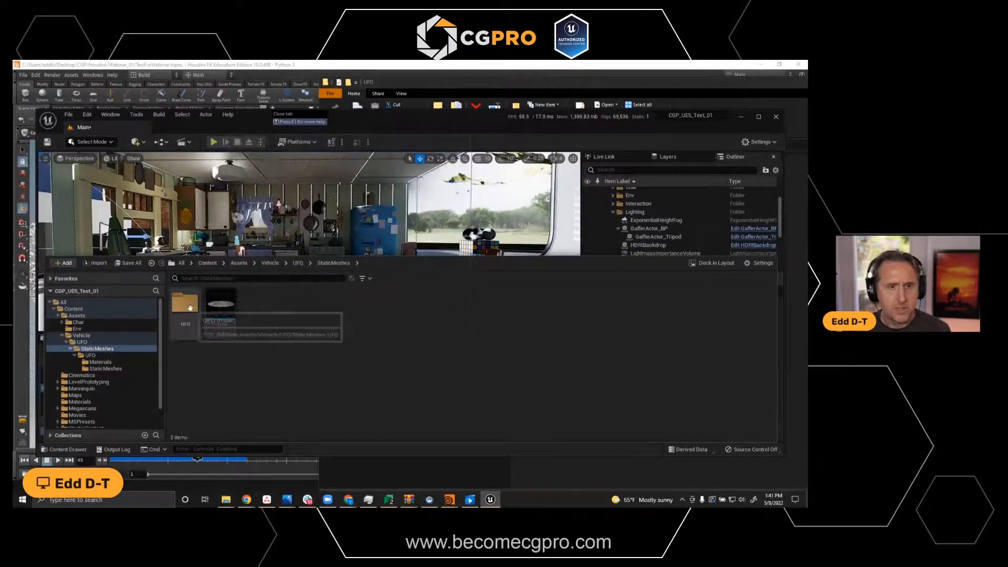
double_click(188, 310)
left_click(228, 306)
double_click(227, 306)
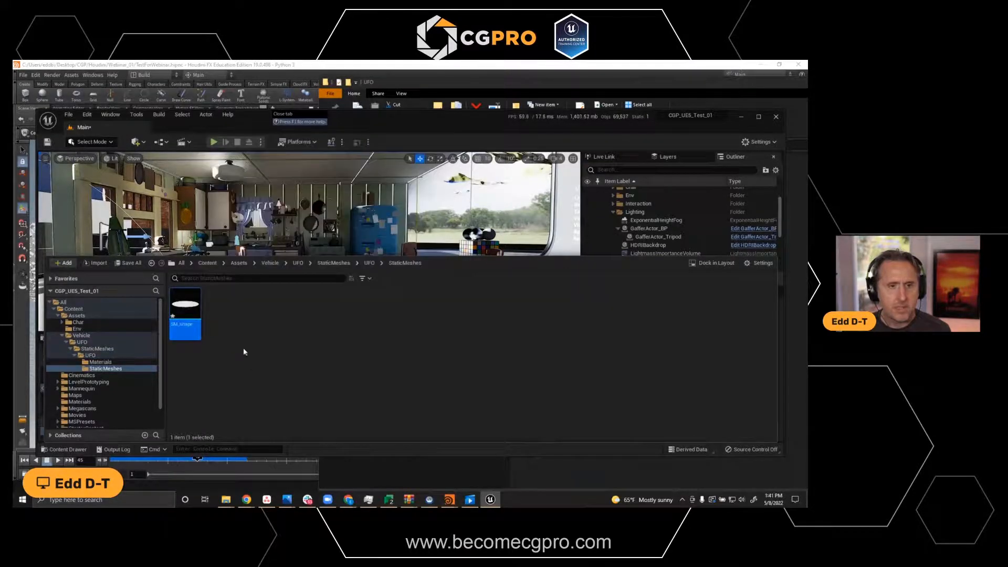
Place the imported SM_shape UFO mesh in the kitchen level and frame it in the viewport.
left_click_drag(186, 313, 476, 245)
scroll(353, 227, "down", 10)
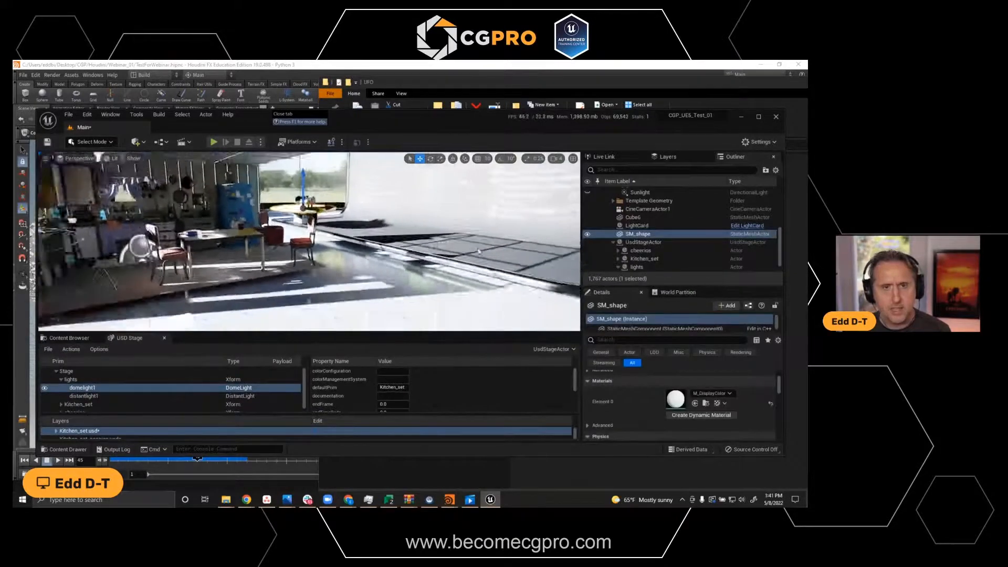
left_click_drag(351, 216, 512, 231)
right_click_drag(367, 236, 379, 240)
left_click_drag(316, 277, 446, 191)
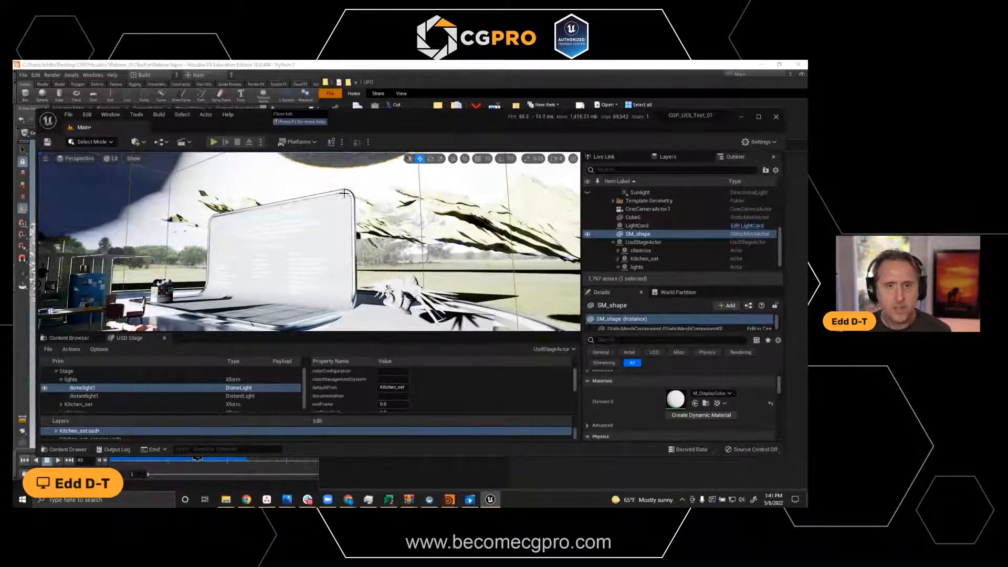
key("f")
left_click_drag(348, 195, 380, 217, "alt")
left_click_drag(362, 266, 437, 253, "alt")
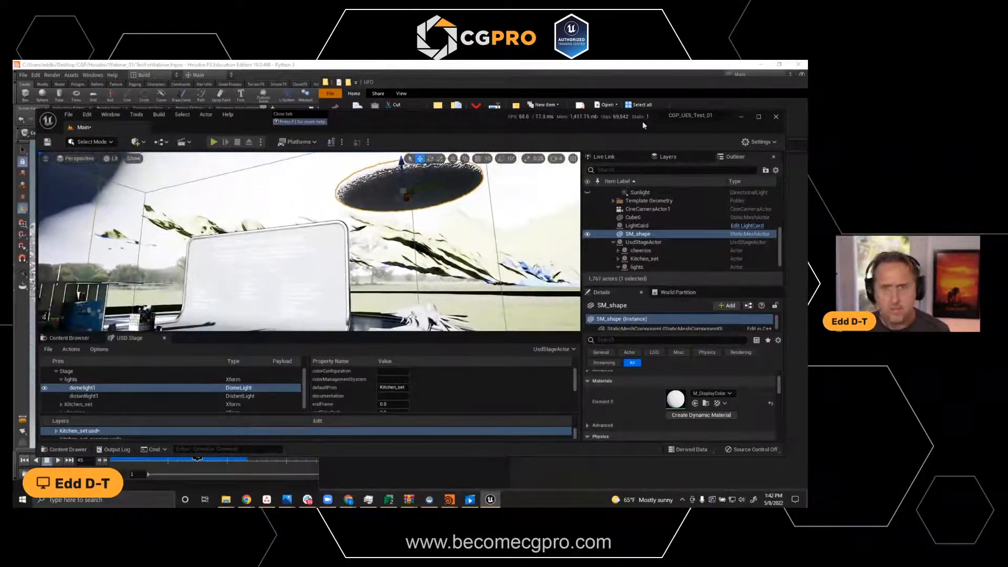
Switch to Houdini by moving the Unreal Editor and File Explorer windows aside, and display the file1 kitchen node in lopnet1_Kitchen.
left_click_drag(383, 120, 806, 260)
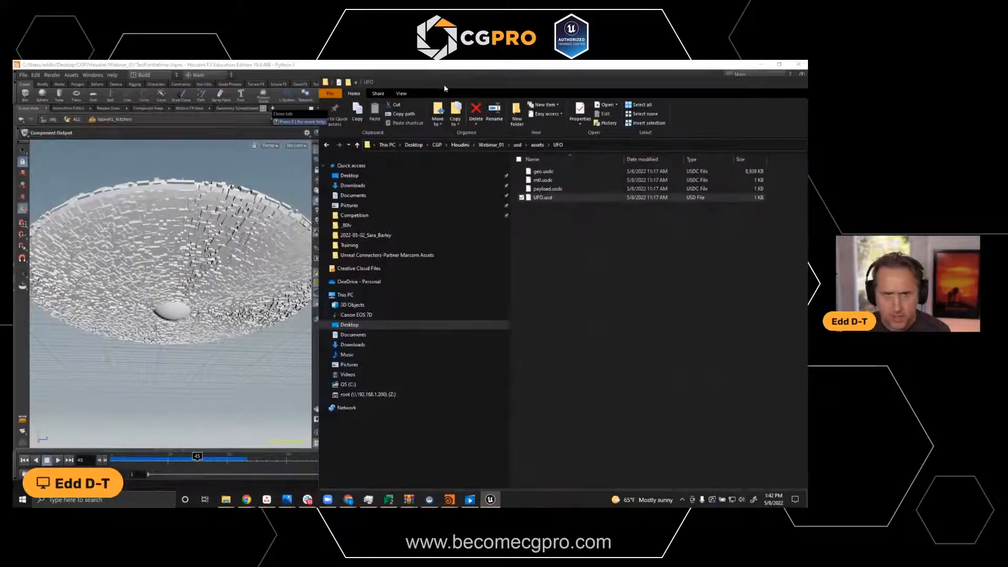
left_click_drag(437, 85, 807, 73)
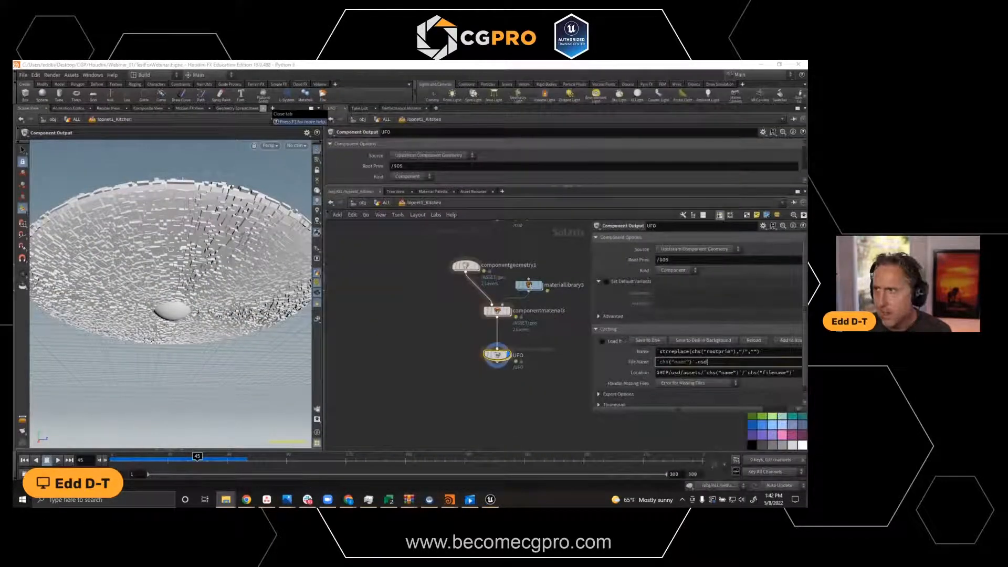
right_click_drag(452, 320, 388, 351)
right_click_drag(543, 315, 533, 319)
middle_click_drag(584, 344, 477, 351)
right_click_drag(484, 303, 538, 282)
middle_click_drag(481, 279, 540, 363)
right_click_drag(513, 325, 551, 309)
left_click(439, 246)
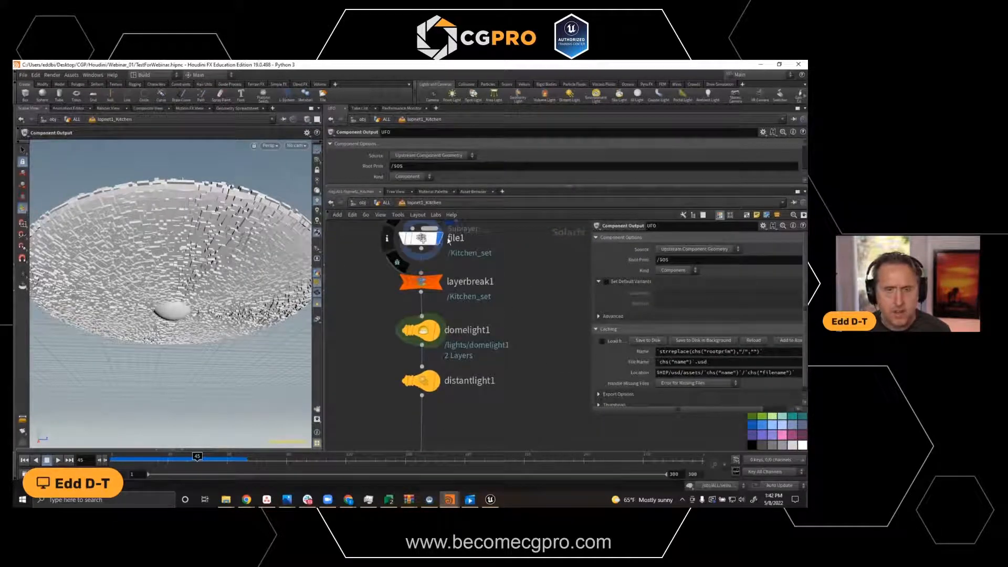
right_click_drag(245, 272, 183, 299, "alt")
middle_click_drag(235, 293, 163, 291, "alt")
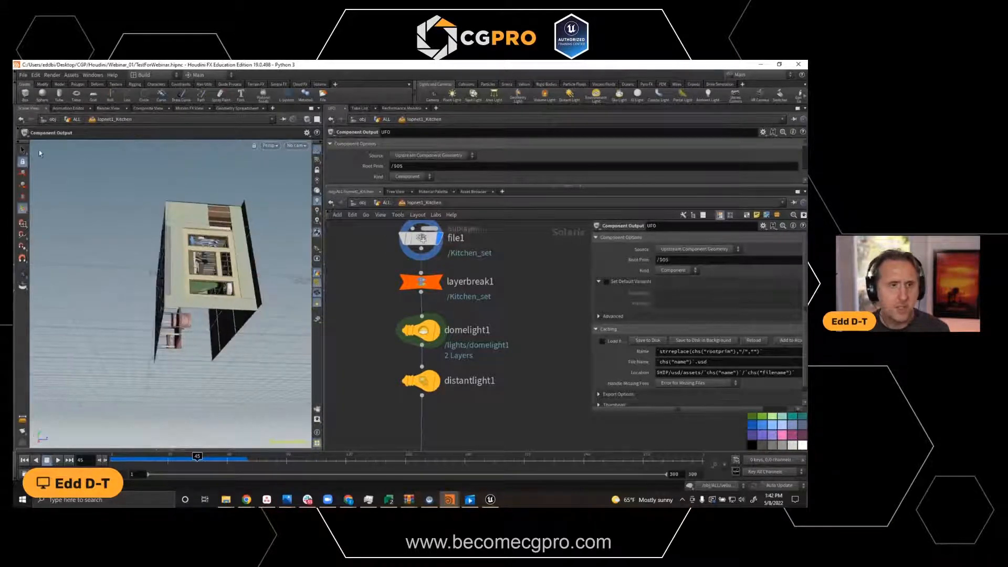
Set the 3D viewport orientation preference to Z Up and accept the preferences.
left_click(36, 75)
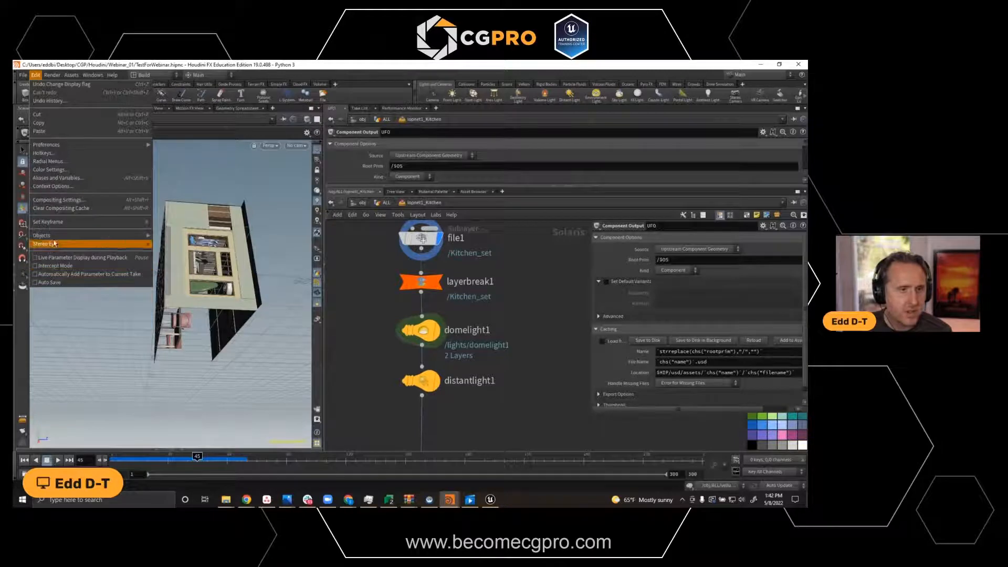
mouse_move(58, 146)
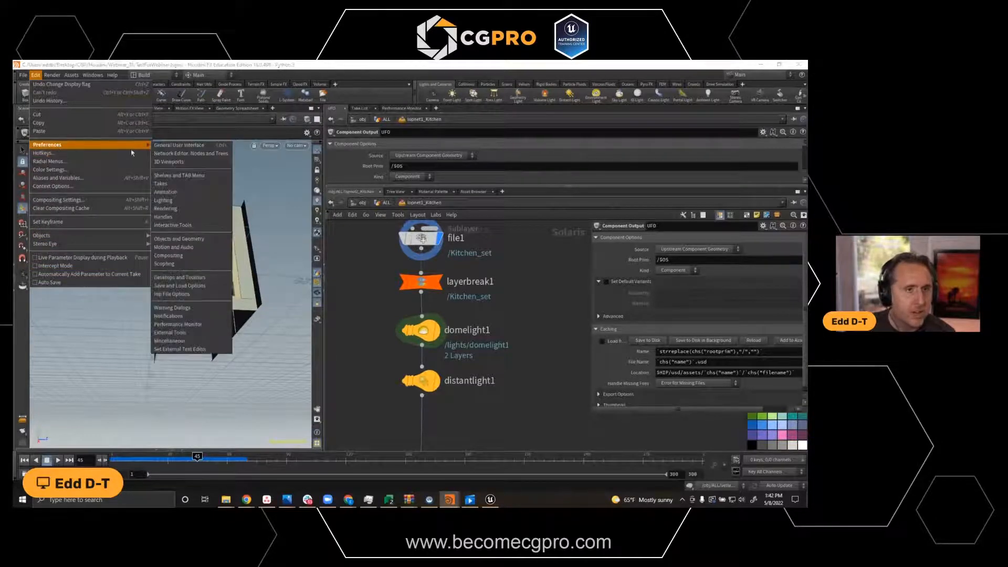
left_click(175, 162)
left_click(118, 96)
left_click(110, 111)
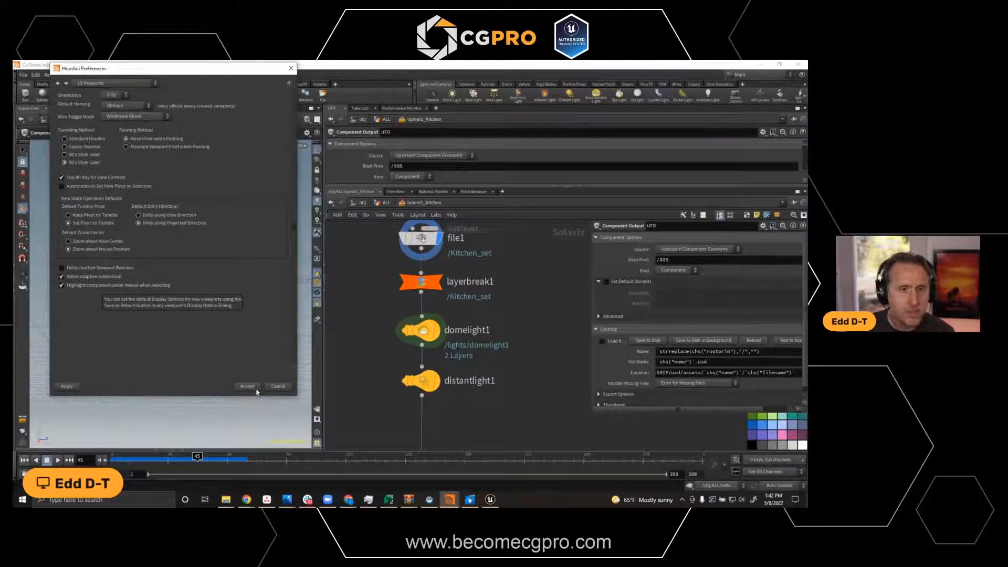
left_click(248, 387)
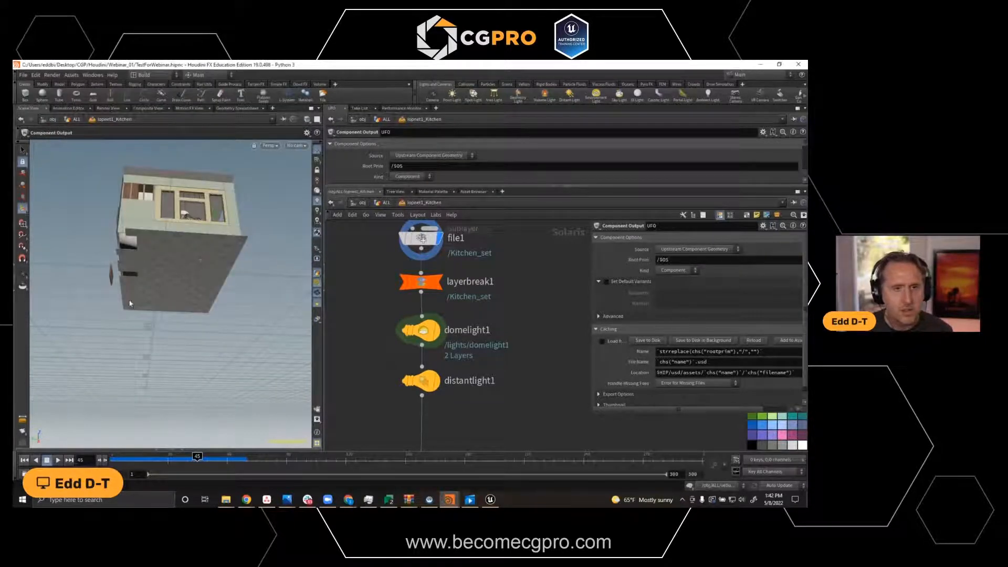
Frame the kitchen interior from its open side and widen the scene view pane.
left_click_drag(180, 292, 210, 315, "alt")
left_click_drag(220, 272, 252, 229, "alt")
middle_click_drag(251, 230, 119, 264, "alt")
left_click_drag(120, 265, 214, 257, "alt")
right_click_drag(213, 257, 184, 283, "alt")
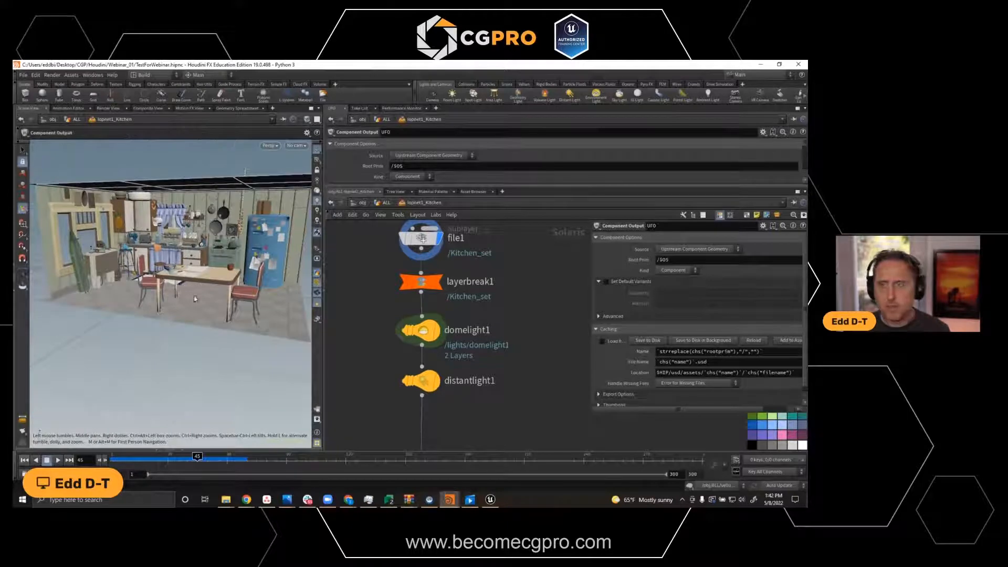
left_click_drag(323, 251, 418, 252)
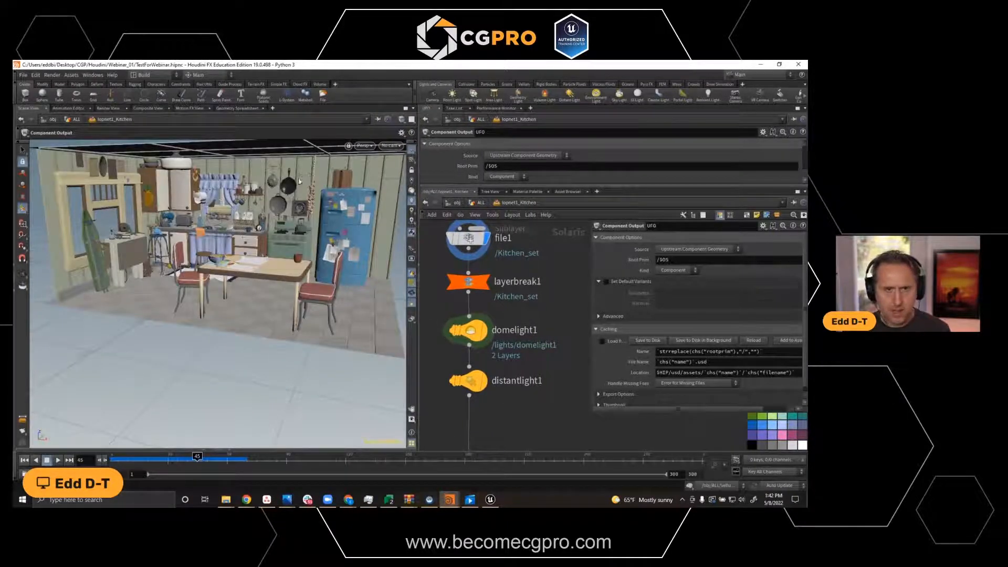
Switch the desktop layout to Solaris and frame the whole kitchen set in the scene view.
left_click(152, 75)
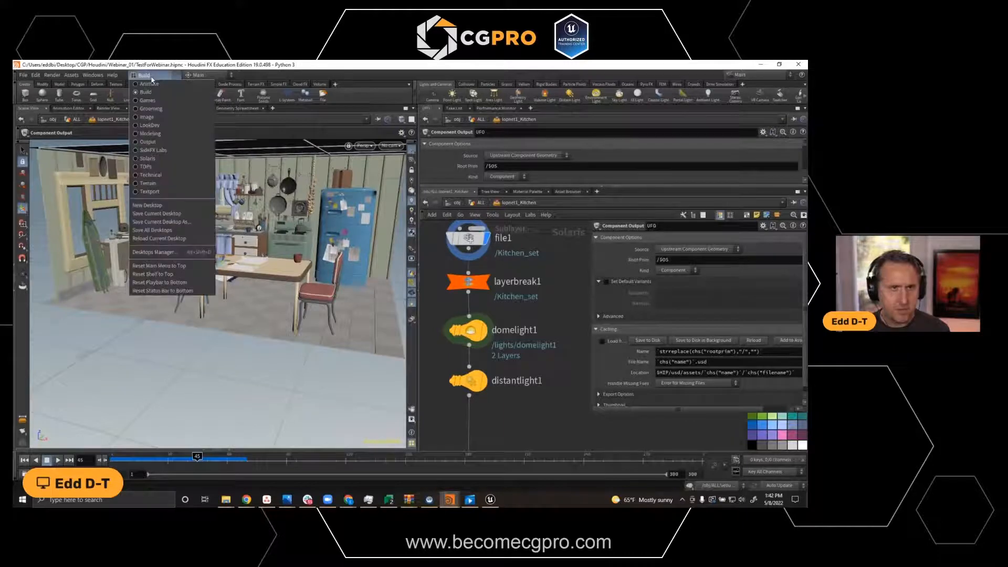
left_click(149, 159)
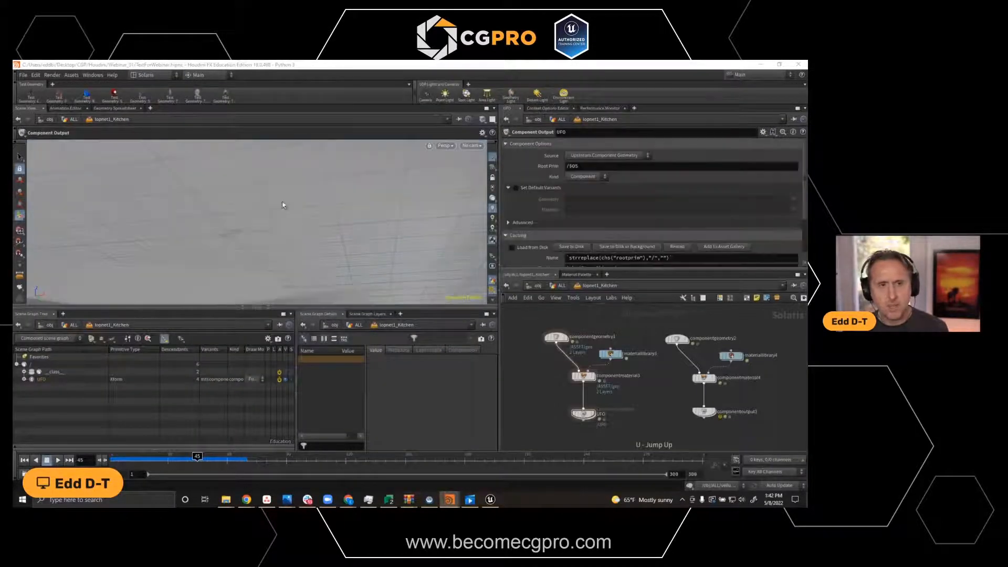
right_click_drag(282, 205, 262, 226, "alt")
mouse_move(350, 179)
right_mouse_down("alt")
mouse_move(199, 210)
mouse_move(301, 189)
mouse_move(108, 273)
right_mouse_up("alt")
middle_click_drag(342, 152, 308, 207, "alt")
left_click_drag(308, 207, 303, 181, "alt")
middle_click_drag(303, 181, 260, 210, "alt")
right_click_drag(260, 210, 281, 202, "alt")
left_click_drag(281, 202, 283, 217, "alt")
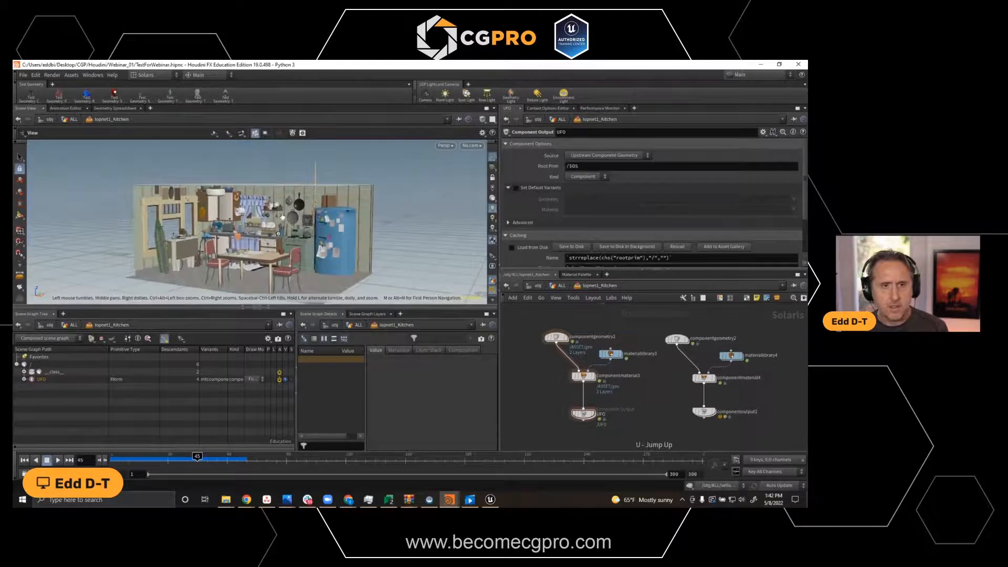
middle_click_drag(283, 217, 289, 199, "alt")
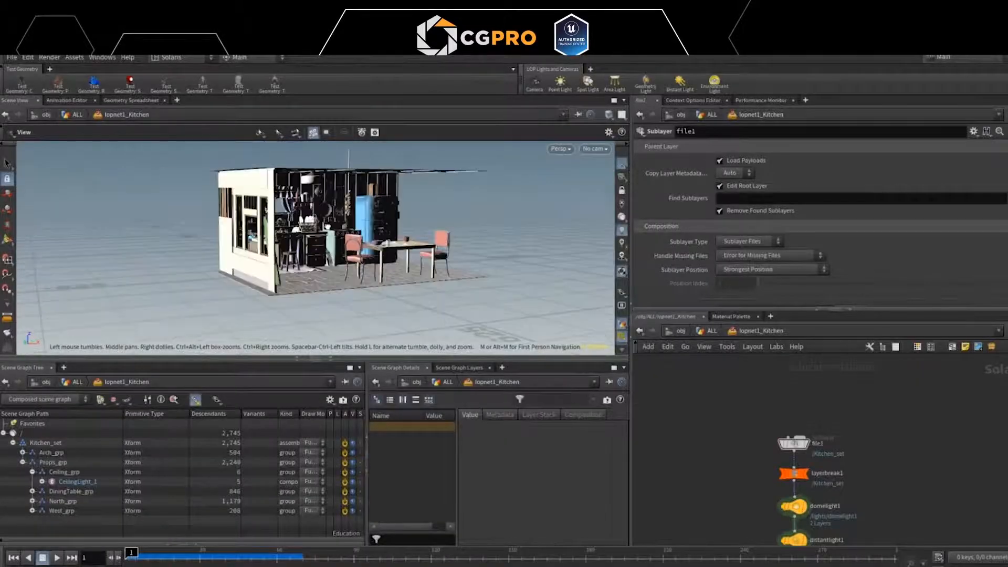
Face the open side of the kitchen set and display the output of the file1 Sublayer node.
left_click_drag(328, 227, 267, 226)
right_click_drag(271, 236, 315, 231)
left_click_drag(314, 231, 353, 236)
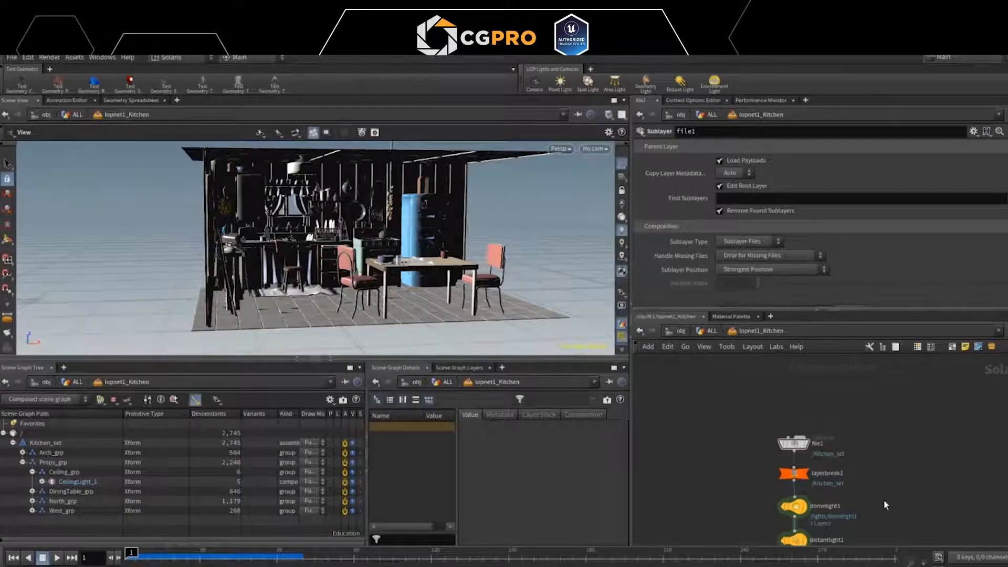
middle_click_drag(884, 500, 883, 481)
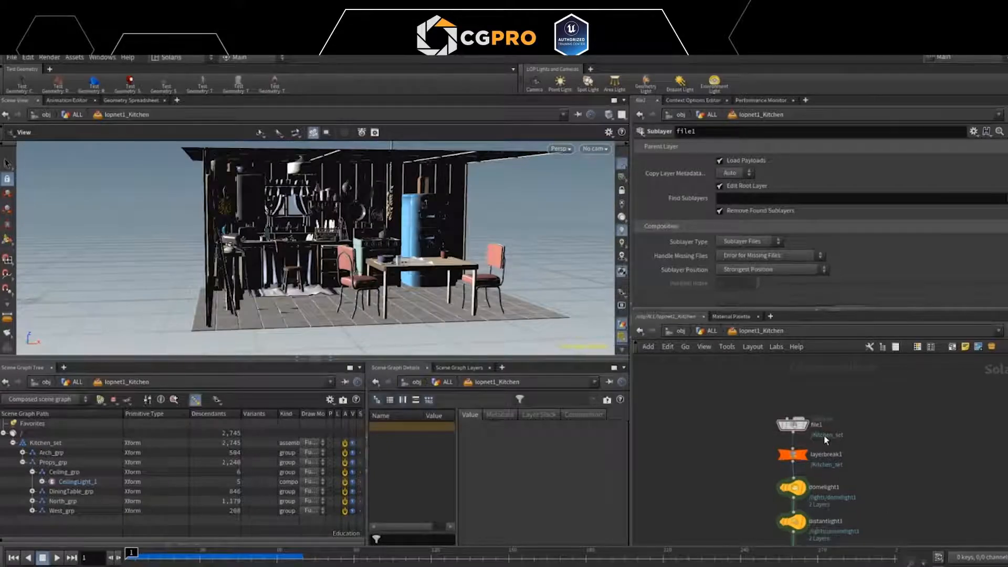
scroll(840, 452, "up", 3)
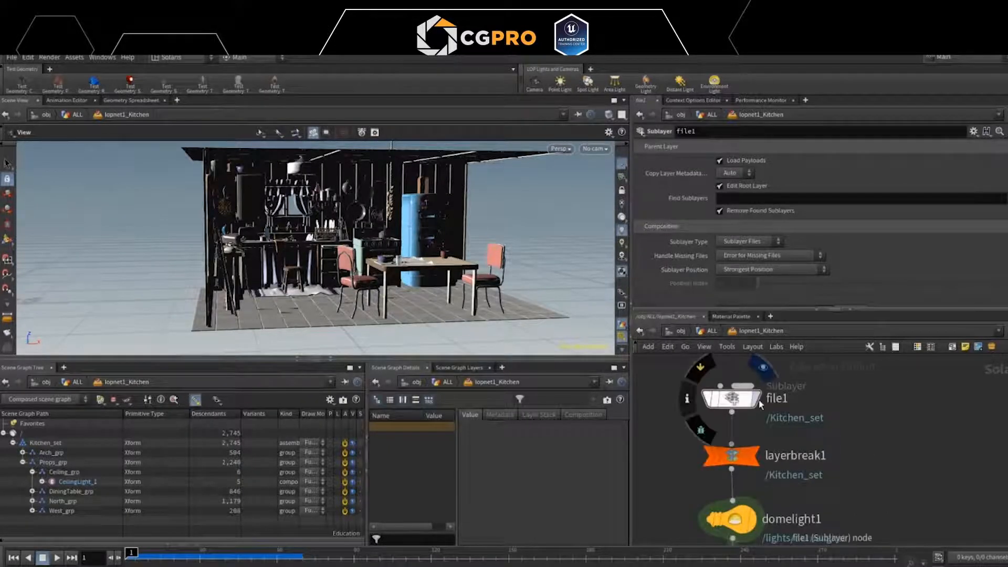
left_click(759, 400)
middle_click_drag(873, 486, 880, 453)
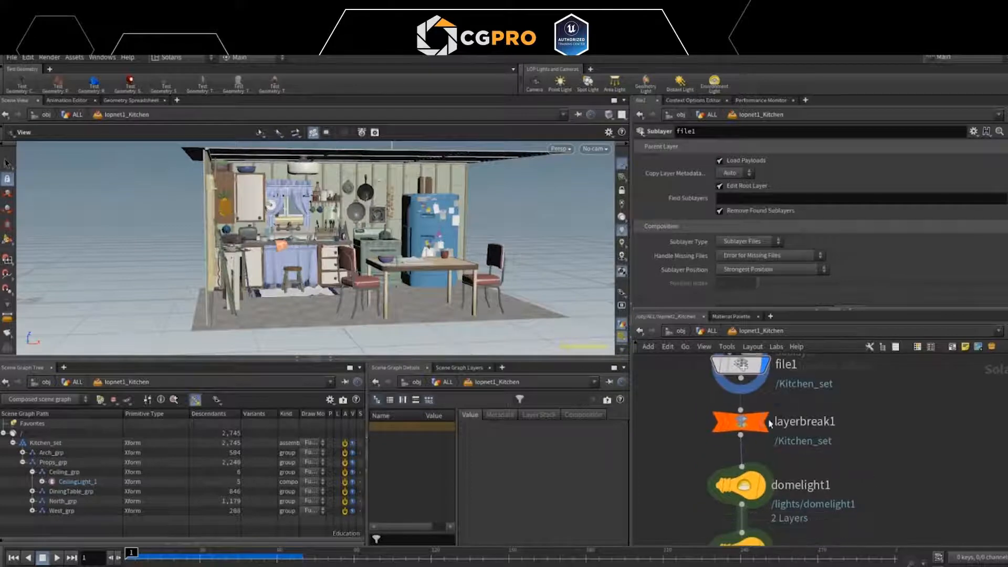
Display the kitchen at the layerbreak1, domelight1 and distantlight1 nodes in turn.
middle_click_drag(902, 495, 878, 455)
middle_click_drag(912, 401, 929, 410)
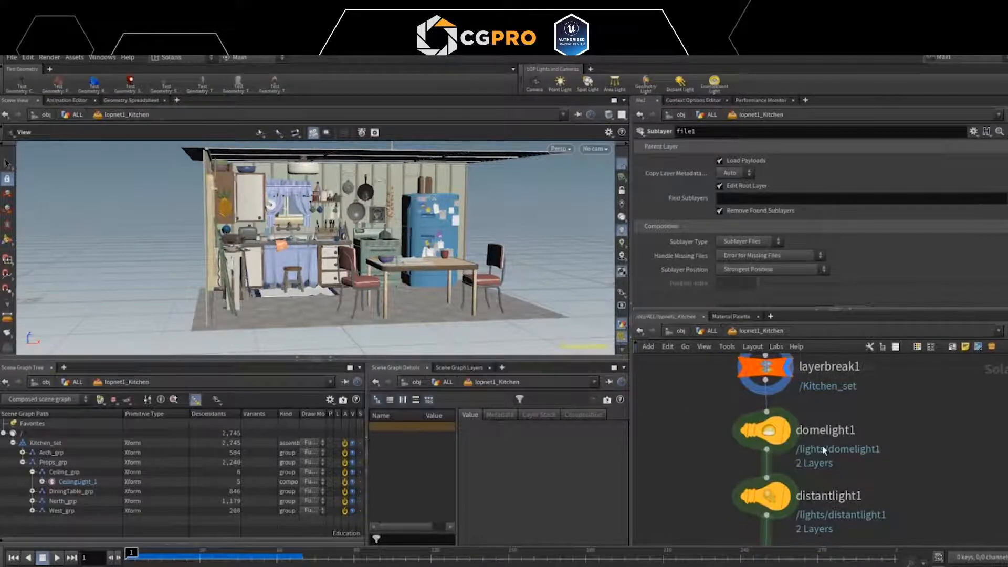
mouse_move(791, 432)
middle_click_drag(891, 513, 890, 495)
left_click(784, 411)
left_click(786, 480)
middle_click_drag(937, 499, 913, 477)
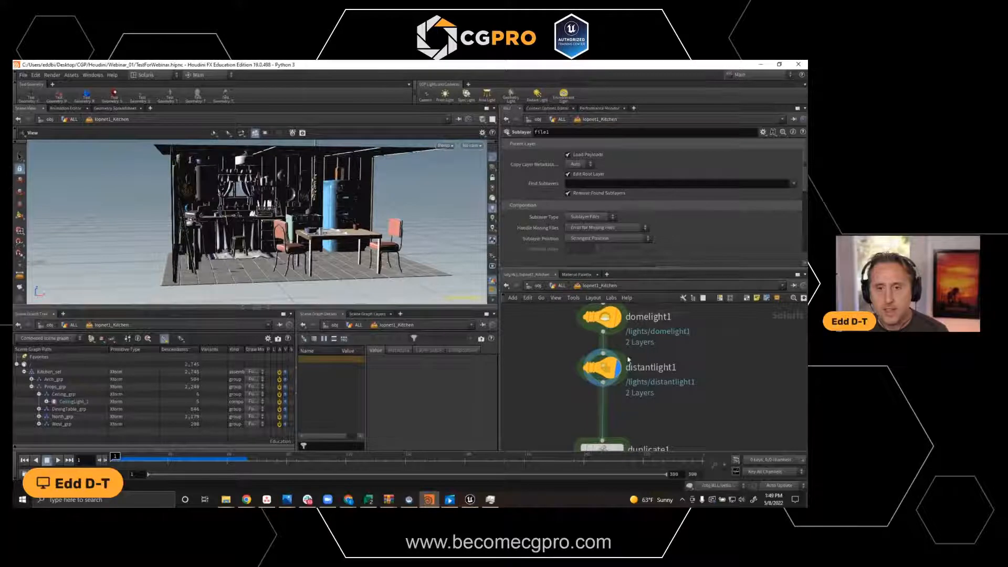
Display the output of duplicate1 and examine the chairs around the dining table up close.
middle_click_drag(702, 418, 699, 334)
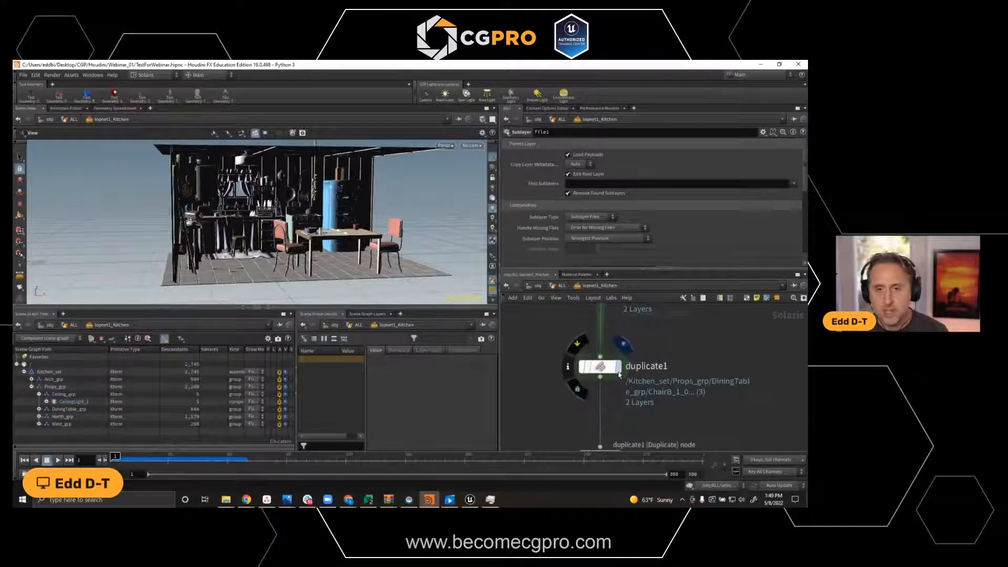
left_click(619, 368)
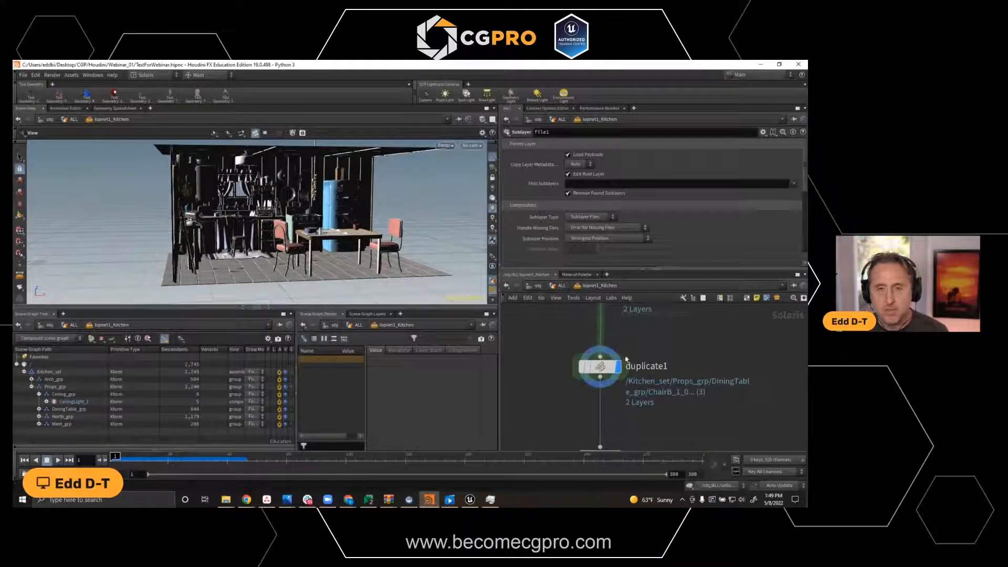
middle_click_drag(674, 355, 676, 339)
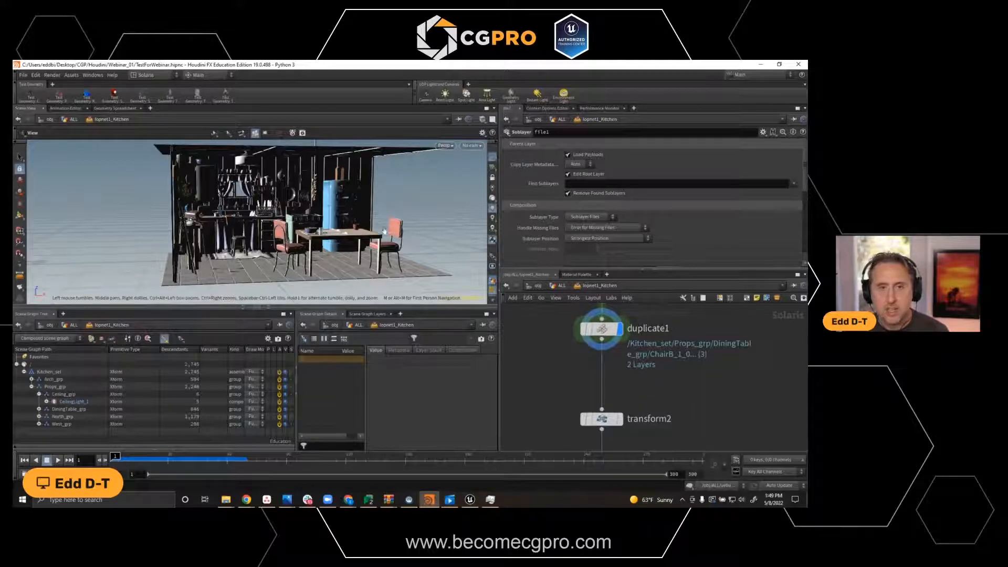
left_click_drag(341, 246, 349, 254)
scroll(391, 239, "up", 4)
middle_click_drag(391, 238, 347, 221)
scroll(392, 201, "up", 4)
scroll(349, 215, "down", 3)
scroll(362, 242, "down", 3)
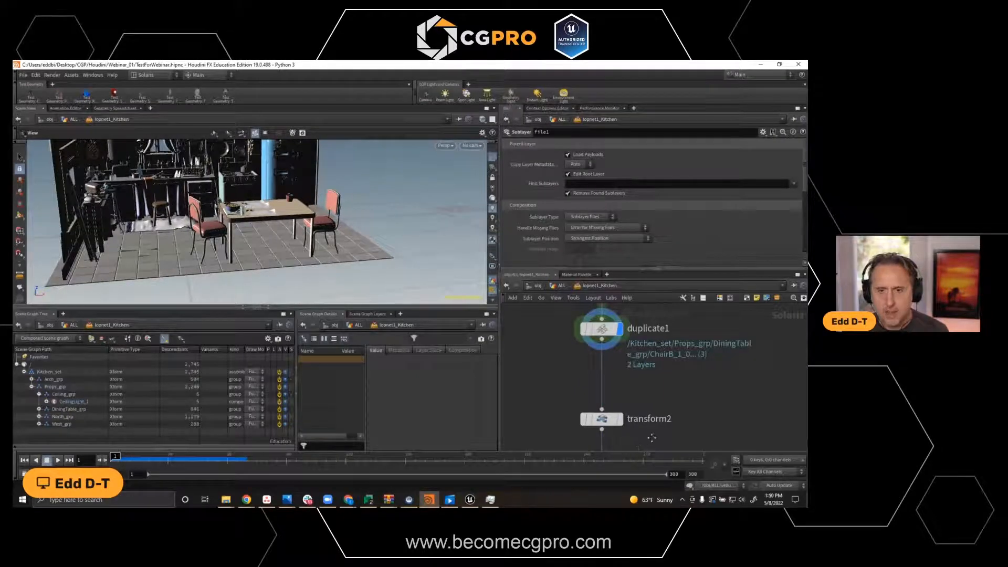
Display the result of each chair transform node in turn, from transform2 through transform4.
middle_click_drag(649, 447, 644, 410)
left_click(615, 383)
left_click(615, 426)
middle_click_drag(716, 415, 722, 339)
left_click(622, 410)
middle_click_drag(698, 438, 696, 366)
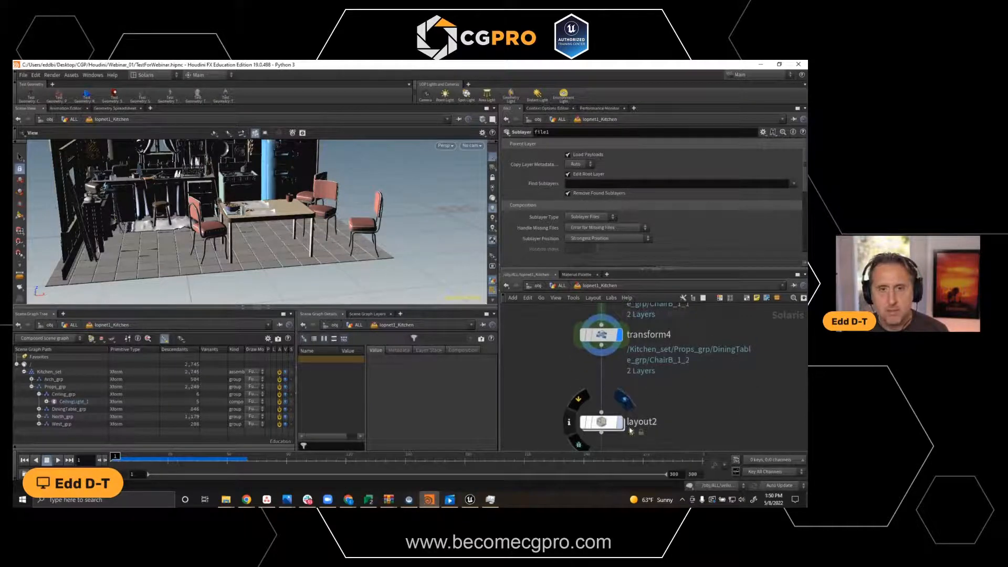
Select and display layout2 to examine the cheerios scattered on the dining table, and find the scene_mod USD ROP below it.
left_click(620, 422)
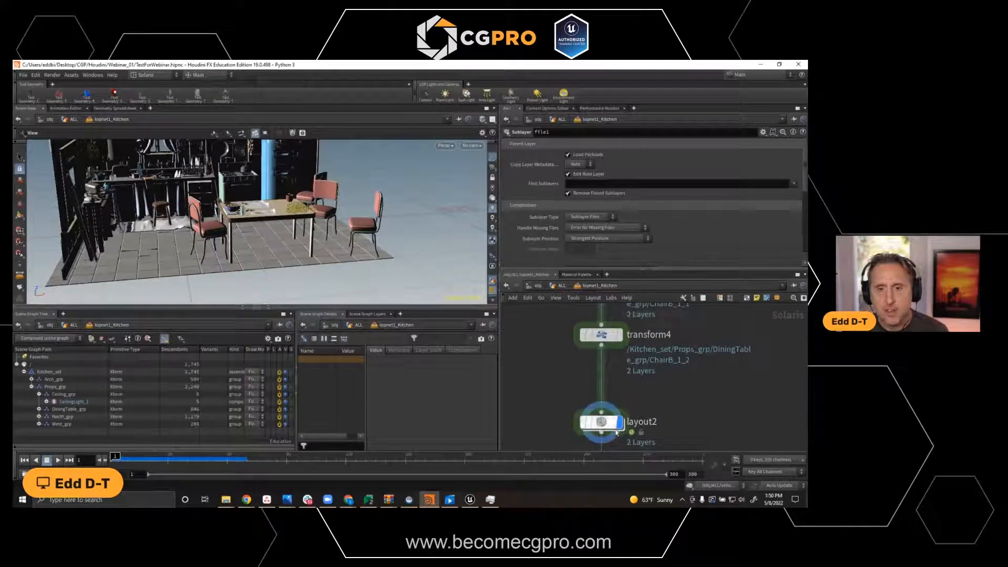
left_click(601, 421)
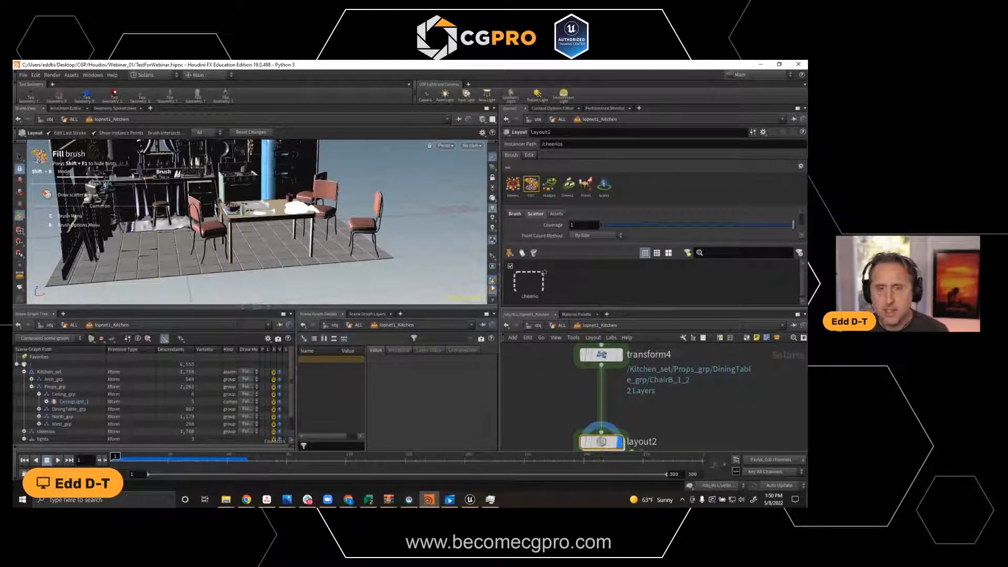
right_click_drag(300, 193, 348, 246, "alt")
mouse_move(348, 246)
left_mouse_down("alt")
mouse_move(338, 234)
mouse_move(314, 235)
mouse_move(311, 245)
mouse_move(346, 253)
left_mouse_up("alt")
middle_click_drag(690, 434, 688, 336)
middle_click_drag(688, 398, 688, 358)
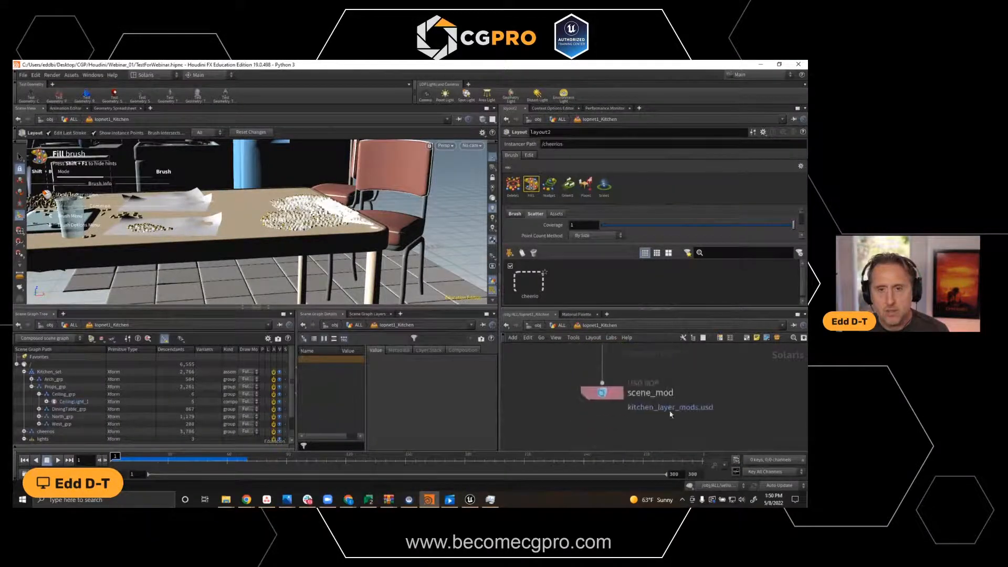
Select the scene_mod USD ROP, and switch to Unreal Engine to view the imported kitchen set.
left_click(606, 395)
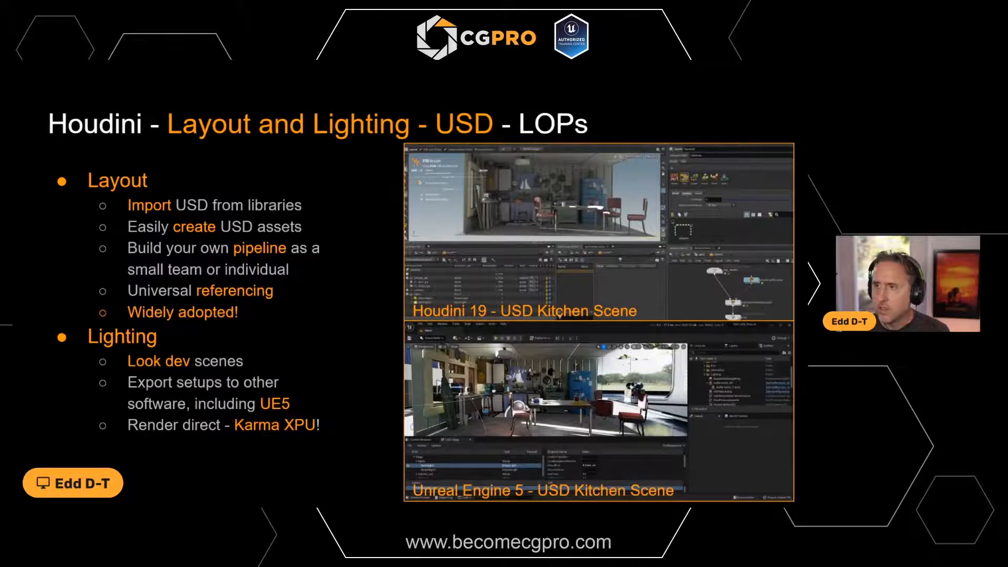
left_click_drag(581, 316, 530, 62)
right_click_drag(396, 173, 281, 210)
key("w")
key("s")
key("w")
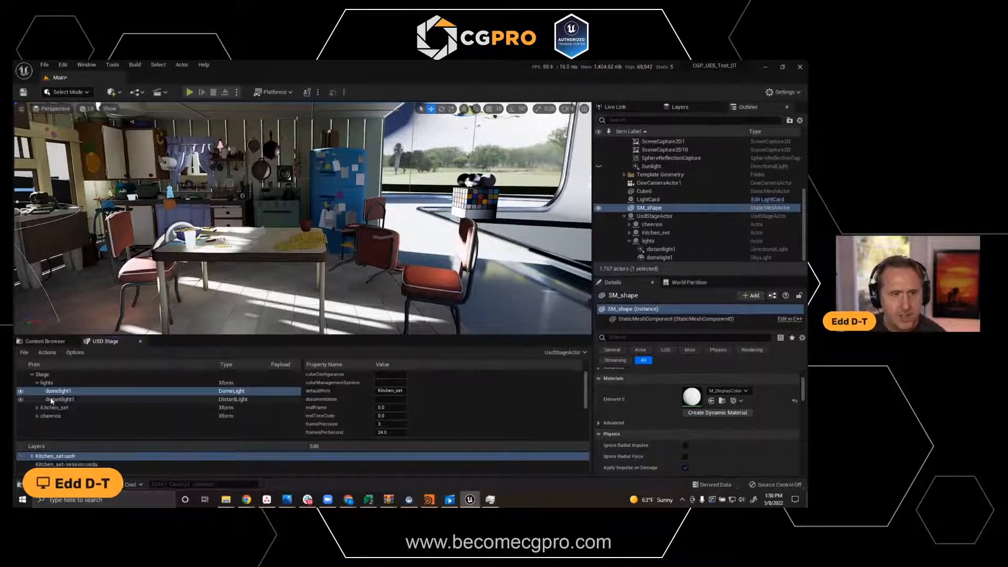
Collapse the Stage prims and expand the Kitchen_set.usd layer to find the kitchen_layer_mods.usd sublayer.
left_click(37, 383)
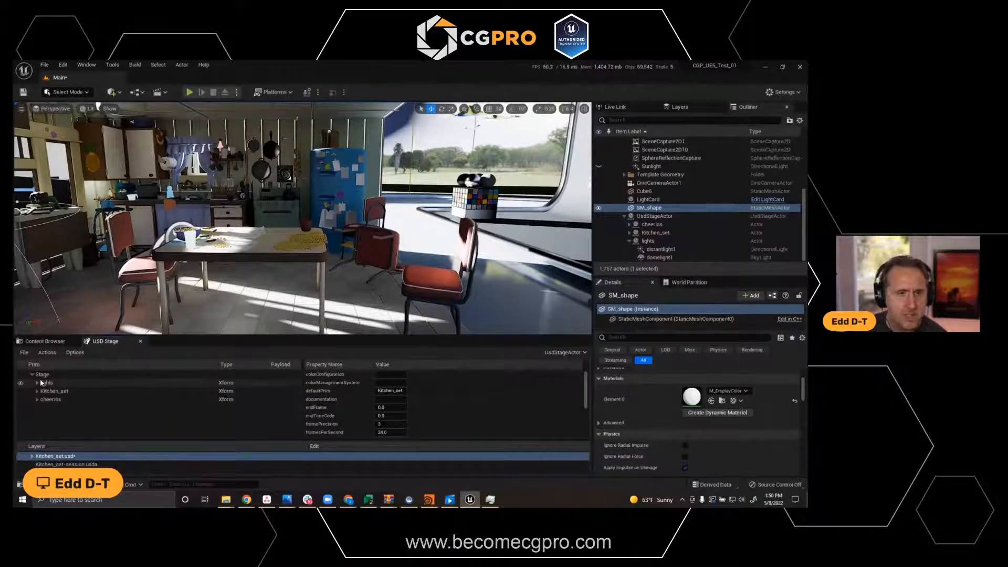
left_click(33, 375)
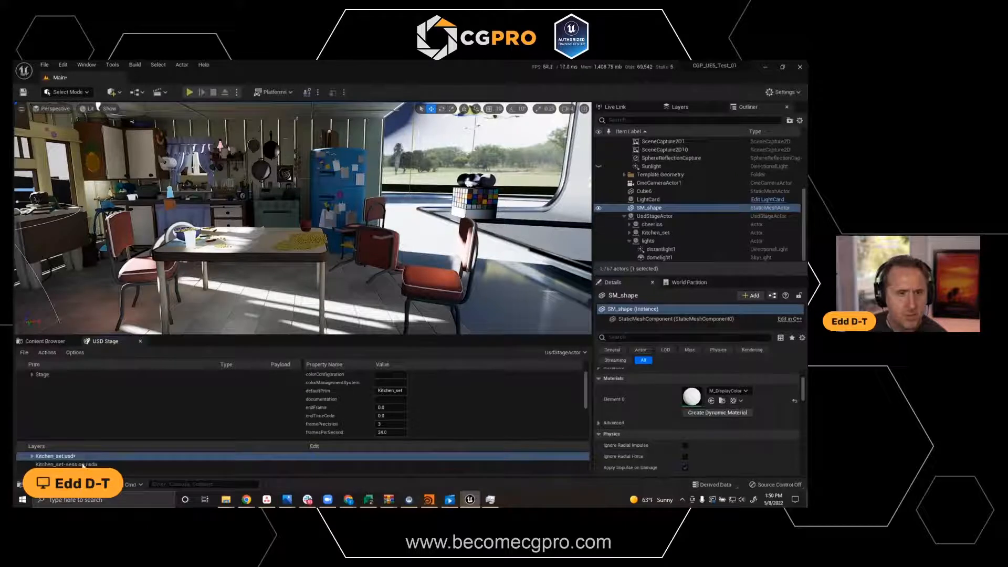
left_click(31, 456)
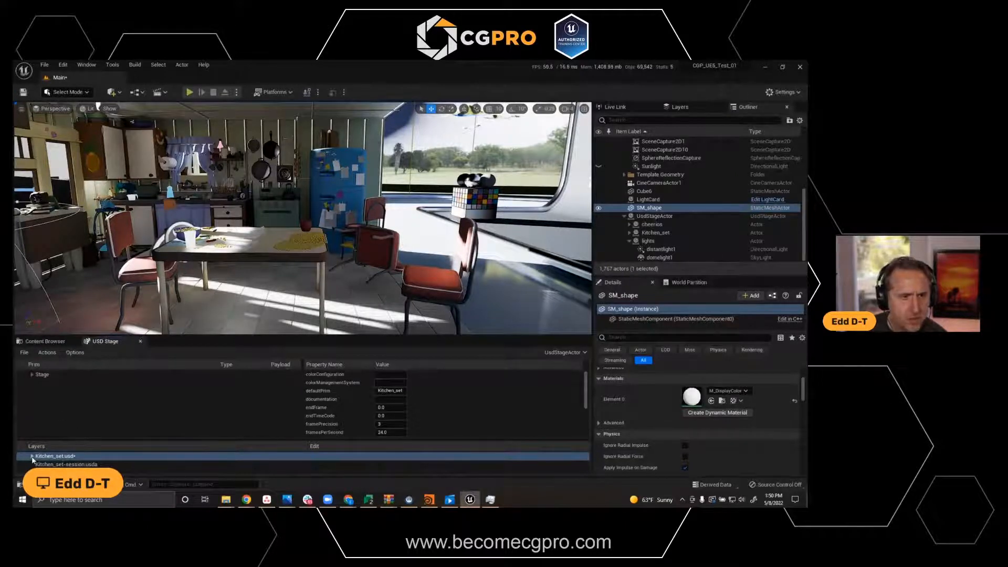
left_click(55, 464)
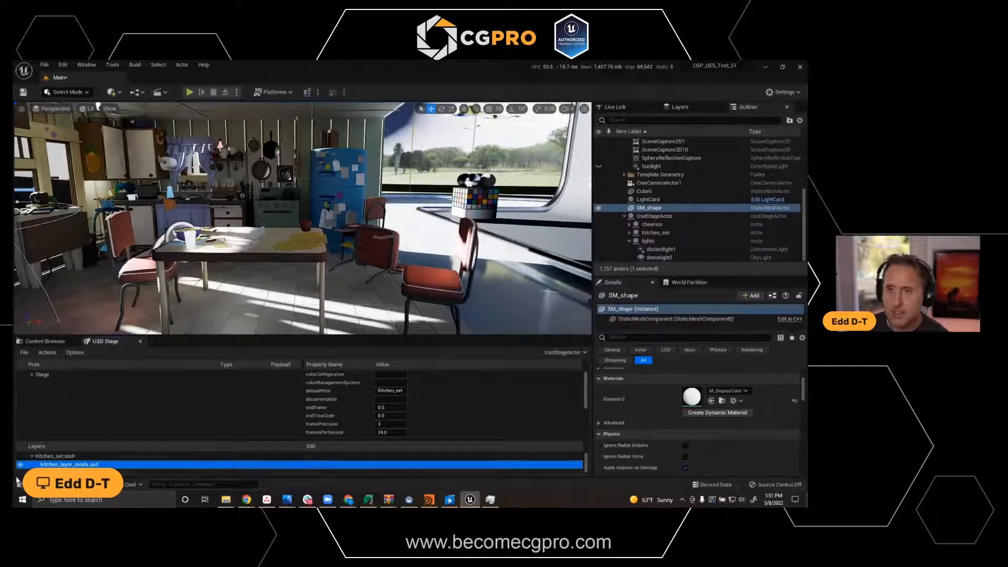
Check the sublayer options of Kitchen_set.usd, and toggle kitchen_layer_mods.usd off and on to compare the scene without the modifications.
right_click(58, 456)
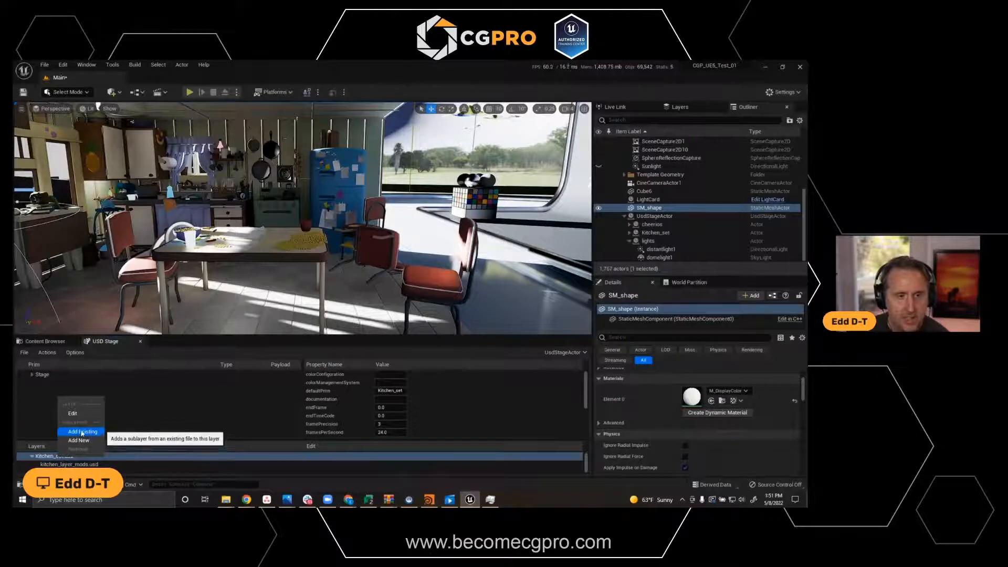
left_click(81, 432)
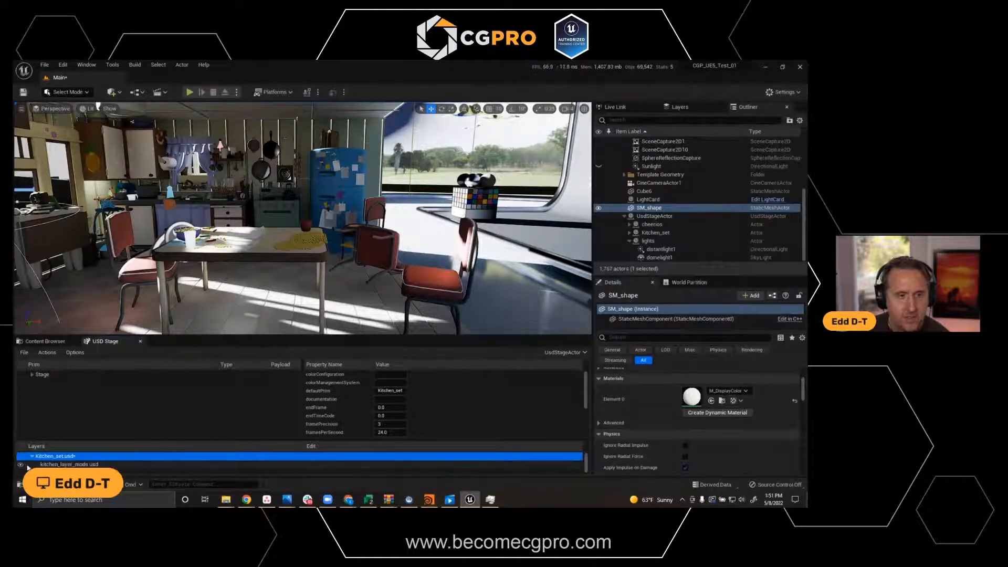
left_click(21, 465)
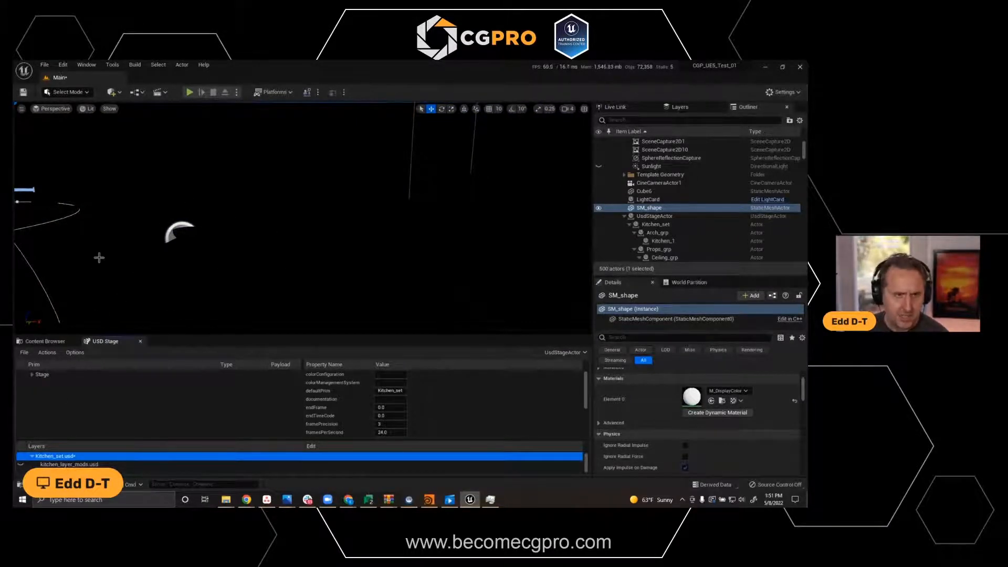
left_click(21, 465)
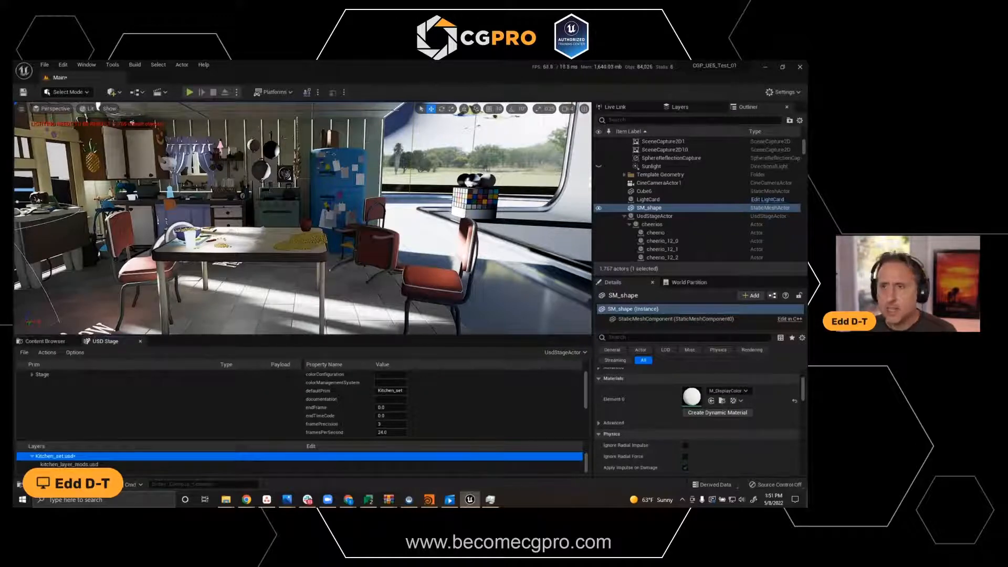
Bring the Houdini window over Unreal Engine to compare the whole kitchen in both programs, and move it away again.
left_click_drag(806, 169, 327, 117)
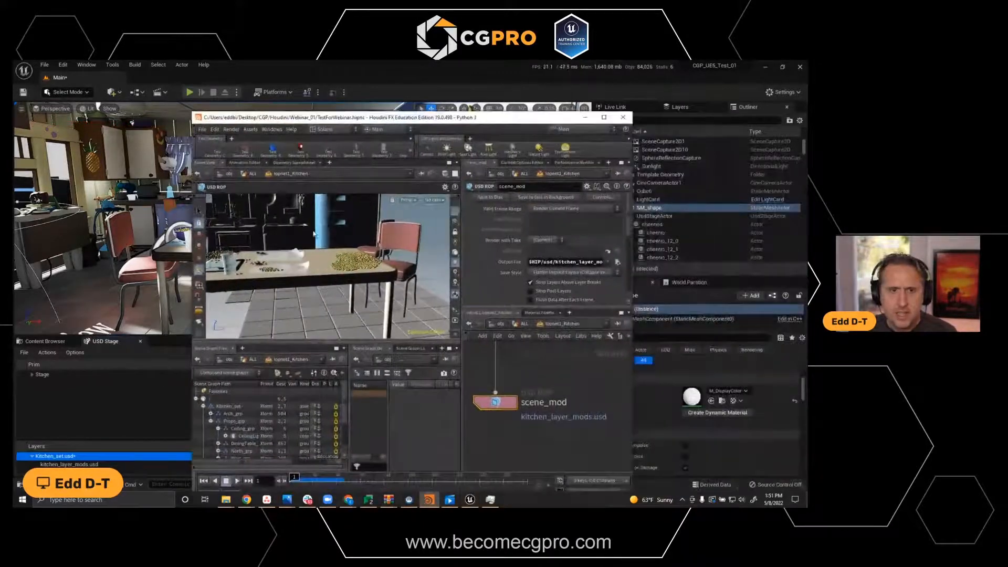
right_click(359, 264)
left_click(321, 271)
scroll(322, 269, "down", 10)
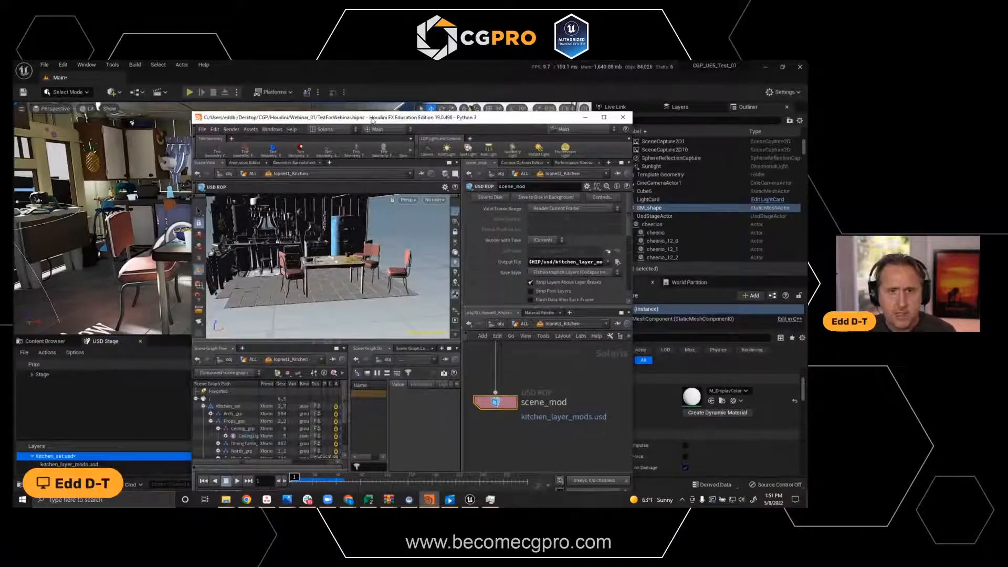
left_click_drag(391, 119, 806, 168)
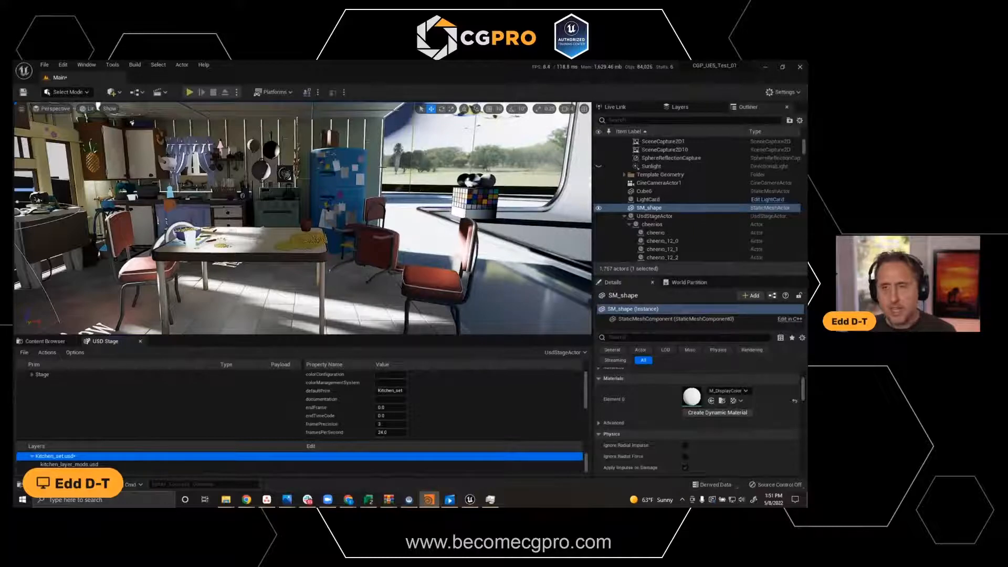
Examine the lit kitchen and dining table in the Unreal Engine viewport from several angles.
mouse_move(293, 236)
right_mouse_down("alt")
mouse_move(413, 229)
mouse_move(279, 233)
right_mouse_up("alt")
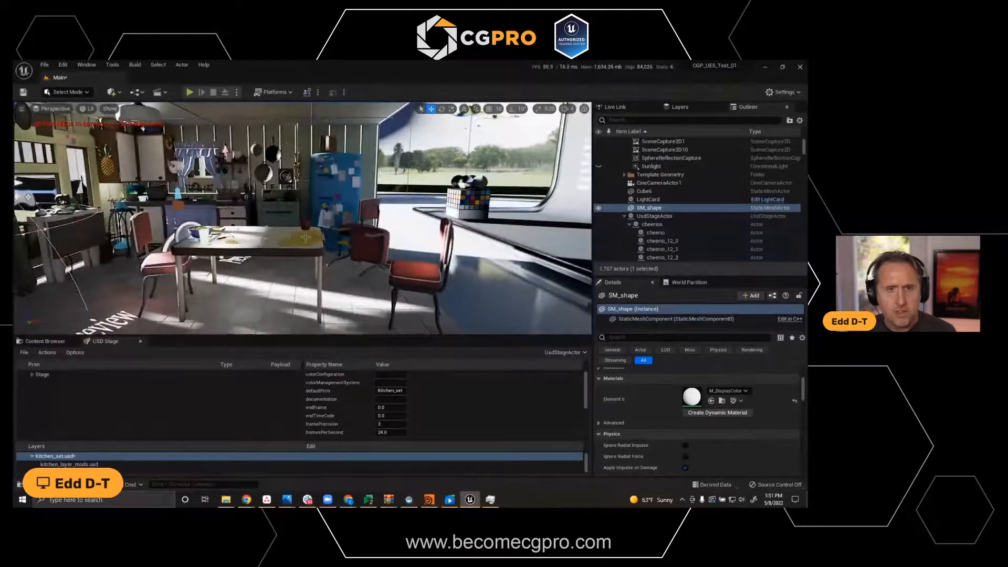
left_click_drag(322, 237, 396, 230, "alt")
right_click_drag(397, 230, 338, 238, "alt")
left_click_drag(338, 237, 333, 229, "alt")
right_click_drag(333, 229, 359, 239, "alt")
left_click_drag(359, 239, 354, 227, "alt")
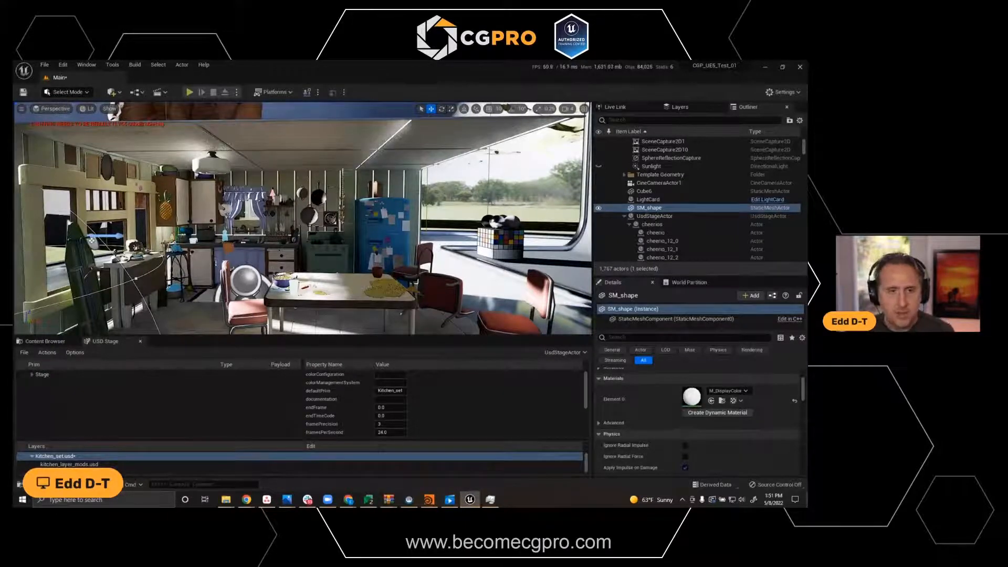
left_click_drag(422, 279, 388, 281, "alt")
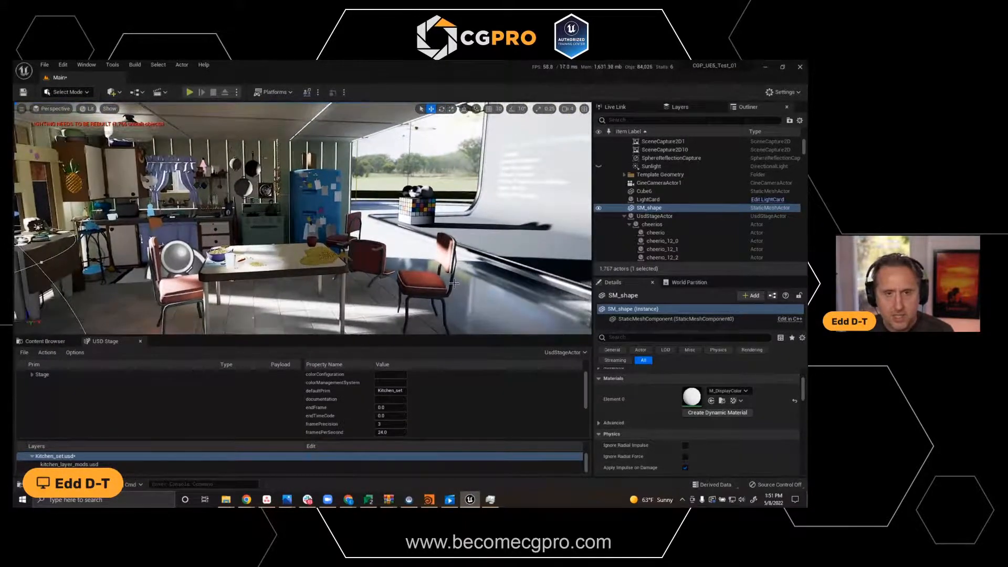
Select the dining chair nearest the outer wall, and select the ChairB_1 prim under DiningTable_grp in the USD stage.
left_click(425, 283)
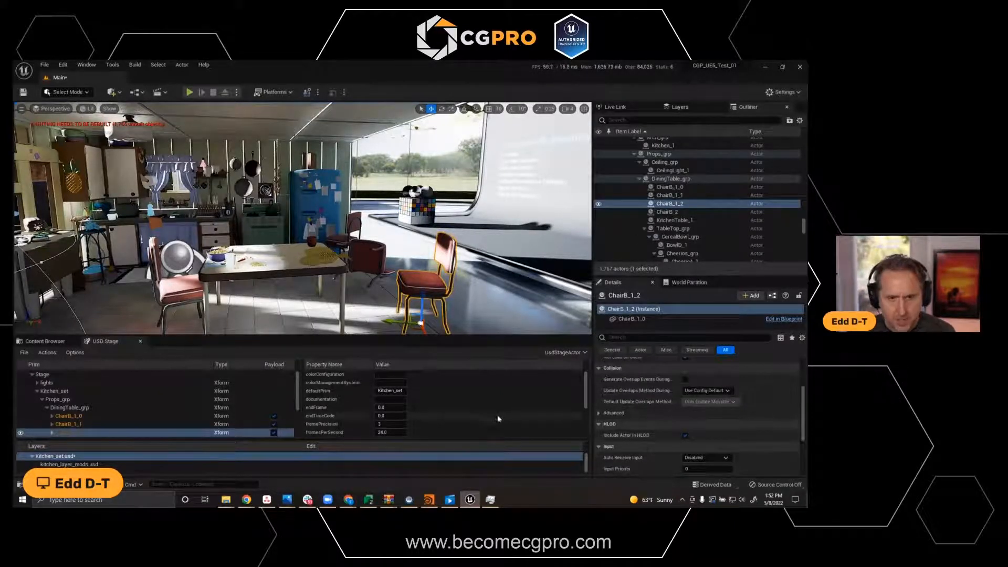
mouse_move(586, 389)
left_mouse_down()
mouse_move(591, 423)
mouse_move(593, 374)
left_mouse_up()
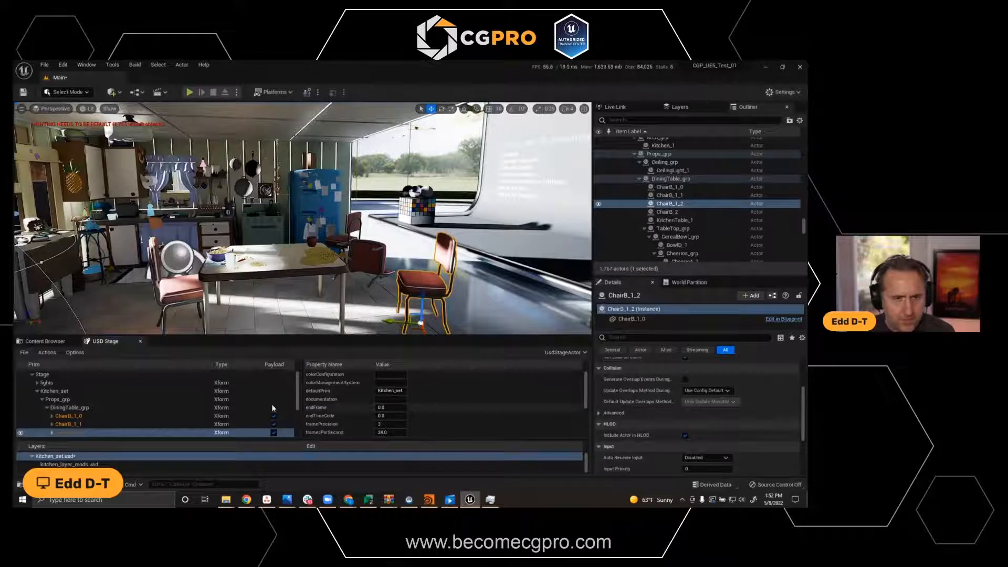
left_click_drag(298, 396, 298, 407)
left_click(68, 411)
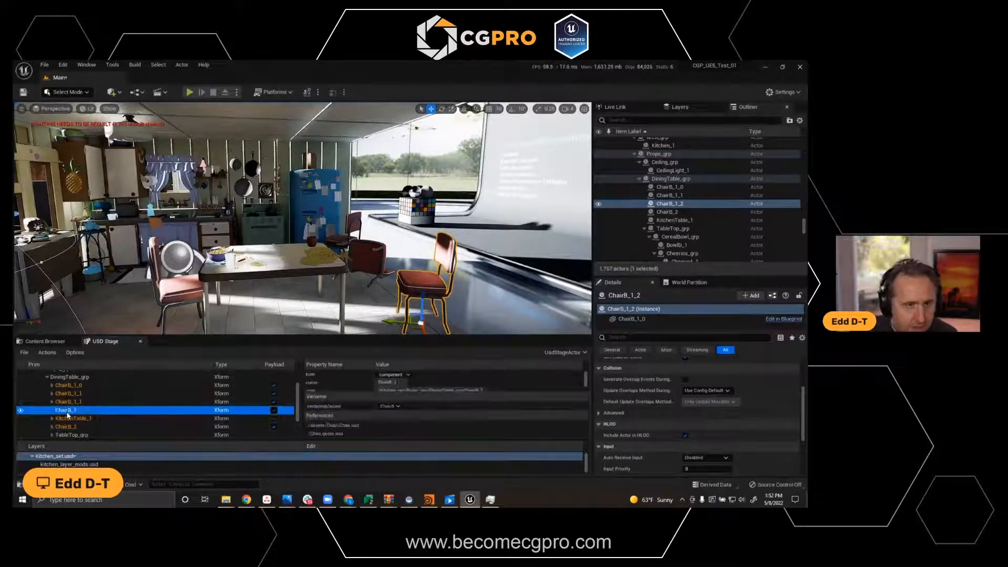
Try the ChairA modelingVariant on the ChairB_1 prim and return it to ChairB, viewing the chairs up close.
mouse_move(440, 265)
right_mouse_down()
mouse_move(425, 275)
mouse_move(457, 279)
mouse_move(446, 269)
right_mouse_up()
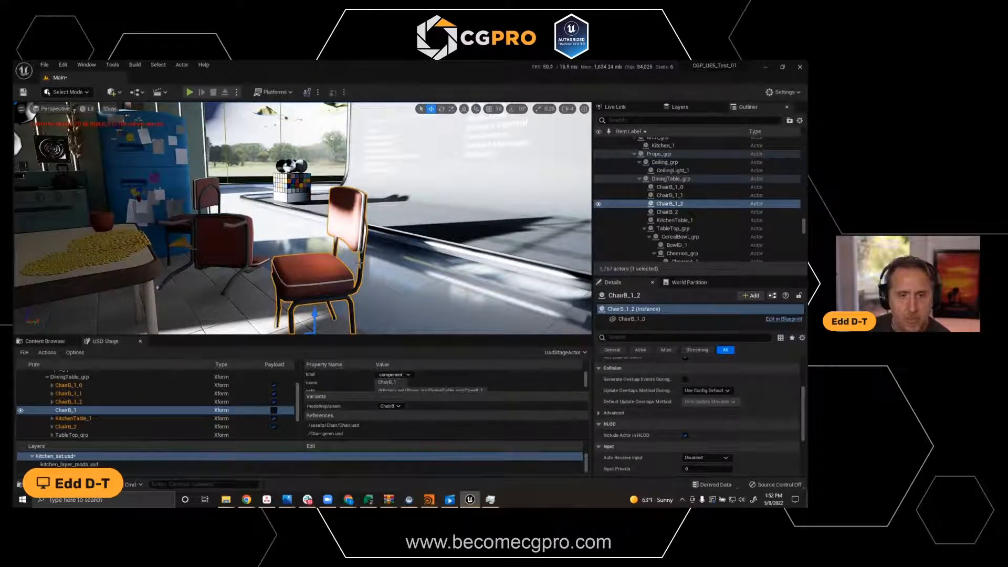
left_click(396, 406)
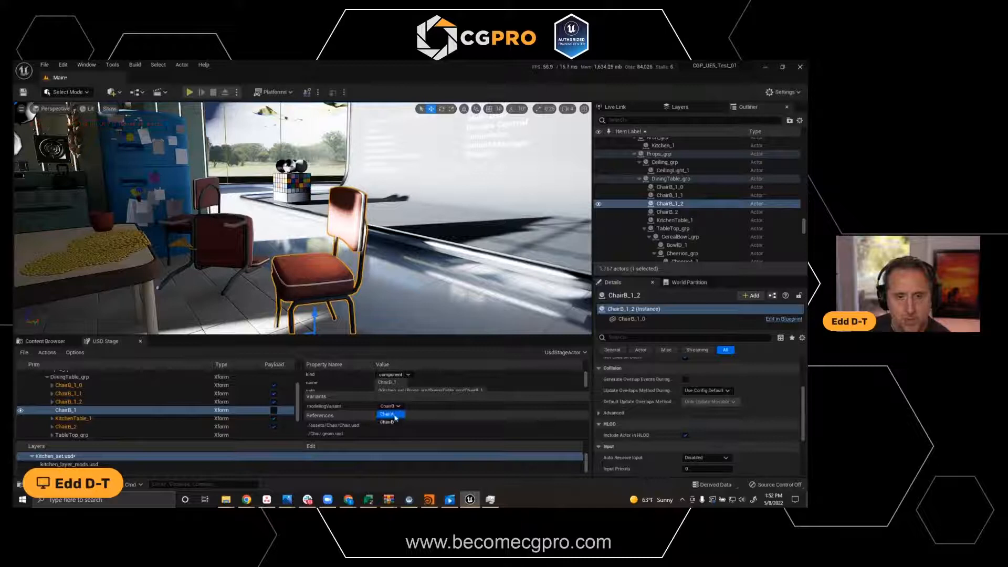
left_click(397, 415)
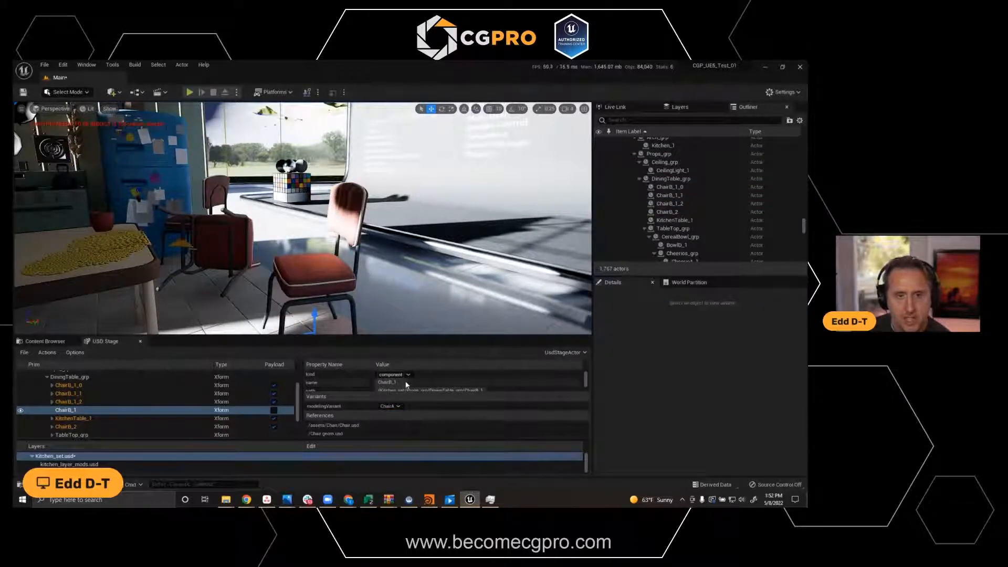
left_click(397, 406)
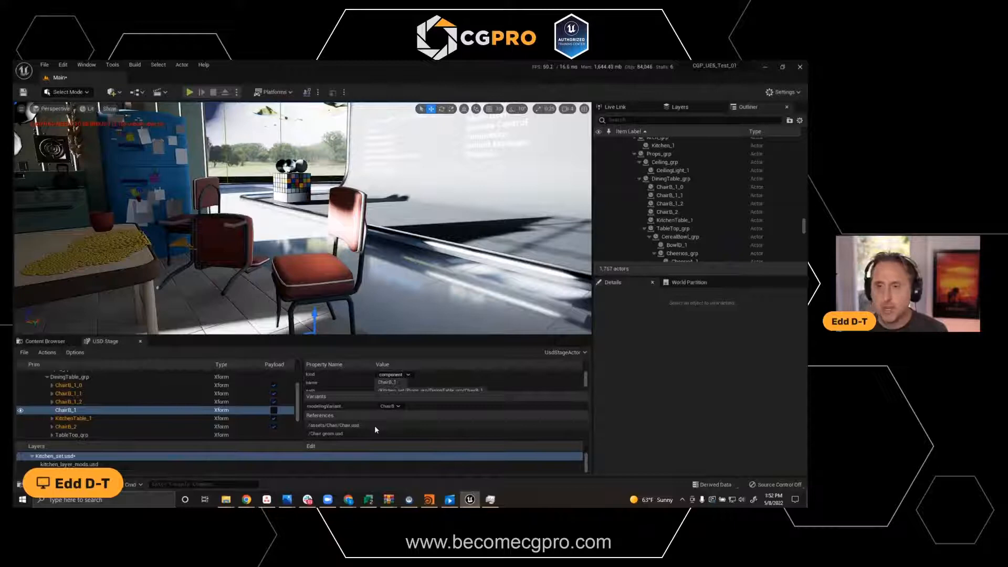
right_click_drag(380, 251, 353, 226)
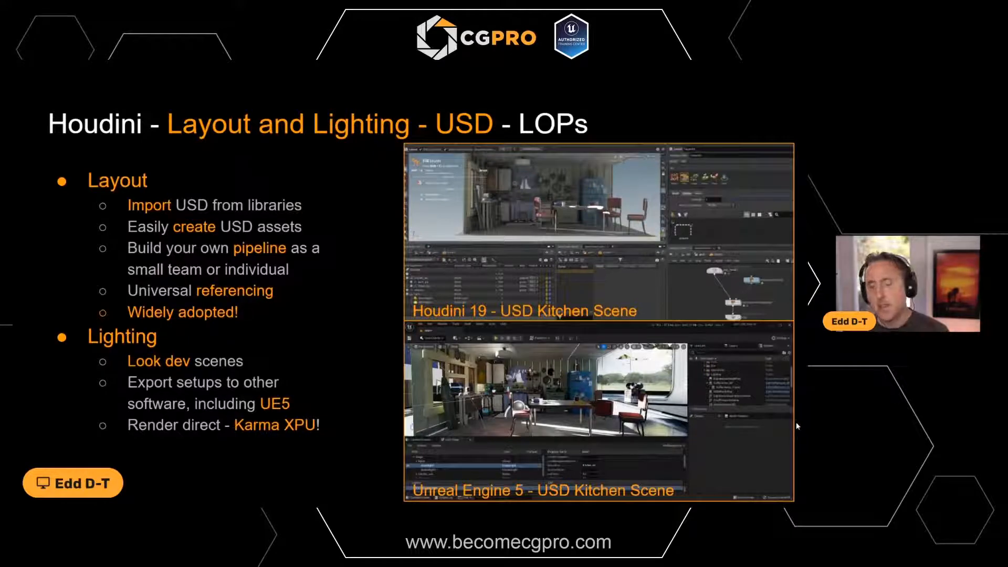
left_click(799, 364)
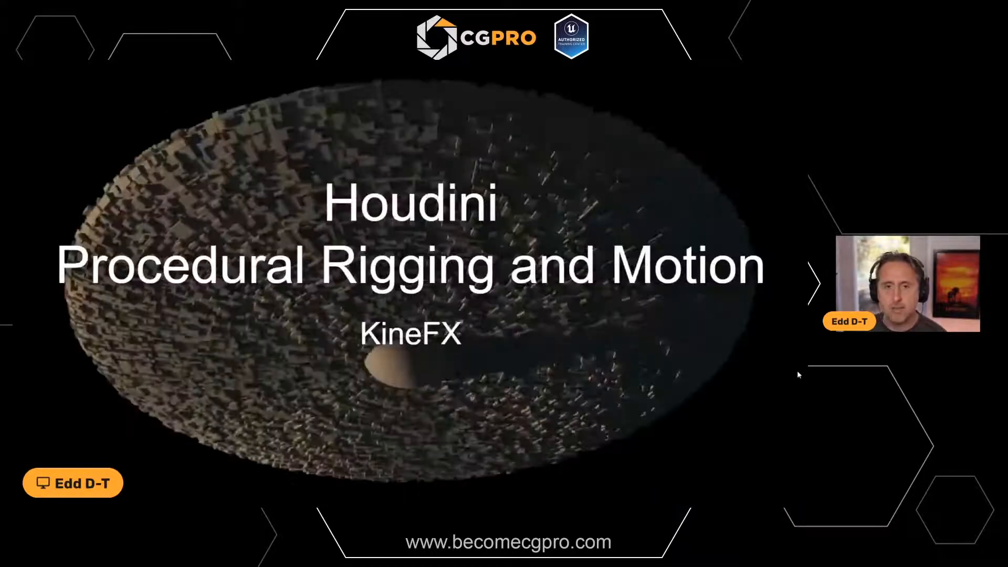
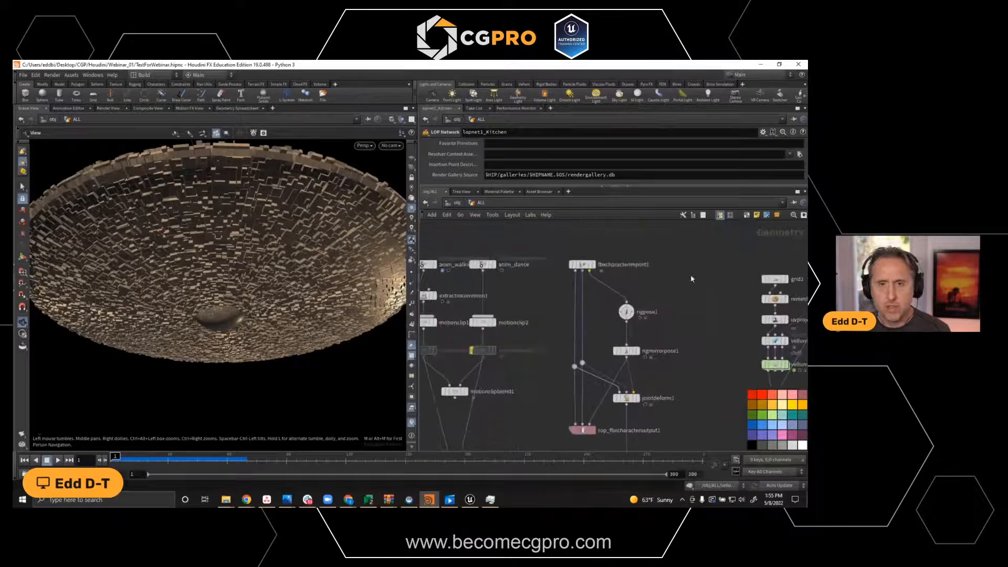
Find the KineFX AutoRig Geo Squab network in Houdini and display testgeometry_squab2 to examine the whole creature.
scroll(683, 342, "down", 3)
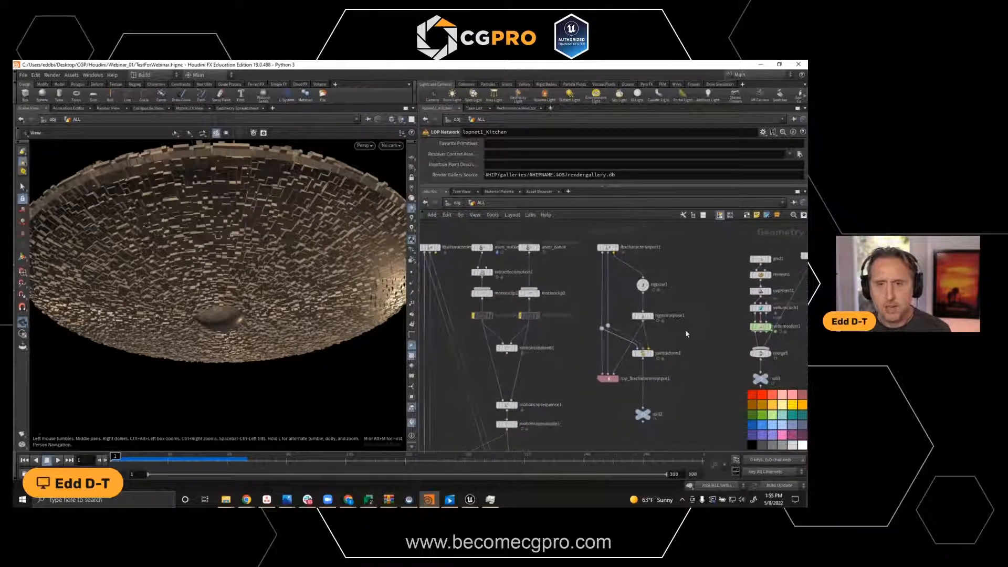
scroll(687, 373, "down", 2)
middle_click_drag(587, 435, 753, 430)
middle_click_drag(540, 333, 638, 343)
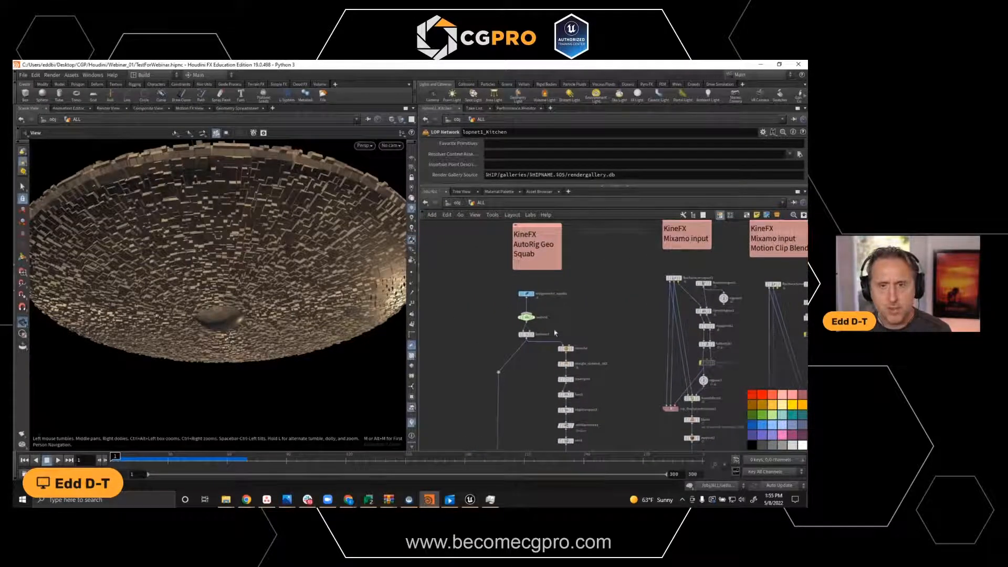
scroll(555, 336, "up", 3)
left_click(506, 260)
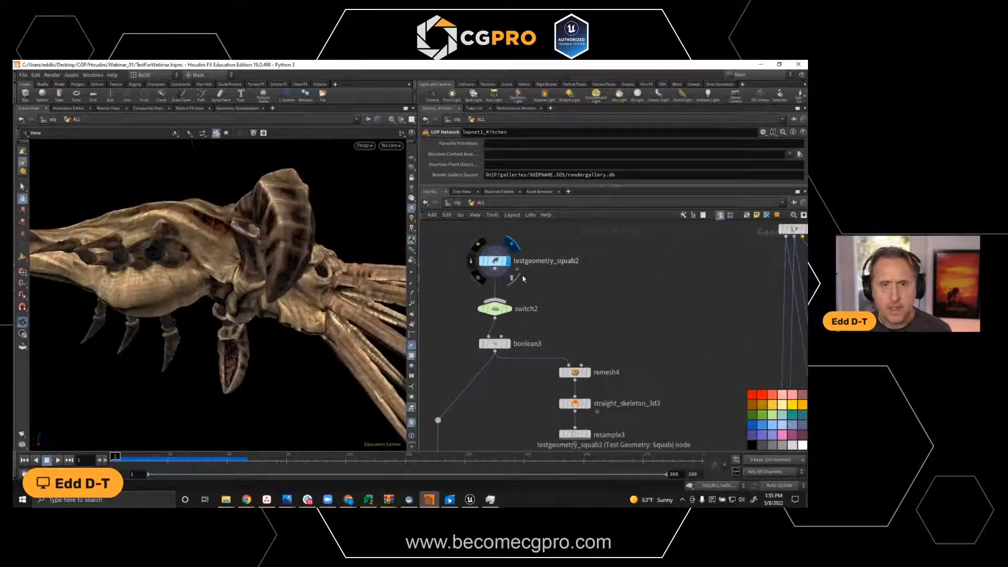
left_click_drag(258, 352, 290, 291)
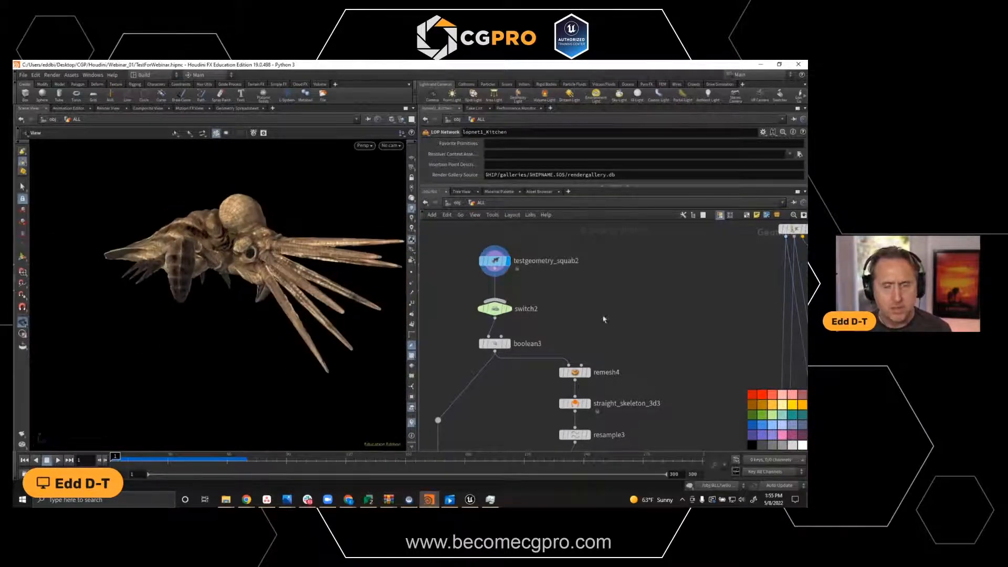
left_click_drag(263, 256, 555, 297)
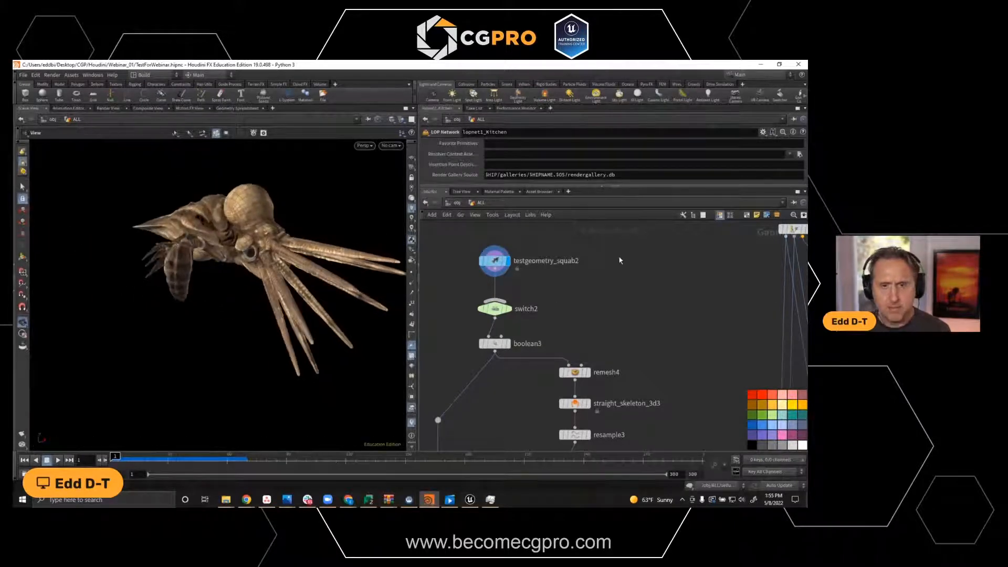
Add a Test Geometry: Squab node beside the existing squab network and delete it again.
key("Tab")
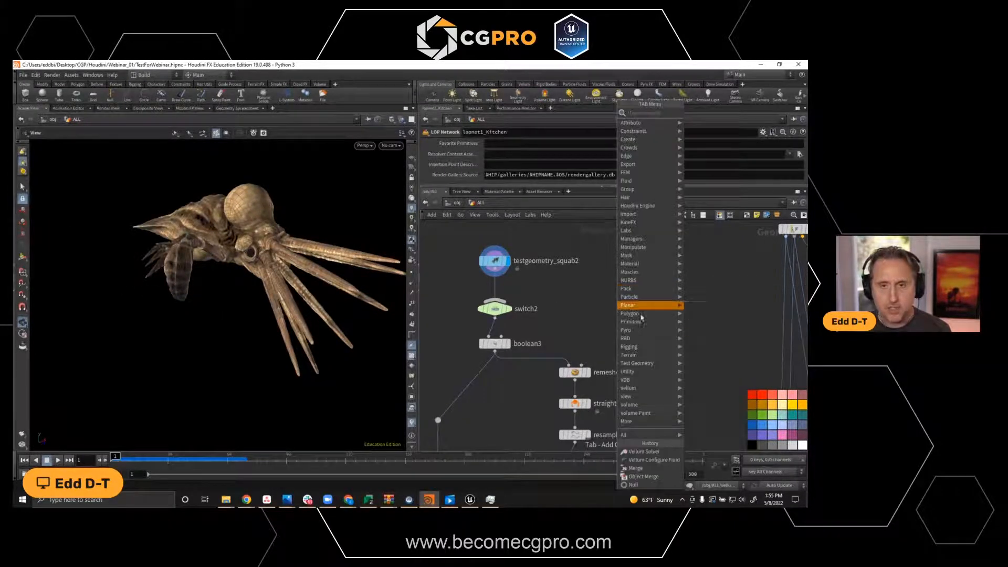
mouse_move(657, 369)
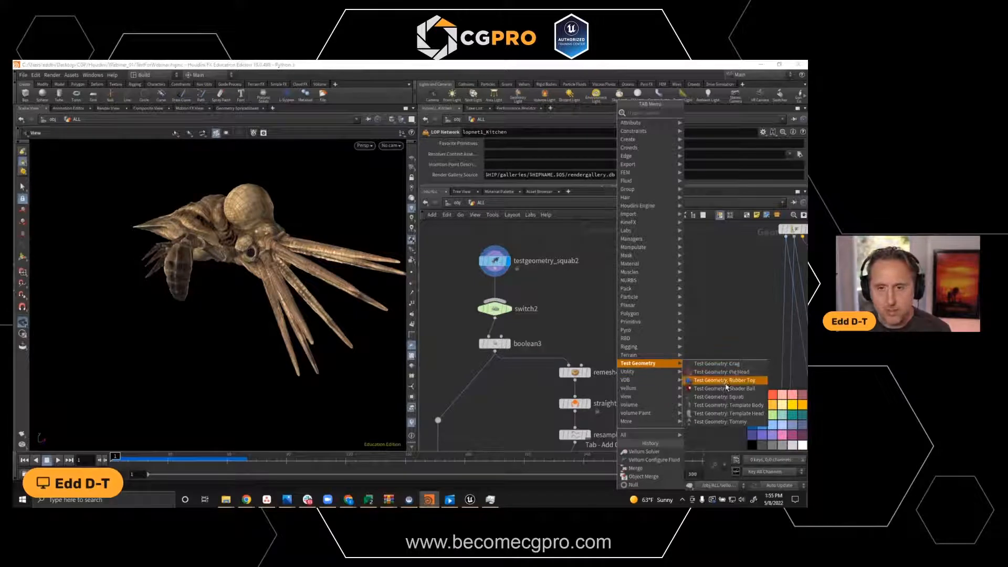
left_click(727, 400)
left_click(645, 278)
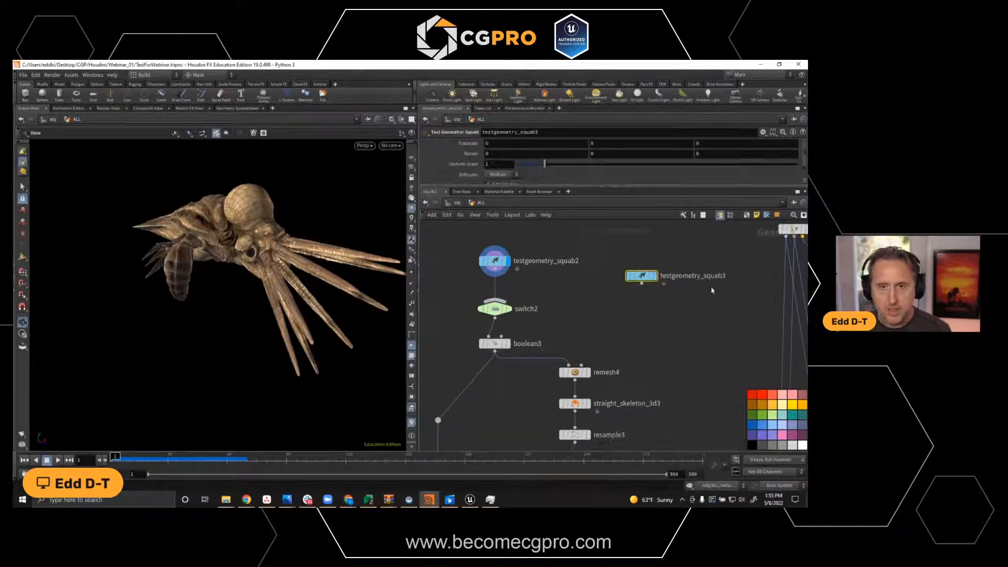
key("Delete")
middle_click_drag(647, 377, 656, 344)
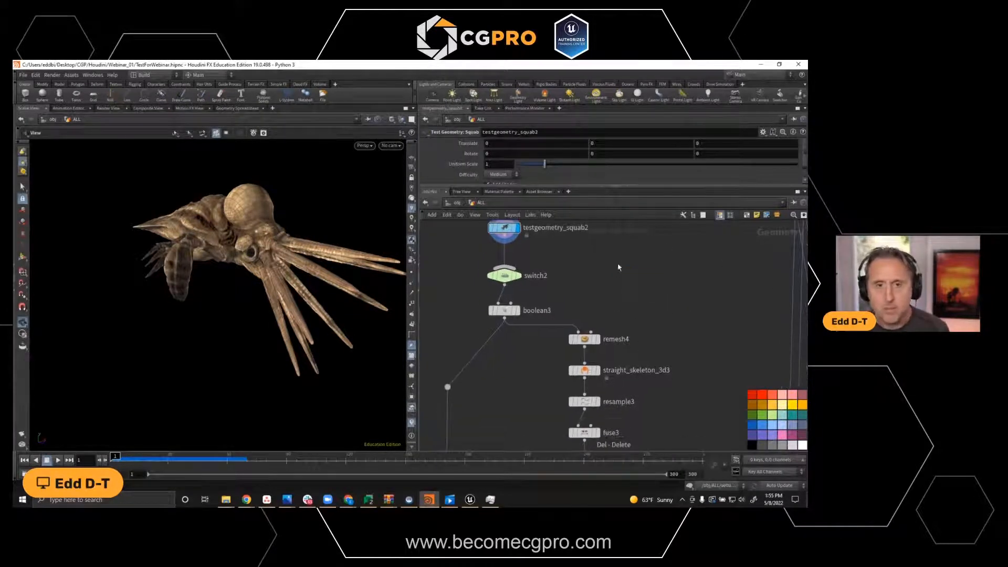
Display the output of boolean3 and examine the creature up close, and display the remeshed result from remesh4.
left_click(507, 311)
middle_click_drag(507, 314, 508, 282)
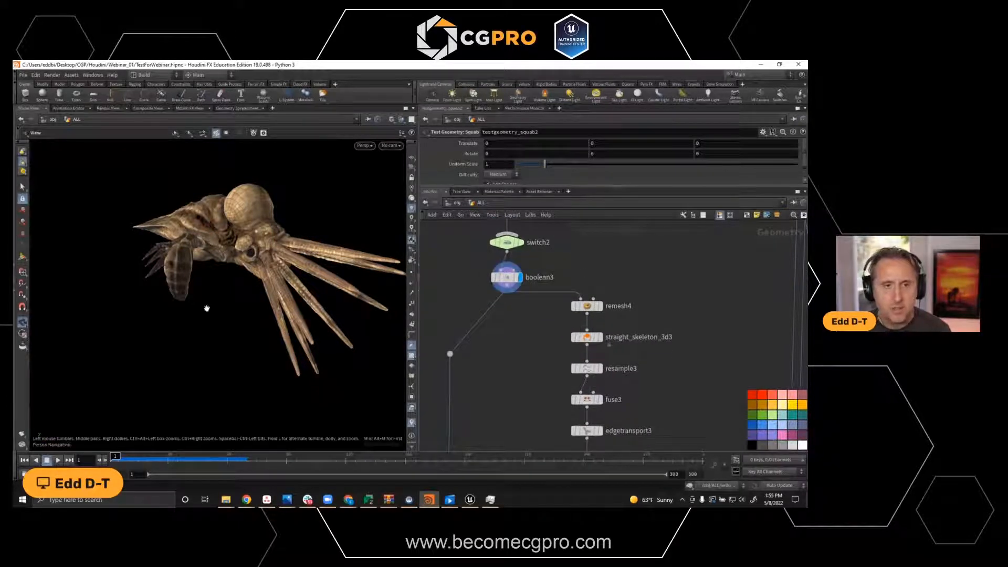
scroll(202, 308, "up", 6)
scroll(210, 294, "down", 6)
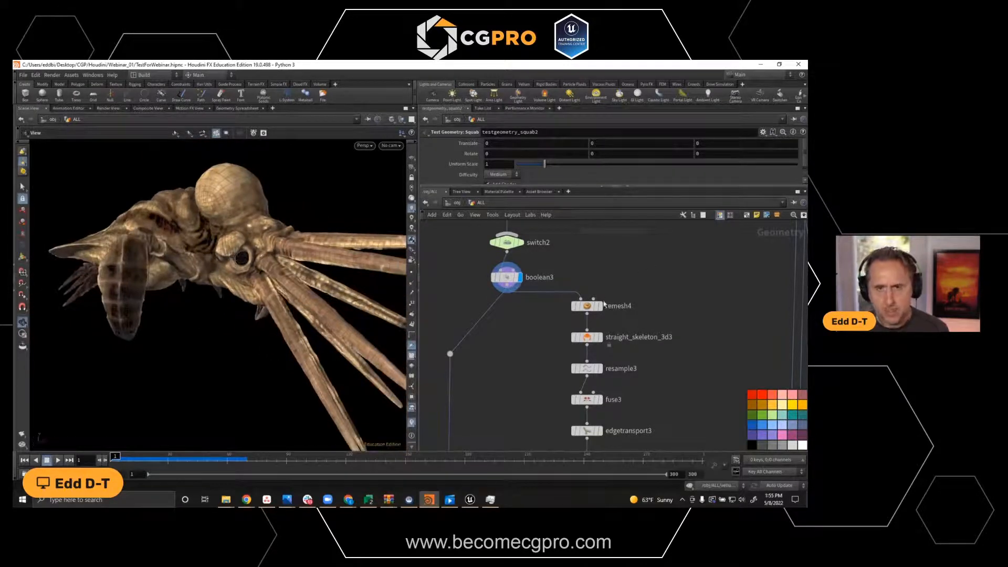
left_click(601, 307)
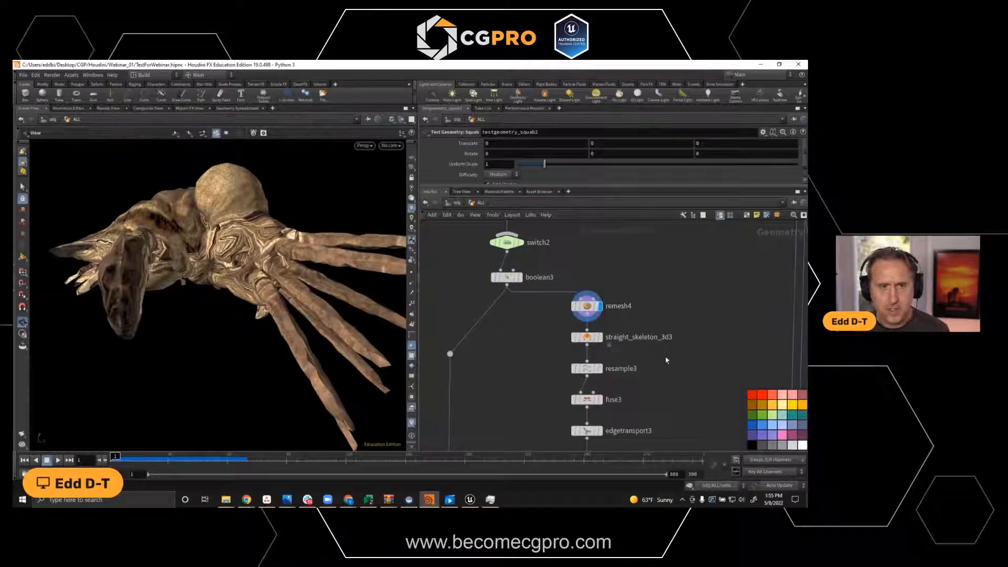
Display the straight_skeleton_3d3 node to view the skeleton curves generated from the remeshed squab.
middle_click_drag(662, 378, 666, 361)
mouse_move(597, 282)
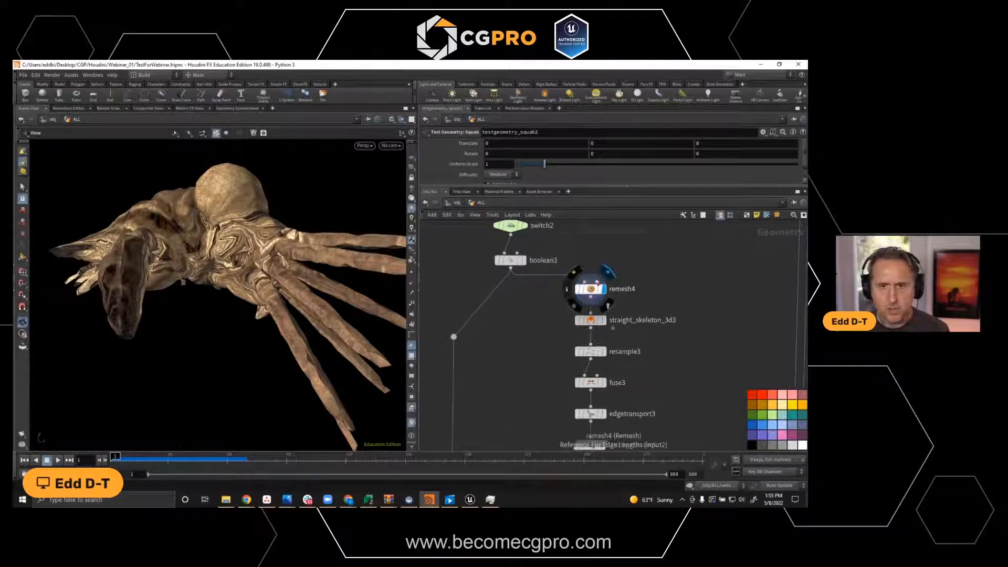
mouse_move(606, 325)
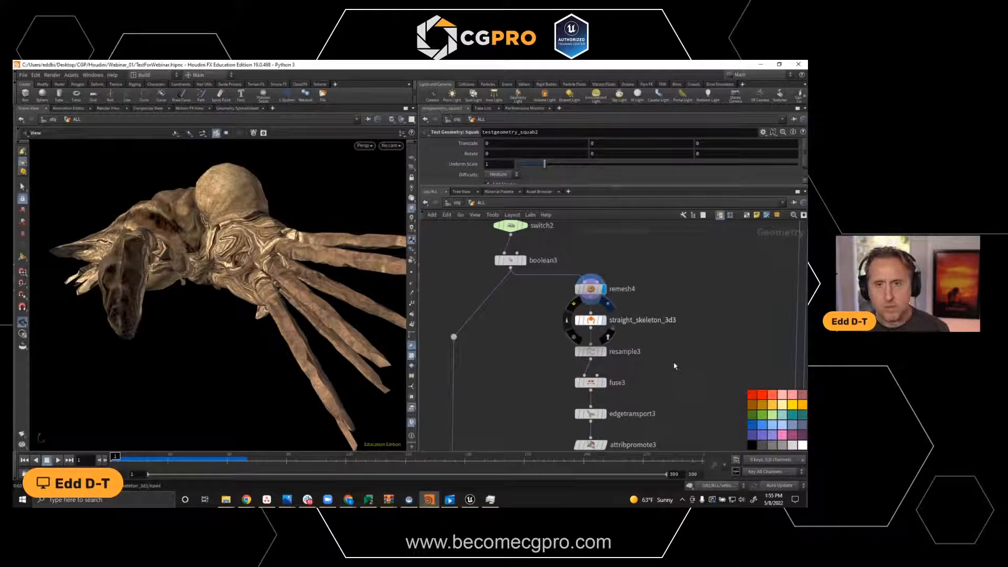
left_click(607, 304)
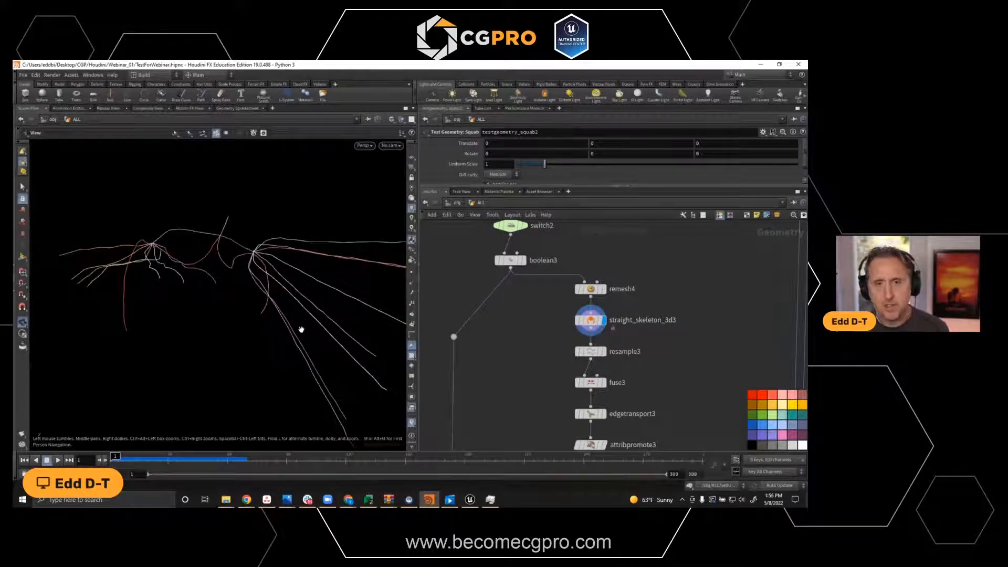
Turn on point display in the viewport and examine the straight skeleton curves from several angles.
left_click_drag(298, 313, 243, 296)
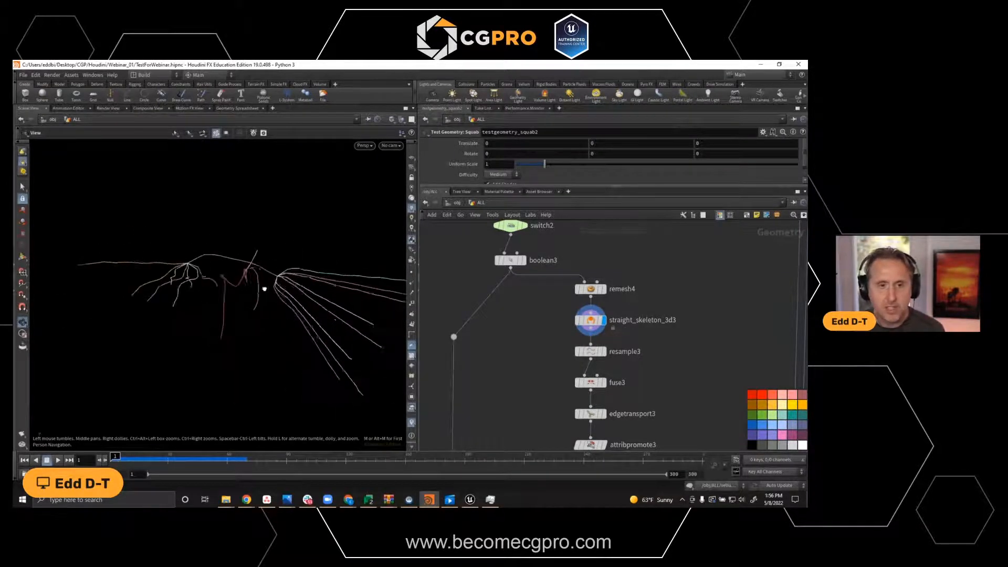
left_click_drag(273, 300, 313, 305)
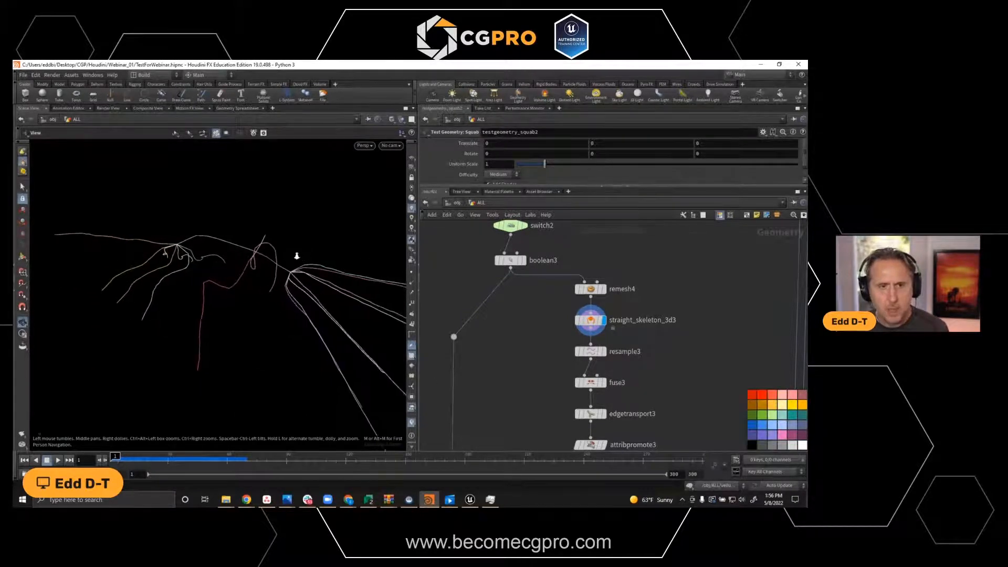
left_click_drag(250, 267, 260, 270)
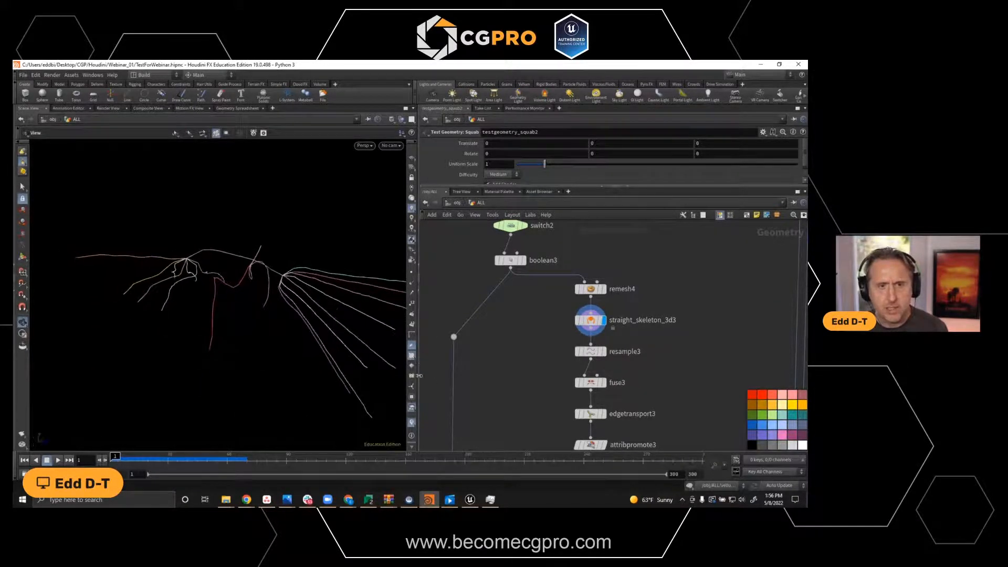
left_click(412, 272)
mouse_move(205, 275)
right_mouse_down()
mouse_move(306, 274)
mouse_move(218, 277)
right_mouse_up()
left_click_drag(219, 276, 279, 305)
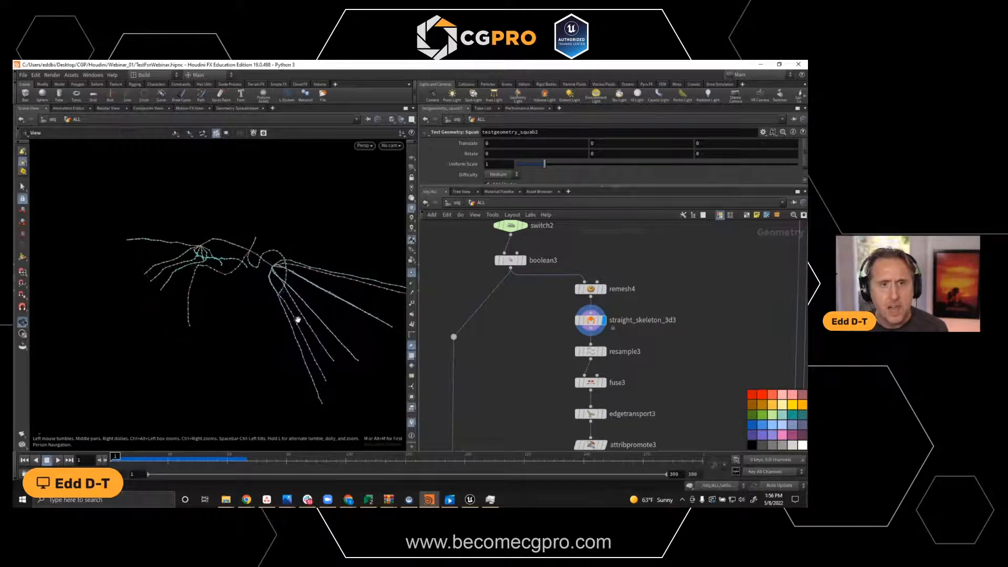
left_click_drag(416, 326, 279, 322)
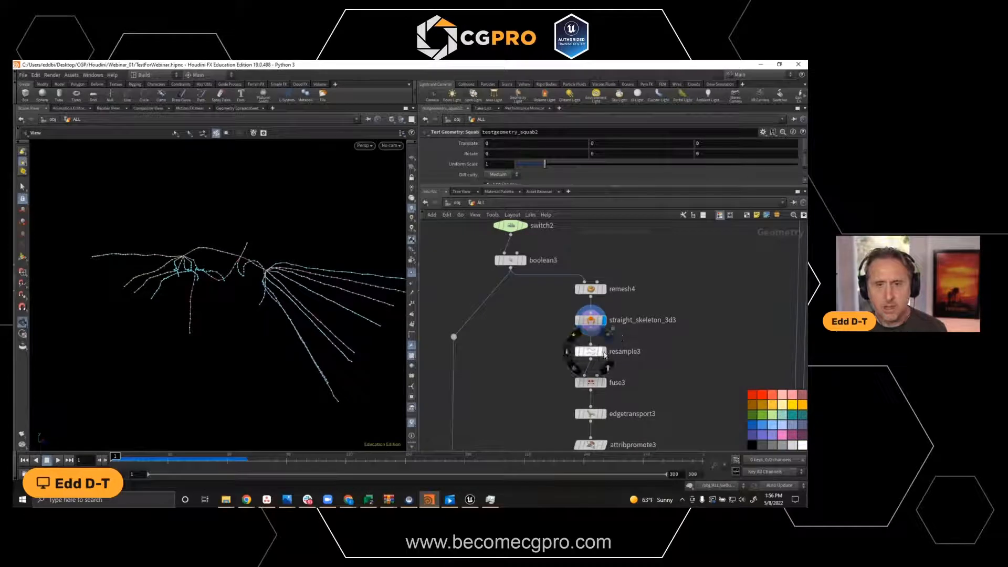
Review the skeleton curves at each stage by displaying resample3, fuse3, attribpromote3 and sort3 one after another.
left_click(604, 351)
left_click_drag(265, 319, 336, 281)
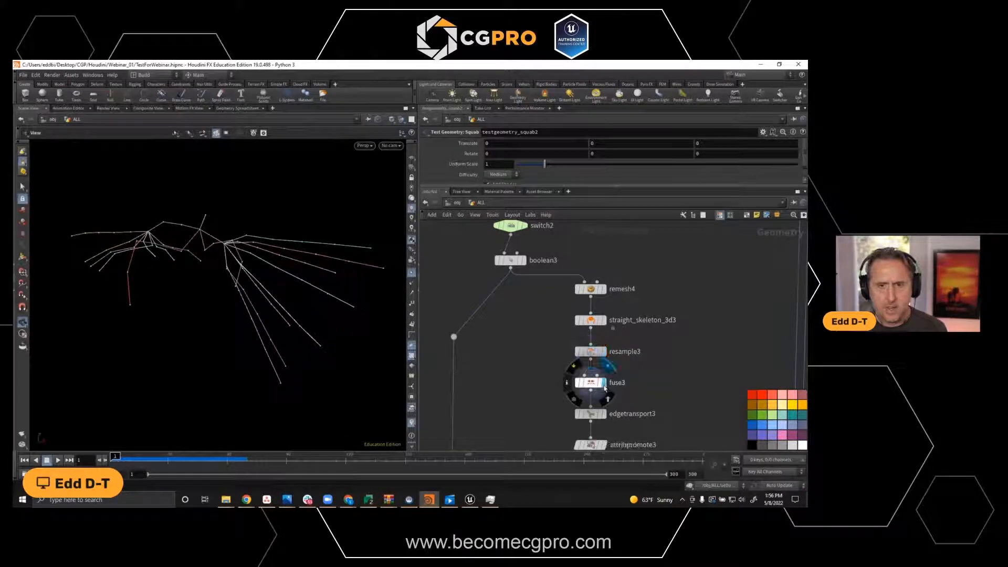
middle_click_drag(655, 400, 656, 288)
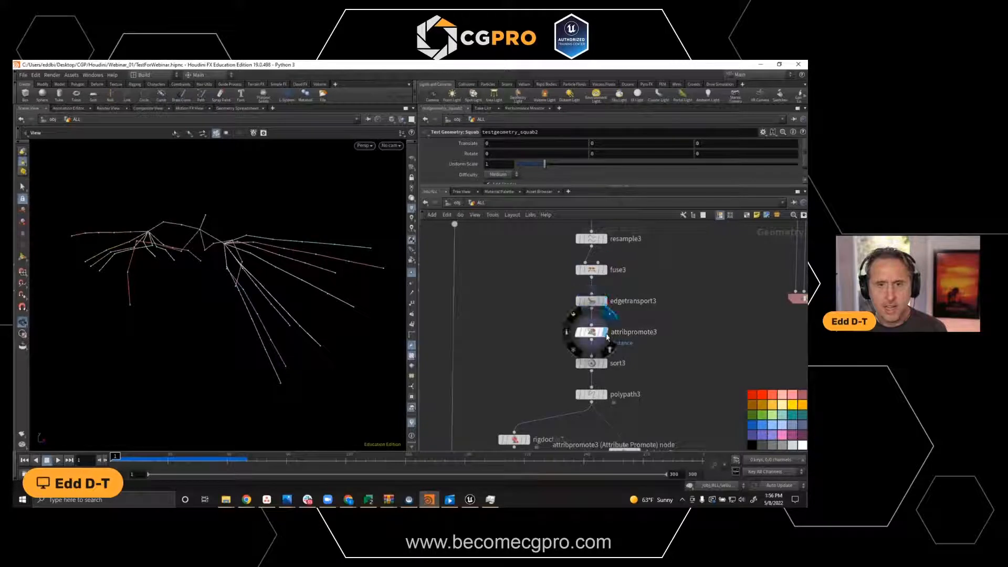
middle_click_drag(607, 377, 603, 336)
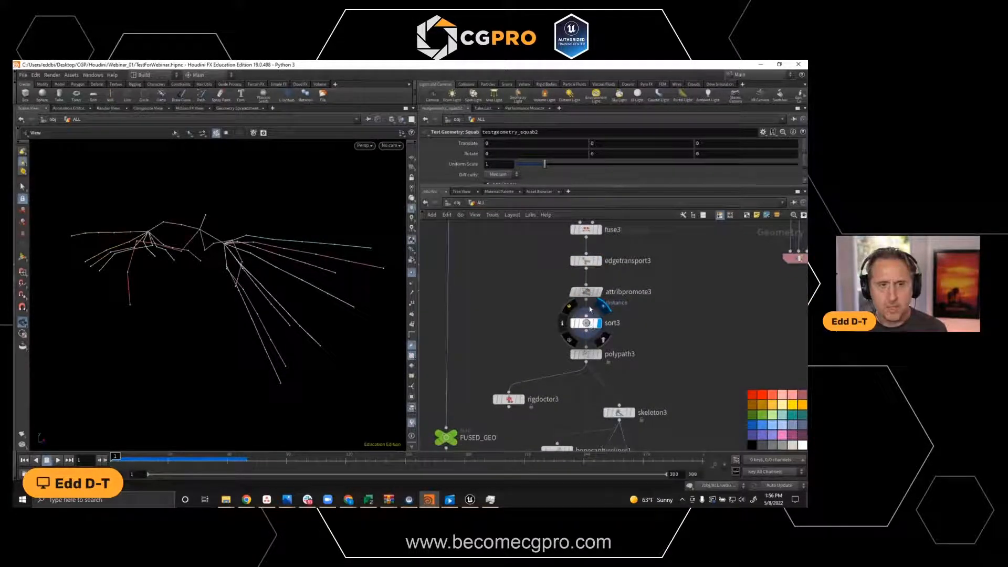
left_click_drag(132, 314, 278, 295)
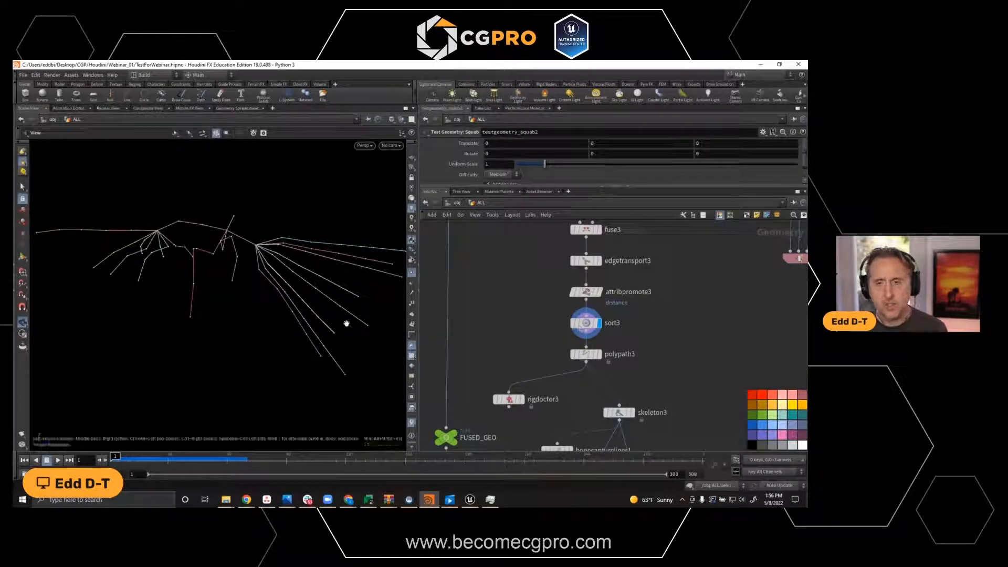
Display the output of polypath3 and of skeleton3, and open the skeleton3 parameters.
left_click(599, 356)
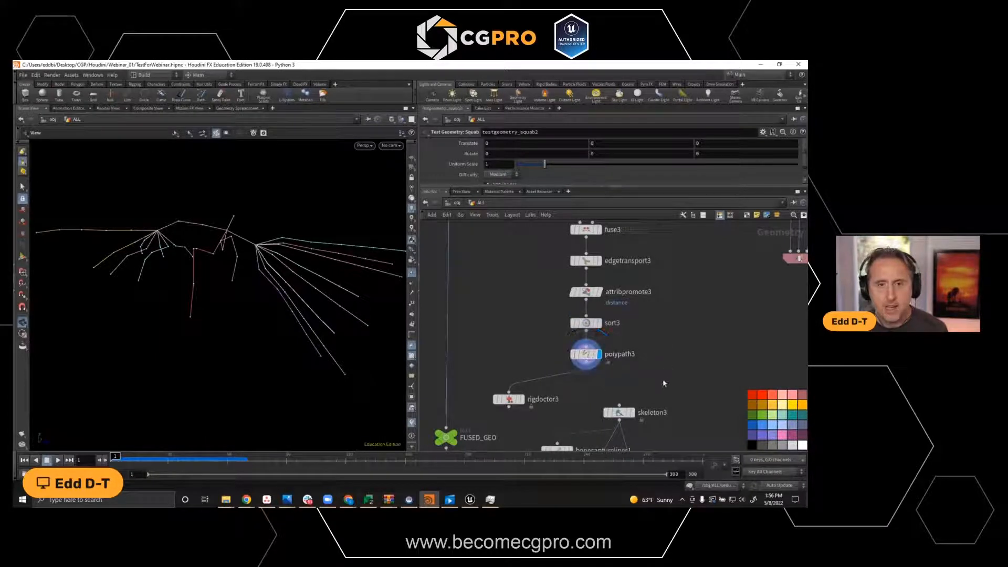
middle_click_drag(663, 391, 661, 286)
left_click(632, 310)
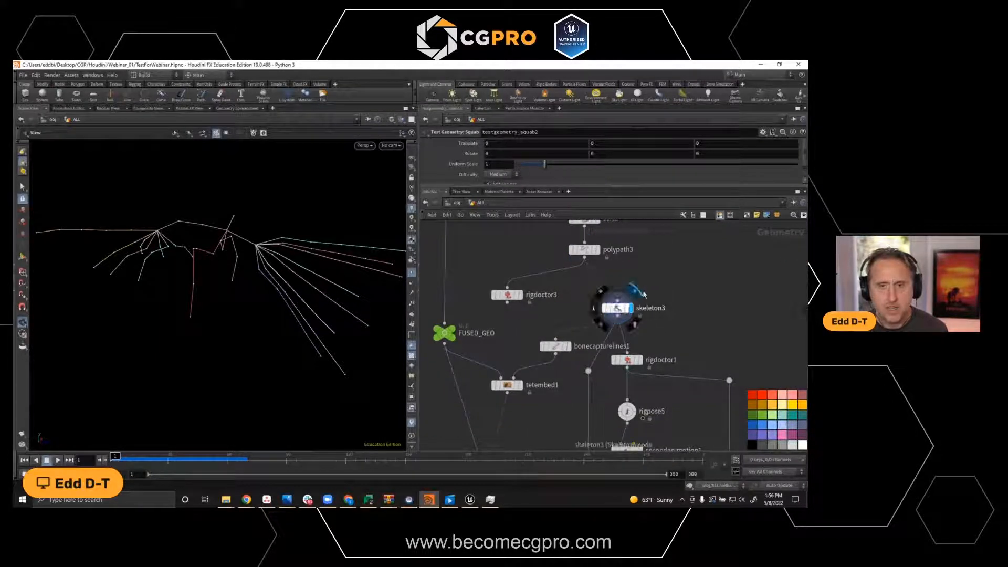
left_click(619, 308)
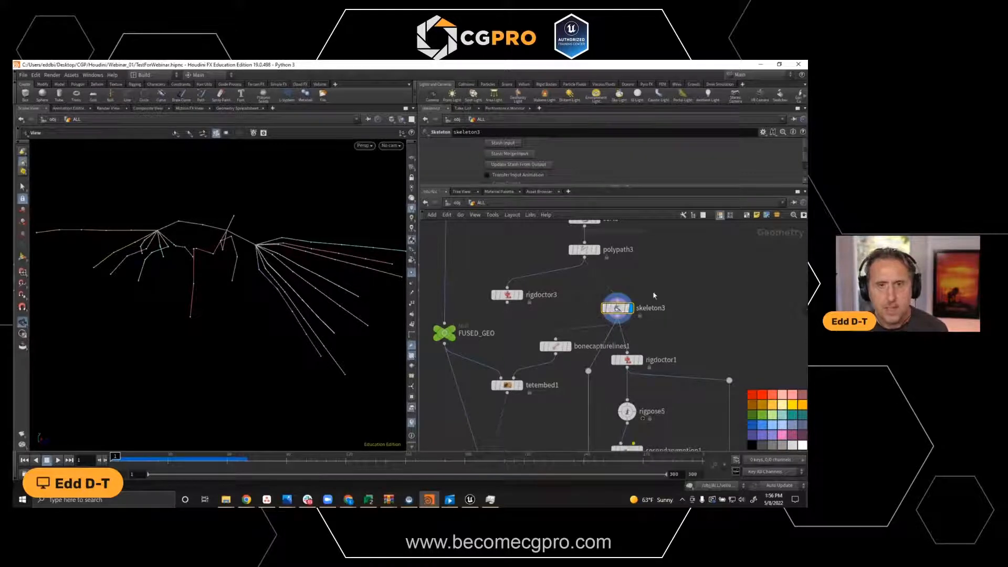
middle_click_drag(687, 332, 684, 295)
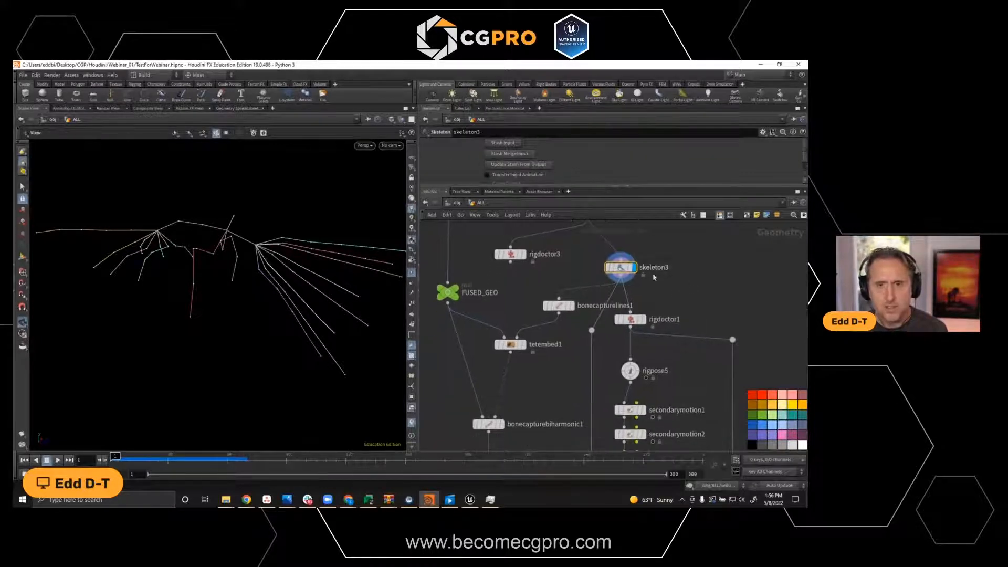
Display the output of rigdoctor1 and of rigpose5, and inspect the posed skeleton from different angles.
mouse_move(643, 321)
left_click(643, 319)
middle_click_drag(651, 355, 635, 328)
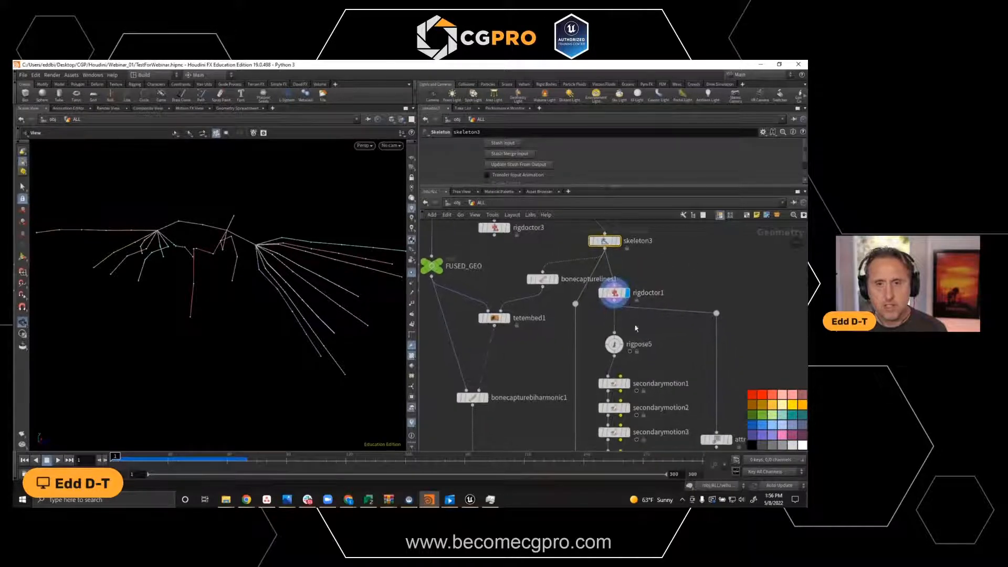
left_click(616, 348)
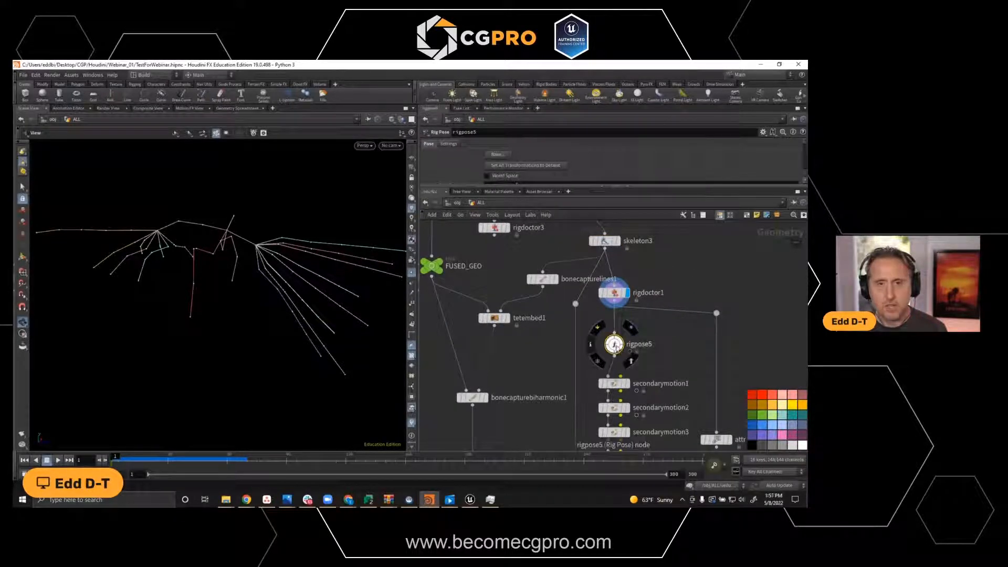
left_click(631, 328)
left_click_drag(319, 288, 310, 267, "alt")
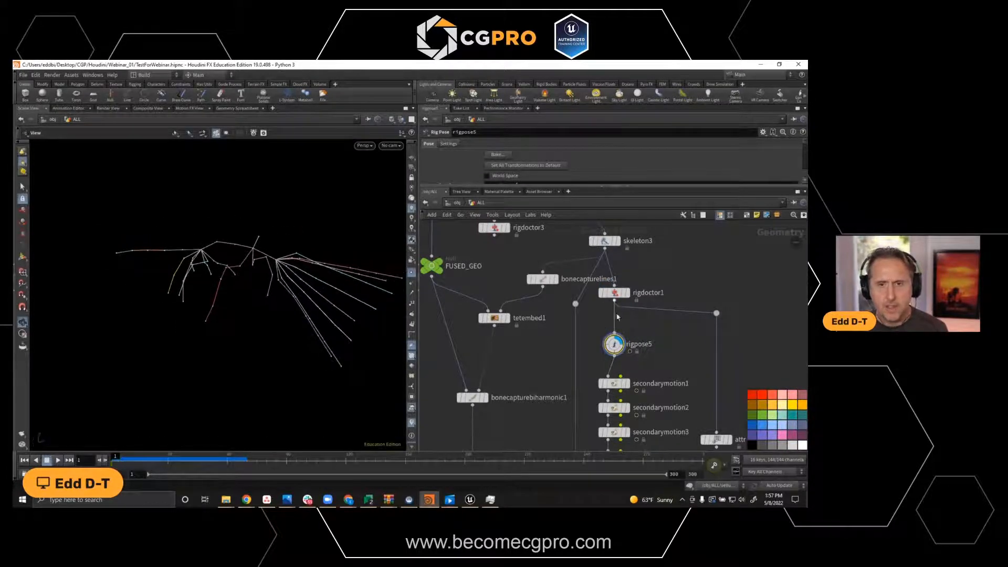
mouse_move(623, 361)
left_click_drag(213, 252, 235, 286, "alt")
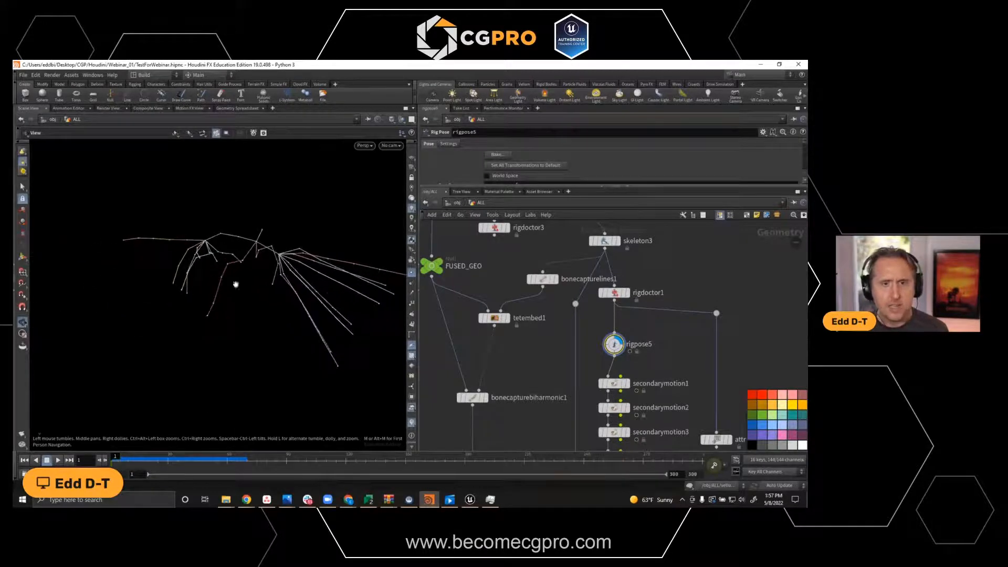
Activate the Rig Pose tool for rigpose5, ignore future Python callback errors, and view the joint handles.
mouse_move(614, 345)
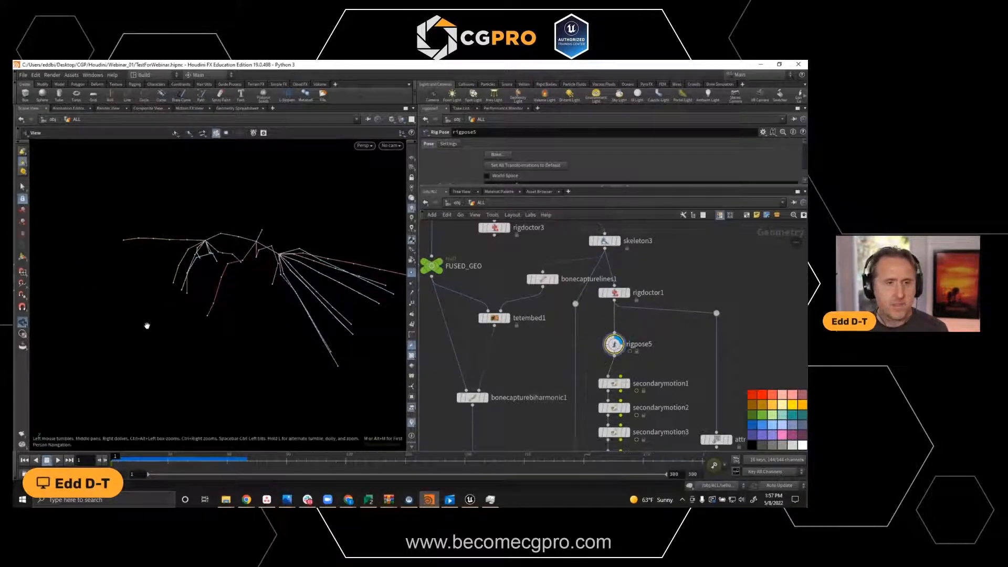
left_click(22, 258)
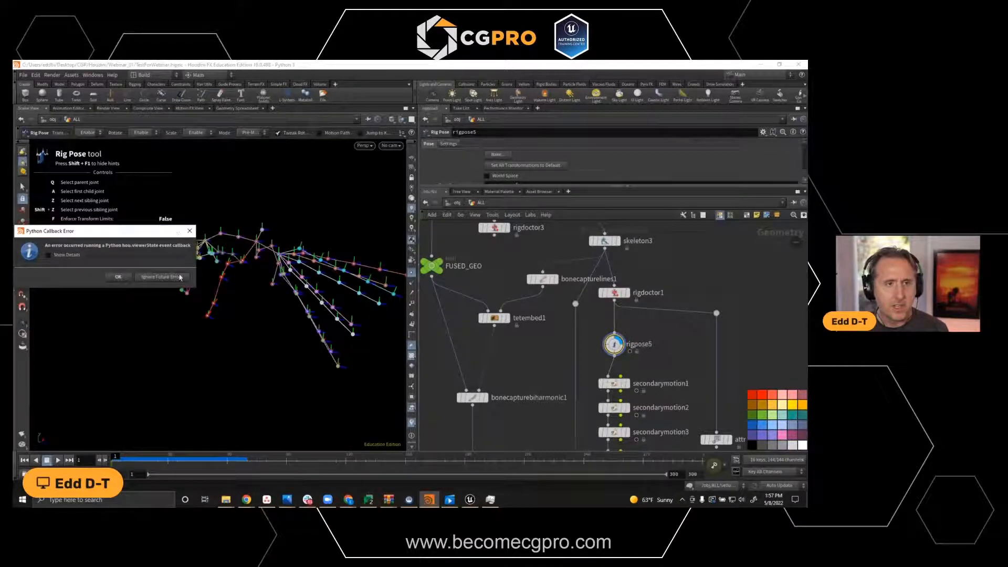
left_click(180, 277)
left_click_drag(191, 303, 243, 310)
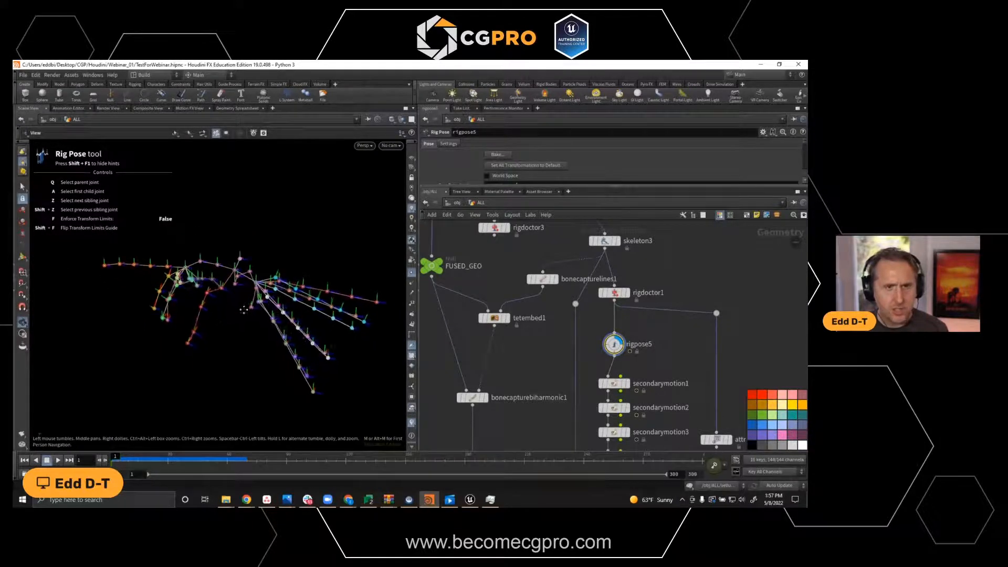
middle_click_drag(244, 309, 242, 300, "alt")
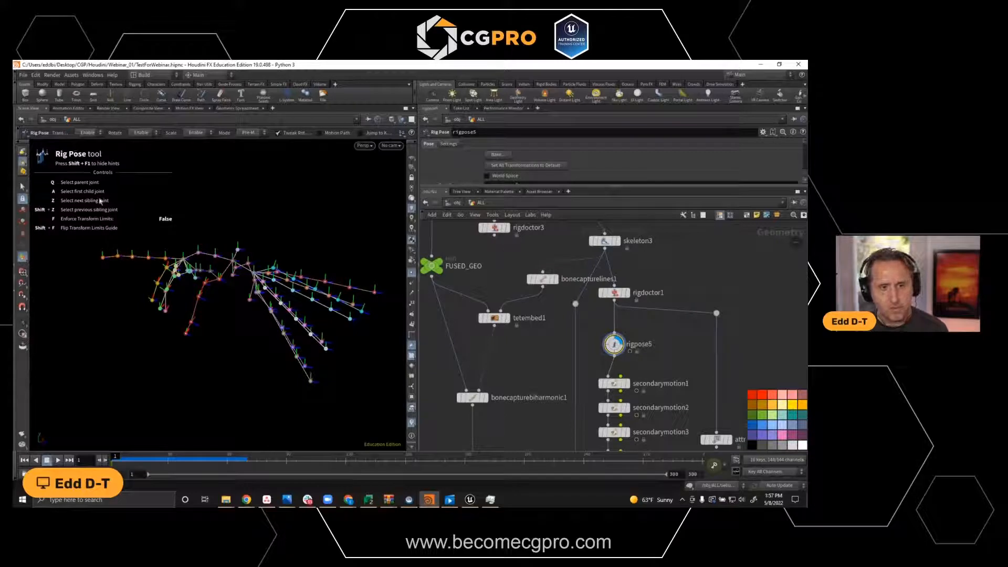
Examine the rigpose5 joint transformations in the parameter overlay, including the full rotate expression of point_8.
mouse_move(616, 345)
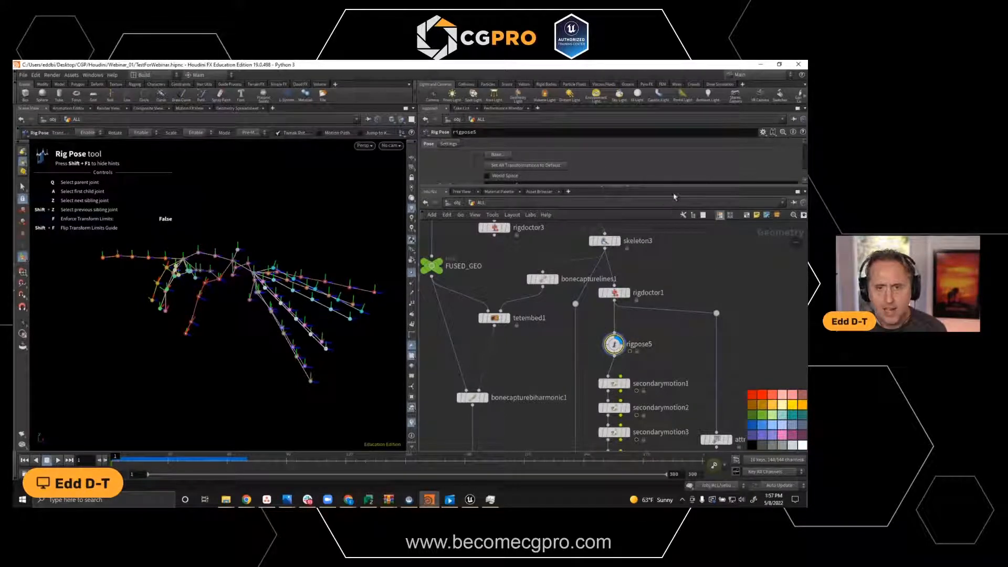
key("p")
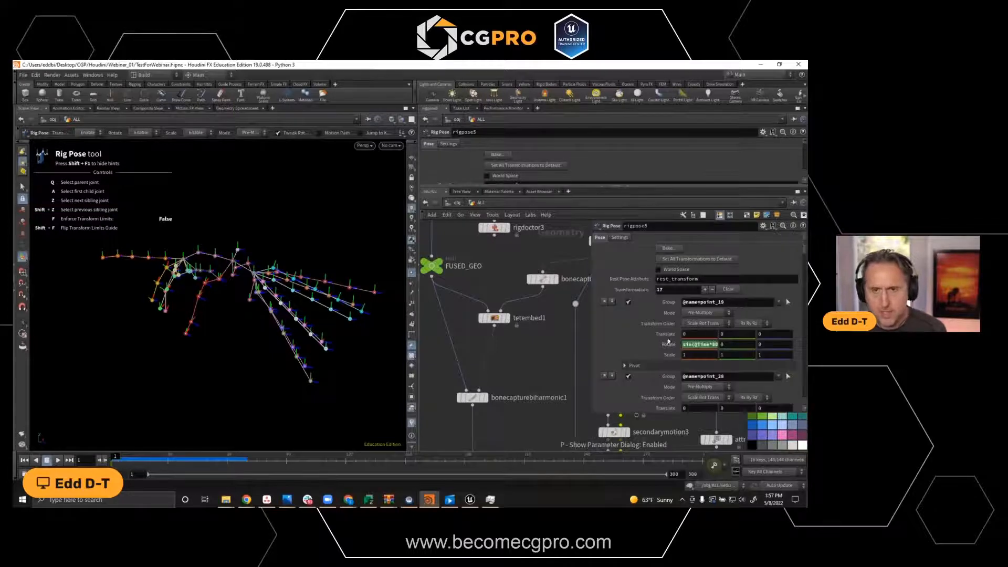
left_click_drag(805, 248, 805, 355)
scroll(718, 240, "up", 20)
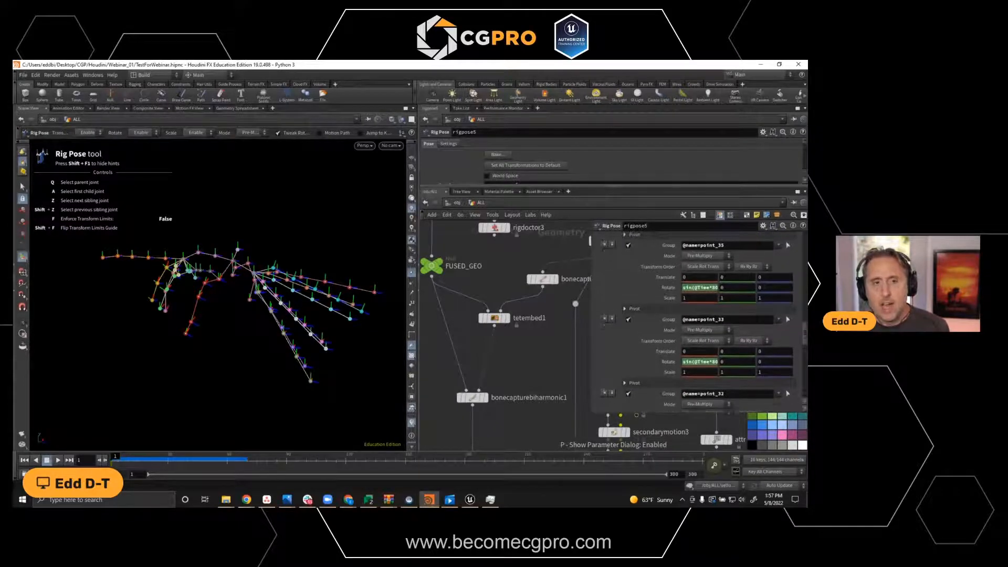
scroll(695, 320, "up", 15)
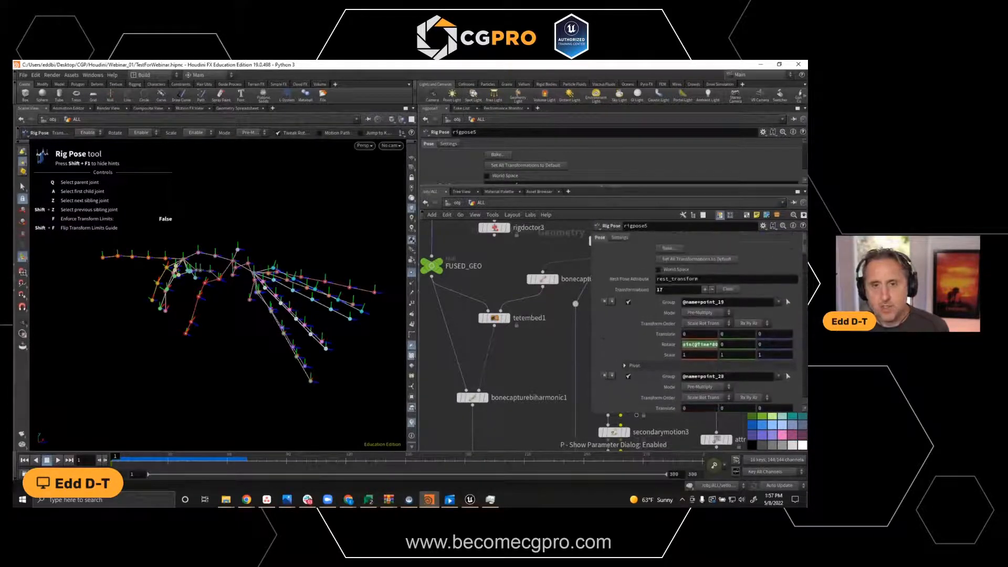
scroll(695, 320, "down", 5)
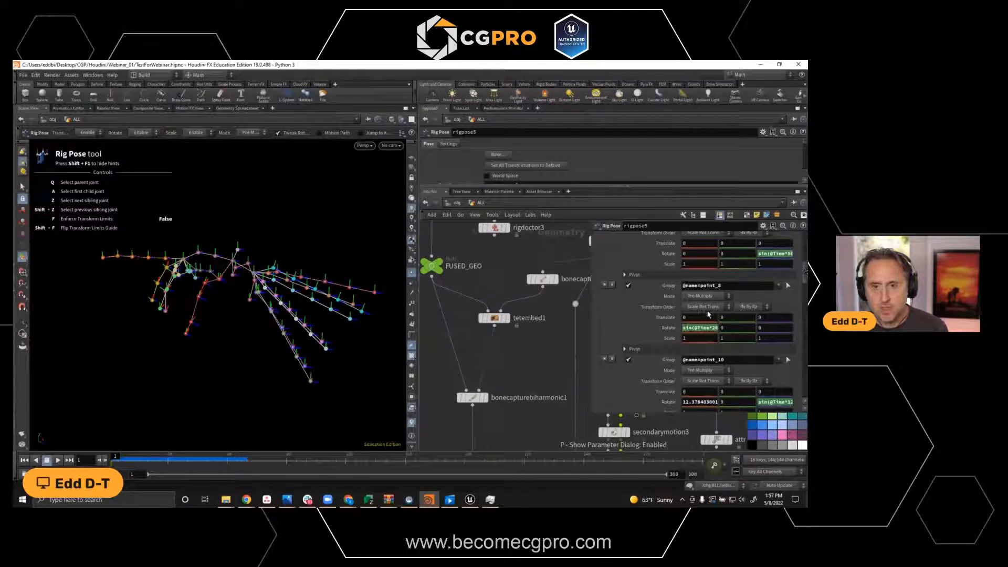
left_click(701, 328)
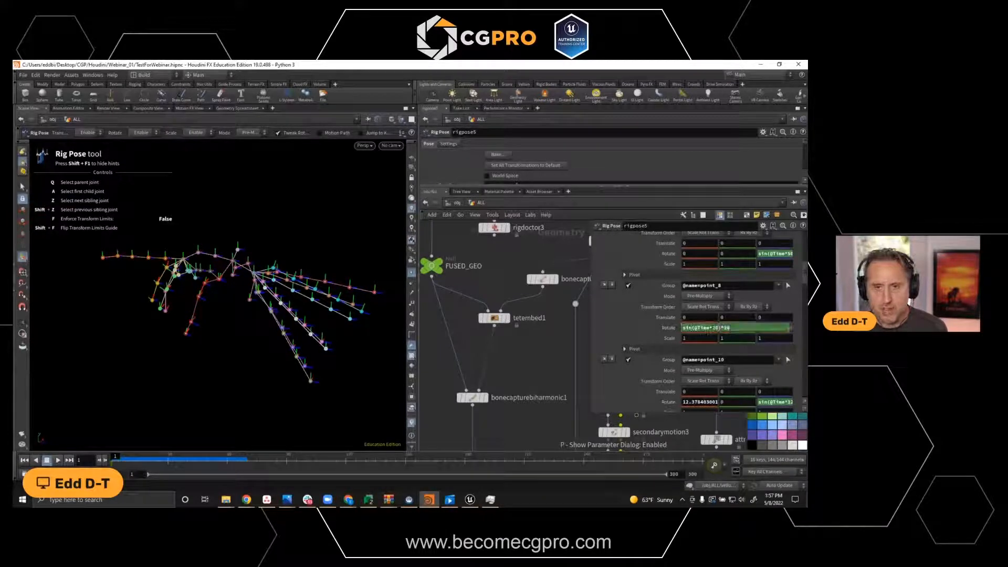
left_click(562, 346)
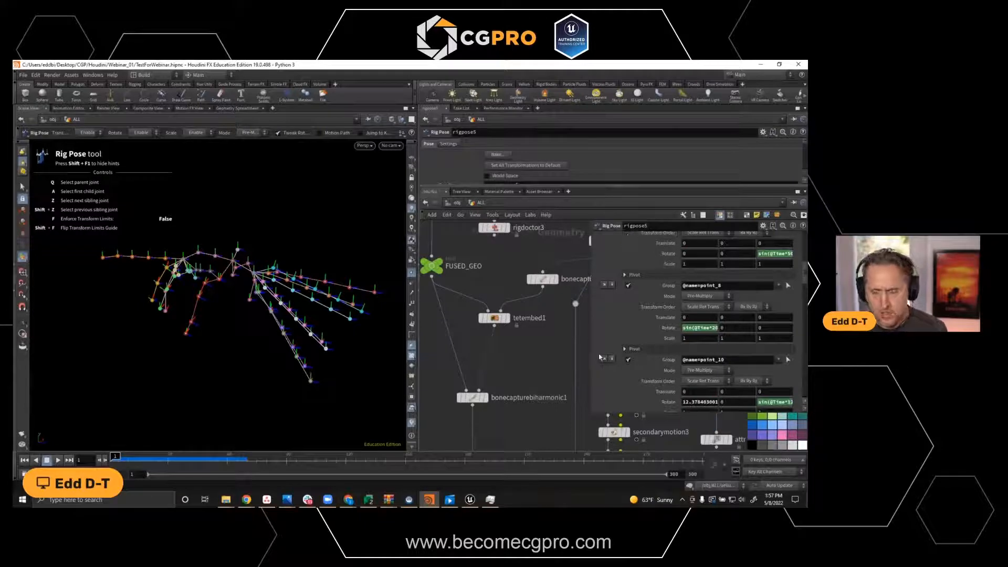
Close the parameter overlay and scrub the timeline to frame 117 to preview the rig pose animation.
key("p")
mouse_move(175, 452)
left_mouse_down()
mouse_move(137, 452)
mouse_move(278, 436)
mouse_move(202, 435)
mouse_move(304, 417)
mouse_move(156, 409)
mouse_move(251, 397)
mouse_move(404, 398)
mouse_move(294, 385)
mouse_move(340, 386)
left_mouse_up()
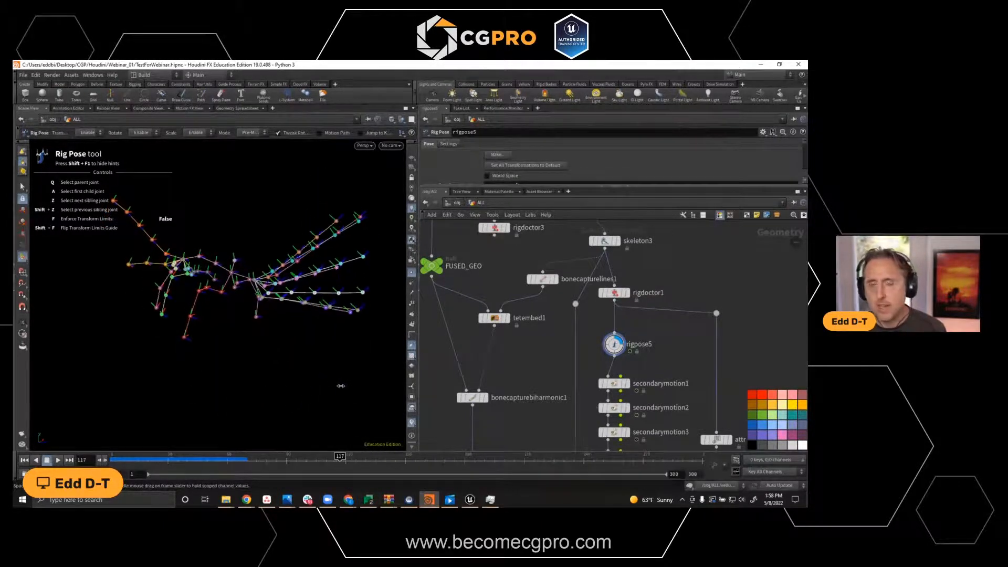
Display the output of secondarymotion1, dismiss the callback error, and scrub the timeline to frame 140 to preview the motion.
scroll(731, 278, "down", 4)
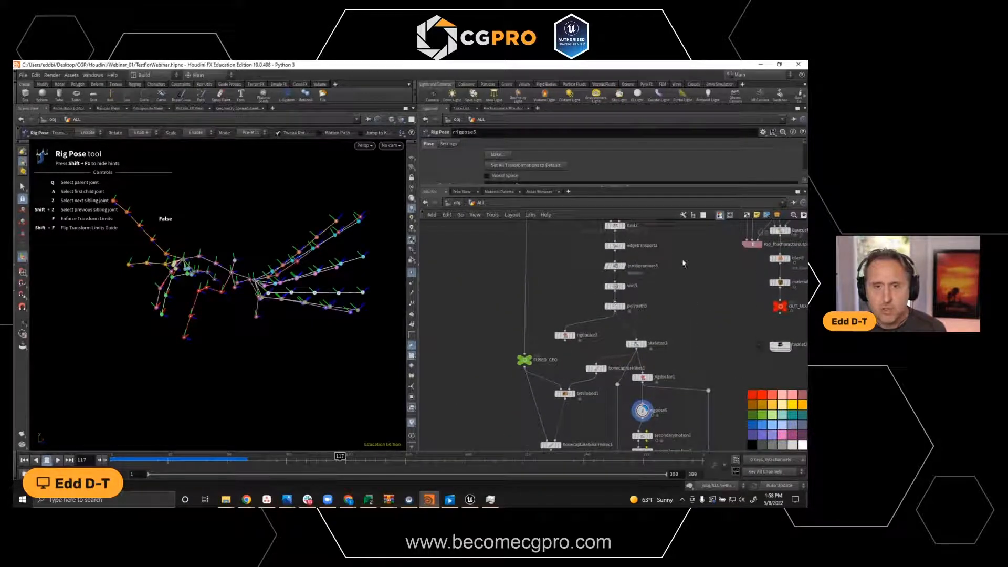
middle_click_drag(666, 263, 648, 287)
middle_click_drag(696, 360, 669, 291)
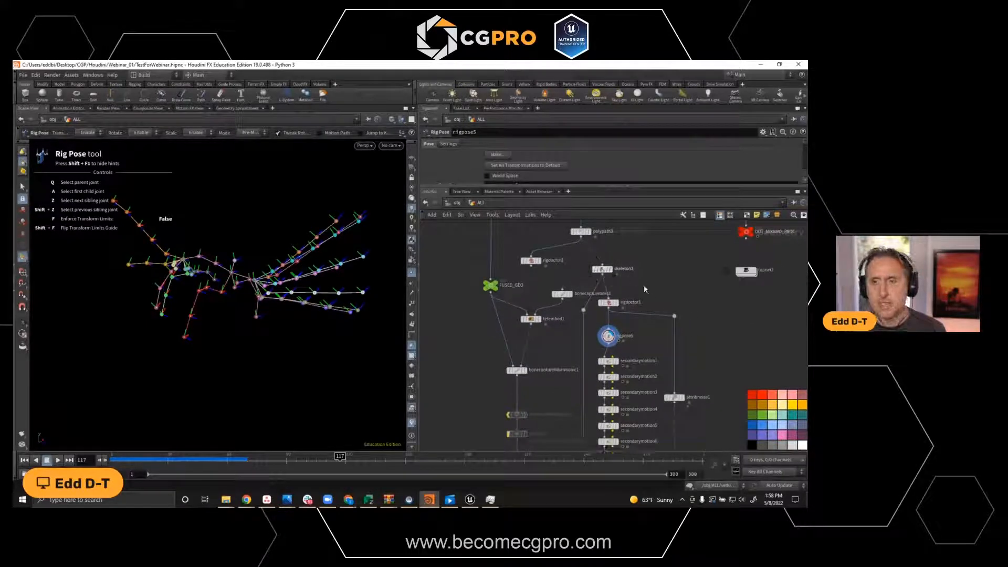
scroll(643, 289, "up", 3)
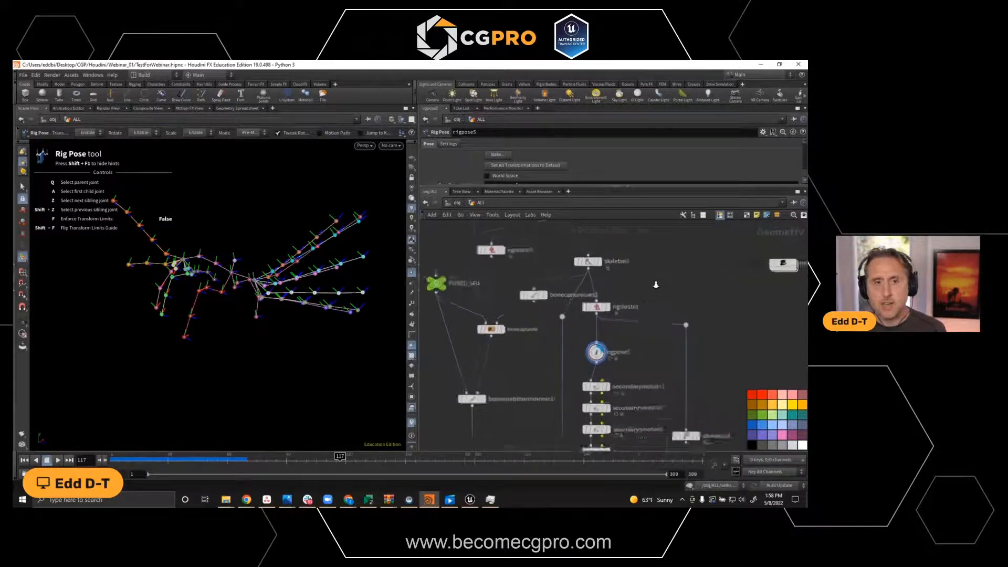
middle_click_drag(602, 325, 591, 276)
middle_click_drag(718, 371, 716, 317)
left_click(596, 261)
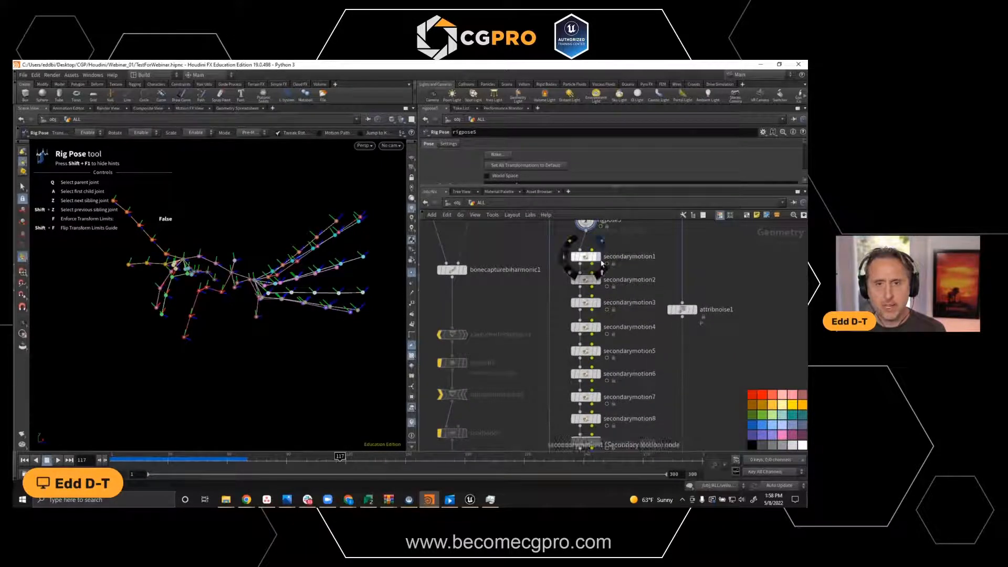
left_click(657, 280)
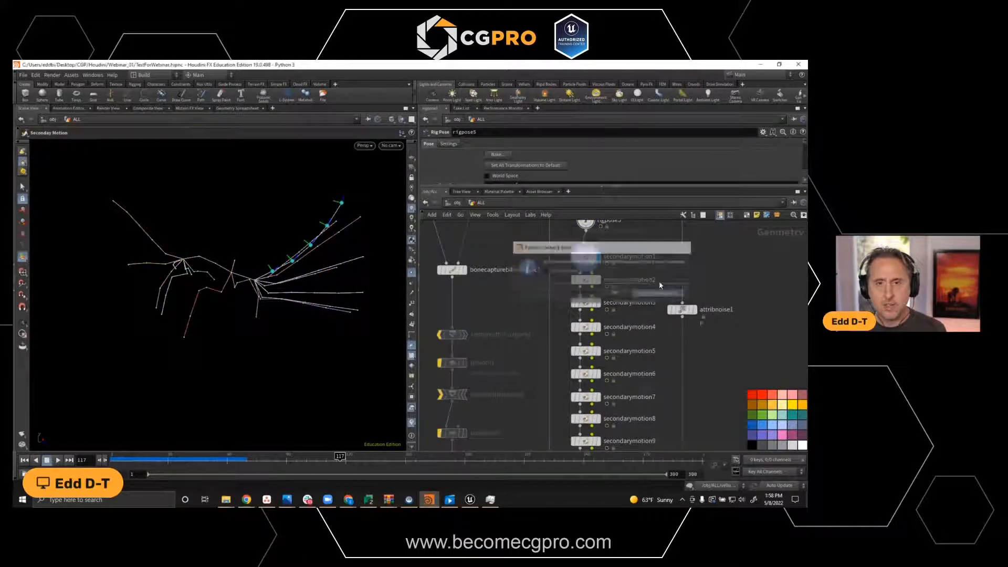
left_click_drag(221, 455, 279, 420)
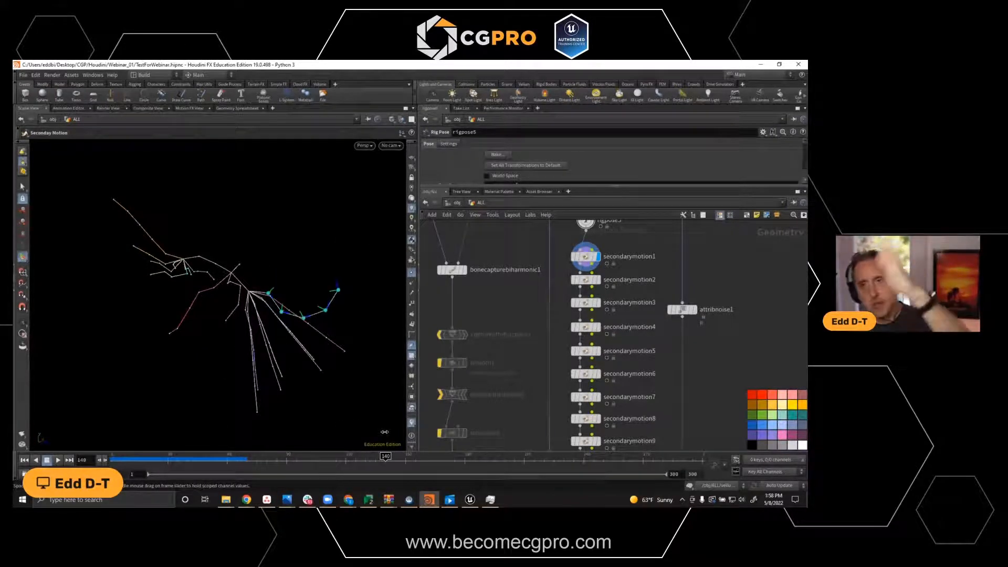
Scrub the timeline back and forth, stopping at frame 101, to preview the secondarymotion1 movement on the skeleton.
left_click_drag(384, 431, 334, 431)
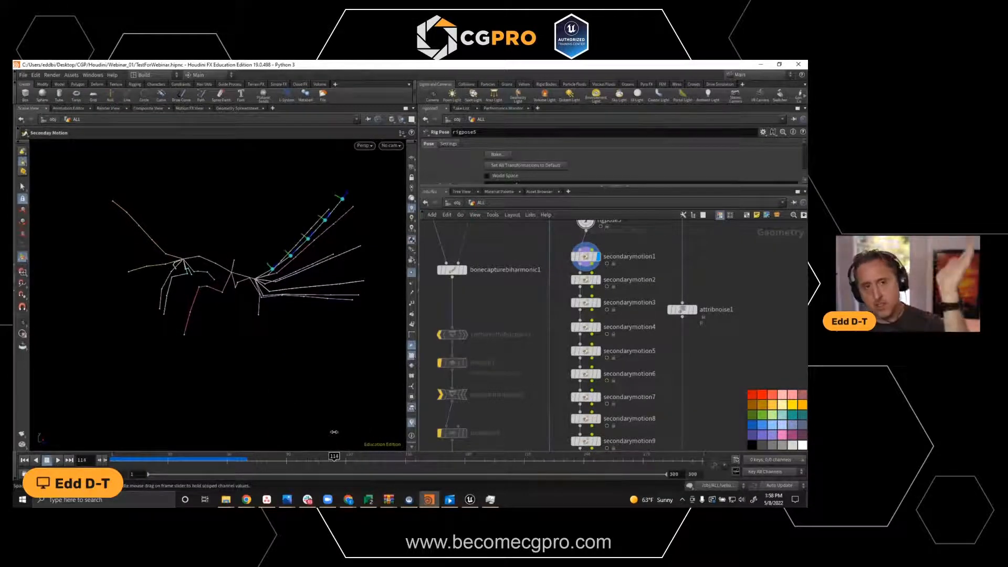
left_click_drag(448, 414, 203, 427)
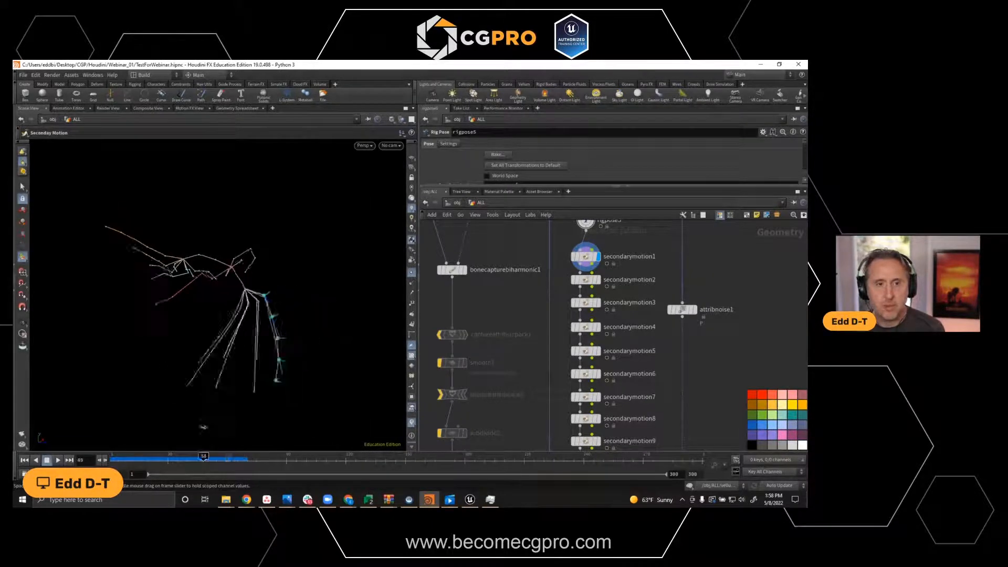
left_click_drag(275, 414, 298, 415)
Display the output of secondarymotion9, ignore future callback errors, and scrub the timeline to frame 98 to preview the combined motion.
middle_click_drag(721, 423, 720, 304)
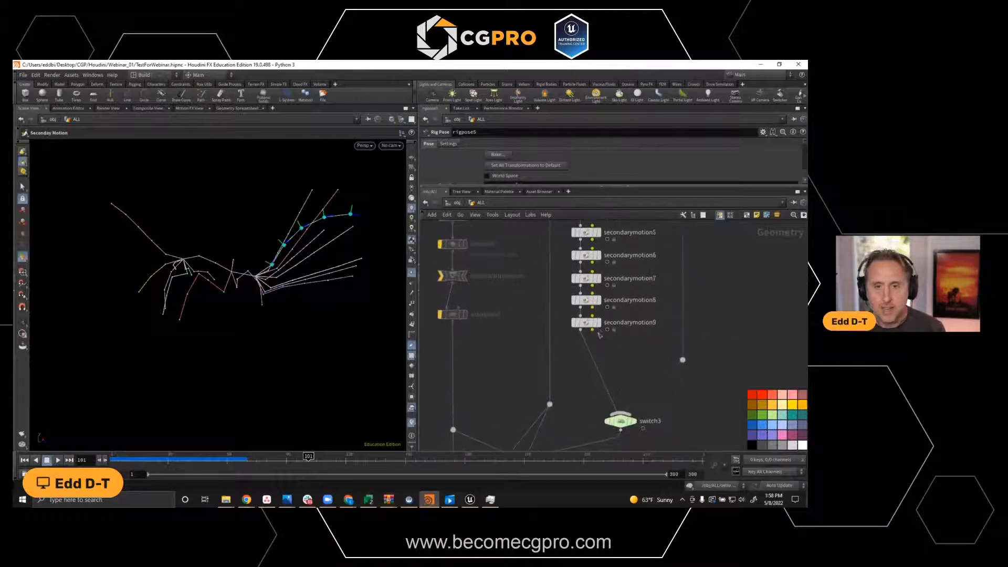
left_click(600, 326)
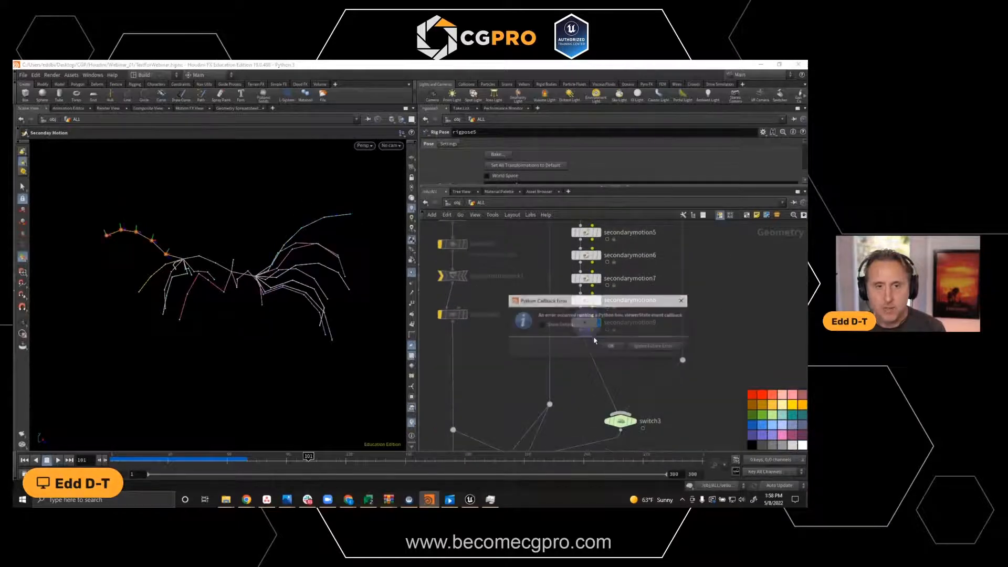
left_click(647, 348)
left_click_drag(193, 457, 270, 345)
Display the rest skeleton from the skeleton3 node and ignore its future Python callback errors.
middle_click_drag(697, 409, 728, 305)
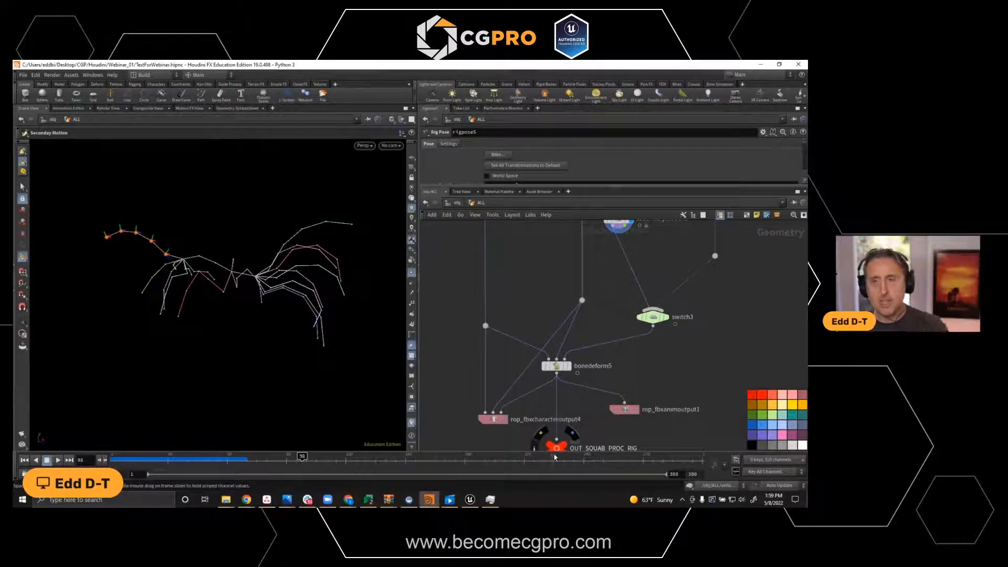
scroll(652, 372, "up", 10)
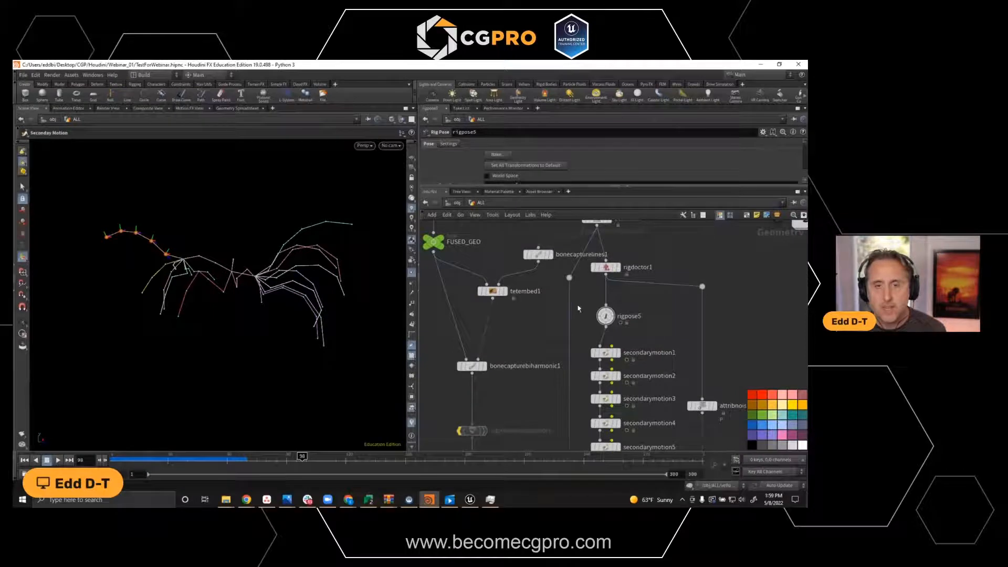
scroll(578, 309, "up", 2)
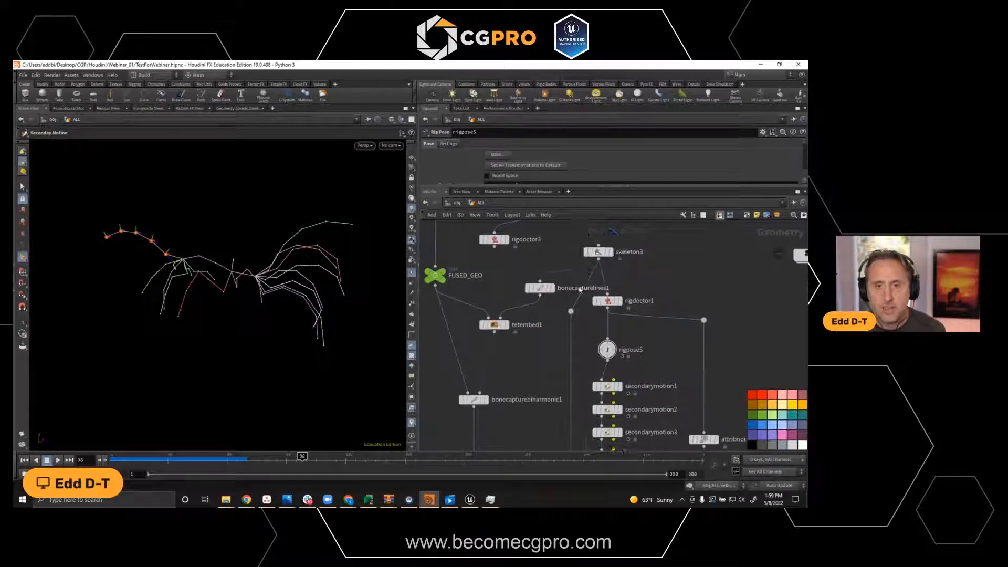
middle_click_drag(596, 253, 630, 267)
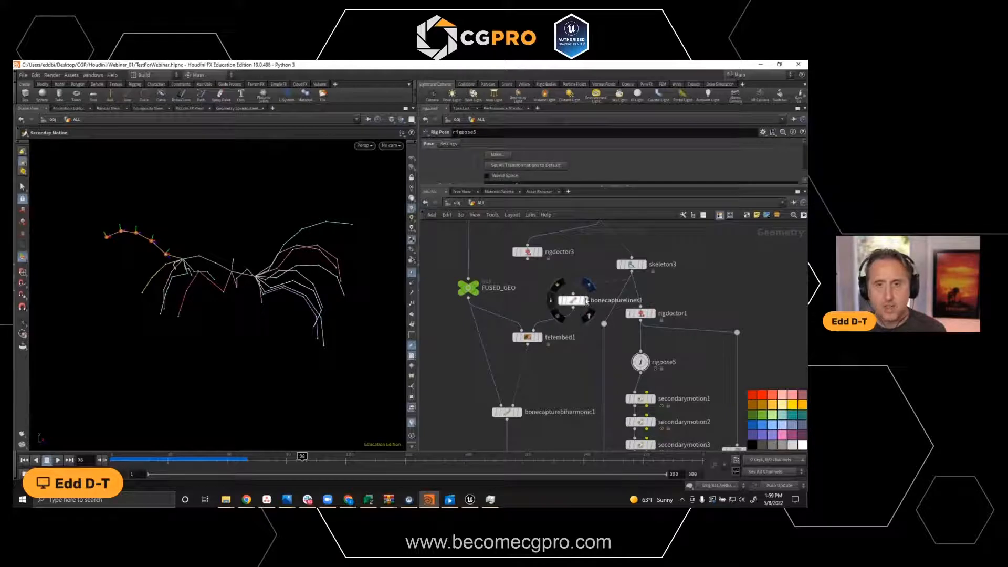
left_click(643, 267)
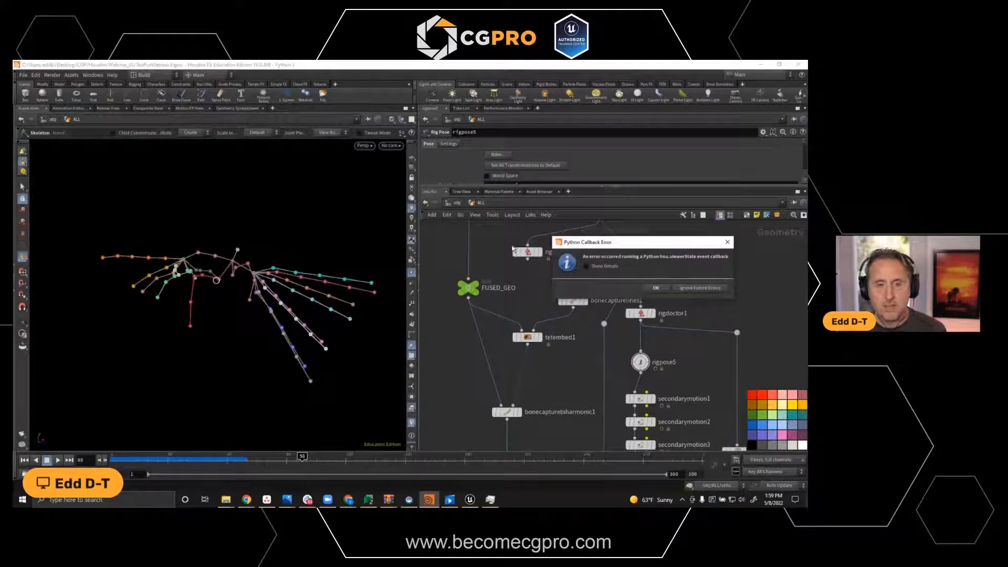
left_click(704, 288)
Display the output of bonecapturelines1 and inspect the capture lines from another angle.
left_click(585, 301)
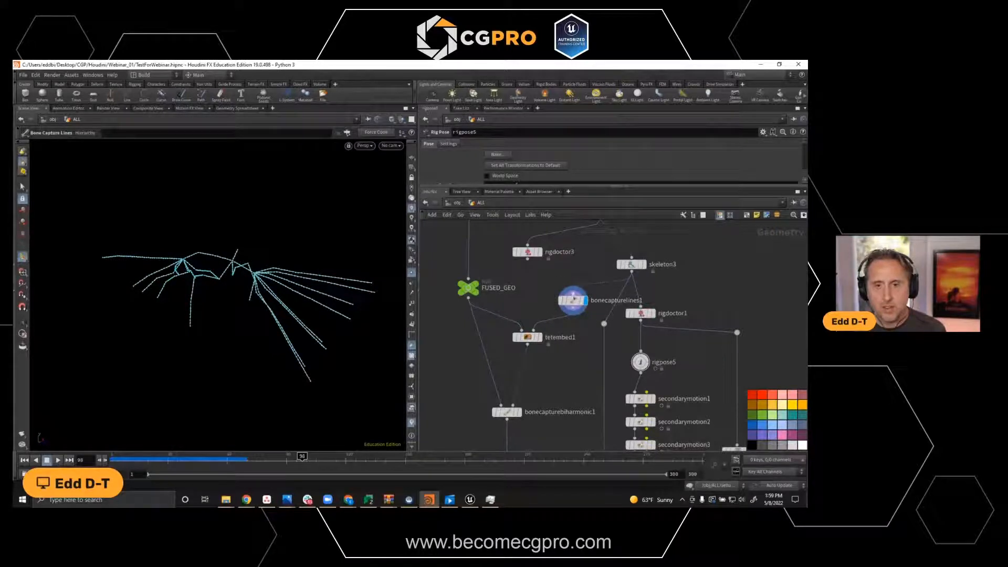
middle_click_drag(583, 366, 582, 341)
left_click_drag(234, 293, 247, 267)
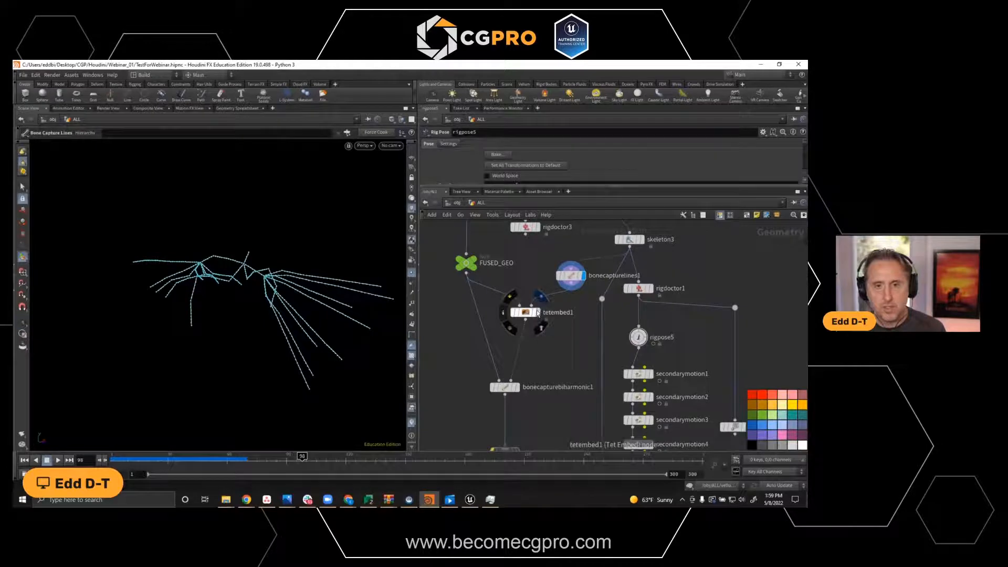
Display the output of tetembed1 and inspect the creature's tetrahedral mesh up close.
left_click(542, 304)
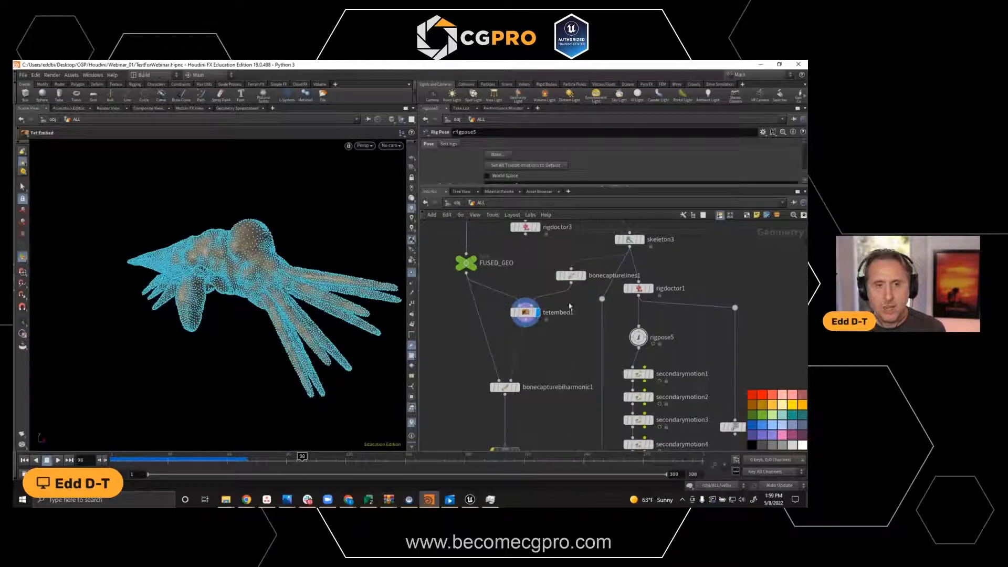
right_click_drag(225, 257, 272, 250, "alt")
left_click_drag(271, 250, 330, 252)
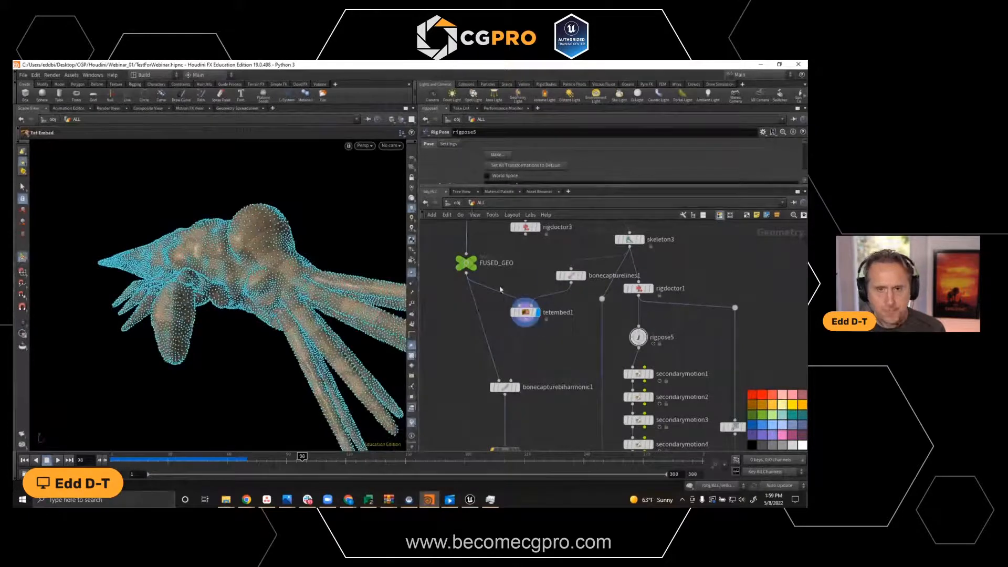
Display FUSED_GEO and switch back to tetembed1 to compare the original geometry with the tetrahedral mesh.
middle_click_drag(474, 261, 482, 285)
left_click(482, 284)
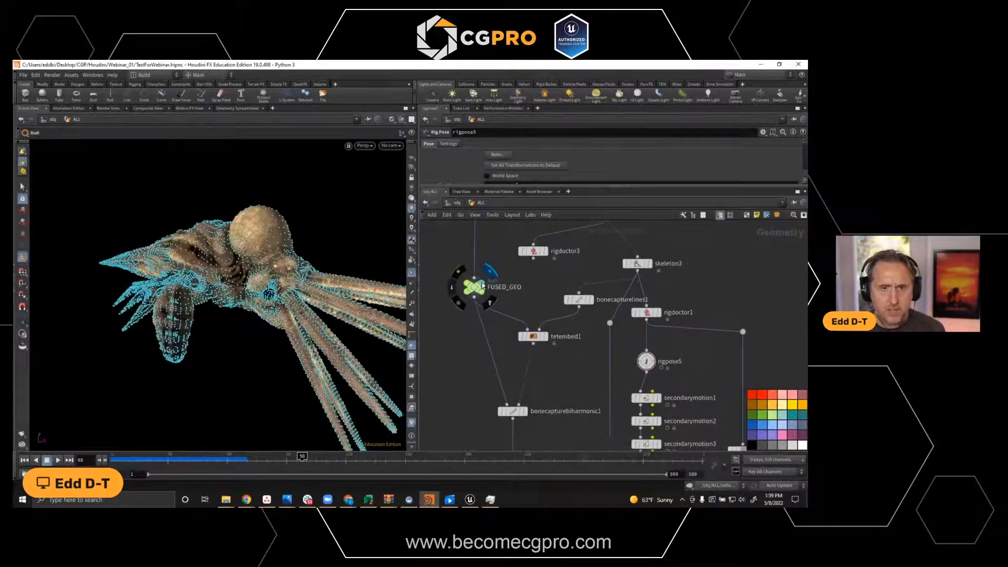
left_click(546, 338)
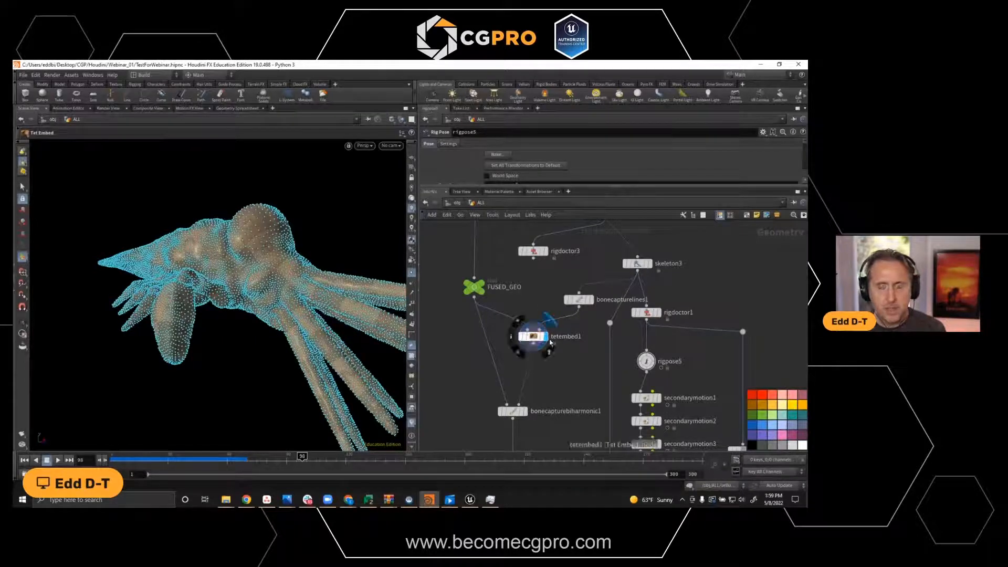
Display the output of bonecapturebiharmonic1 and inspect the coloured capture weights on the creature from several angles.
middle_click_drag(596, 371, 590, 335)
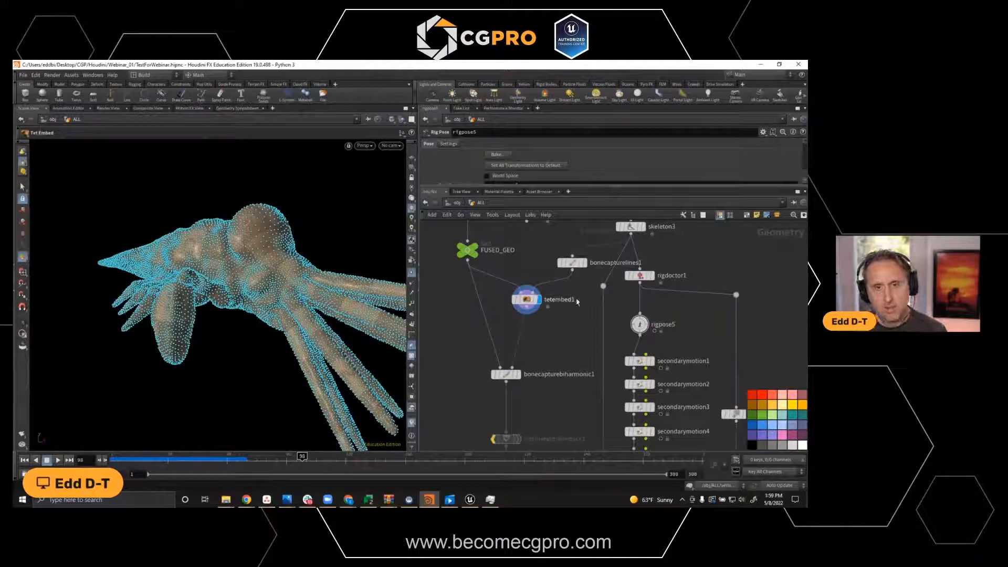
middle_click_drag(568, 413, 578, 356)
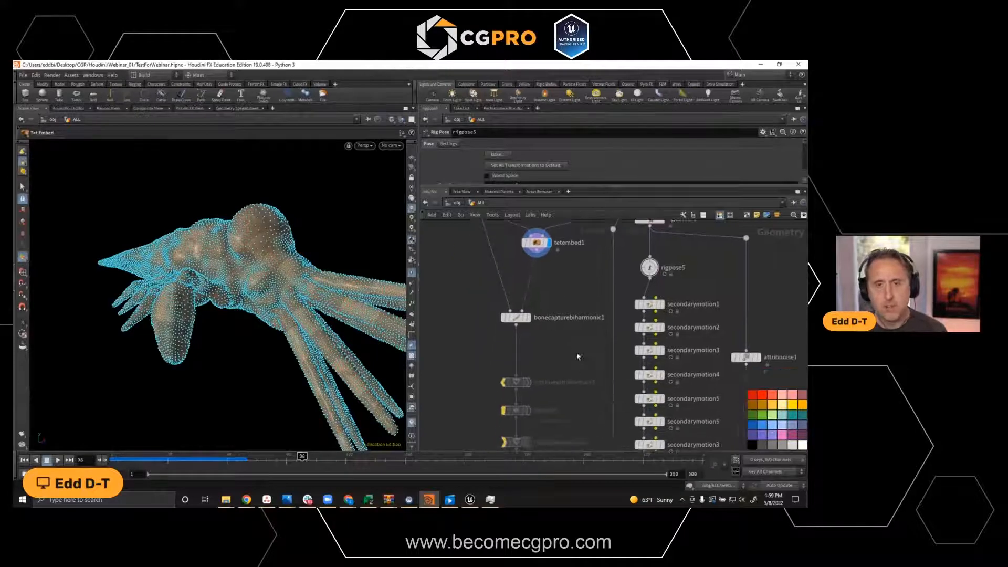
left_click(527, 317)
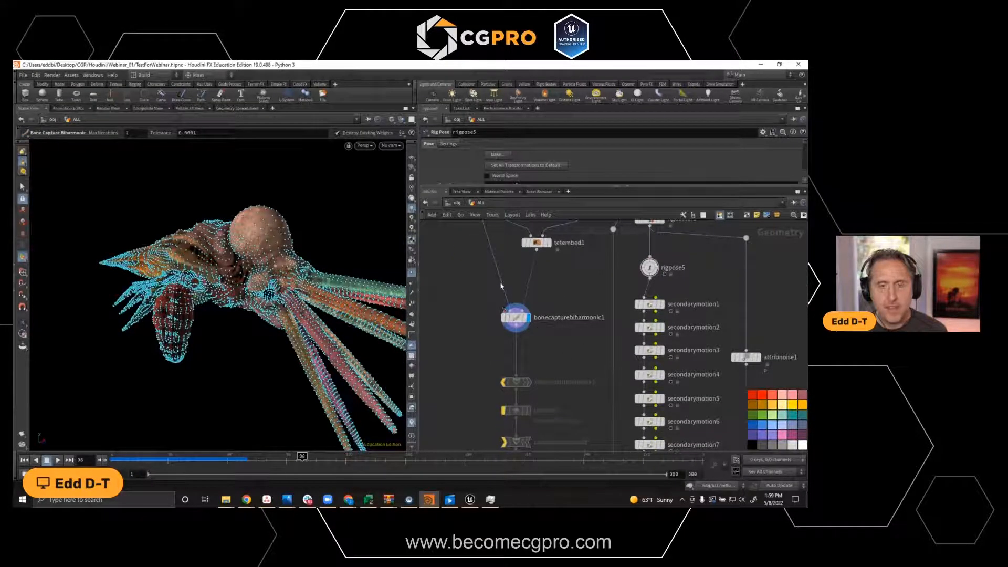
key("alt")
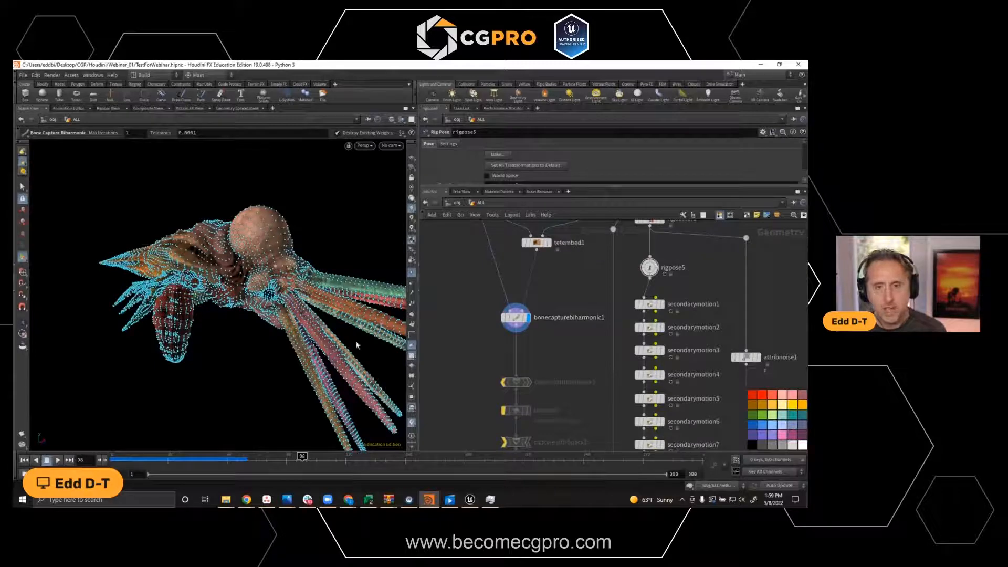
key("alt")
mouse_move(221, 327)
left_mouse_down("alt")
mouse_move(337, 313)
mouse_move(227, 328)
left_mouse_up("alt")
left_click_drag(342, 293, 294, 288, "alt")
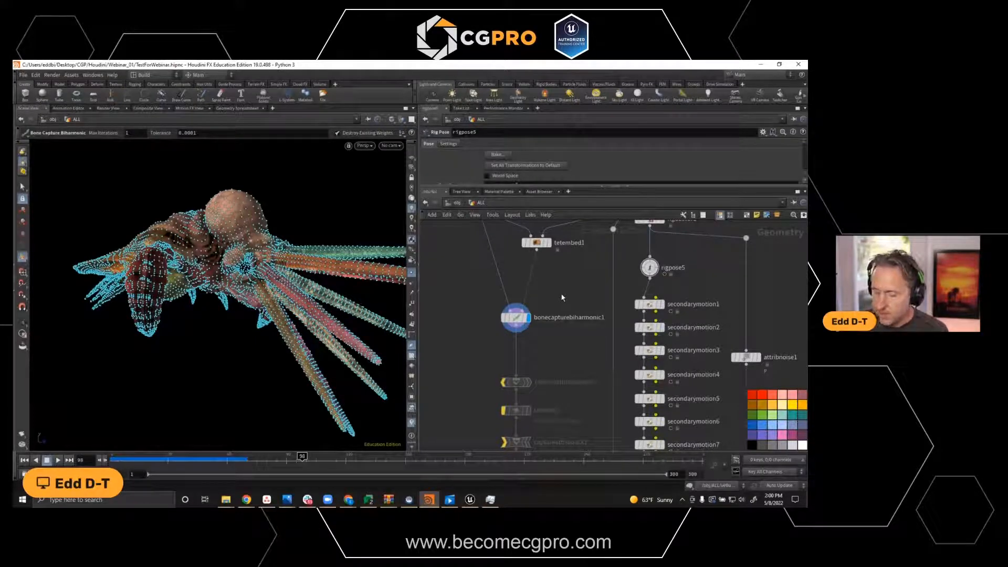
left_click_drag(375, 307, 315, 307, "alt")
Display the output of bonedeform5 and view the deformed creature from another angle.
middle_click_drag(596, 409, 595, 247)
scroll(582, 336, "down", 3)
scroll(577, 316, "down", 2)
middle_click_drag(616, 404, 596, 344)
scroll(609, 327, "up", 4)
scroll(609, 325, "up", 2)
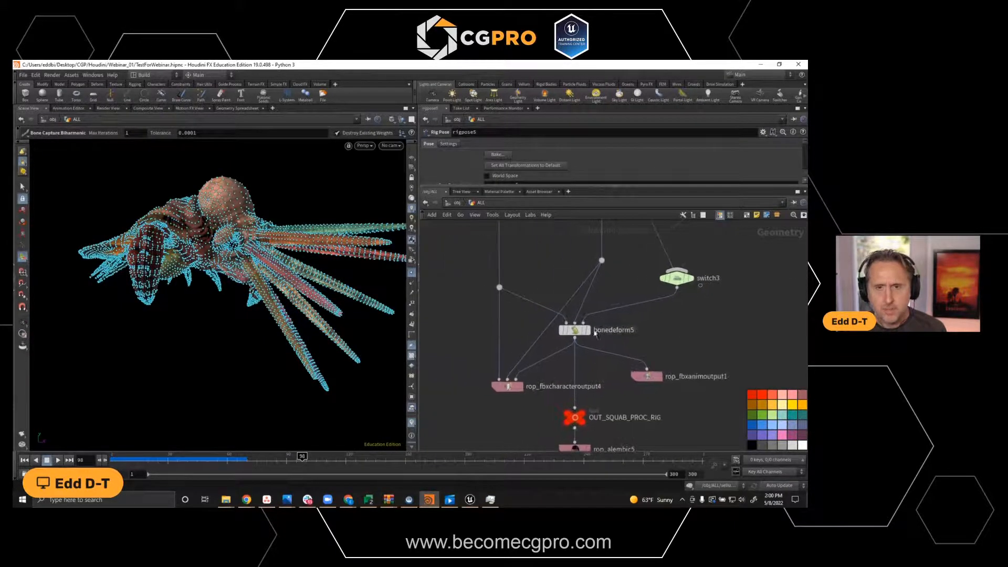
mouse_move(592, 336)
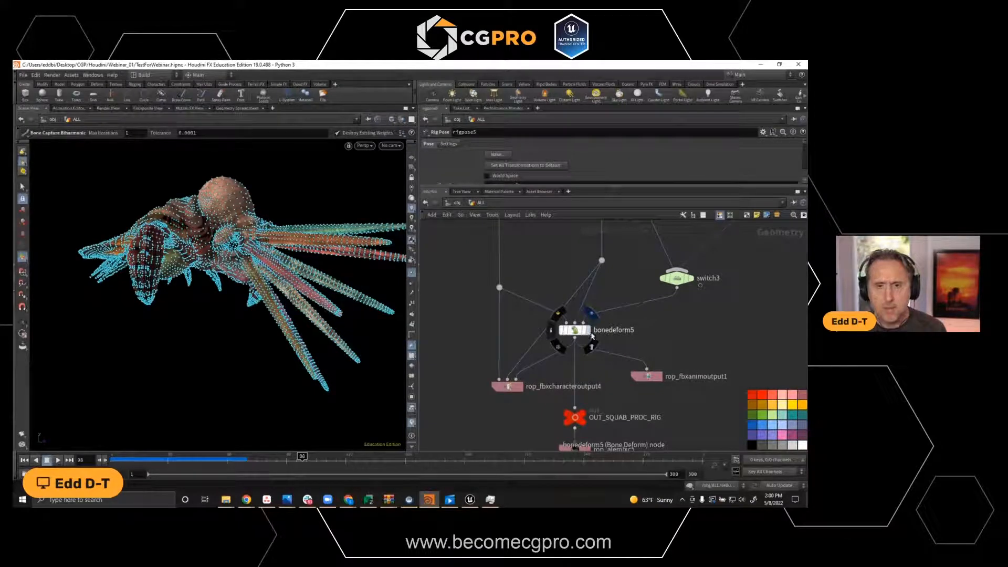
middle_click_drag(623, 268, 626, 288)
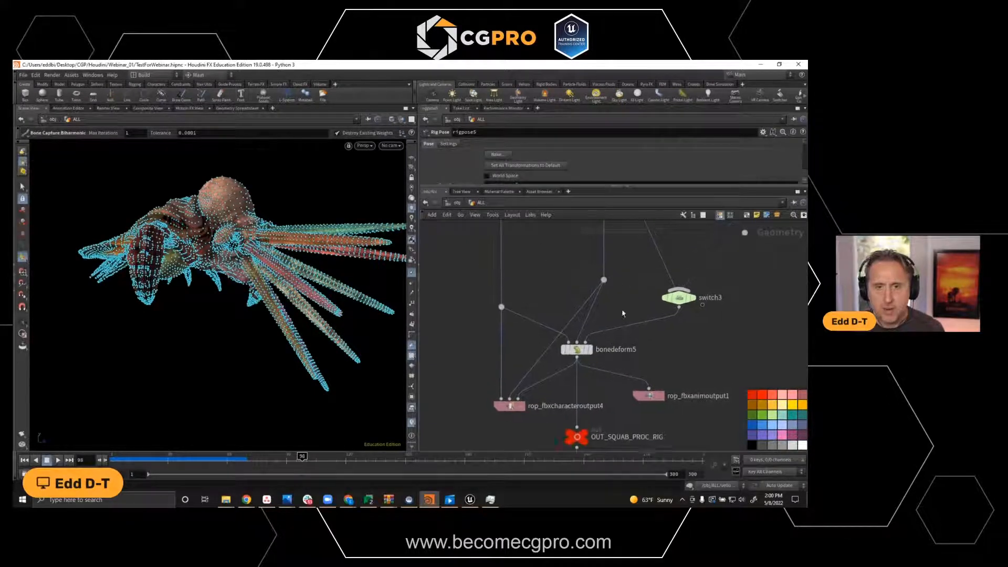
left_click(593, 333)
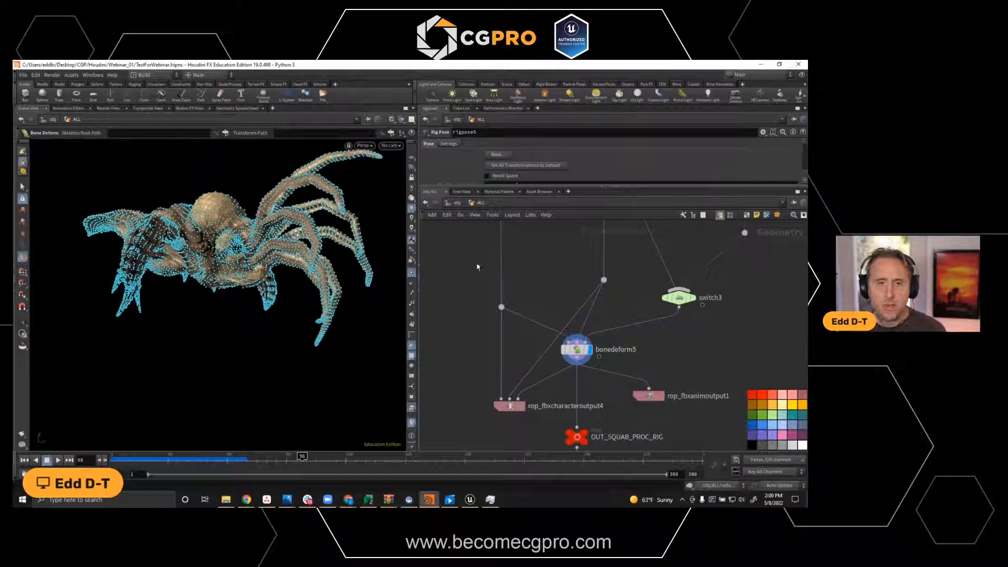
key("Escape")
left_click_drag(252, 273, 301, 282)
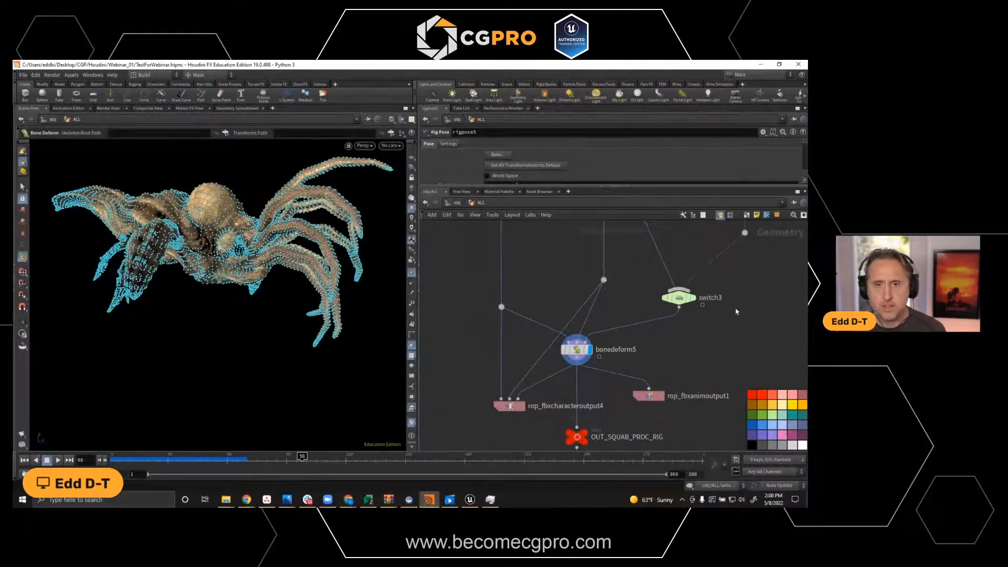
Examine how the capture branch and the secondary motion chain of the node network feed into bonedeform5.
scroll(719, 310, "down", 5)
middle_click_drag(729, 269, 710, 286)
middle_click_drag(695, 235, 695, 304)
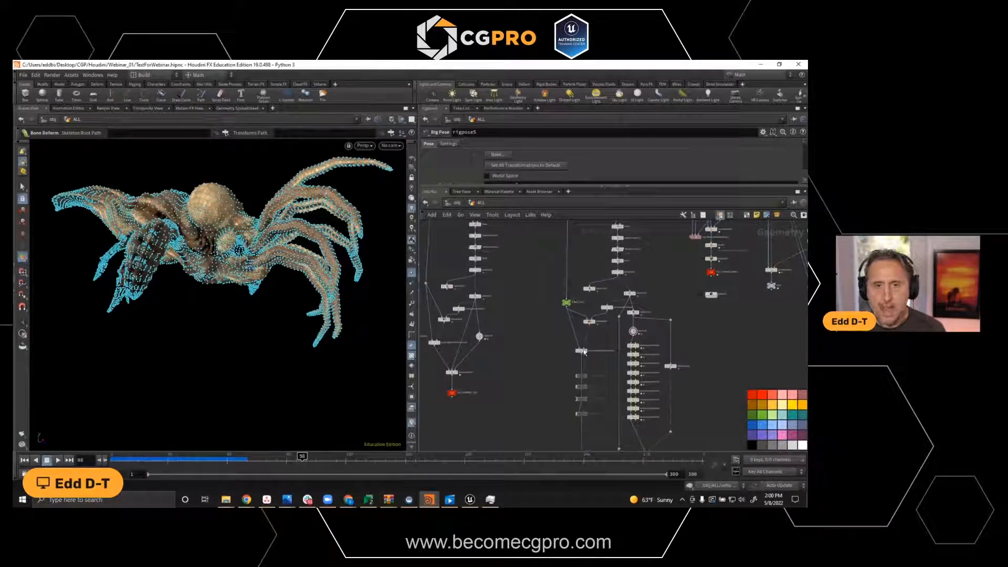
middle_click_drag(579, 430, 580, 347)
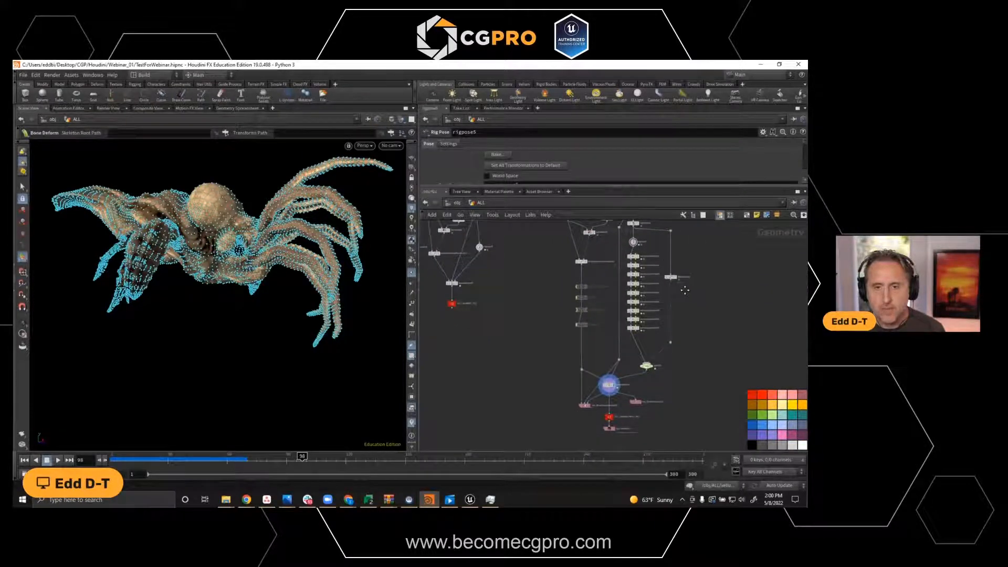
middle_click_drag(693, 298, 692, 325)
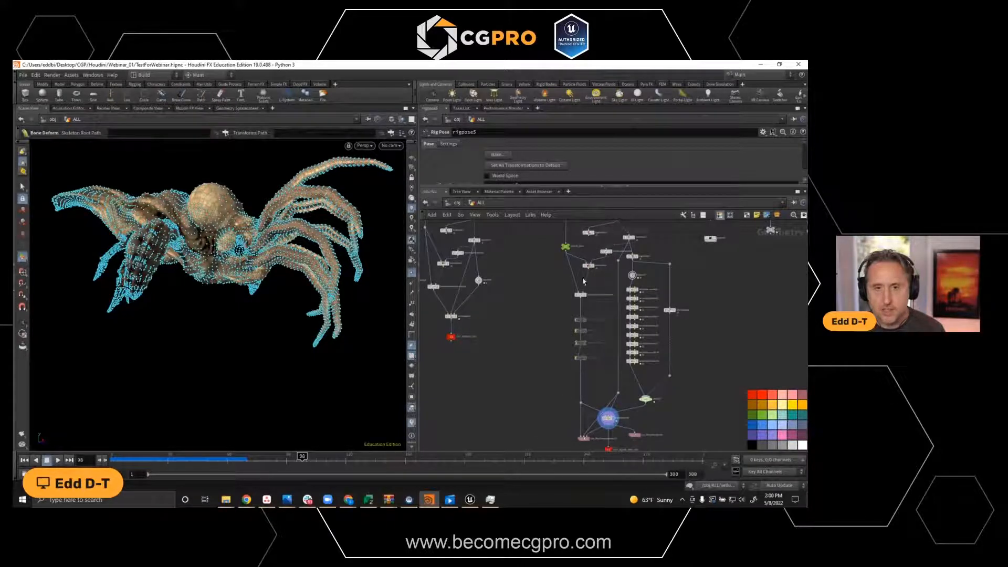
scroll(593, 310, "up", 6)
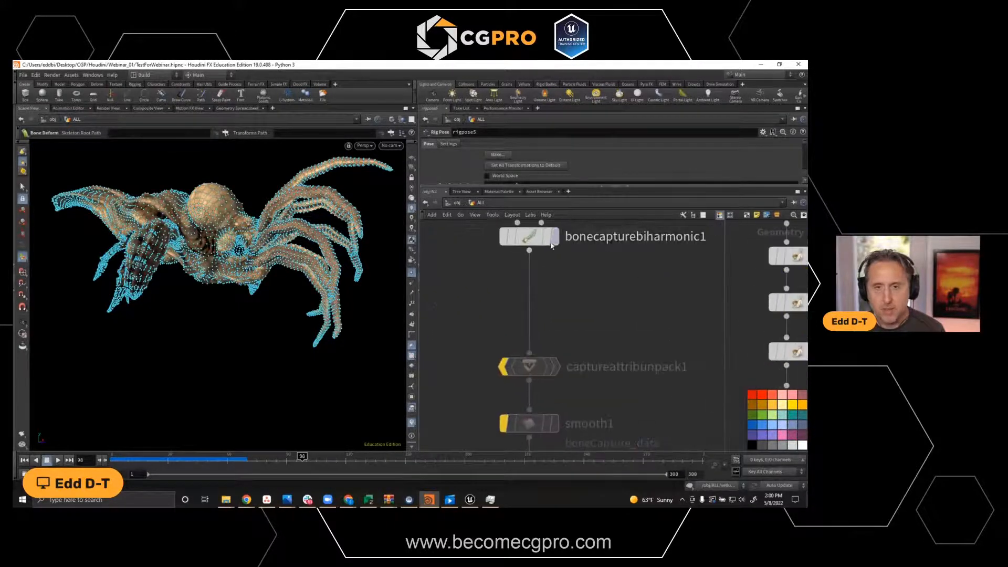
scroll(654, 253, "down", 6)
middle_click_drag(648, 283, 596, 325)
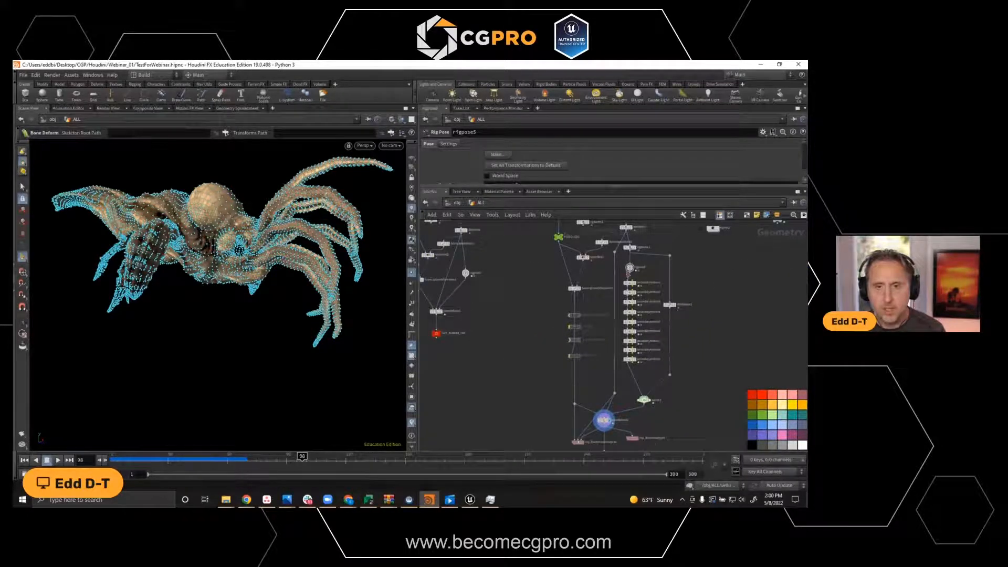
middle_click_drag(620, 269, 617, 279)
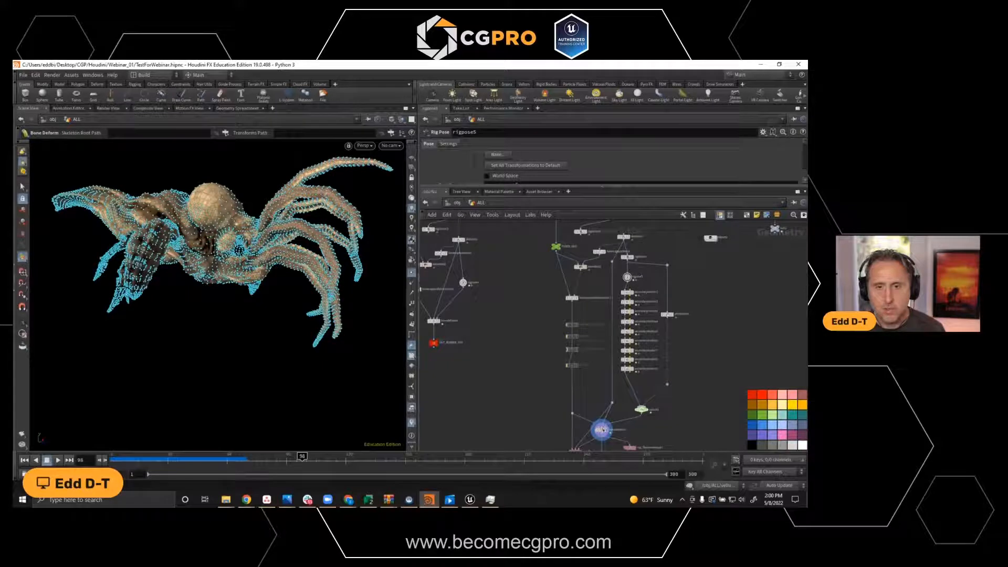
middle_click_drag(696, 425, 712, 314)
scroll(644, 325, "up", 6)
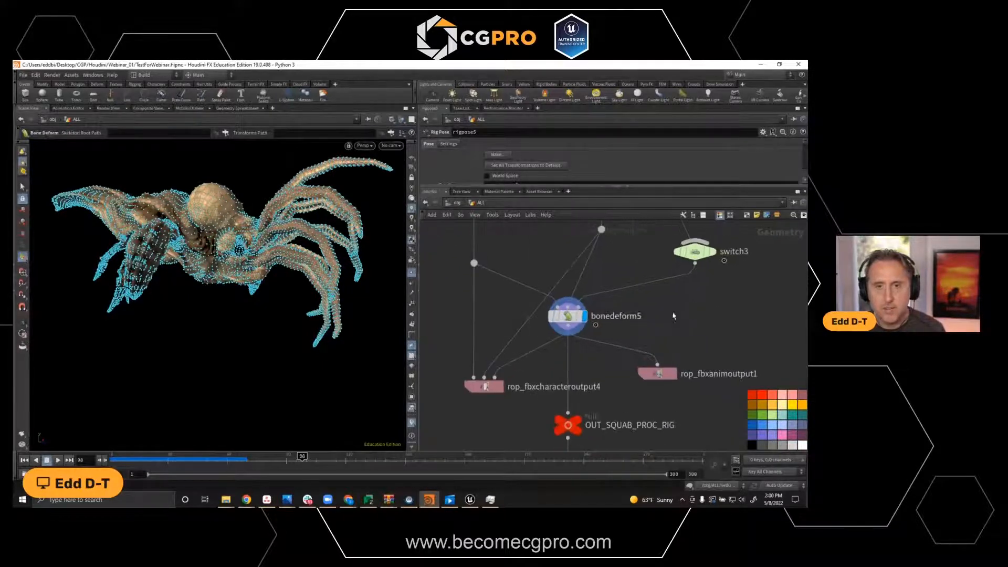
Select bonedeform5, scrub the timeline to frame 54, and turn off the point display in the viewport.
left_click(570, 320)
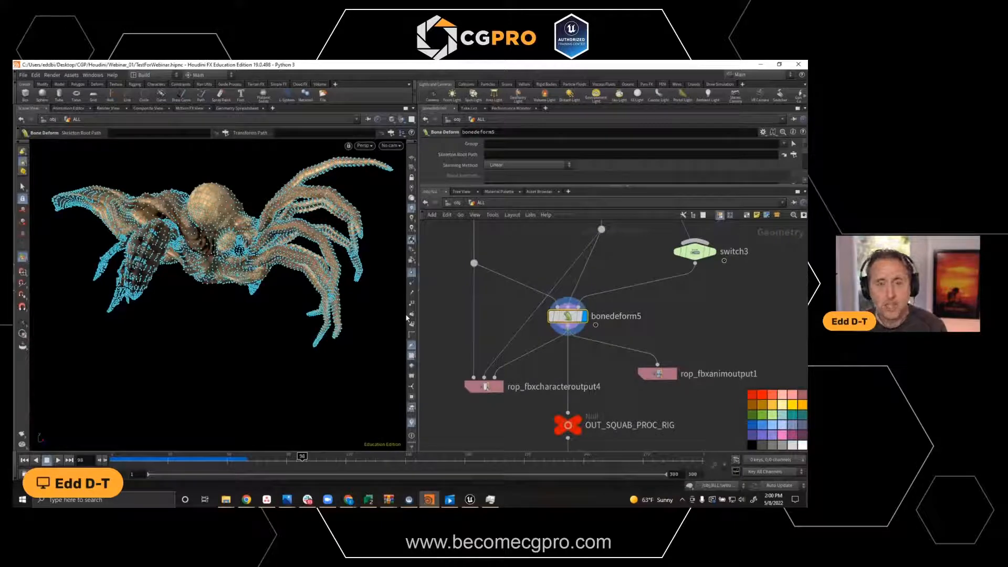
left_click_drag(296, 458, 215, 437)
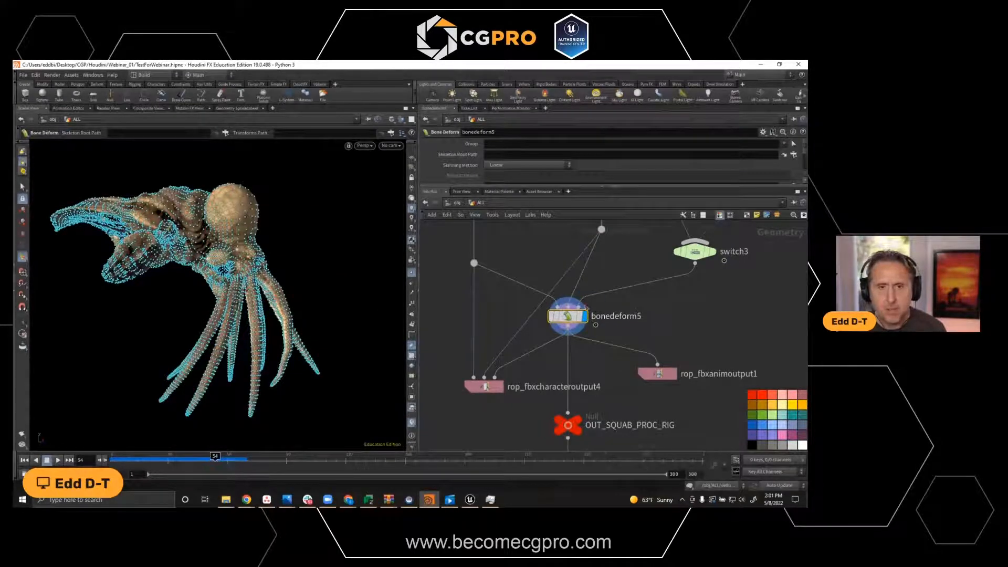
left_click(411, 274)
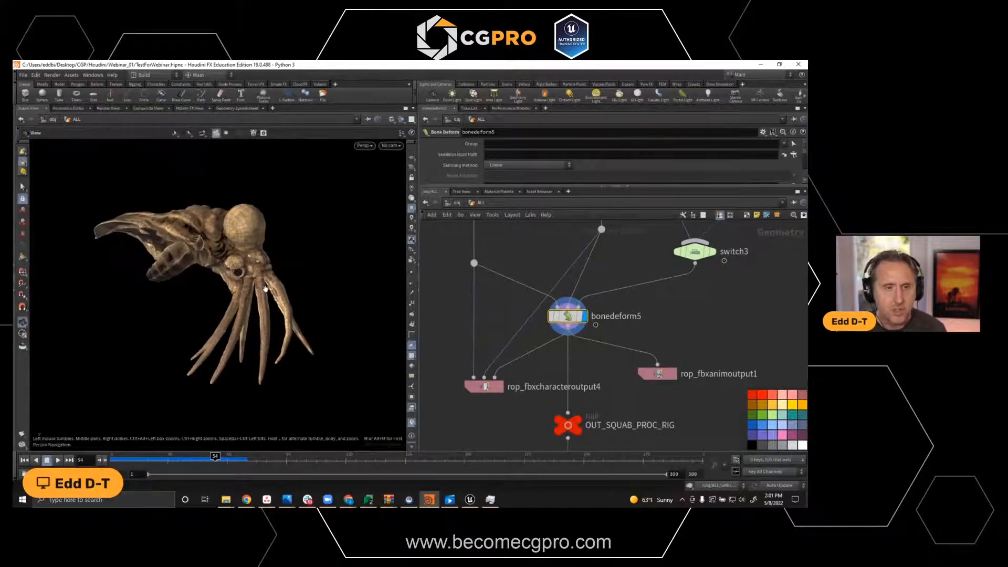
Scrub to frame 83 through the animation of the bonedeform5 creature and view its deformation from several angles.
left_click_drag(178, 458, 200, 399)
left_click_drag(139, 403, 167, 297)
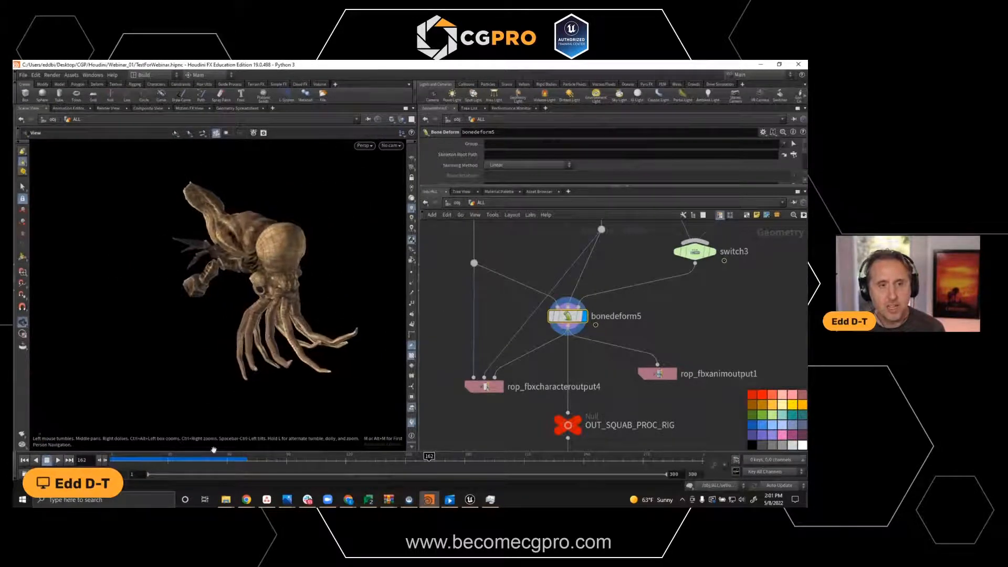
left_click(128, 460)
left_click_drag(143, 461, 211, 463)
left_click_drag(210, 320, 254, 295, "alt")
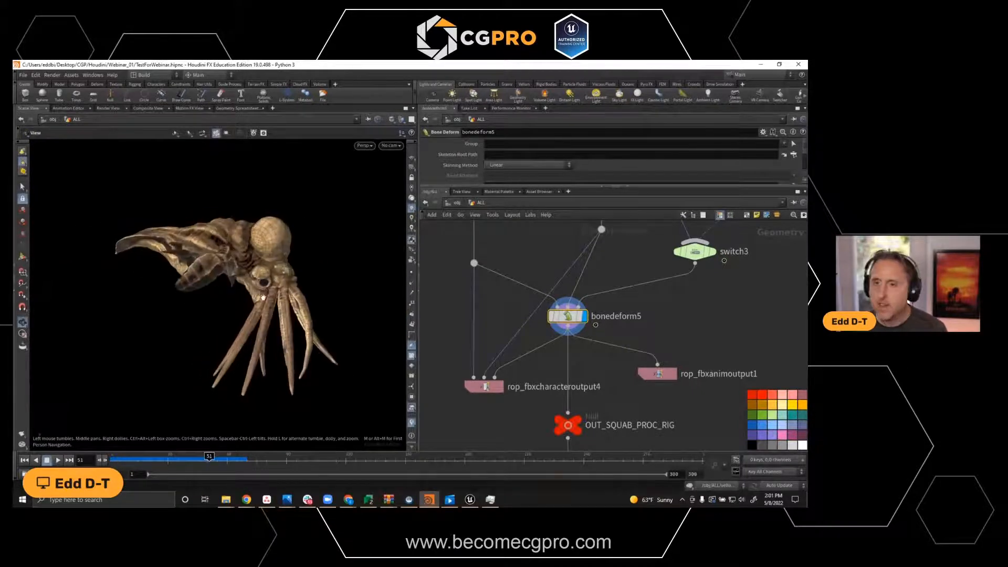
right_click_drag(268, 324, 265, 311, "alt")
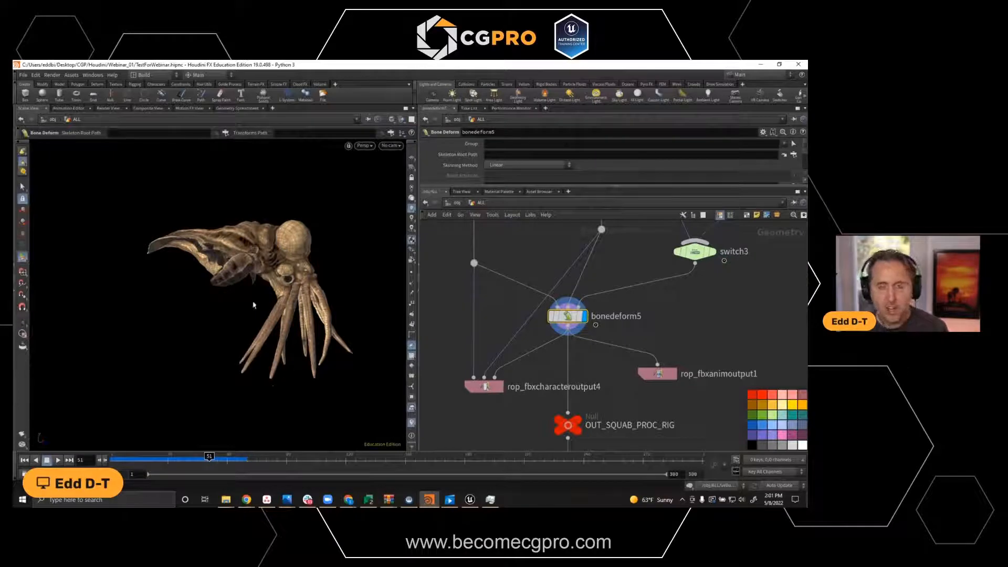
left_click_drag(265, 273, 267, 244, "alt")
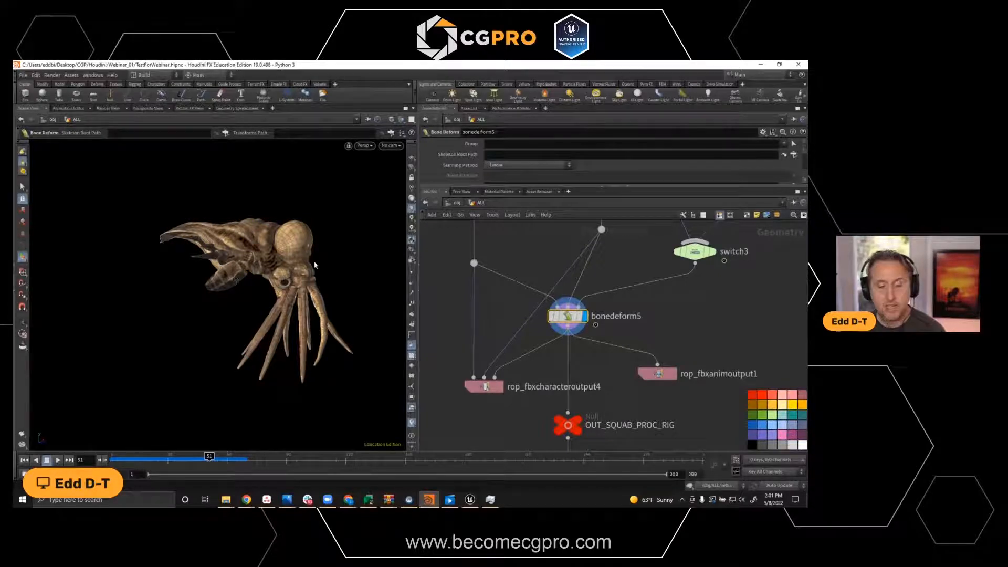
left_click_drag(208, 458, 273, 414)
Look over the rop_alembic5 export under OUT_SQUAB_PROC_RIG, and display and select the OUT_RUBBER_TOY null.
scroll(695, 310, "down", 3)
right_click_drag(695, 310, 742, 319)
middle_click_drag(742, 319, 706, 311)
scroll(643, 382, "up", 5)
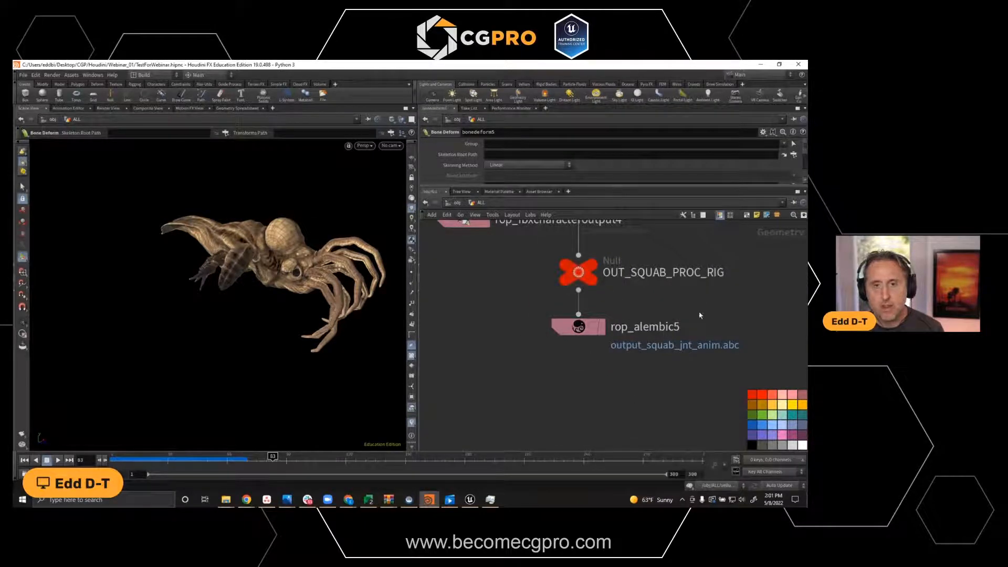
scroll(700, 315, "down", 6)
middle_click_drag(701, 318, 664, 397)
middle_click_drag(709, 281, 700, 356)
mouse_move(530, 296)
middle_mouse_down()
mouse_move(573, 339)
mouse_move(625, 452)
middle_mouse_up()
mouse_move(612, 358)
middle_mouse_down()
mouse_move(614, 427)
mouse_move(594, 306)
mouse_move(610, 239)
middle_mouse_up()
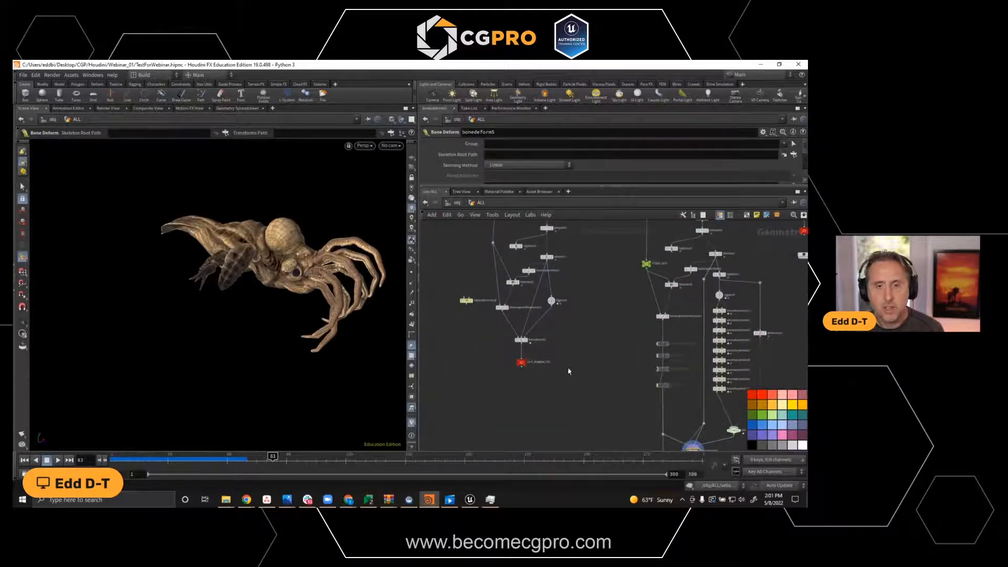
scroll(551, 362, "up", 5)
left_click(508, 313)
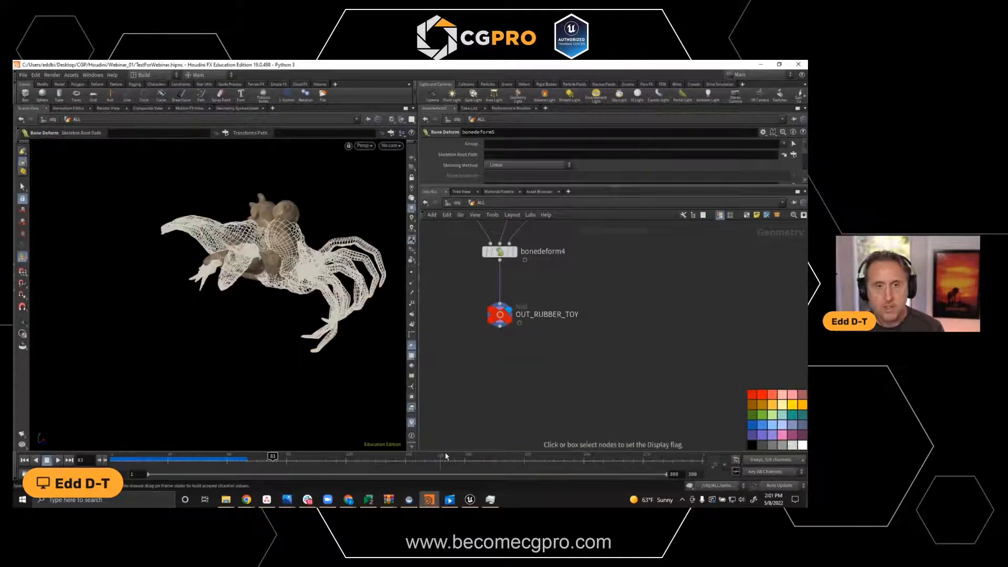
left_click(501, 315)
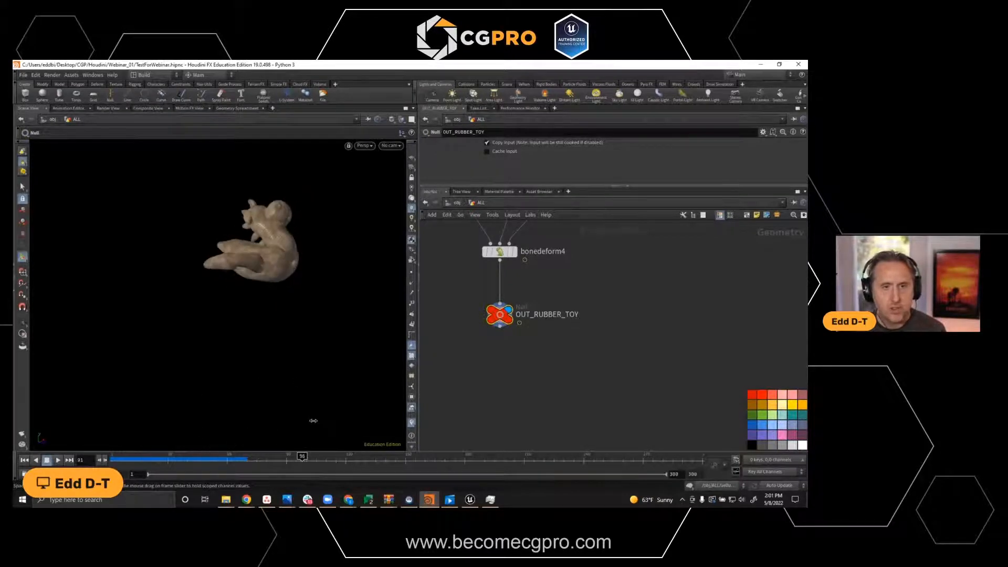
View the deformed rubber toy from another angle and scrub through its animation.
key("Escape")
left_click_drag(353, 246, 289, 315, "alt")
left_click_drag(160, 460, 429, 400)
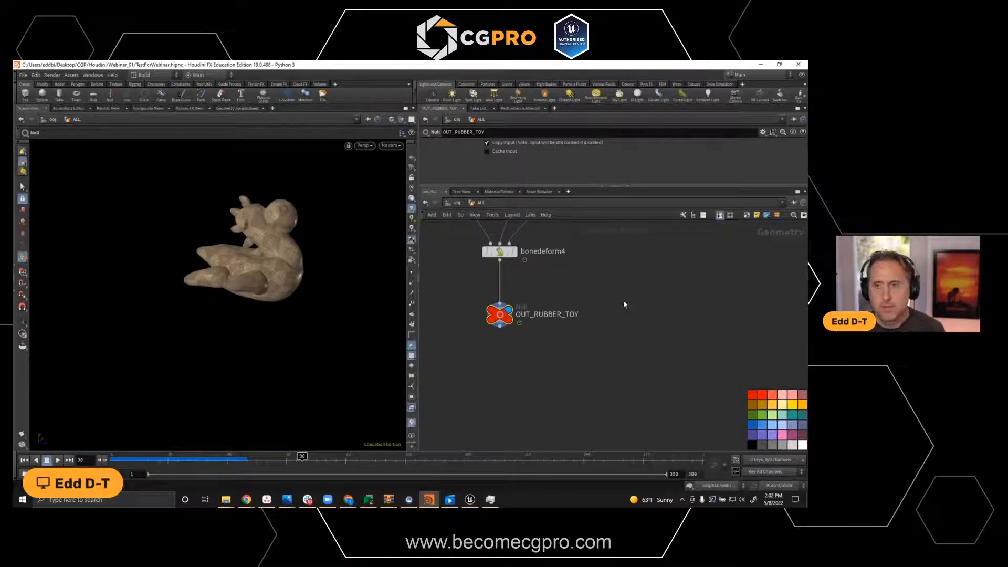
Display and select the null ending the Motion Clip Blending branch, and scrub the timeline back near the start.
scroll(497, 297, "down", 10)
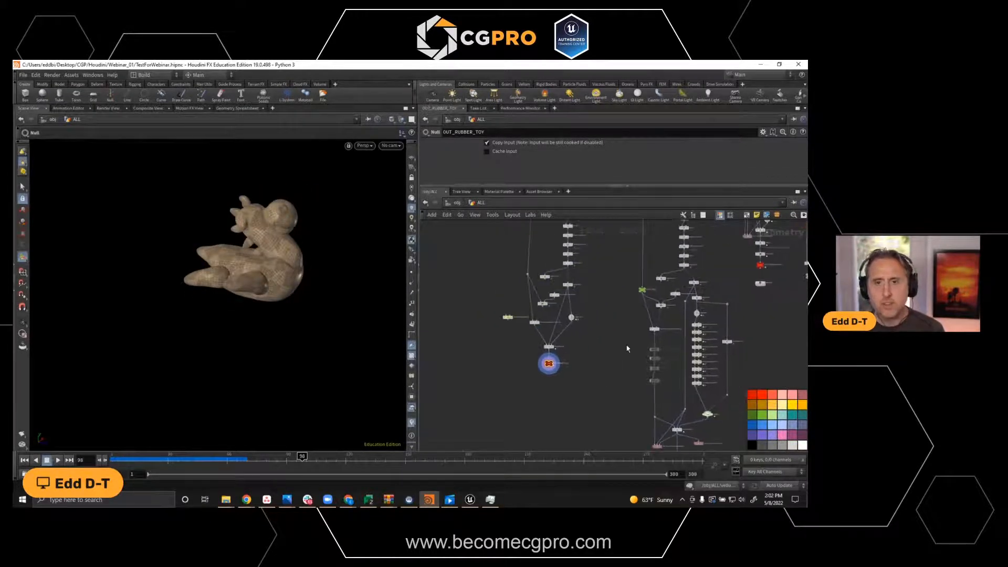
scroll(612, 323, "up", 2)
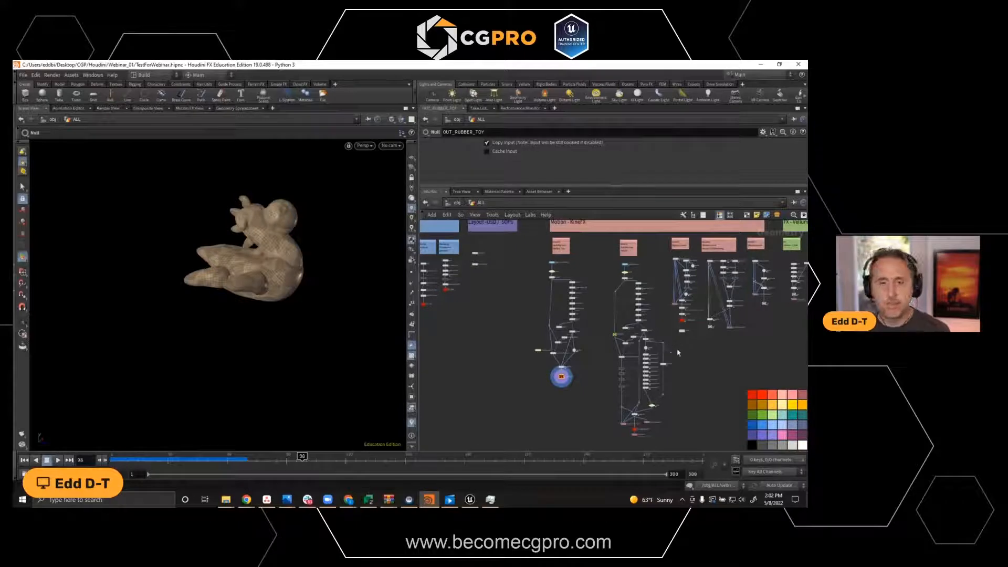
scroll(694, 349, "up", 5)
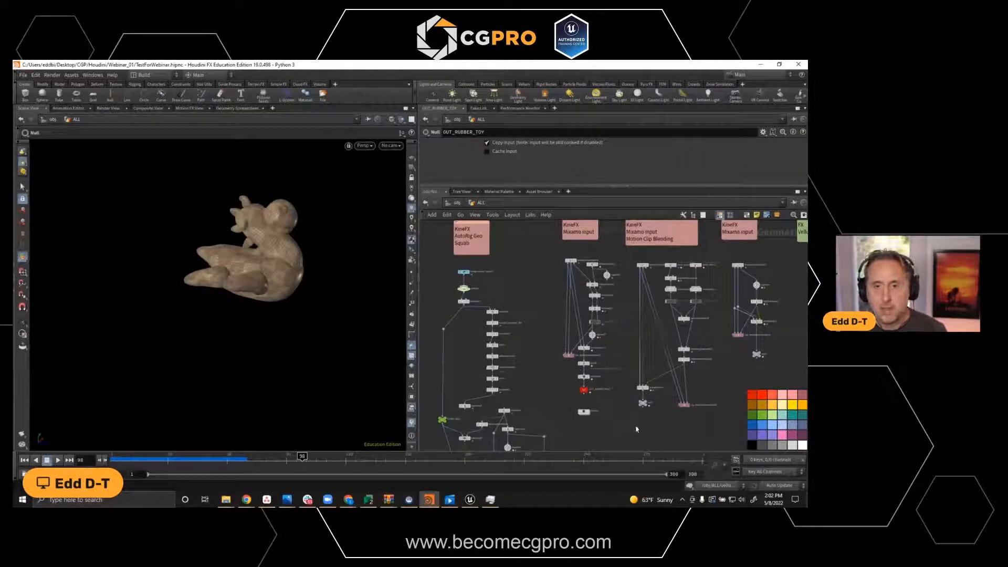
scroll(701, 372, "up", 2)
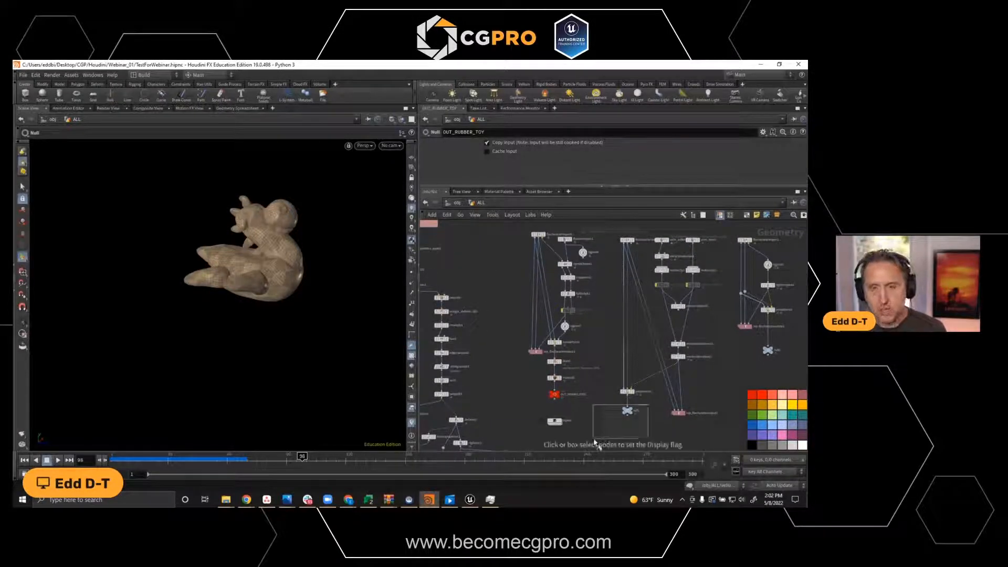
left_click(627, 410)
left_click_drag(206, 456, 124, 455)
scroll(638, 420, "up", 6)
left_click(627, 410)
Display and select fbxcharacterimport2, the FBX character import at the head of the Motion Clip Blending branch.
scroll(703, 422, "down", 5)
scroll(701, 357, "up", 3)
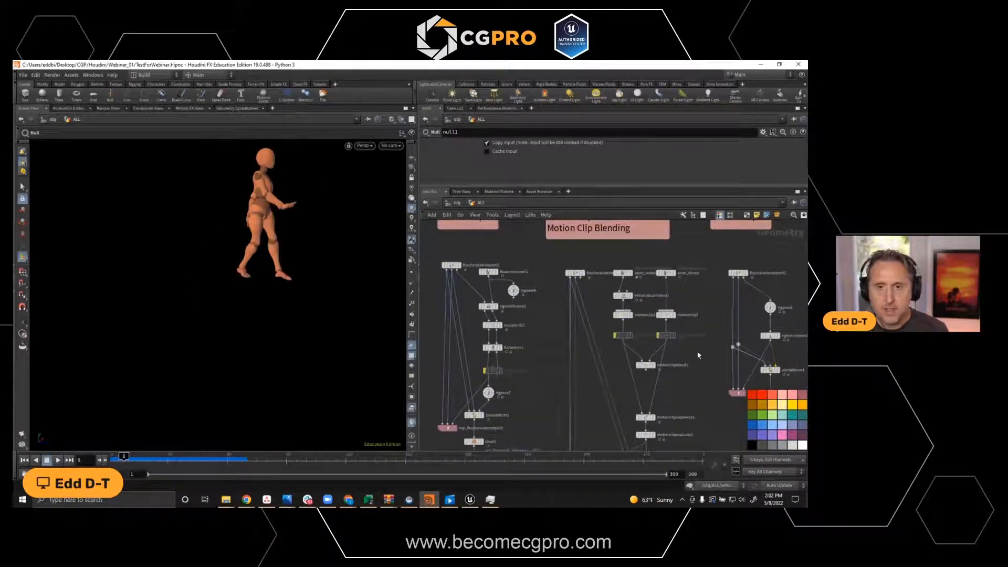
scroll(579, 305, "up", 3)
mouse_move(572, 273)
left_click(573, 250)
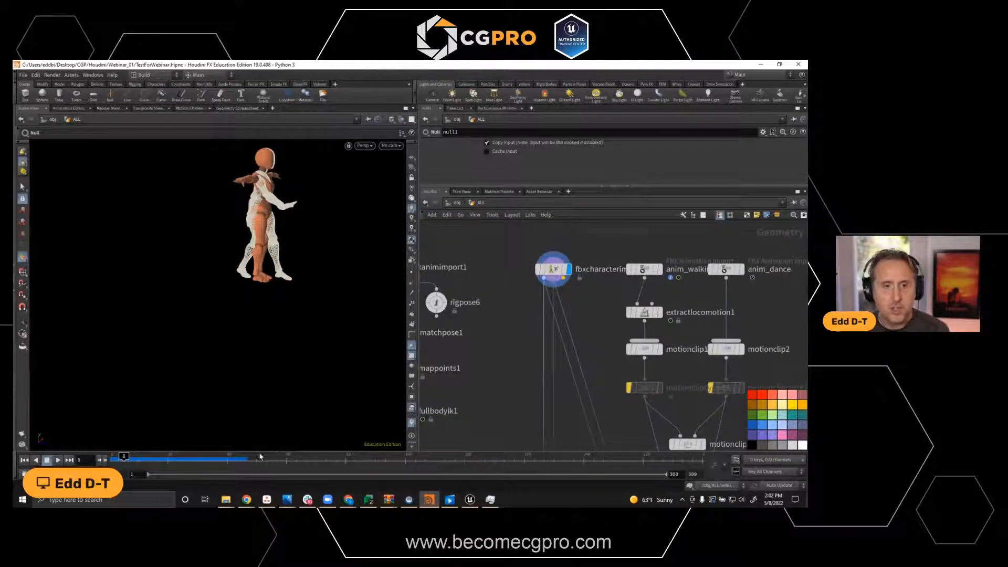
left_click(553, 269)
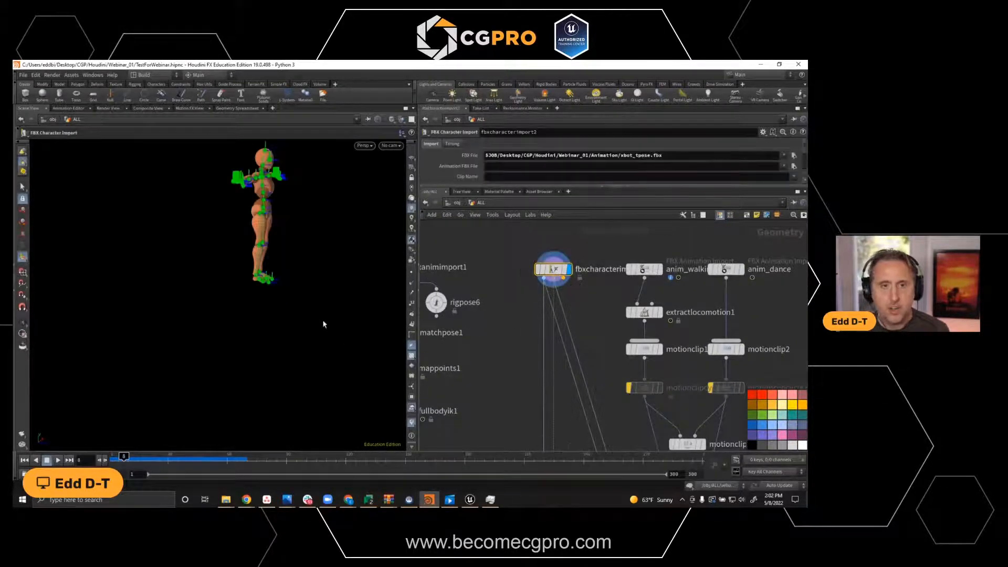
Inspect the imported T-pose character and its joints from several angles, scrubbing the timeline to frame 27.
left_click_drag(303, 280, 337, 276, "alt")
middle_click_drag(338, 276, 278, 304, "alt")
right_click_drag(279, 305, 326, 224, "alt")
middle_click_drag(326, 224, 319, 292, "alt")
right_click_drag(319, 291, 281, 301, "alt")
middle_click_drag(280, 301, 302, 296, "alt")
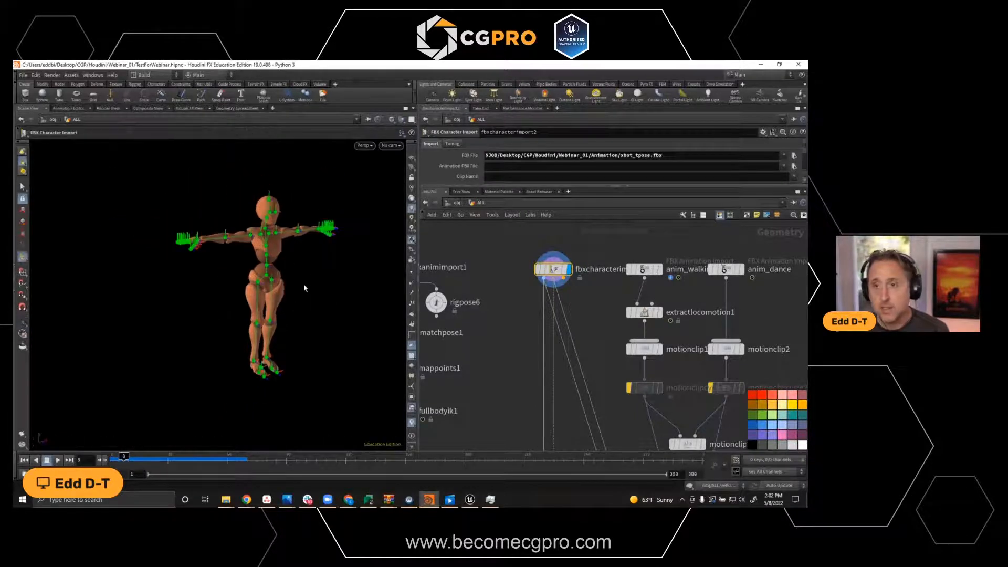
left_click_drag(310, 299, 280, 292, "alt")
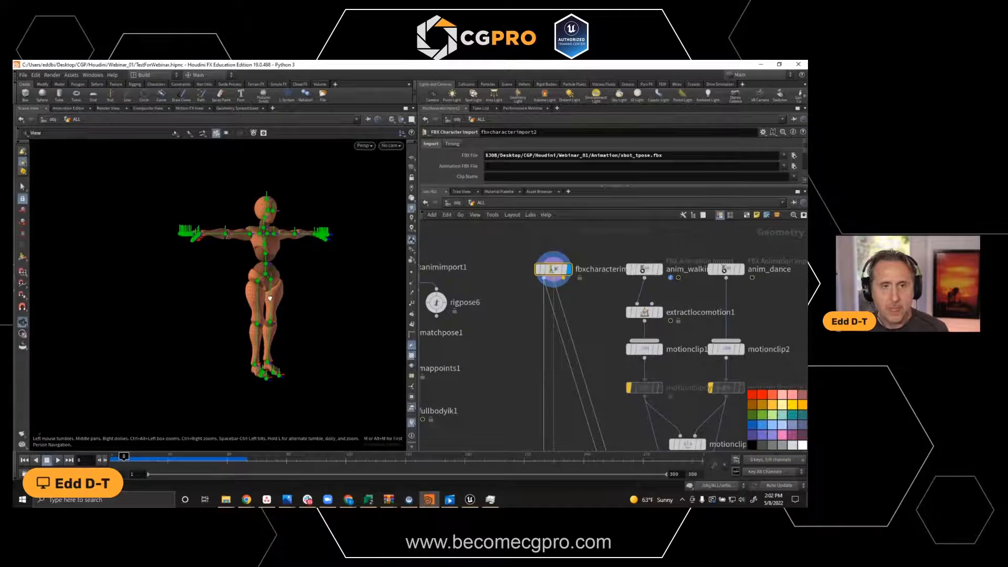
left_click_drag(177, 456, 161, 457)
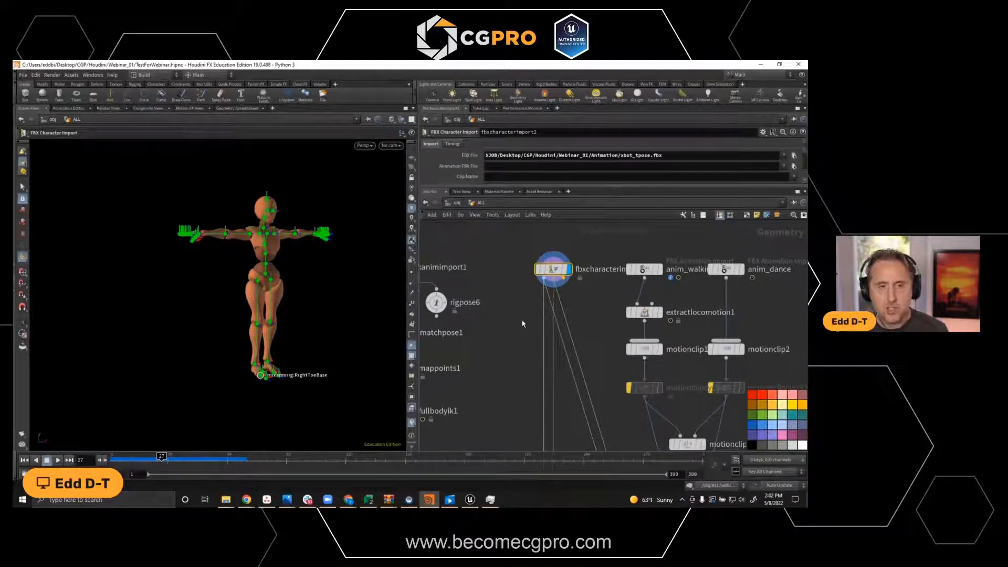
left_click_drag(255, 281, 267, 270, "alt")
mouse_move(268, 270)
right_mouse_down("alt")
mouse_move(409, 215)
mouse_move(490, 206)
mouse_move(281, 263)
right_mouse_up("alt")
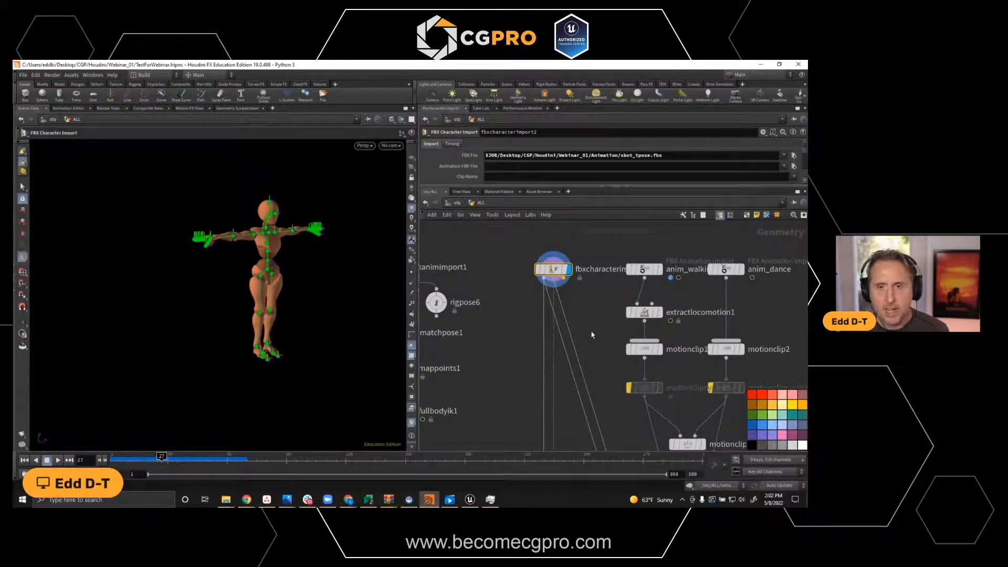
Compare the outputs of anim_walking and anim_dance, and scrub through the walking animation.
scroll(604, 315, "down", 1)
middle_click_drag(603, 312, 577, 291)
mouse_move(629, 264)
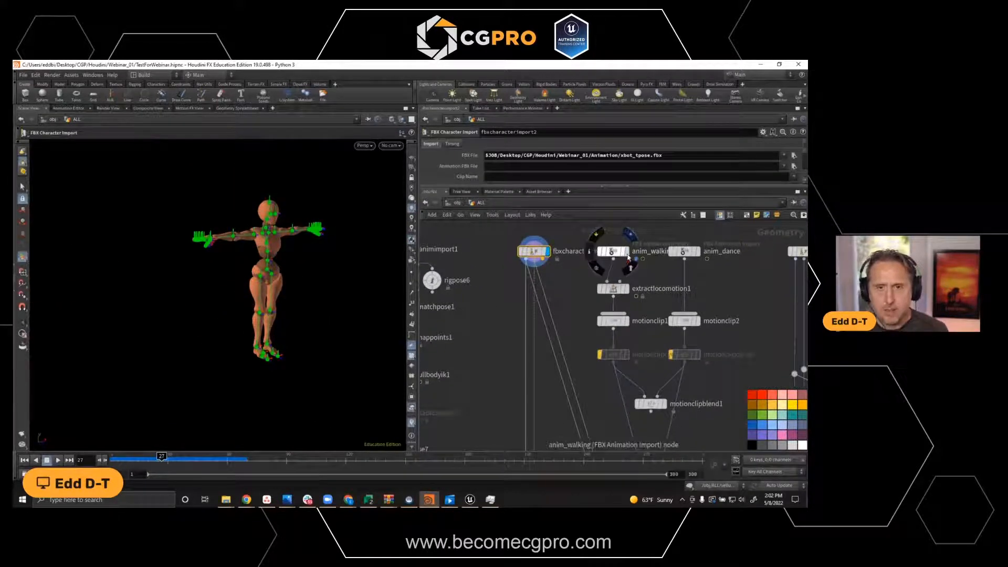
left_click(629, 255)
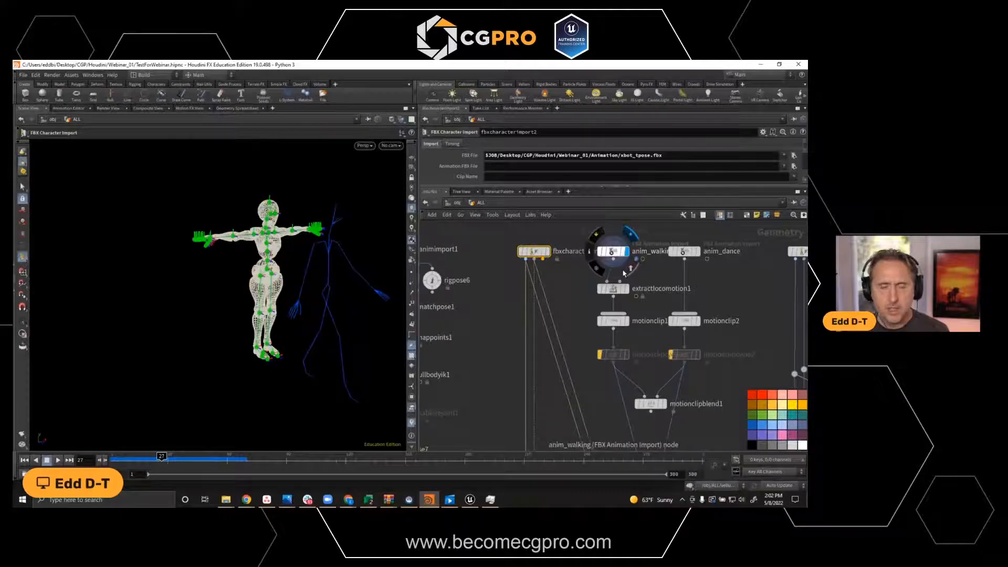
mouse_move(709, 256)
left_click(701, 254)
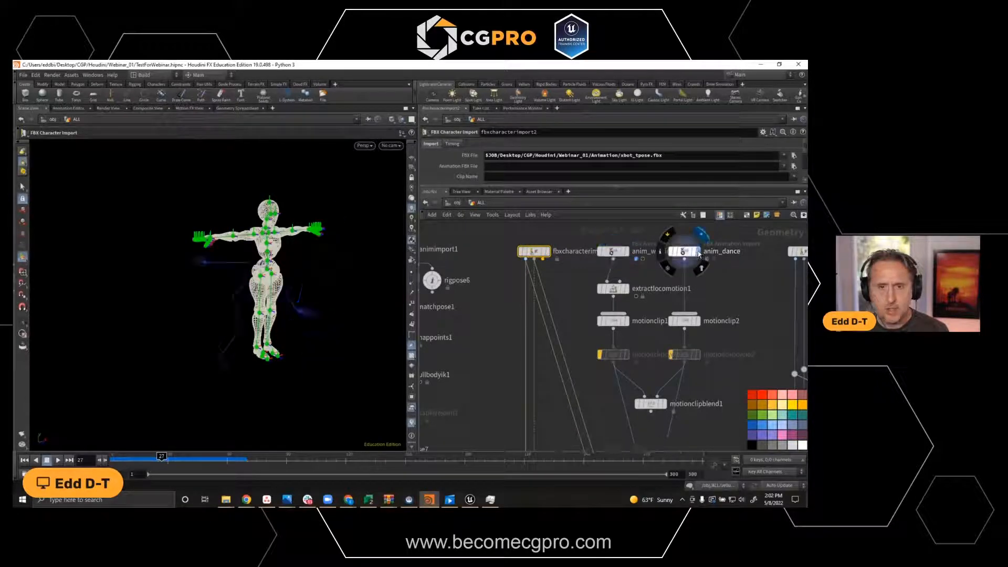
left_click(627, 253)
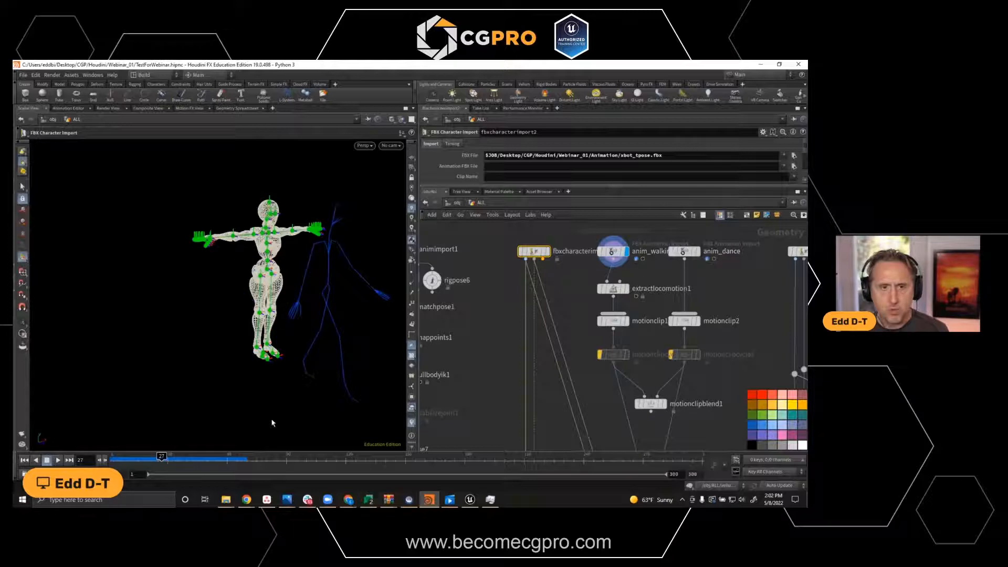
left_click_drag(146, 459, 164, 447)
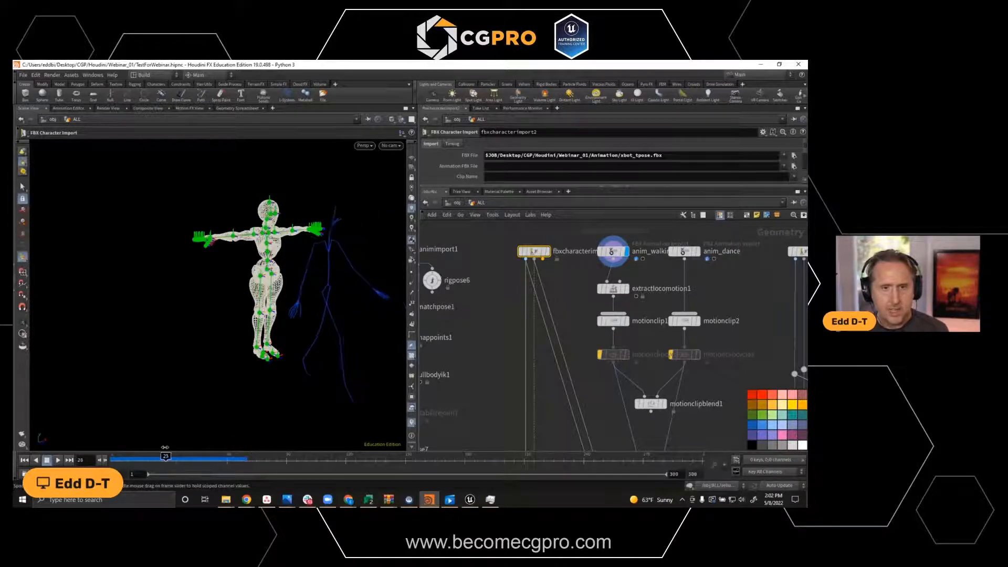
Display the output of anim_dance, scrub through the dance animation, and view the skeleton from another angle.
left_click(697, 252)
left_click(115, 455)
left_click_drag(115, 457, 163, 454)
left_click_drag(243, 351, 380, 321, "alt")
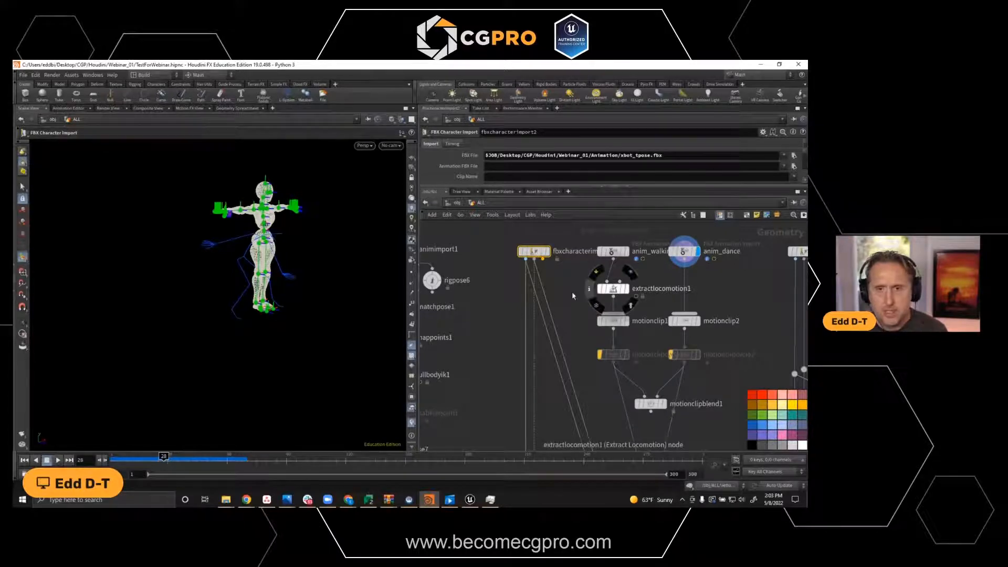
left_click_drag(231, 450, 161, 459)
Compare anim_walking with extractlocomotion1, select extractlocomotion1, and scrub through its in-place walk with a closer view of the skeleton.
left_click(626, 251)
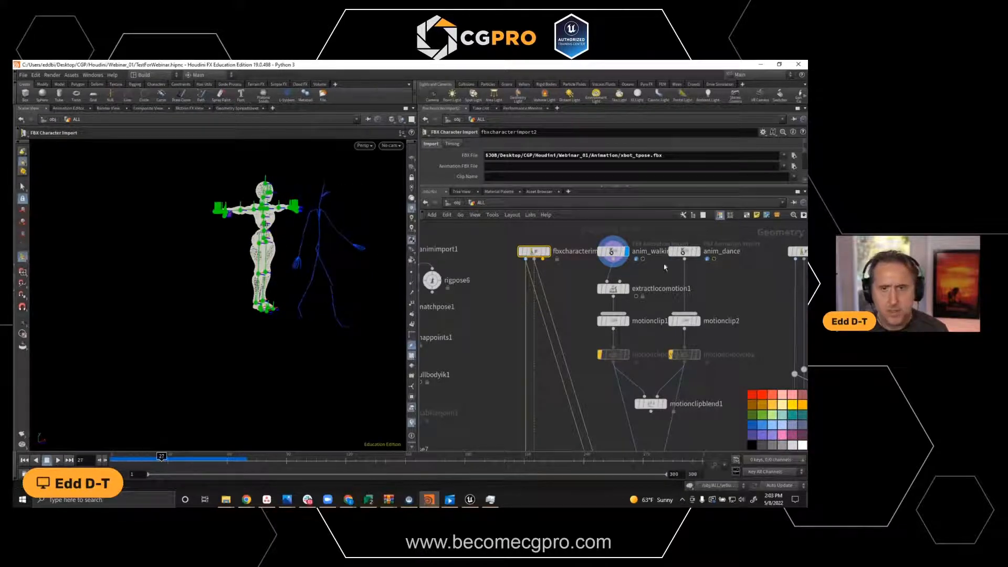
left_click(627, 288)
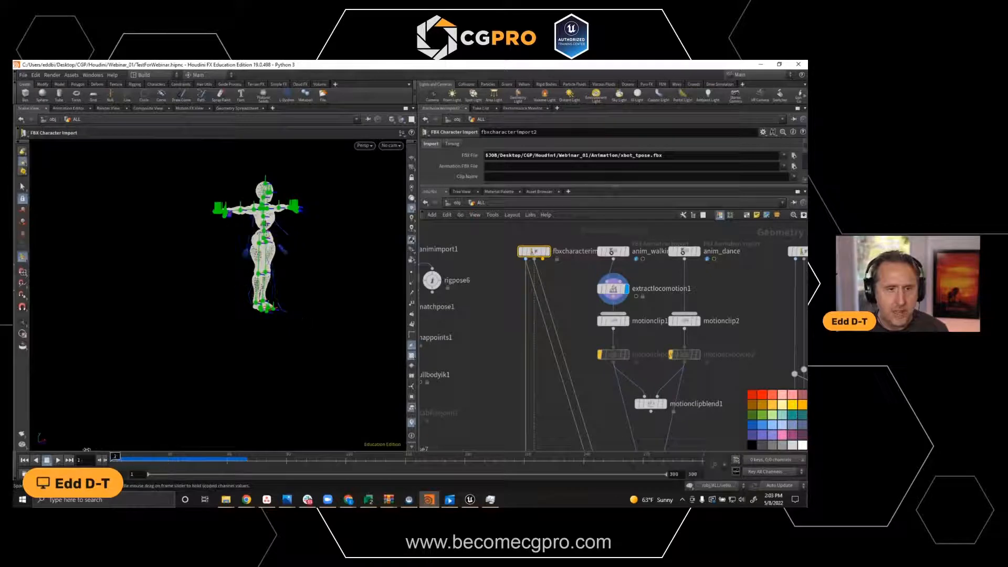
left_click_drag(171, 444, 250, 441)
right_click_drag(268, 252, 353, 243, "alt")
left_click_drag(354, 243, 322, 301, "alt")
left_click(611, 290)
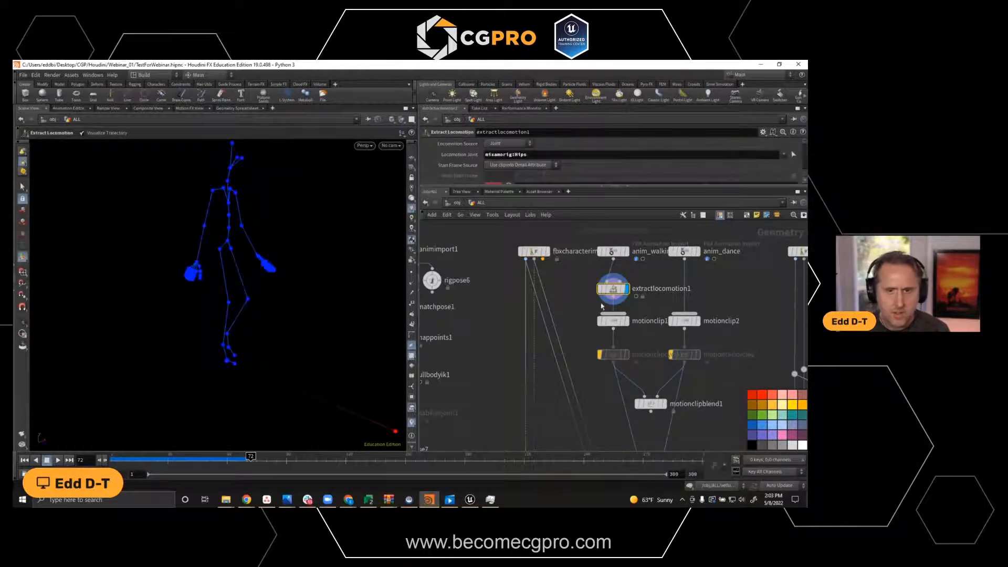
mouse_move(168, 456)
left_mouse_down()
mouse_move(142, 456)
mouse_move(204, 456)
mouse_move(156, 465)
left_mouse_up()
Display the output of motionclip1 and inspect the walk clip while scrubbing to frame 24.
middle_click_drag(728, 331, 719, 293)
left_click(617, 280)
left_click_drag(287, 364, 328, 328)
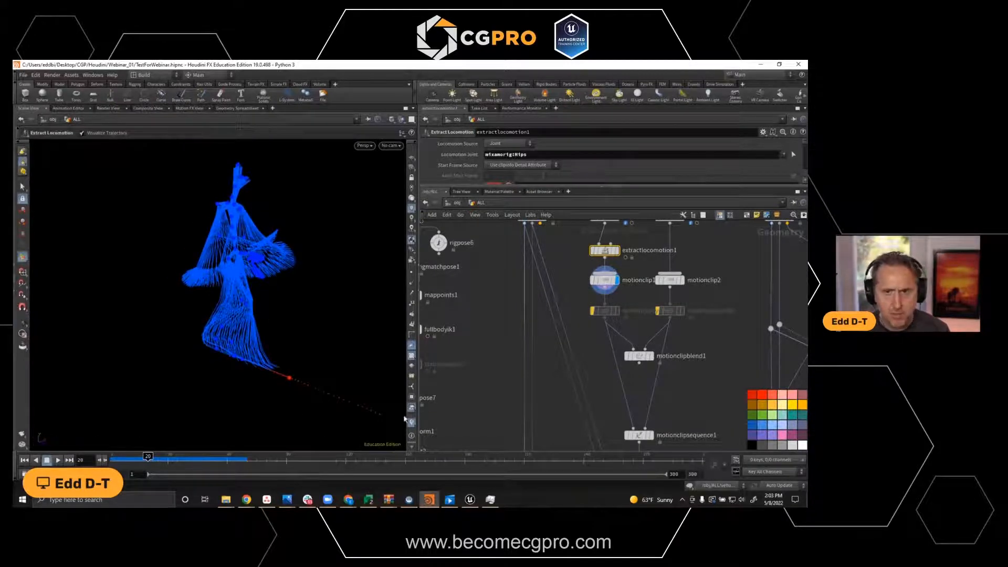
left_click_drag(219, 447, 156, 451)
left_click_drag(271, 286, 248, 280, "alt")
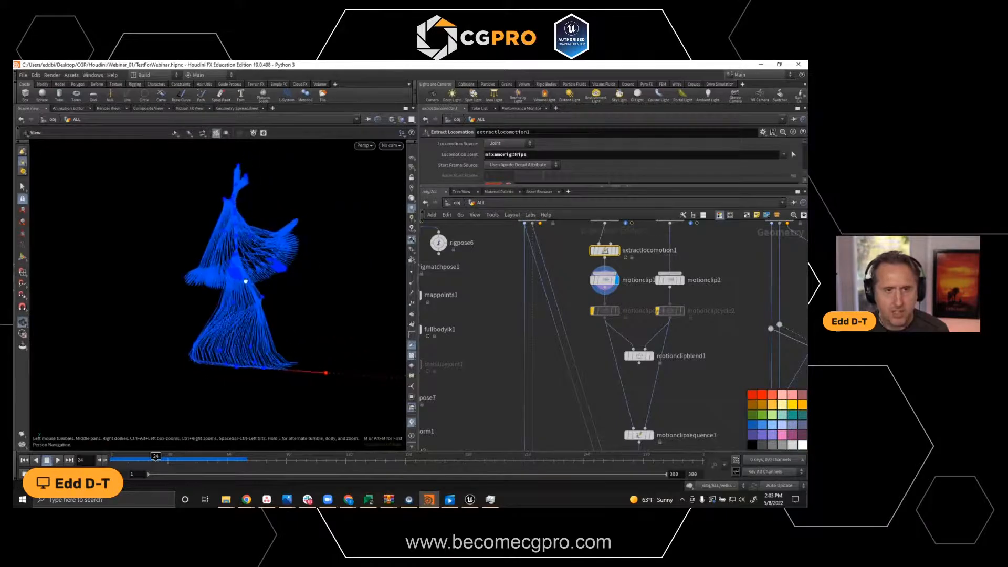
Display the output of motionclip2 and that of motionclipsequence1 further down the branch.
left_click(681, 280)
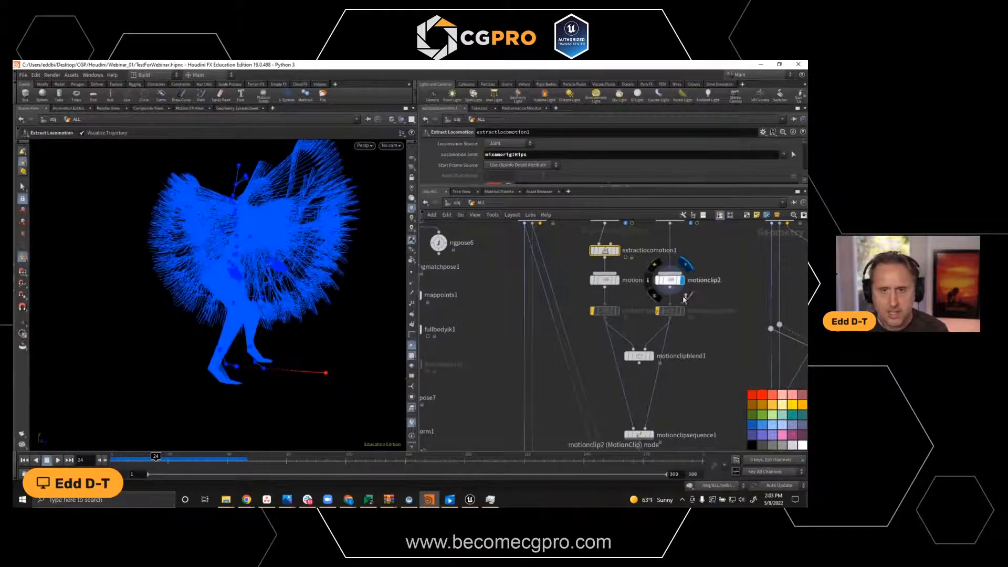
scroll(738, 260, "down", 1)
middle_click_drag(733, 326, 727, 296)
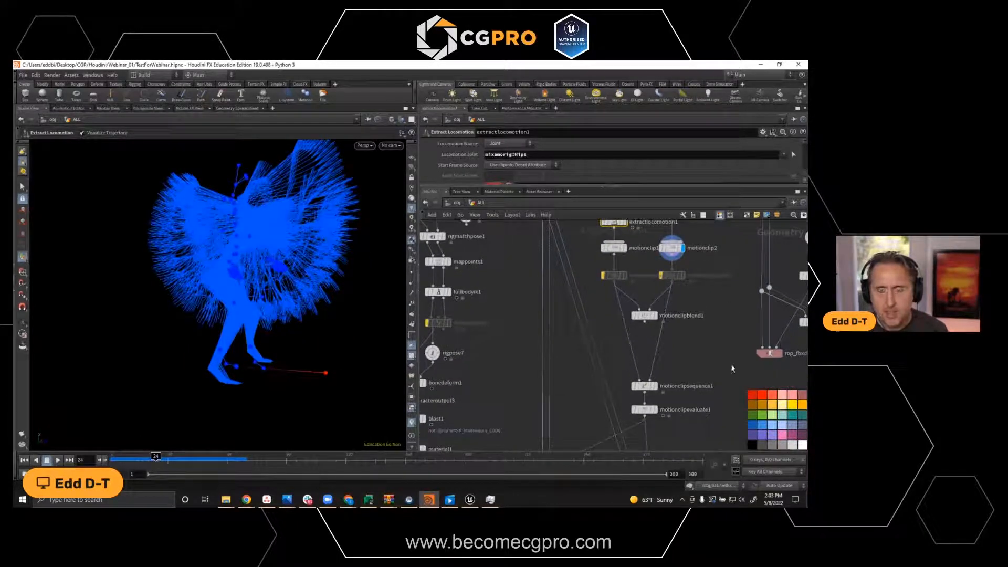
middle_click_drag(707, 353, 693, 293)
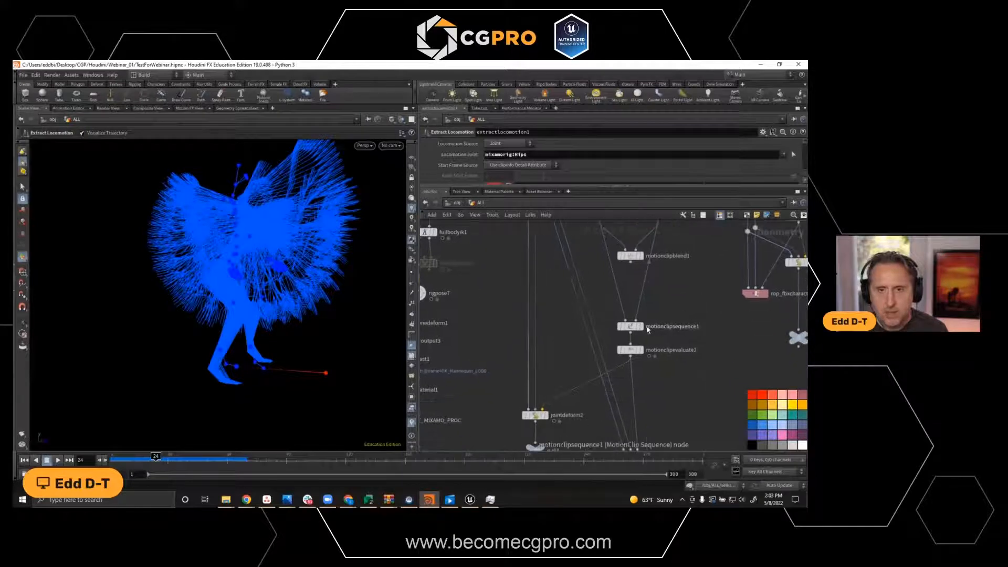
left_click(643, 328)
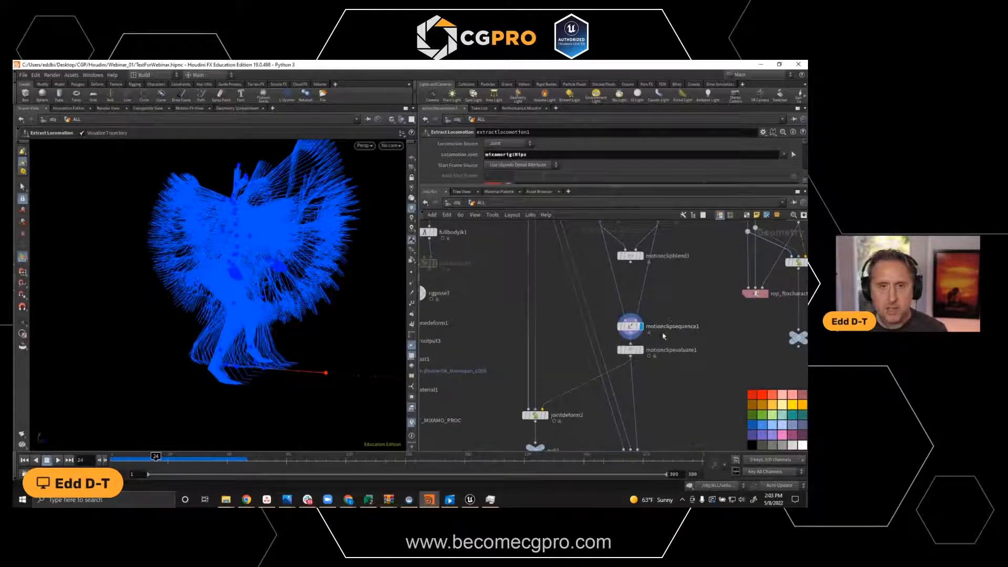
Scrub the motionclipsequence1 output to frame 19 and view the skeleton trails from another angle.
mouse_move(645, 360)
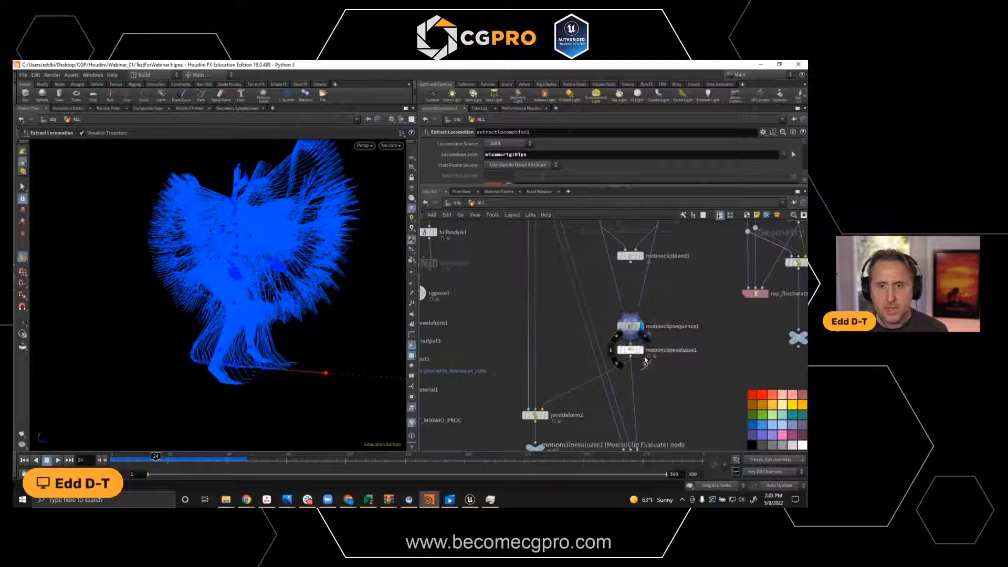
mouse_move(149, 460)
left_mouse_down()
mouse_move(116, 462)
mouse_move(143, 472)
left_mouse_up()
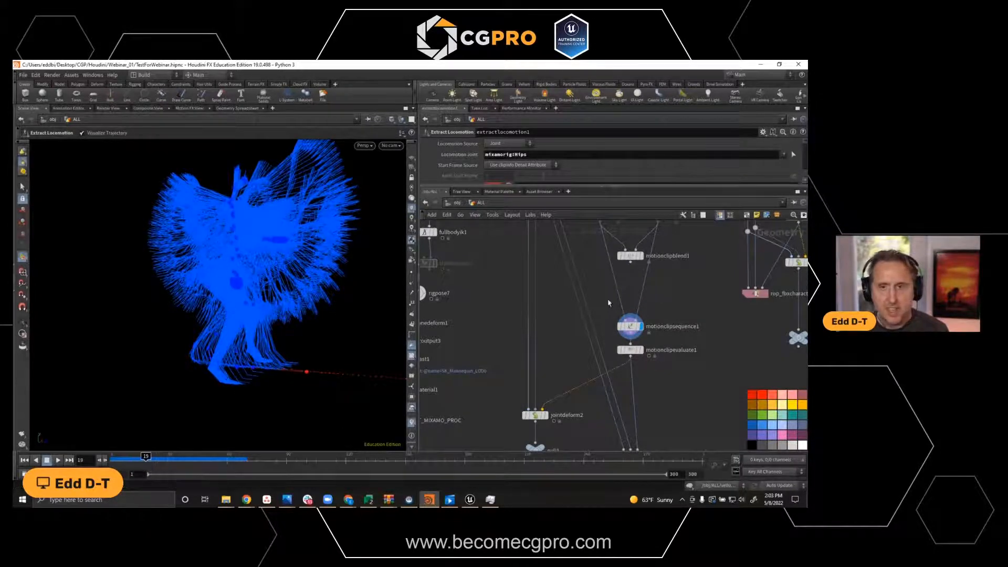
left_click_drag(293, 259, 244, 275, "alt")
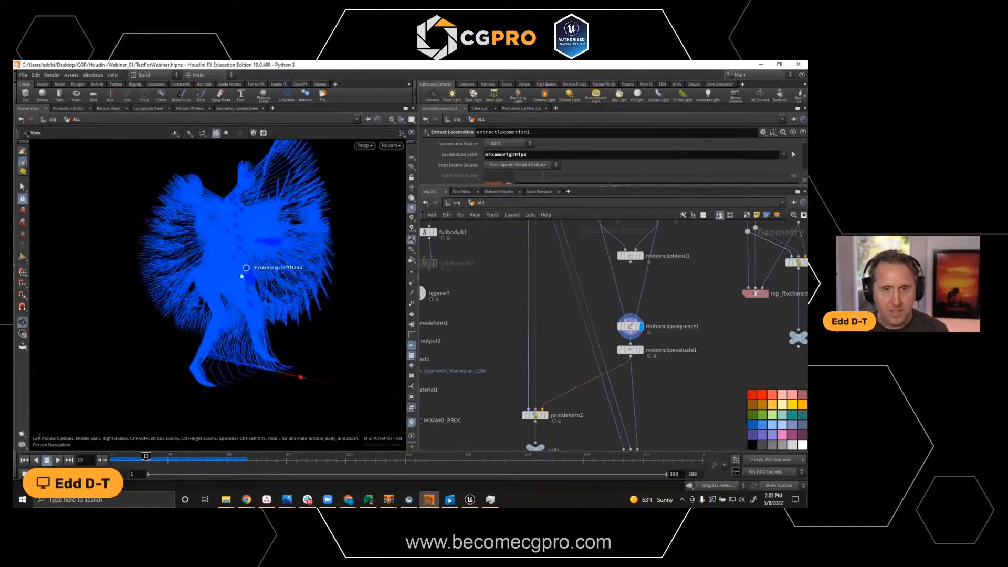
Display the output of motionclipevaluate1, select the node, and scrub through the evaluated skeleton animation to frame 33.
left_click(641, 349)
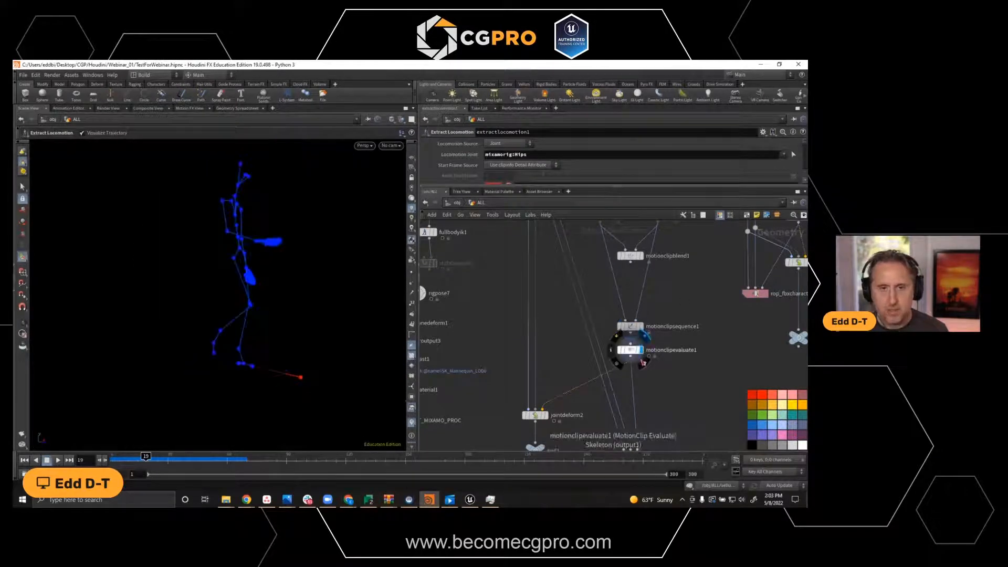
left_click_drag(144, 466, 249, 439)
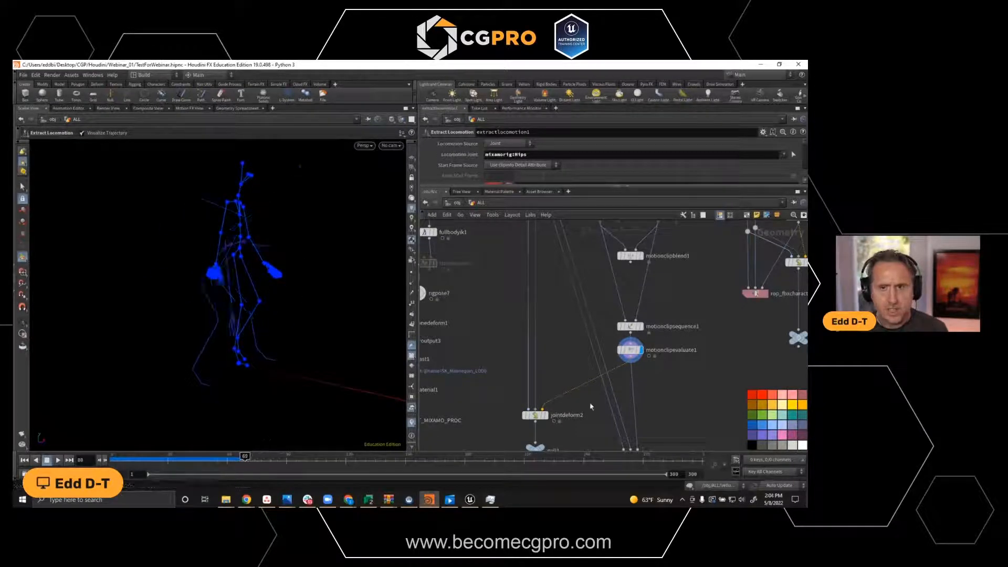
middle_click_drag(649, 426, 656, 399)
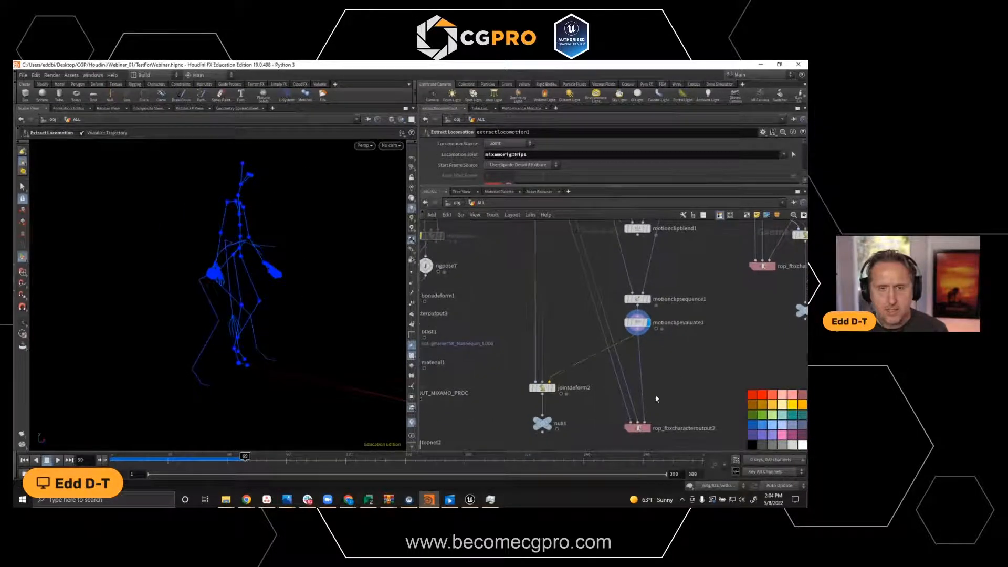
left_click(635, 324)
mouse_move(175, 455)
left_mouse_down()
mouse_move(161, 454)
mouse_move(323, 426)
mouse_move(173, 439)
left_mouse_up()
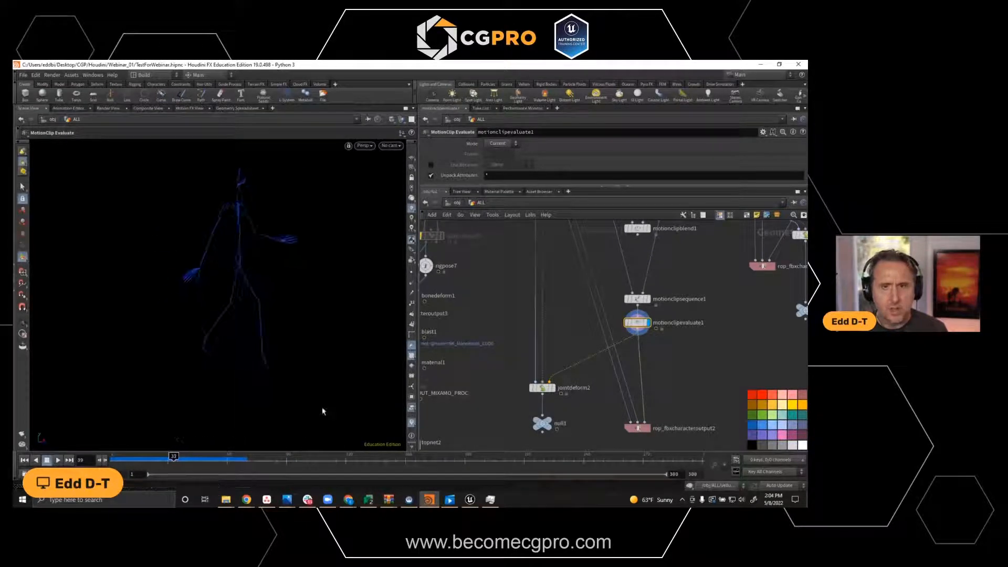
Select motionclipsequence1 to examine its blend settings and its place in the motion clip blending branch.
left_click(641, 299)
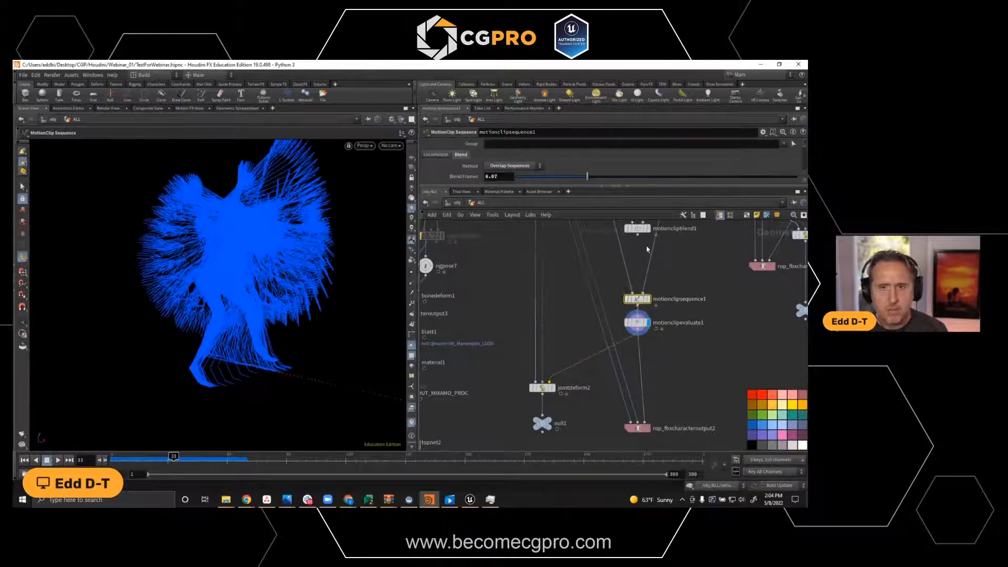
mouse_move(648, 187)
left_mouse_down()
mouse_move(654, 338)
mouse_move(656, 187)
left_mouse_up()
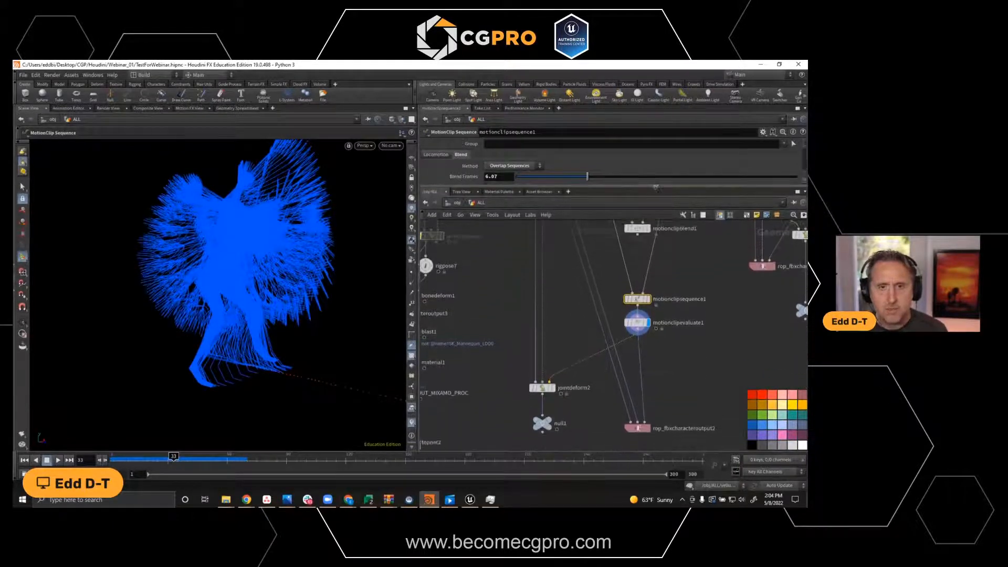
scroll(722, 336, "down", 4)
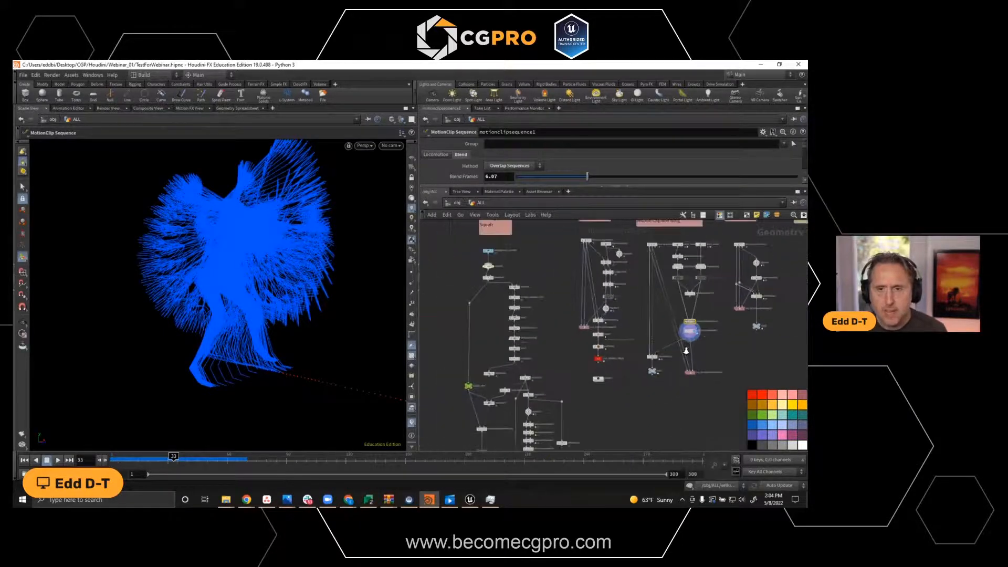
middle_click_drag(715, 303, 680, 335)
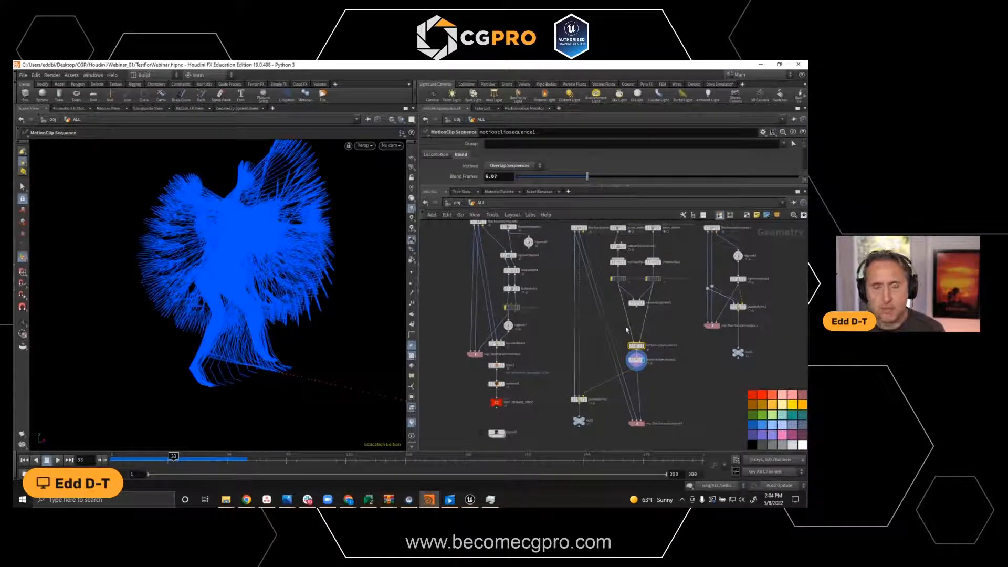
Switch to Unreal Editor, maximize its window, and bring the posed mannequin in the Main level into view.
left_click(472, 502)
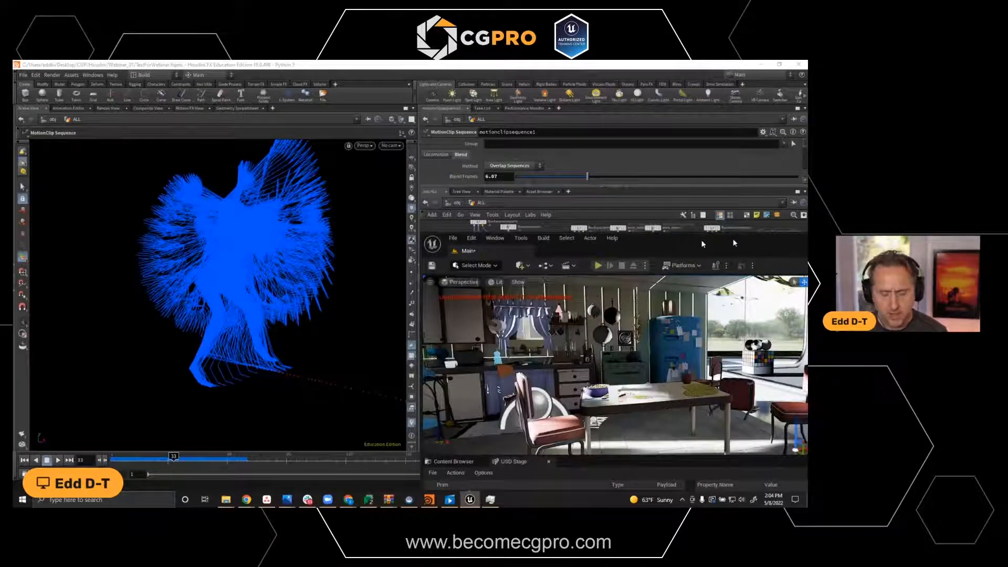
double_click(734, 243)
right_click_drag(443, 189, 430, 221)
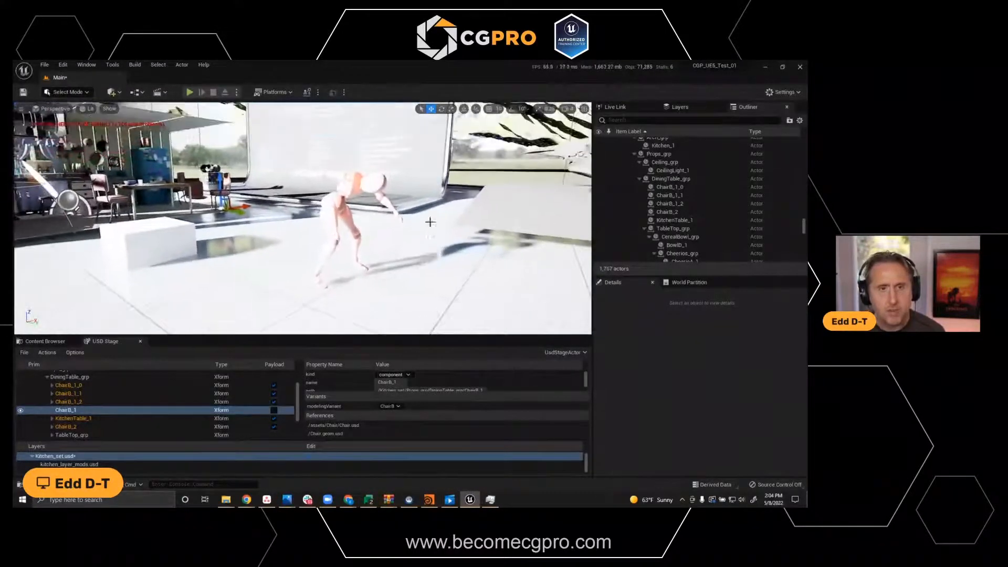
Open the Character_Demo level sequence from the project's Assets/Char content folder.
left_click(48, 341)
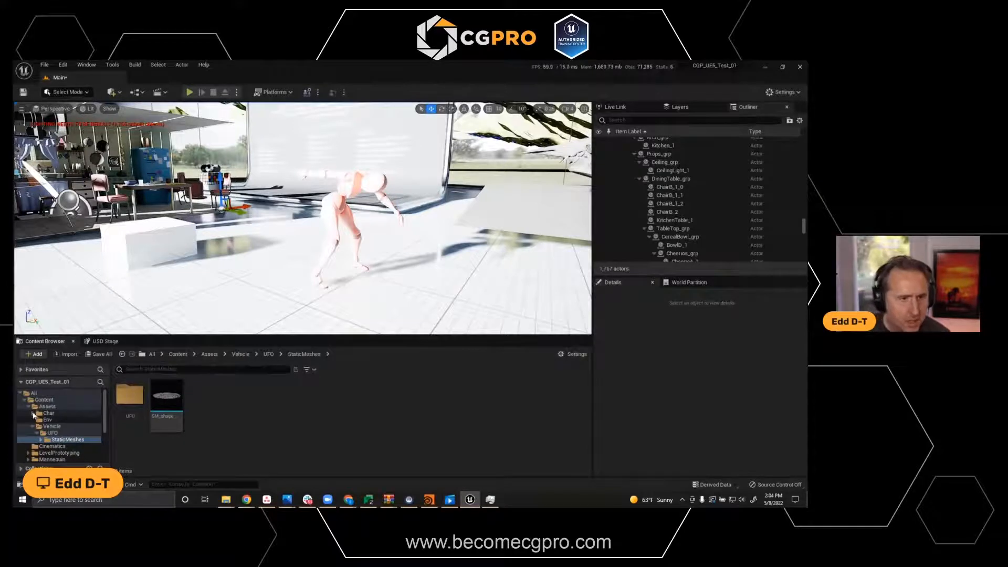
double_click(49, 413)
left_click(56, 420)
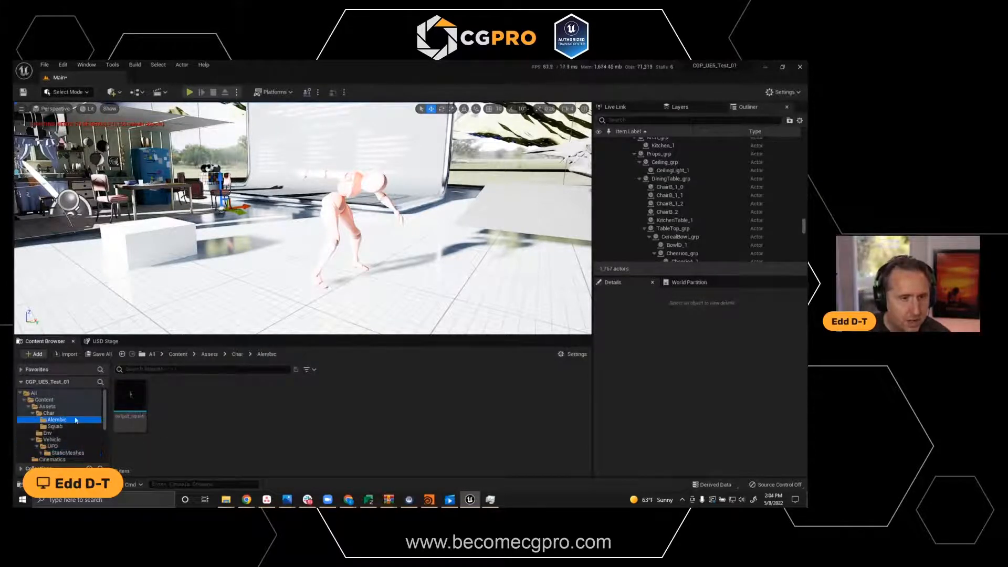
left_click(48, 414)
left_click(278, 402)
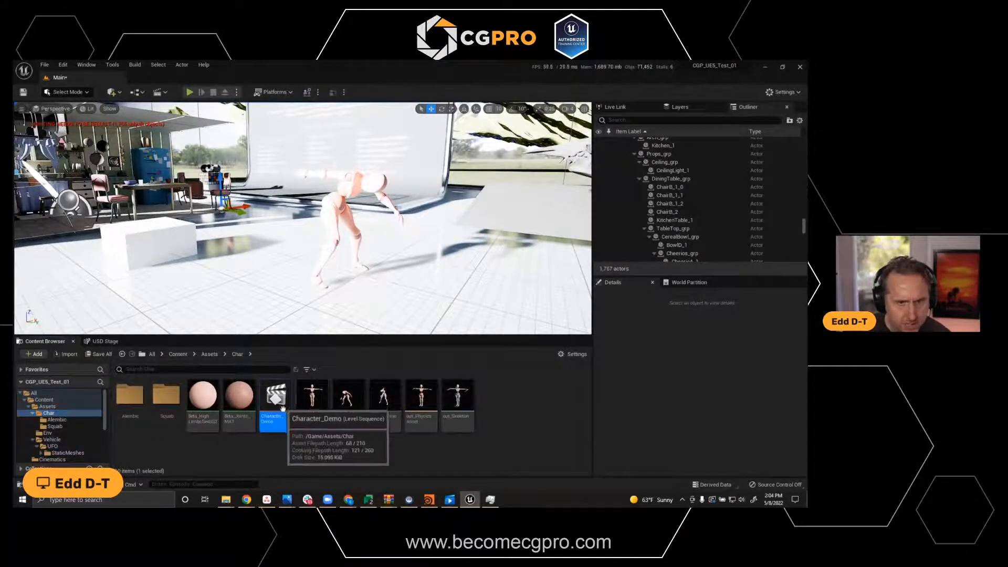
double_click(281, 406)
Review the Character_Demo sequence in Unreal Editor and switch back to Houdini.
left_click_drag(546, 493, 421, 345)
left_click_drag(374, 379, 482, 340)
left_click_drag(280, 68, 807, 218)
left_click_drag(473, 344, 806, 346)
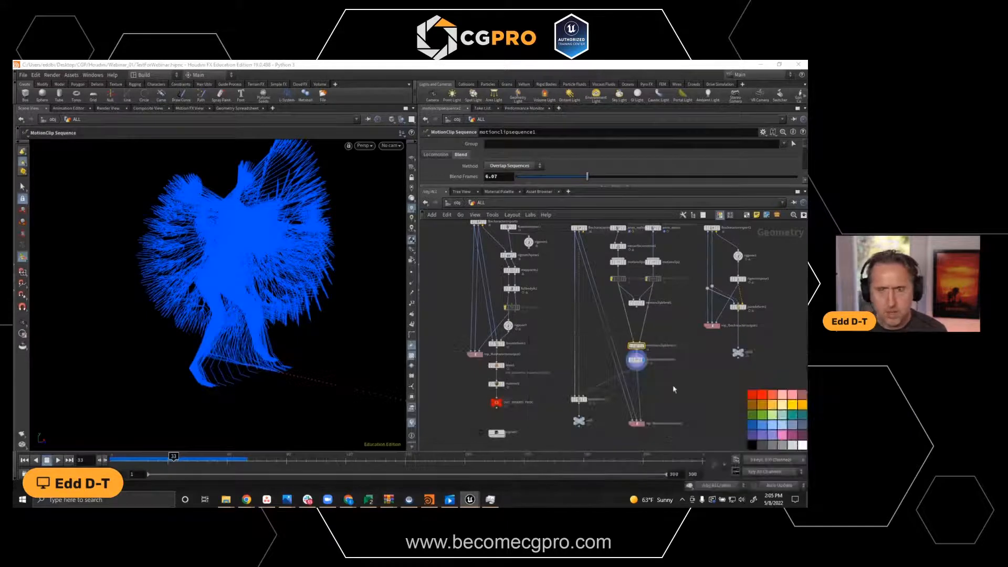
Display and select OUT_MIXAMO_PROC in the KineFX Mixamo input branch, and scrub its animated mannequin to frame 29.
right_click_drag(673, 387, 651, 390)
middle_click_drag(575, 371, 599, 362)
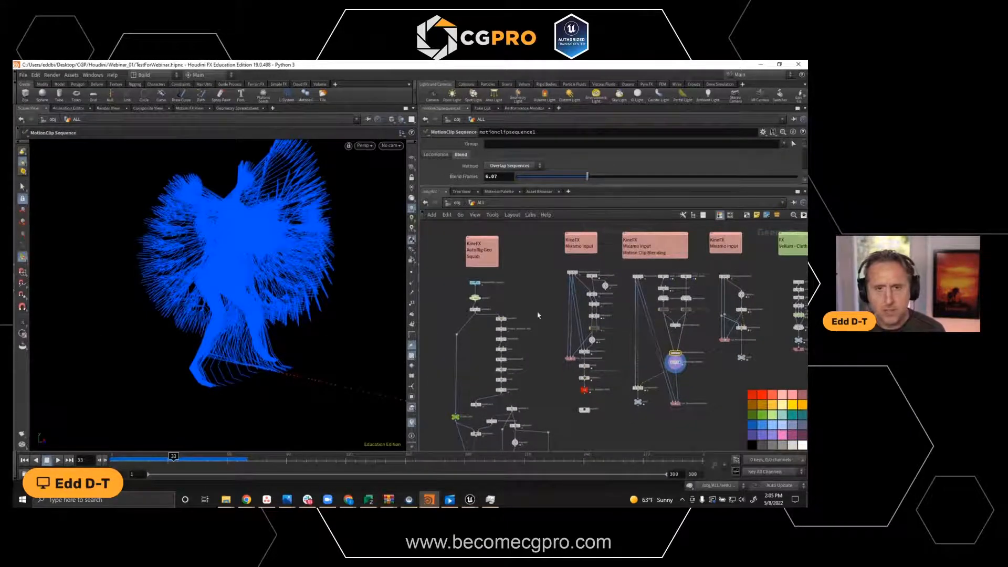
right_click_drag(620, 325, 647, 345)
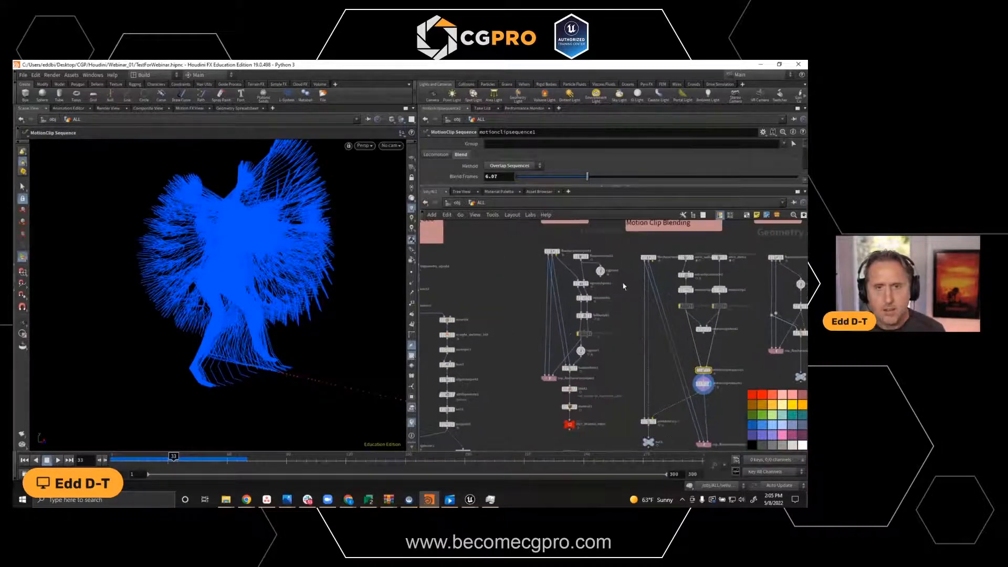
right_click_drag(624, 286, 646, 281)
middle_click_drag(627, 339, 637, 281)
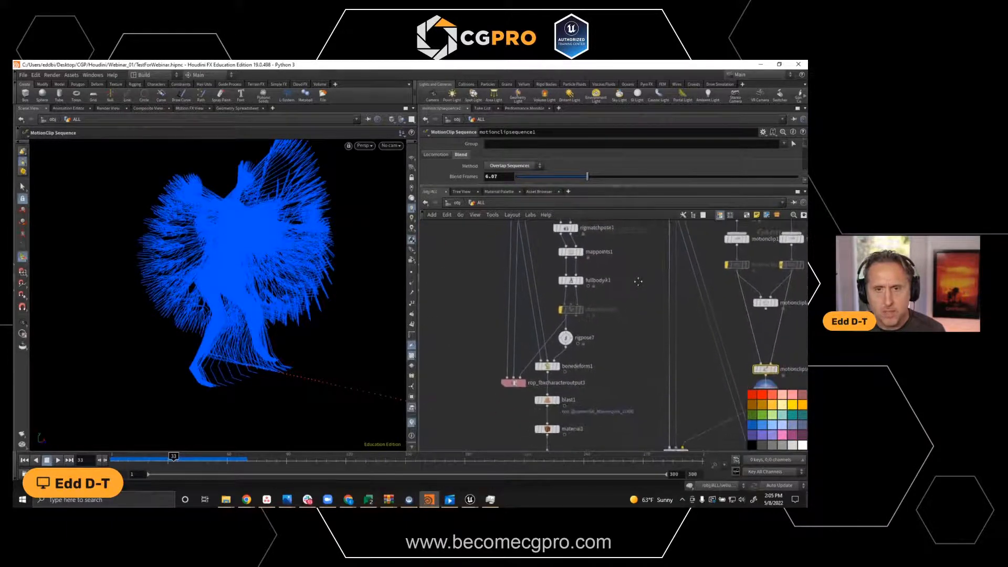
middle_click_drag(601, 384, 603, 305)
left_click(562, 377)
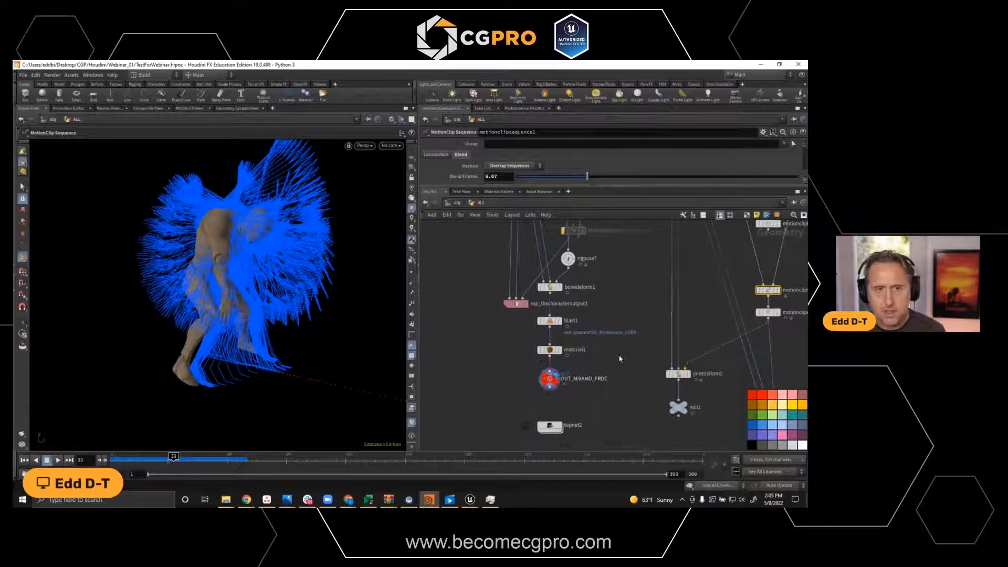
left_click(552, 383)
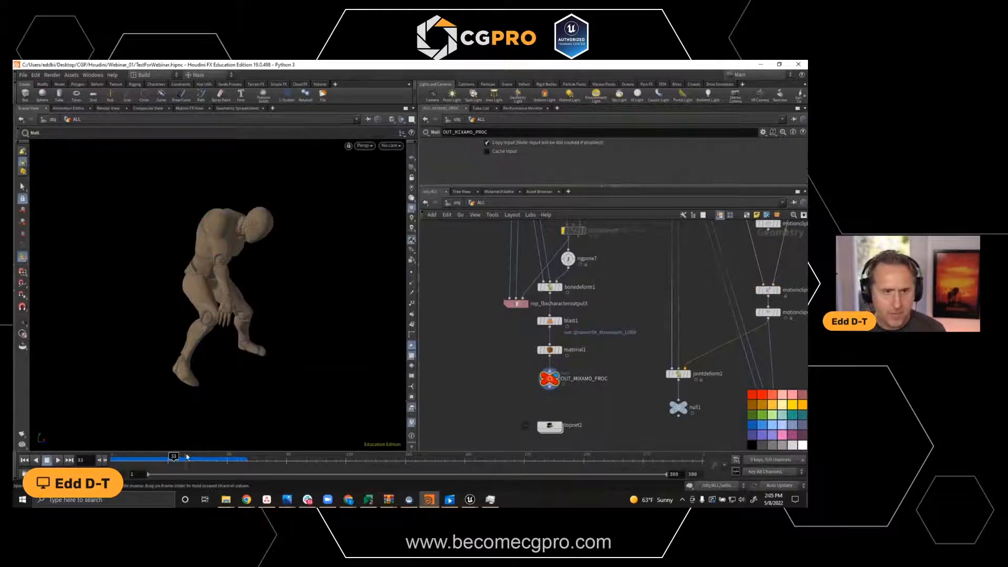
left_click_drag(164, 459, 169, 436)
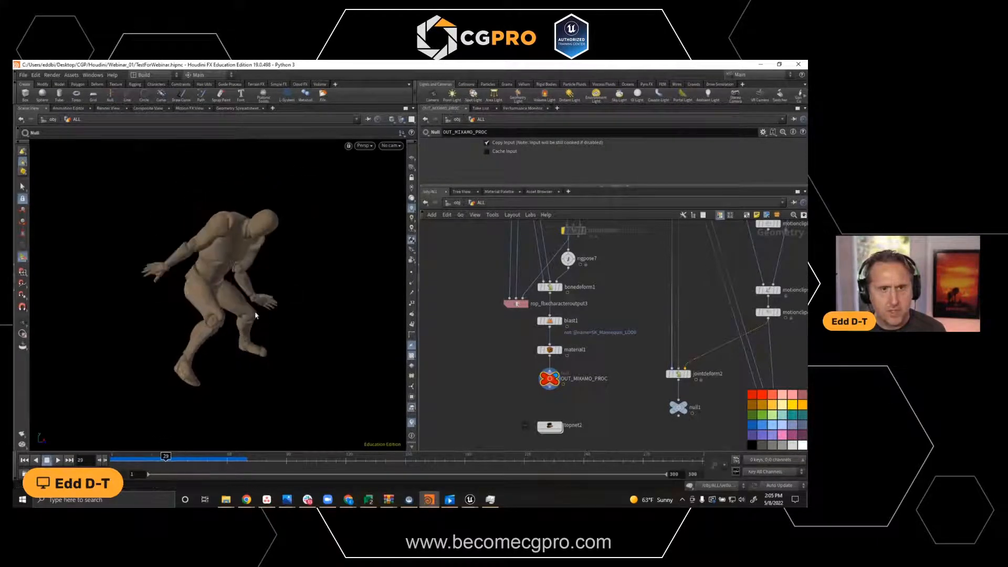
key("Escape")
key("Return")
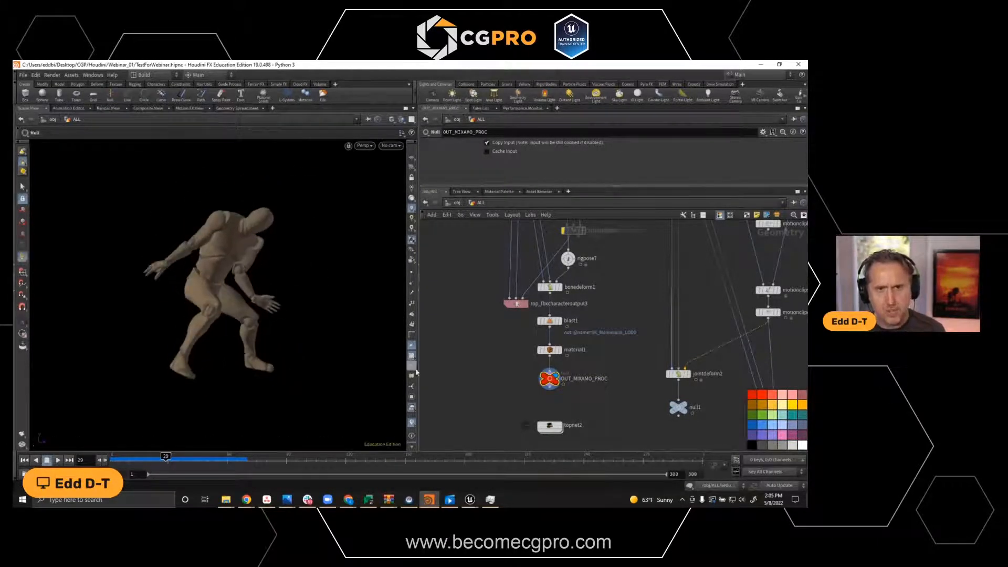
Compare the mannequin from fbxcharacterimport3, scrubbed to frame 24, with the skeleton from fbxanimimport1 by displaying each node's output.
scroll(627, 309, "up", 5)
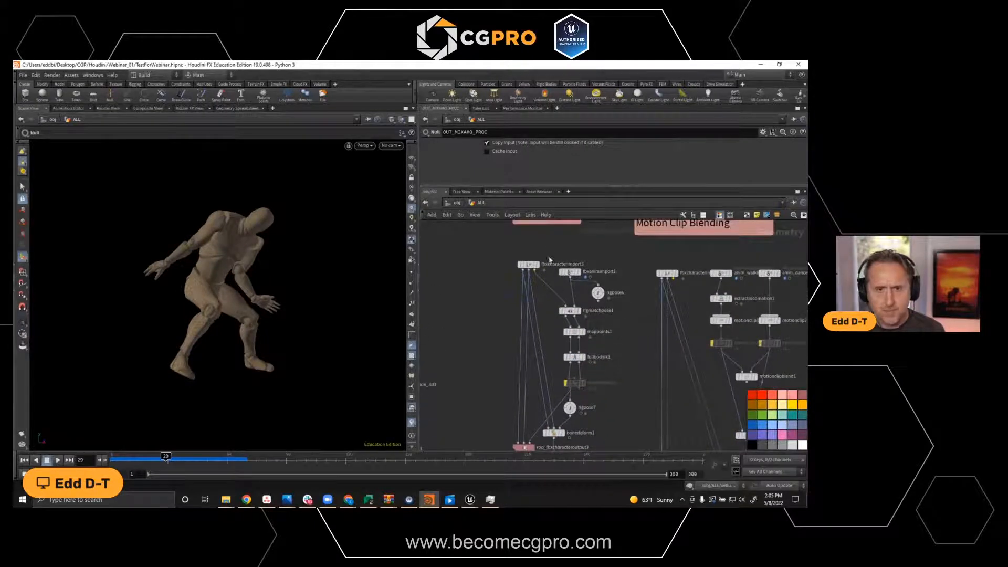
scroll(544, 266, "up", 4)
left_click(496, 312)
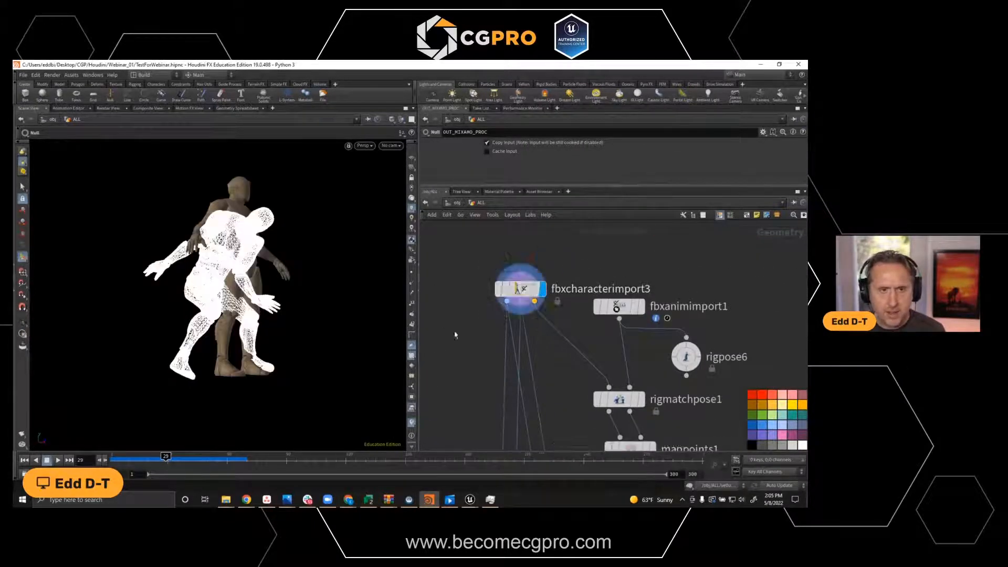
left_click(519, 289)
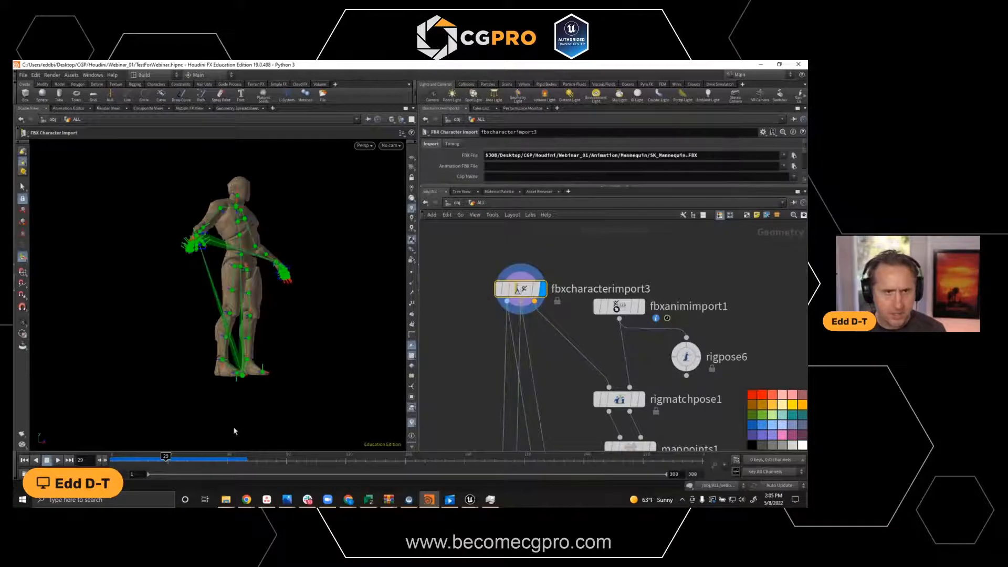
mouse_move(160, 458)
left_mouse_down()
mouse_move(131, 458)
mouse_move(155, 457)
left_mouse_up()
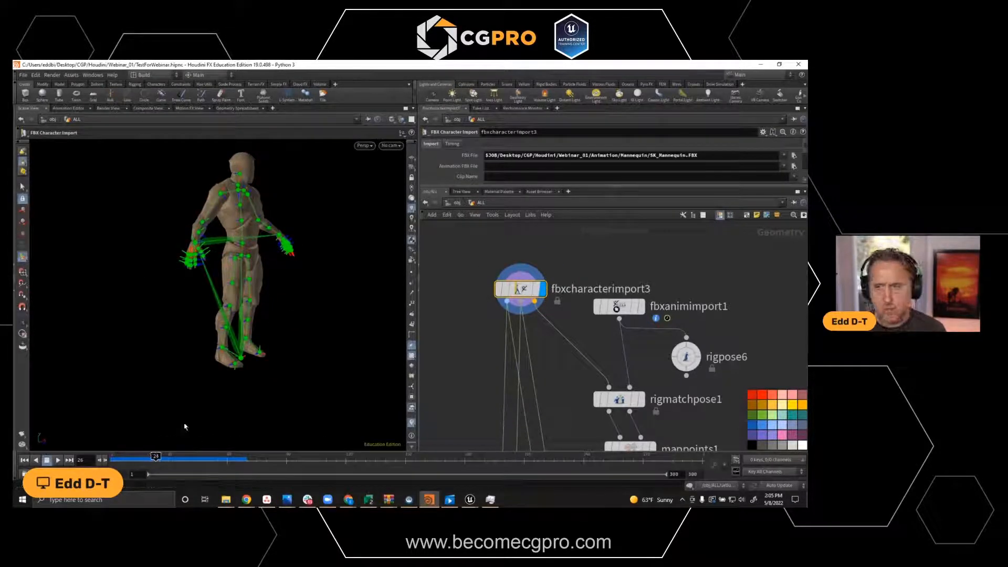
mouse_move(644, 309)
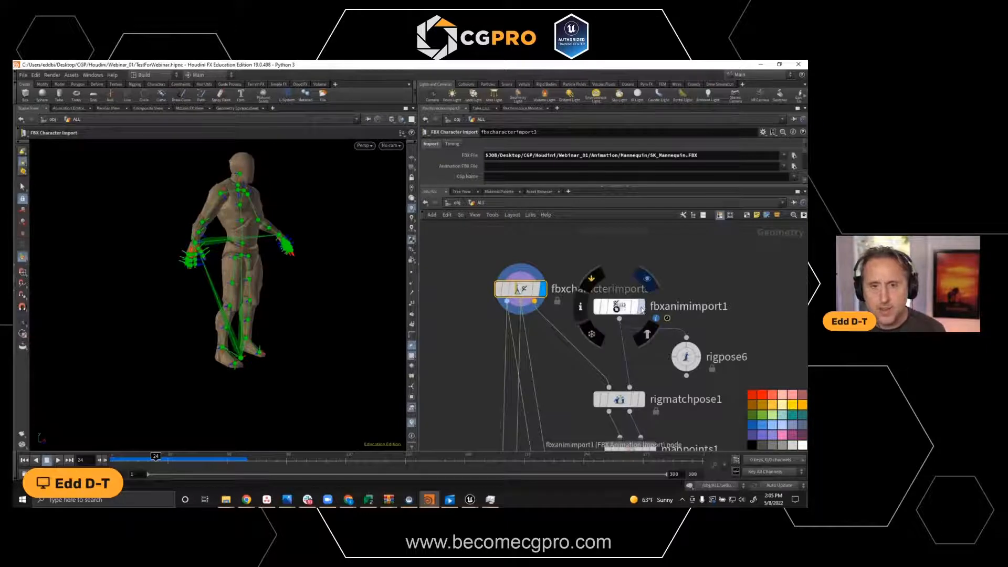
left_click(643, 308)
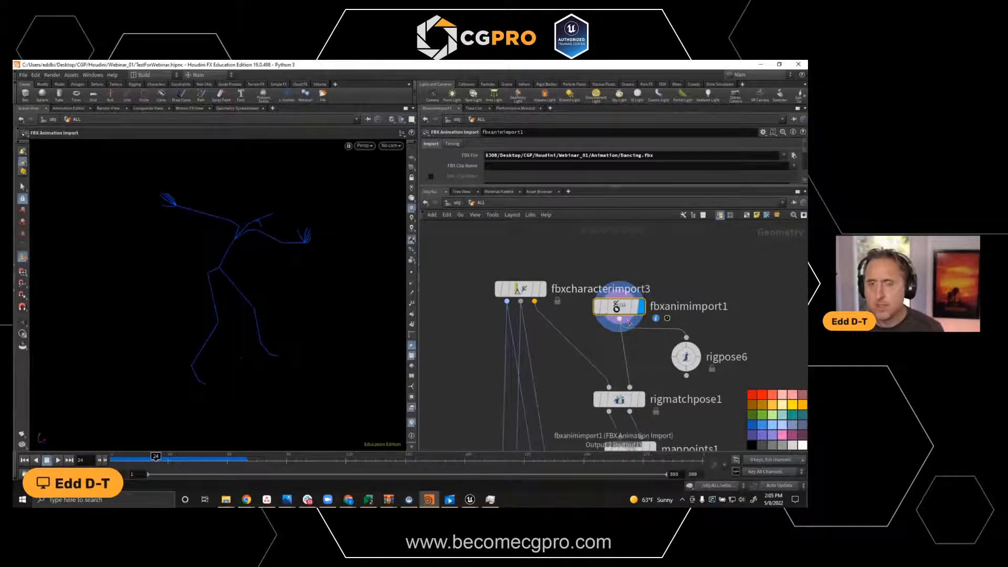
Select and display rigmatchpose1, and inspect the alignment of the two skeletons around the hips before moving down to mappoints1.
middle_click_drag(752, 398, 742, 331)
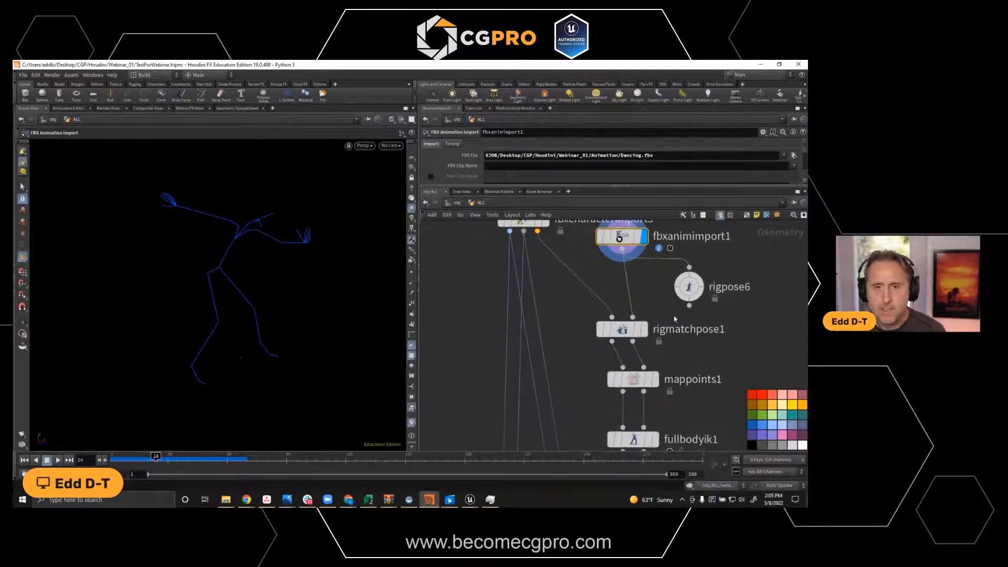
left_click(624, 330)
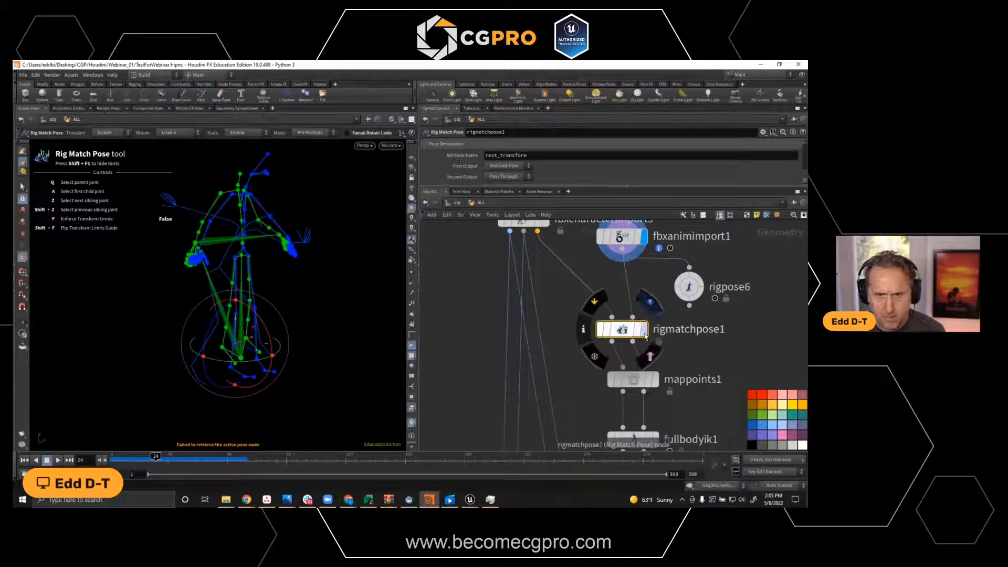
left_click(644, 330)
left_click_drag(235, 343, 239, 260)
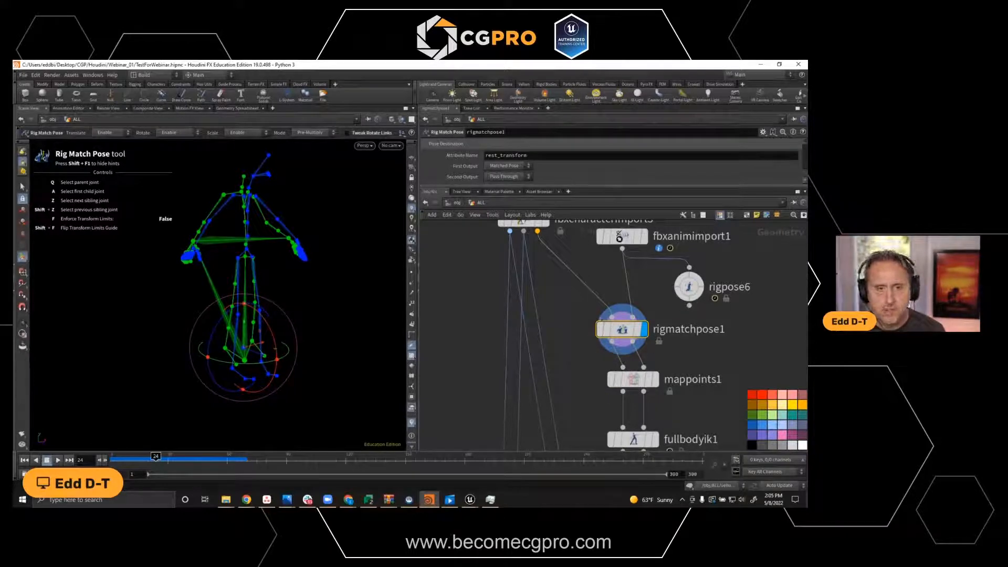
left_click_drag(621, 330, 621, 333)
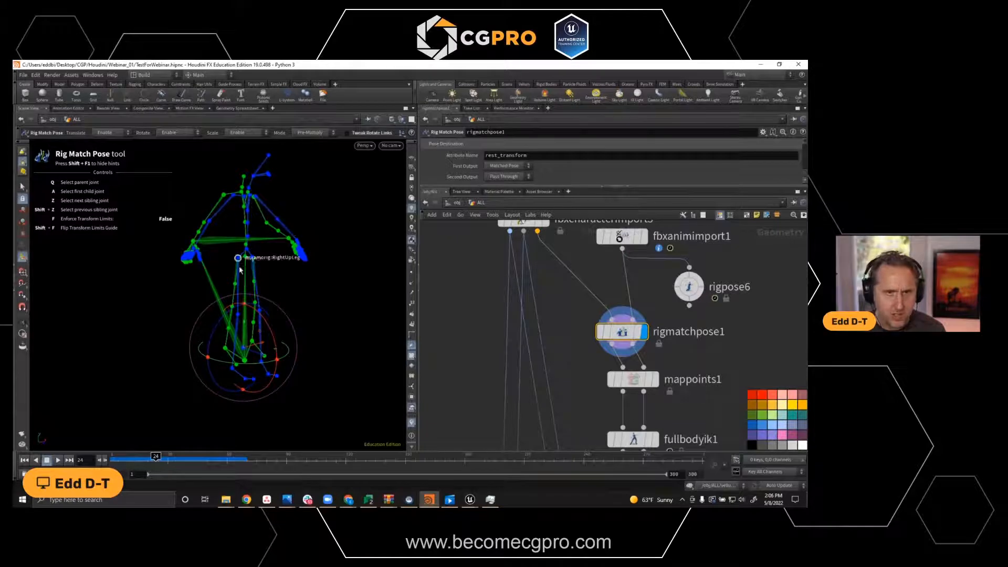
middle_click_drag(682, 371, 681, 316)
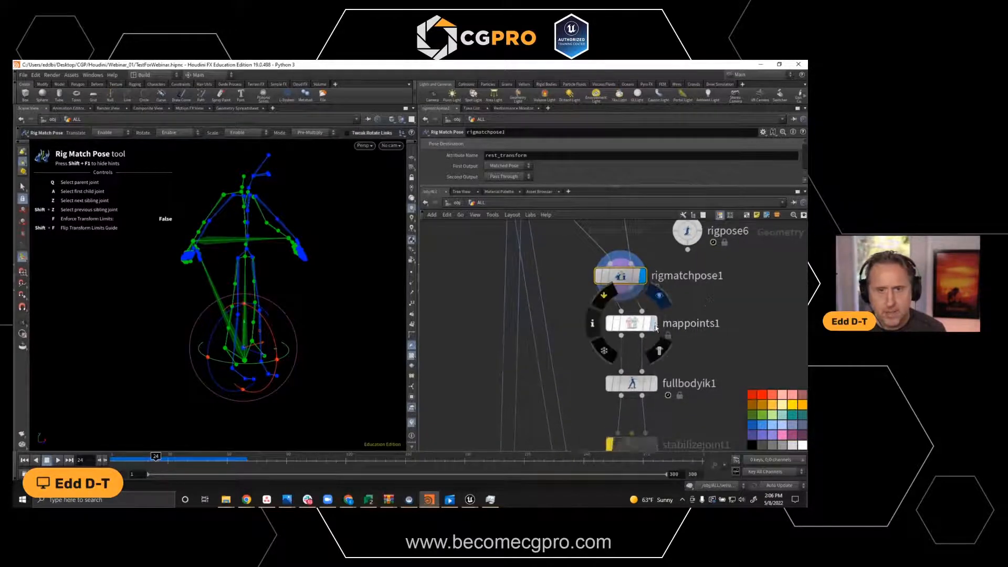
Display and select mappoints1, and inspect the joint mapping between the two skeletons from several angles.
left_click(655, 325)
left_click(636, 330)
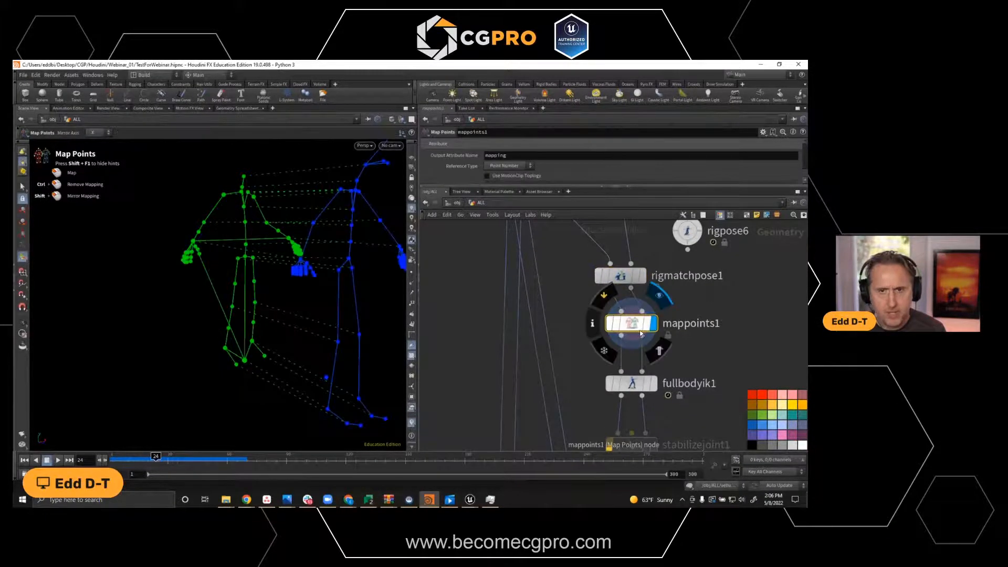
left_click_drag(302, 263, 188, 239)
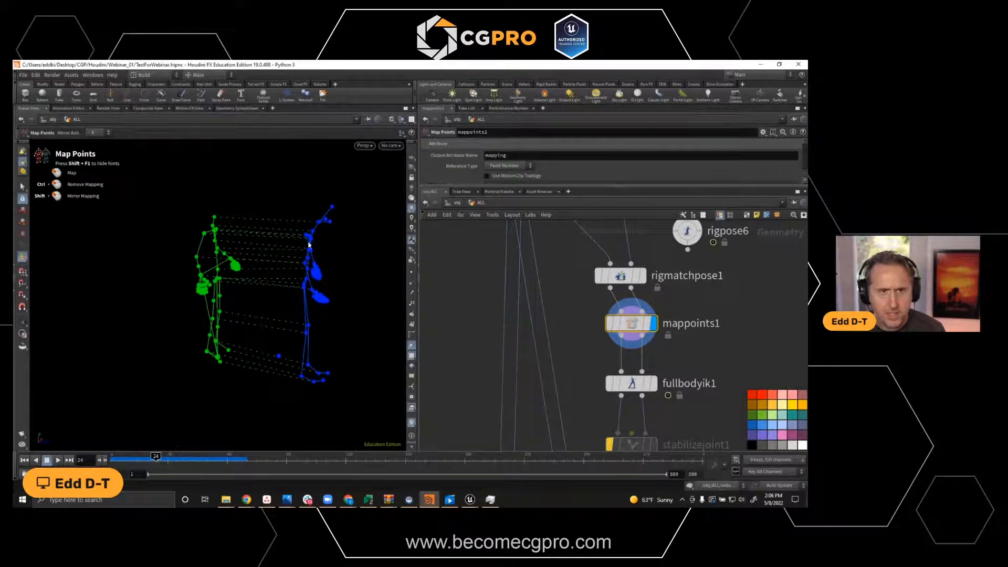
left_click_drag(286, 287, 316, 270)
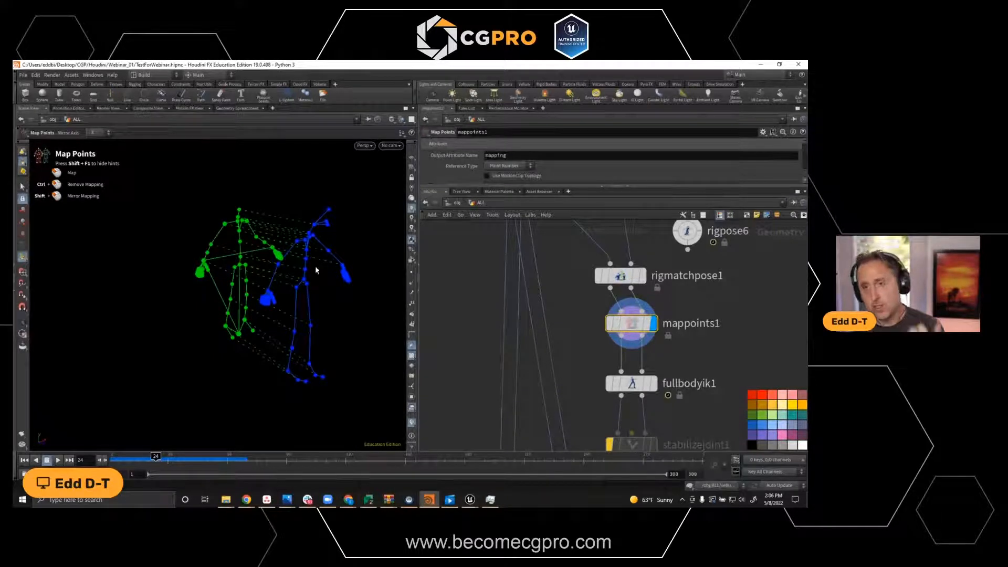
Display and select fullbodyik1, and check the retargeted skeleton by scrubbing the timeline to frame 10 and on to frame 26.
middle_click_drag(706, 416, 710, 363)
left_click(656, 330)
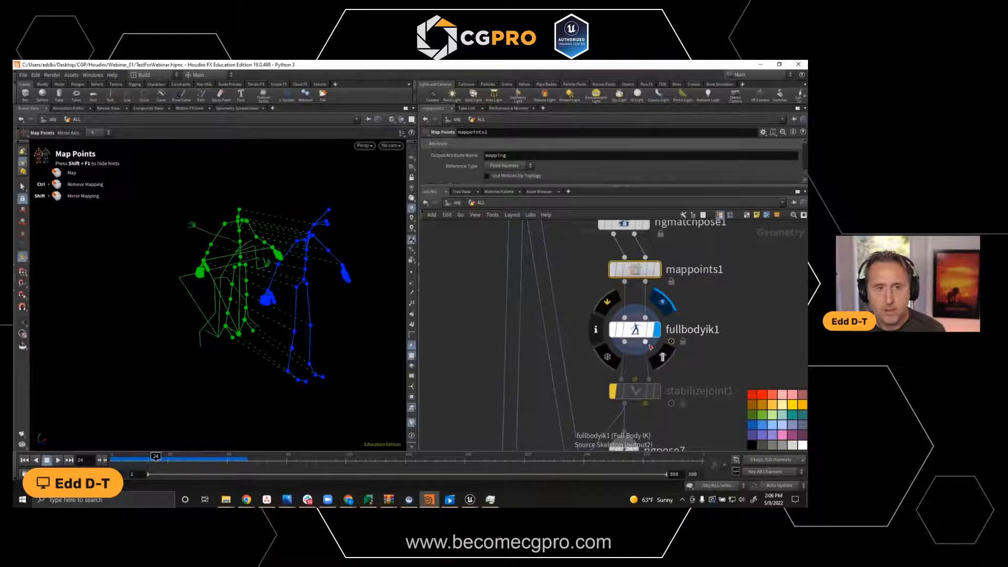
left_click(636, 340)
left_click_drag(254, 302, 259, 289)
middle_click_drag(258, 289, 265, 258)
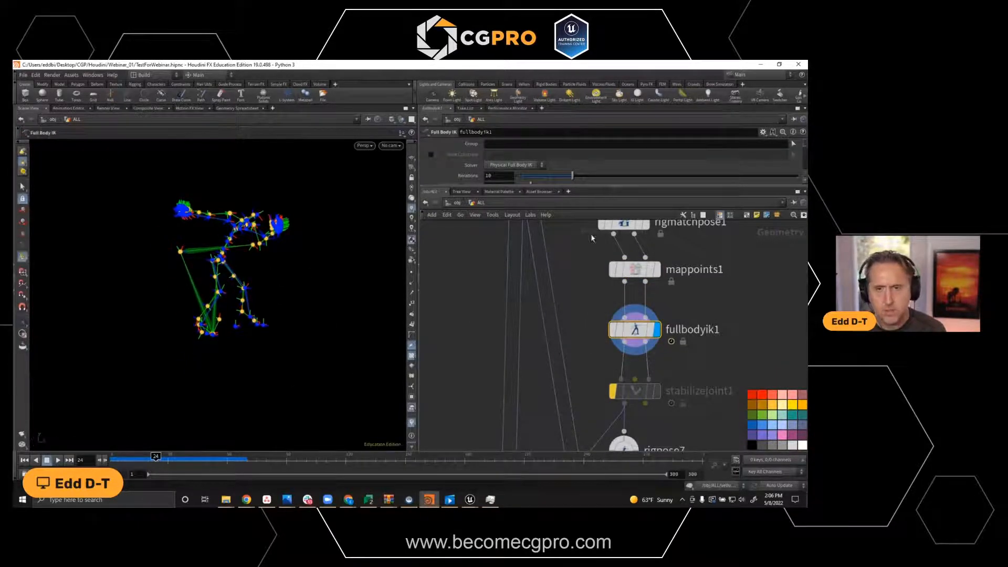
mouse_move(138, 458)
left_mouse_down()
mouse_move(115, 459)
mouse_move(154, 461)
mouse_move(127, 460)
left_mouse_up()
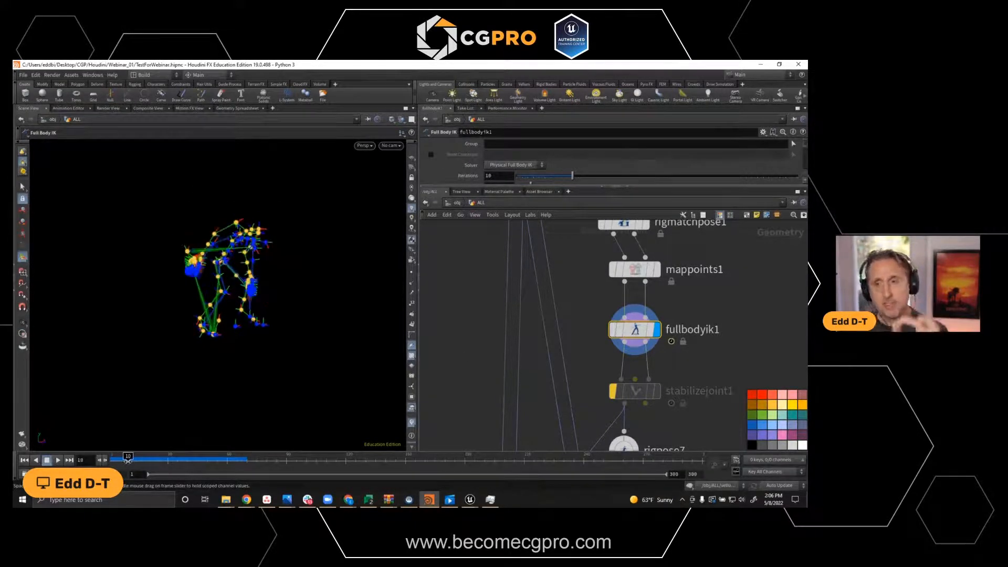
left_click_drag(127, 460, 159, 459)
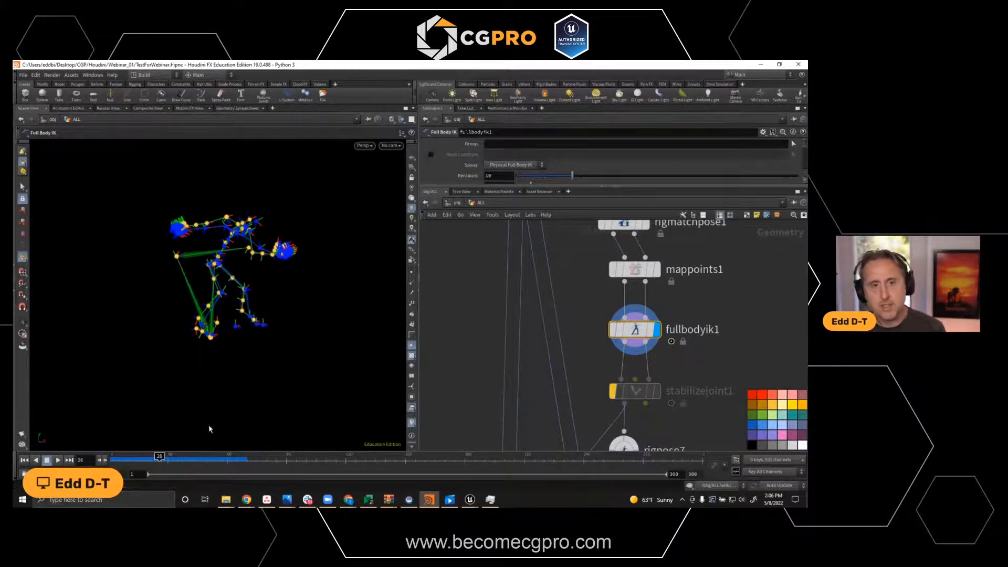
Display and select rigpose7 below the bypassed stabilizejoint1 to examine its adjusted skeleton.
middle_click_drag(662, 429, 681, 292)
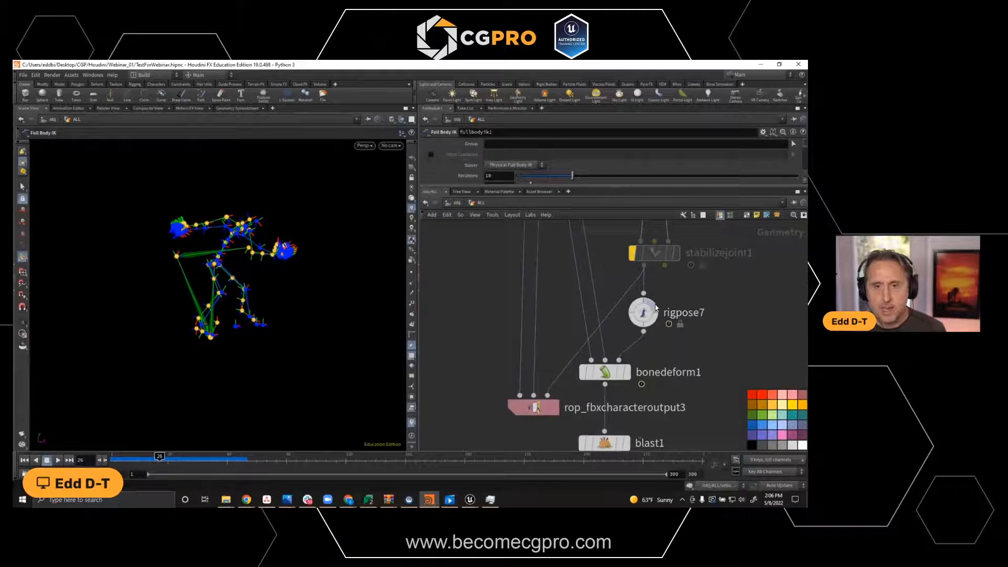
mouse_move(654, 309)
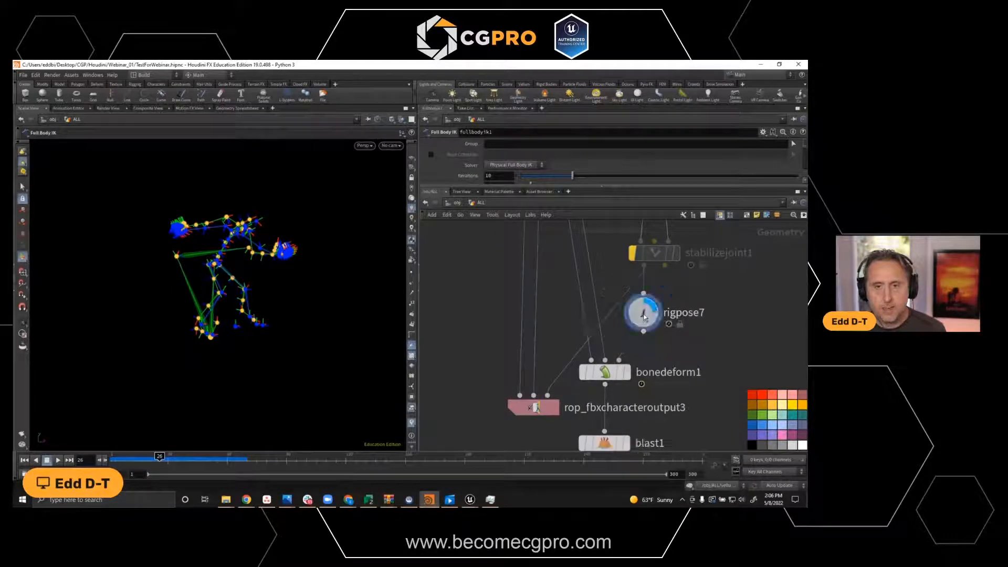
left_click(650, 311)
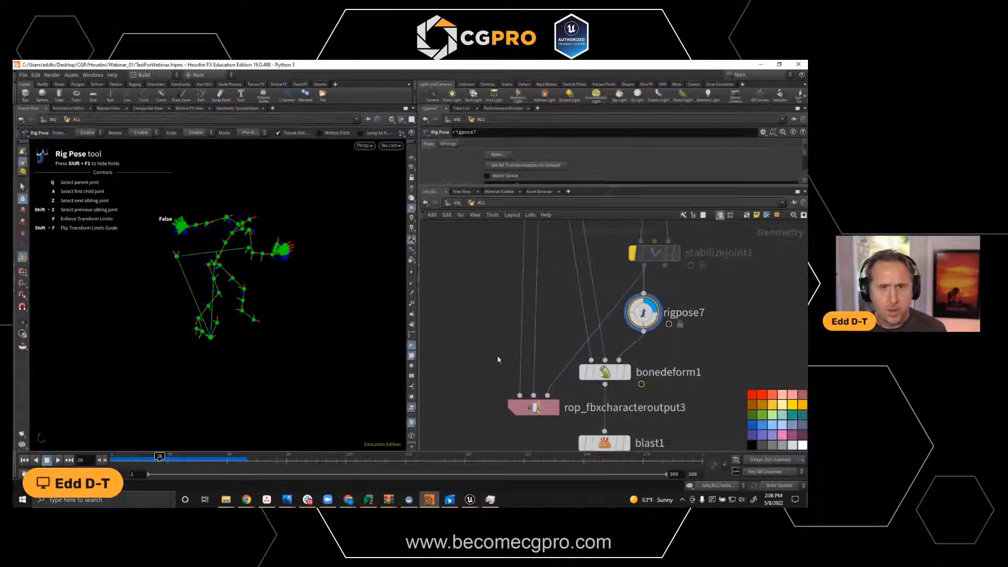
Display and select bonedeform1, and review the deformed mannequin up close while scrubbing to frame 61.
left_click(628, 373)
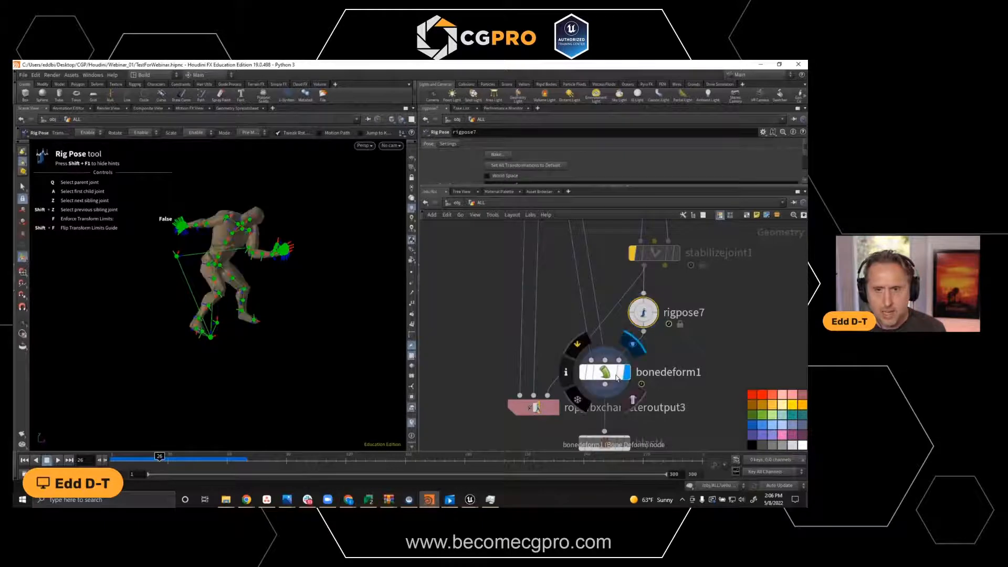
left_click(603, 371)
left_click_drag(169, 458, 247, 422)
right_click_drag(254, 286, 318, 273, "alt")
middle_click_drag(318, 273, 324, 332, "alt")
left_click_drag(199, 459, 228, 456)
Survey the end of the Mixamo branch down to OUT_MIXAMO_PROC, the neighbouring branches and the overall node network layout.
scroll(714, 339, "down", 2)
middle_click_drag(714, 339, 701, 306)
scroll(707, 308, "down", 3)
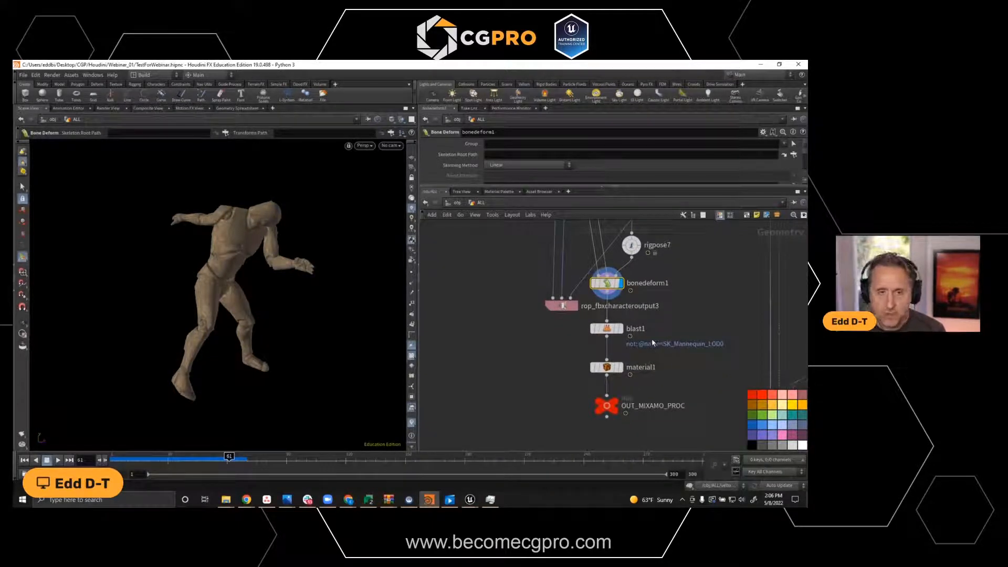
scroll(690, 296, "down", 3)
middle_click_drag(700, 272, 650, 351)
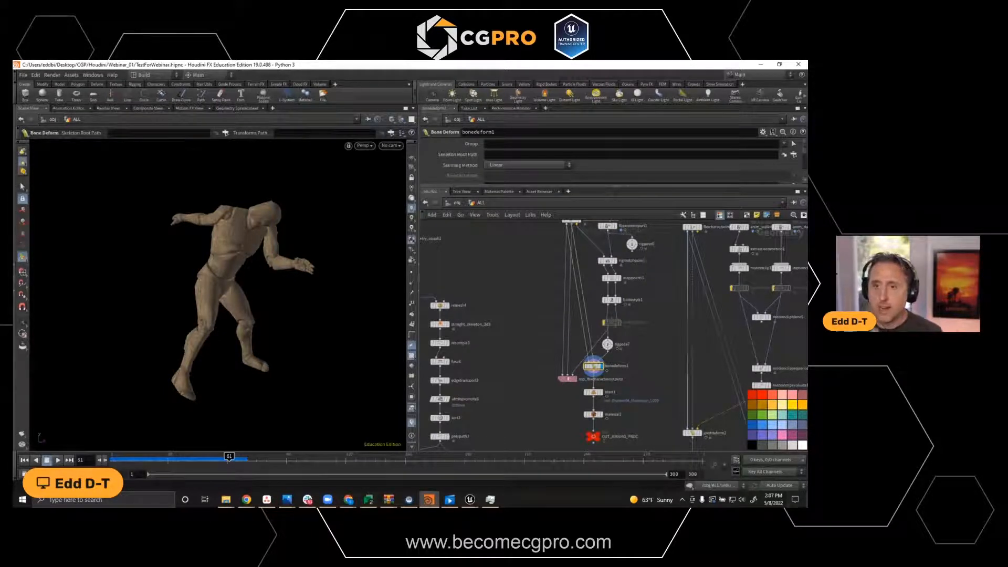
middle_click_drag(652, 381, 656, 336)
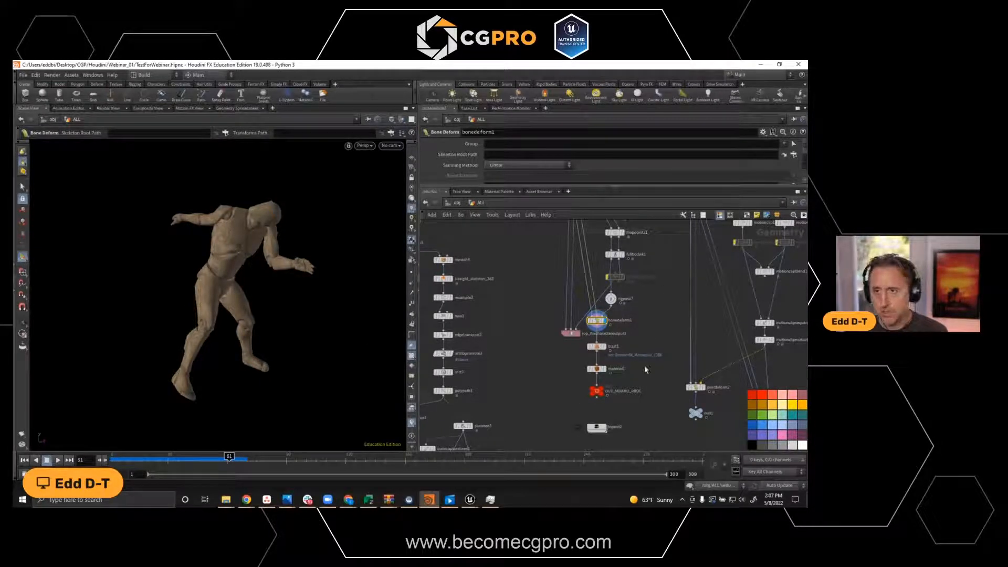
middle_click_drag(652, 328, 673, 319)
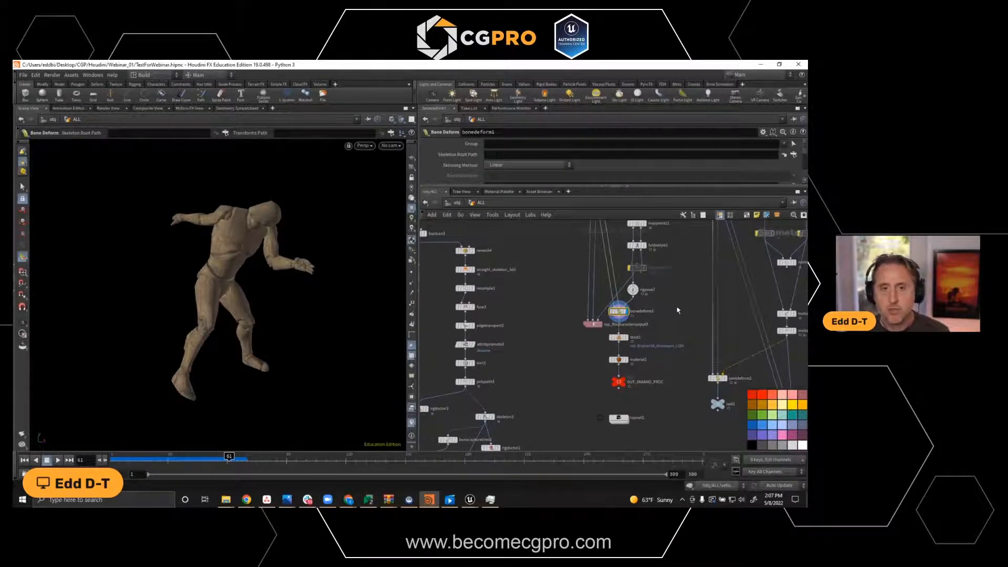
scroll(681, 310, "down", 6)
middle_click_drag(591, 406, 492, 406)
middle_click_drag(681, 432, 751, 280)
middle_click_drag(628, 421, 675, 229)
scroll(675, 281, "down", 8)
middle_click_drag(682, 310, 680, 392)
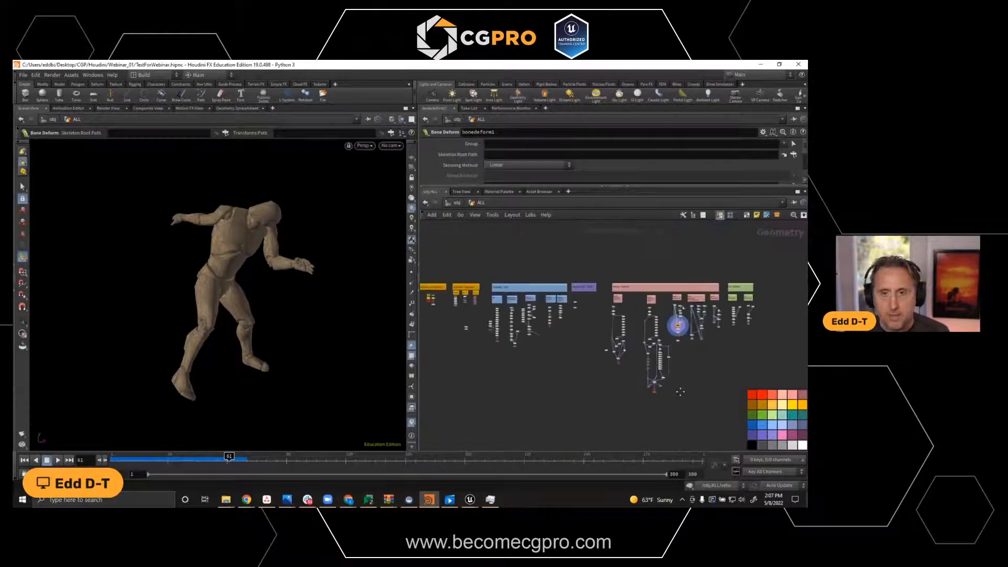
scroll(667, 383, "up", 5)
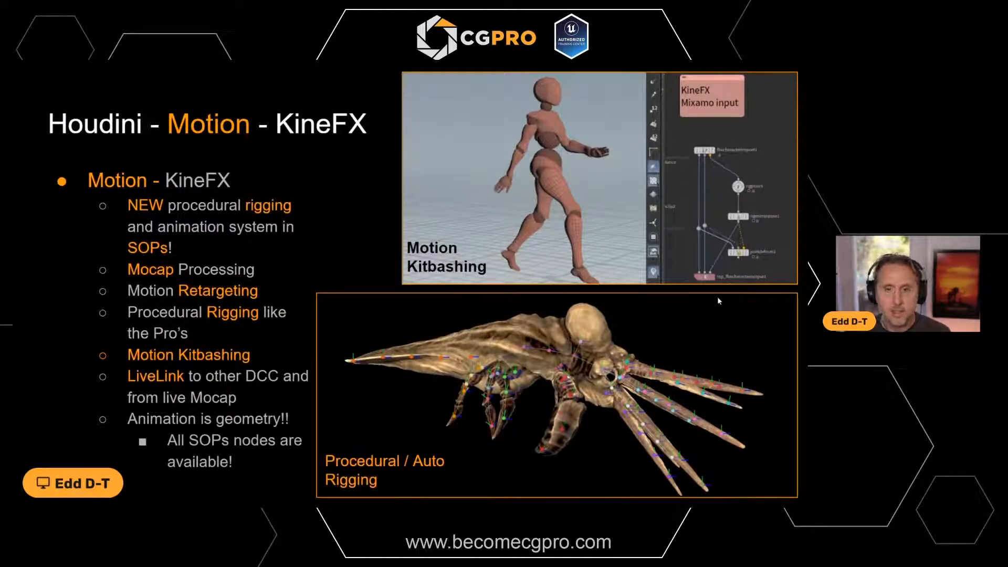
left_click(803, 249)
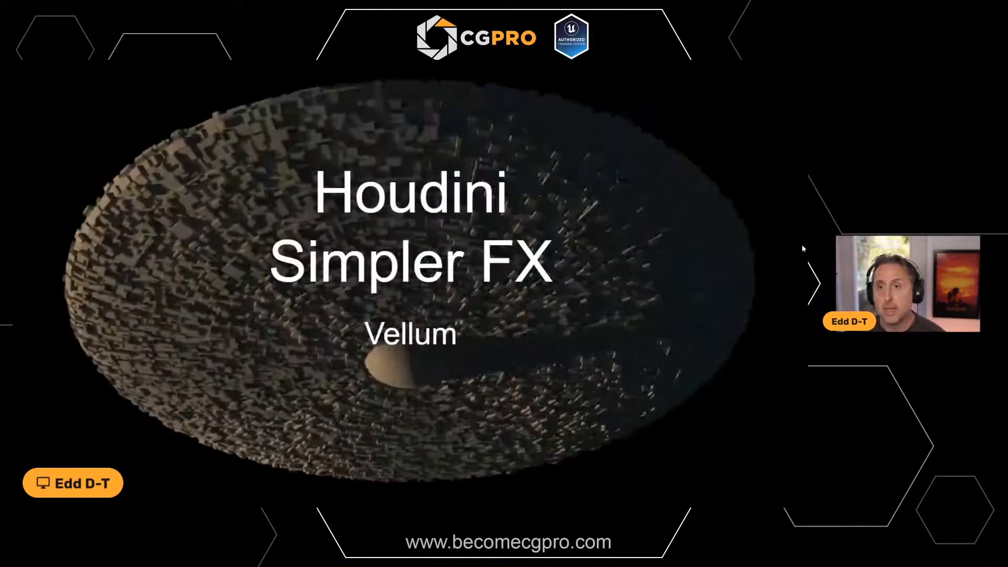
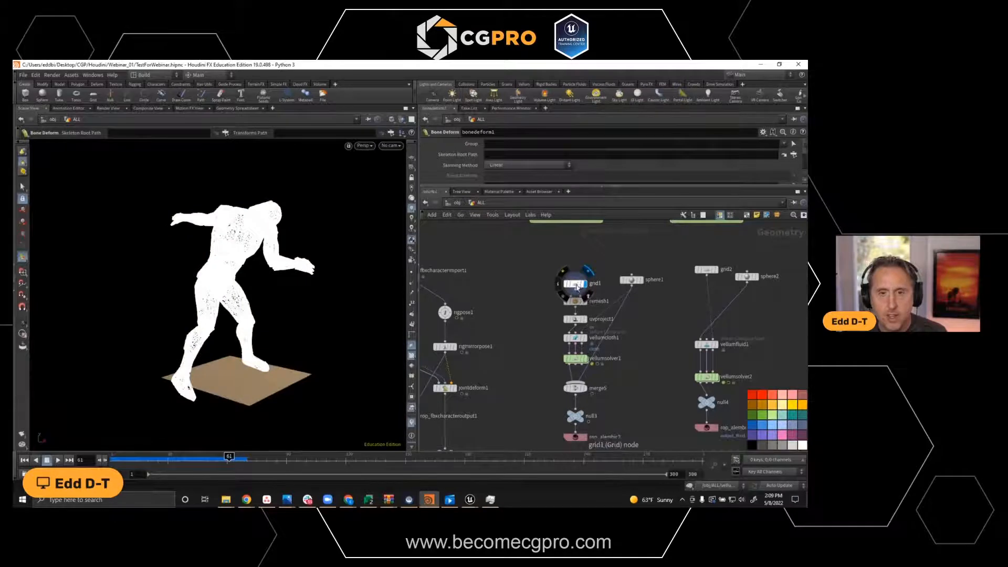
Inspect the flat grid from grid1 in the Vellum cloth branch up close with its handles active.
right_click_drag(220, 373, 328, 377, "alt")
middle_click_drag(329, 378, 295, 292, "alt")
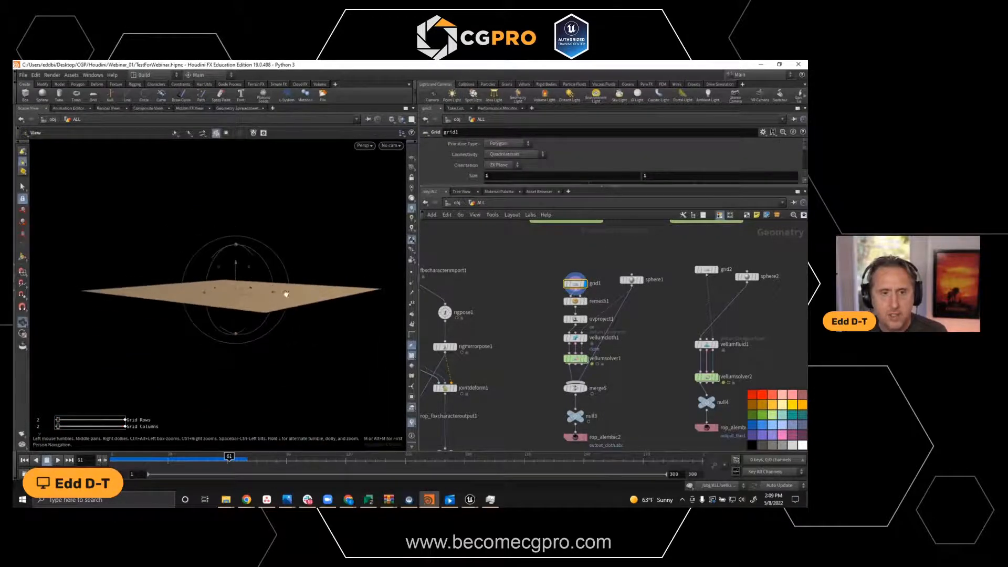
key("Return")
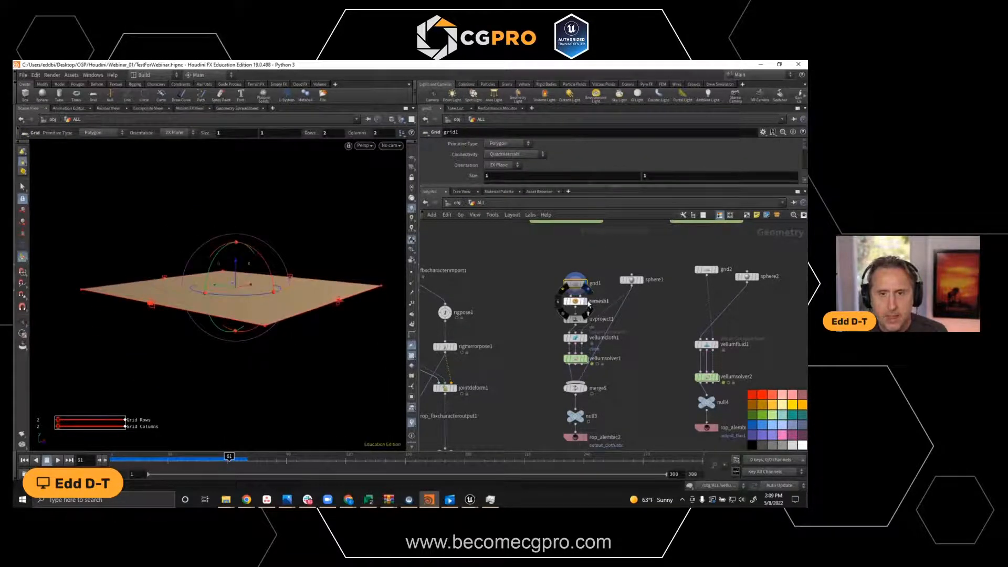
Display remesh1 and uvproject1 in turn to examine the triangulated grid and its UV projection.
left_click(589, 303)
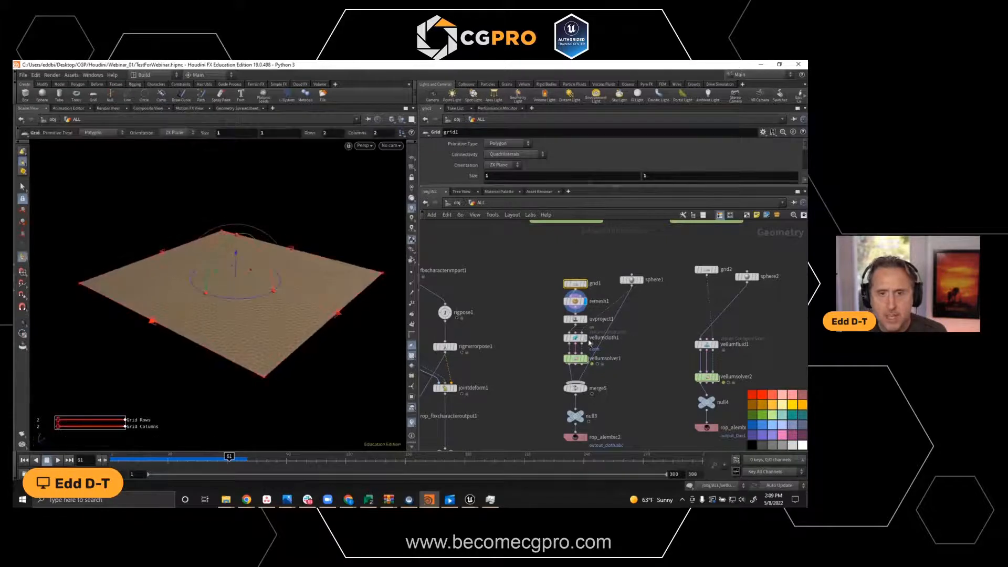
key("Escape")
right_click_drag(278, 322, 205, 361)
key("Return")
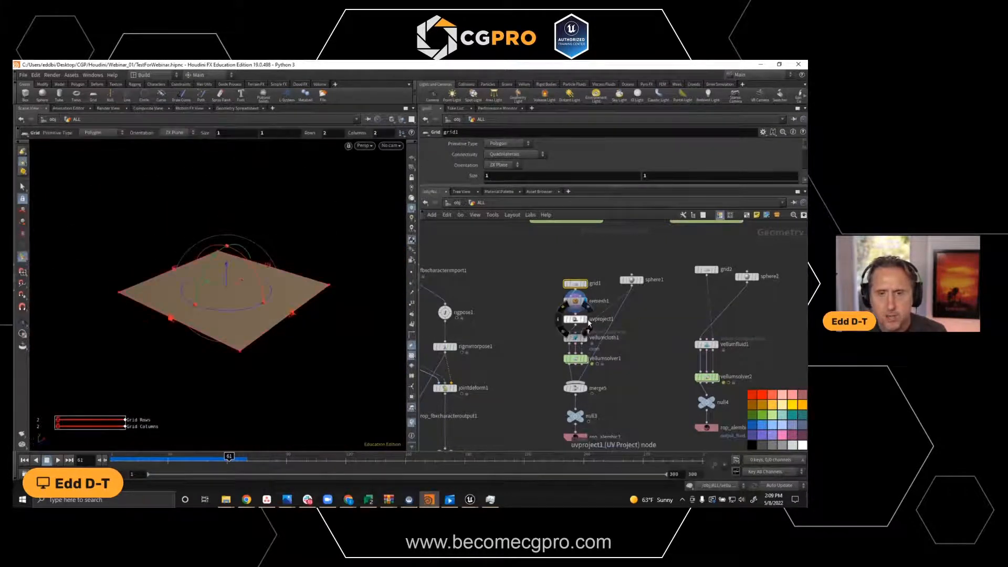
scroll(639, 330, "up", 2)
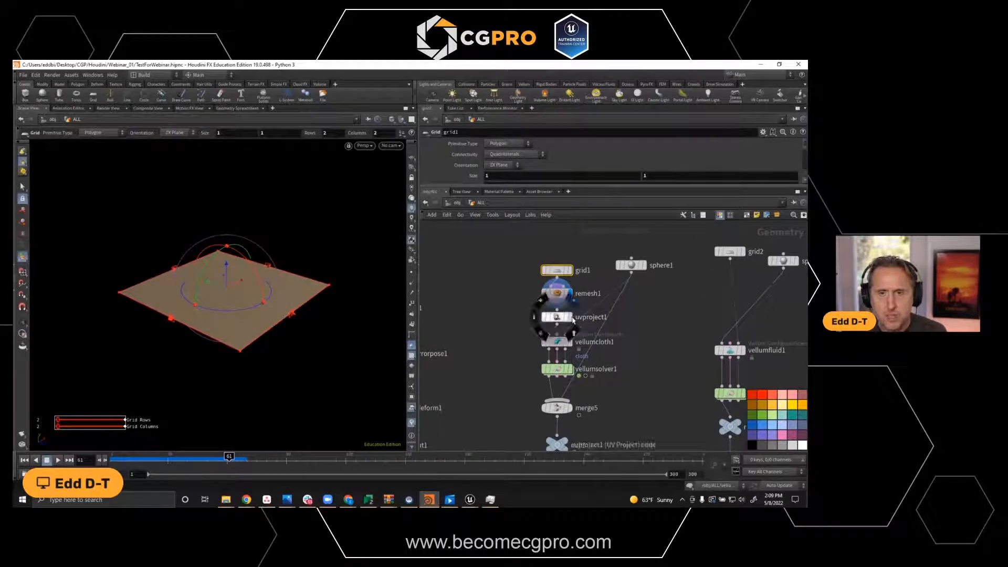
left_click(573, 320)
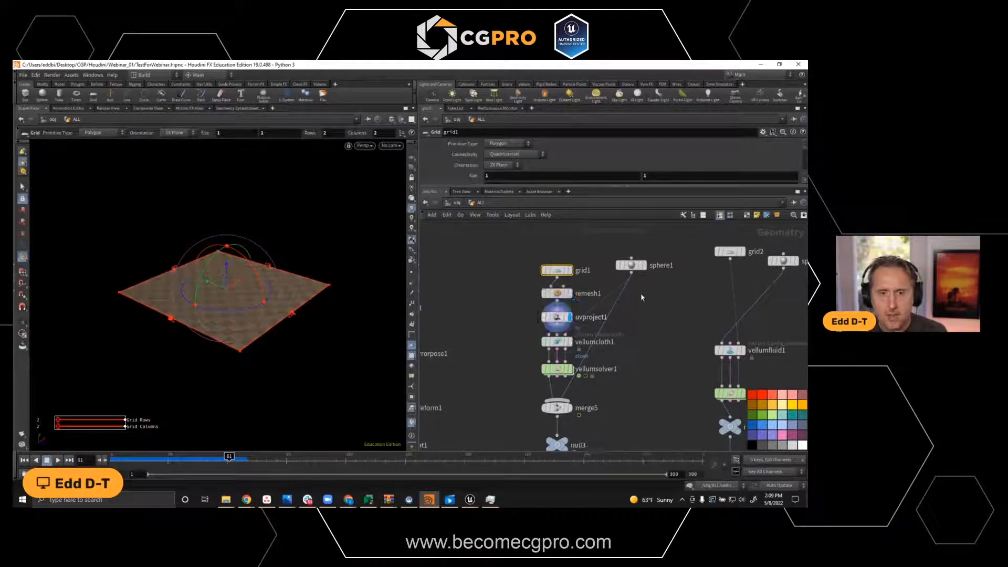
Display sphere1 and inspect the collision sphere's position relative to the grid from the side.
mouse_move(644, 272)
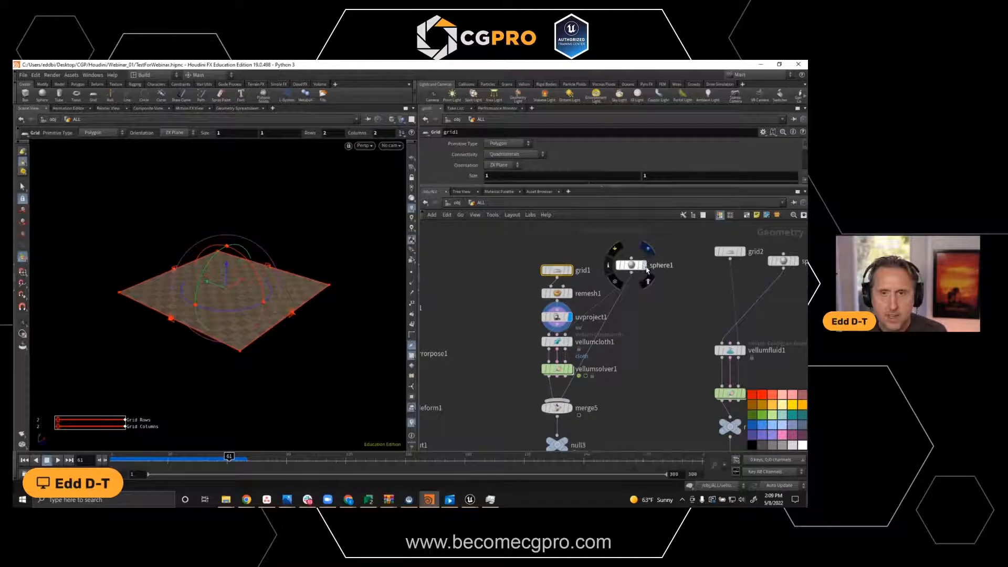
left_click(646, 268)
left_click_drag(216, 362, 248, 335, "alt")
middle_click_drag(248, 336, 333, 358, "alt")
left_click_drag(213, 295, 250, 259, "alt")
key("Return")
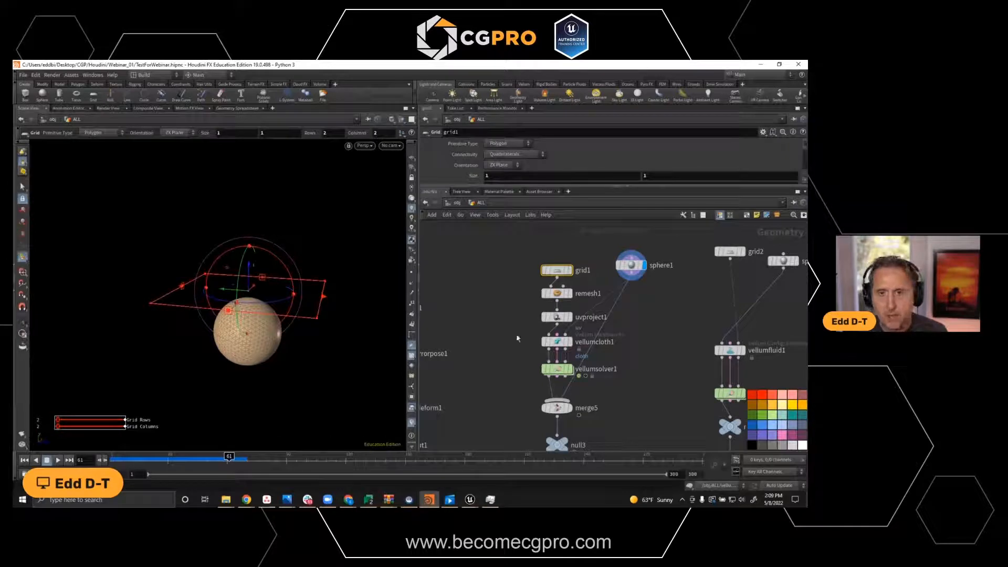
Display vellumcloth1 and examine how the cloth constraints node sits between uvproject1 and vellumsolver1.
scroll(617, 314, "up", 1)
middle_click_drag(599, 294, 581, 317)
middle_click_drag(595, 367, 584, 304)
left_click(577, 299)
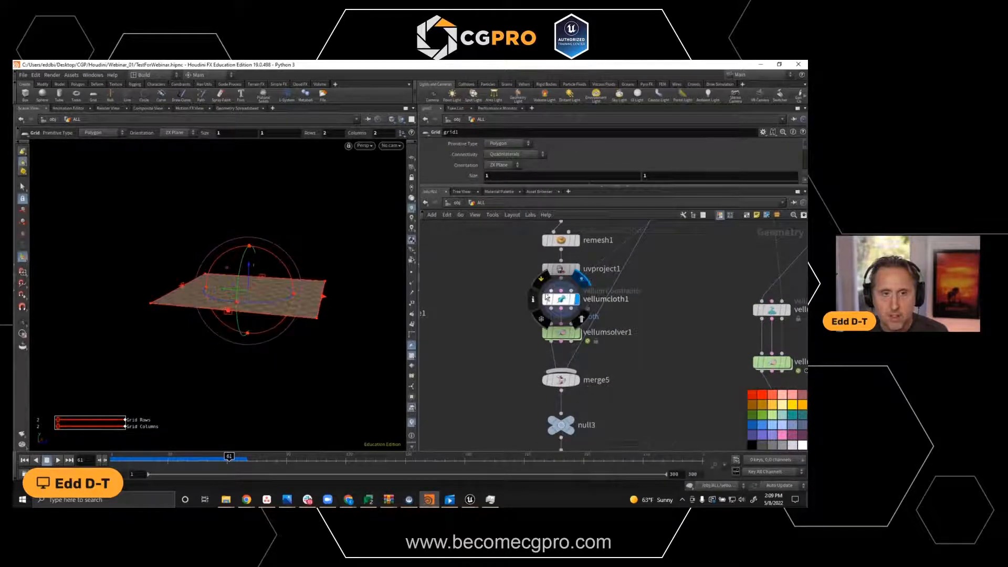
middle_click_drag(650, 292, 637, 313)
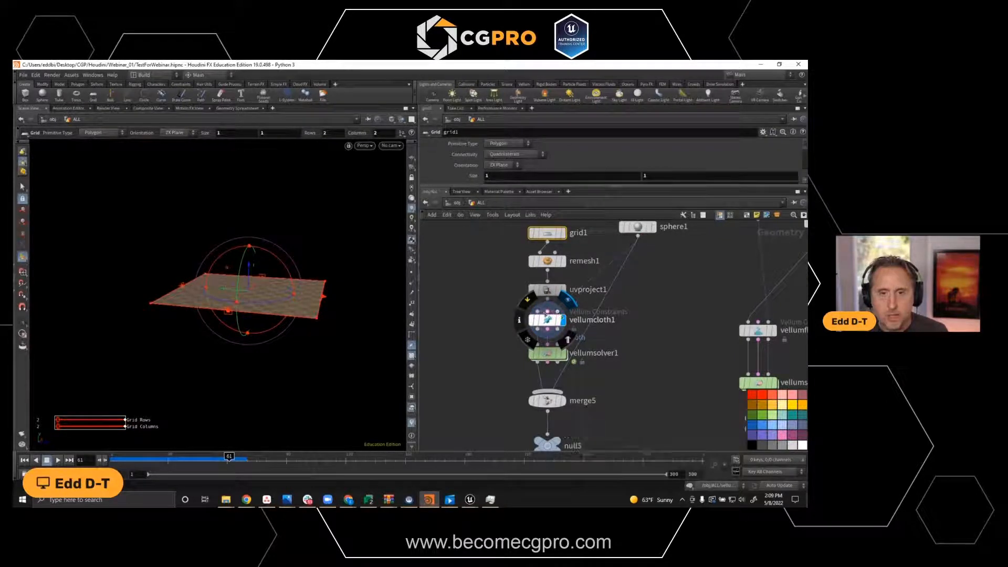
Display vellumsolver1 and return the timeline to frame 1 to reset the cloth simulation.
middle_click_drag(635, 367, 632, 333)
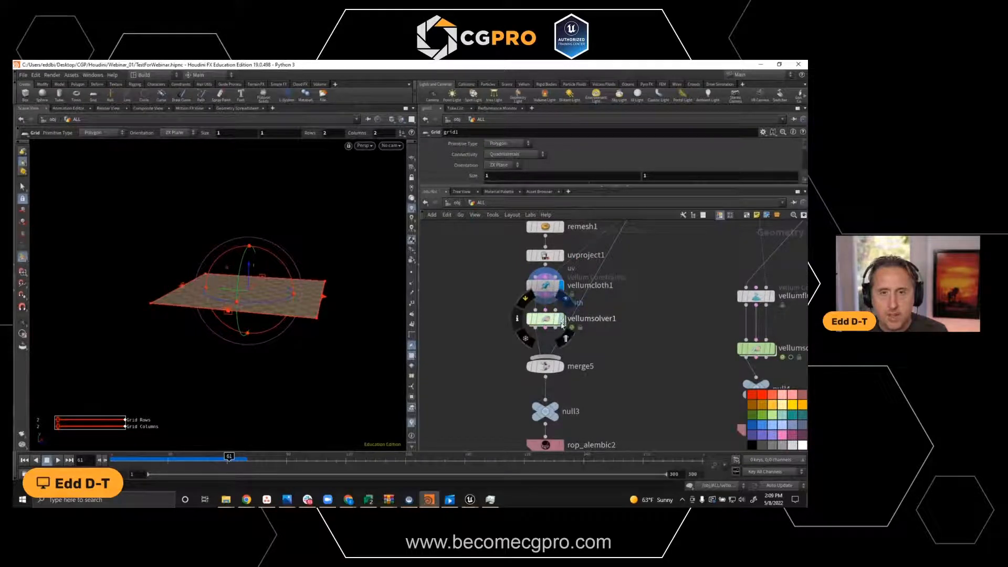
key("Escape")
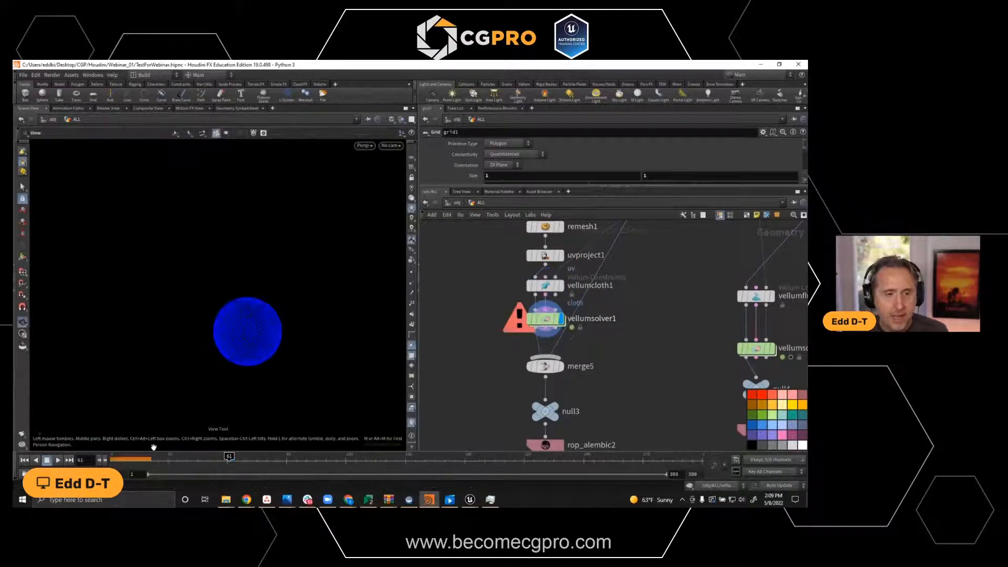
left_click_drag(148, 459, 88, 452)
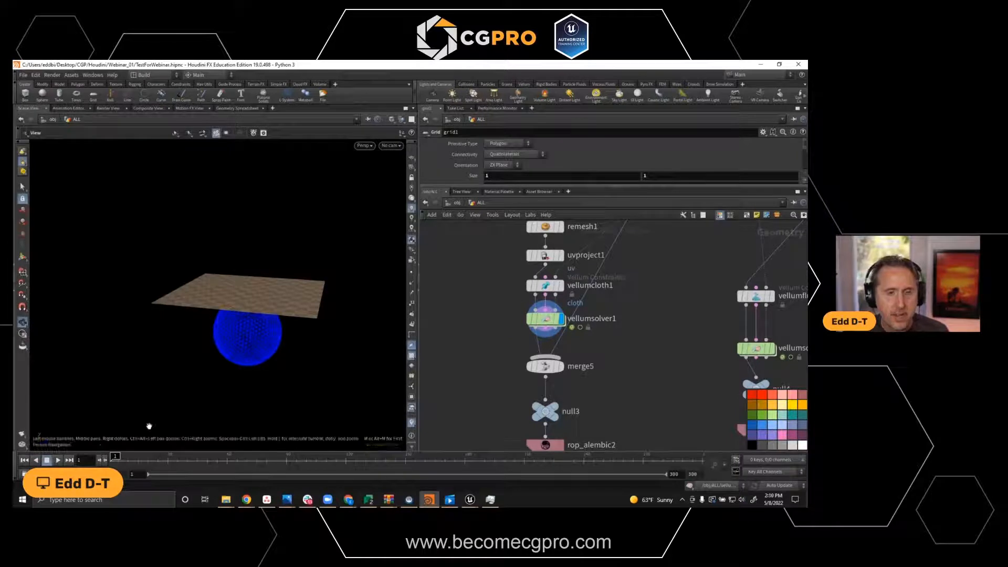
Play the Vellum cloth simulation to frame 19, stop it and inspect the cloth draped over the sphere from different angles.
left_click(57, 460)
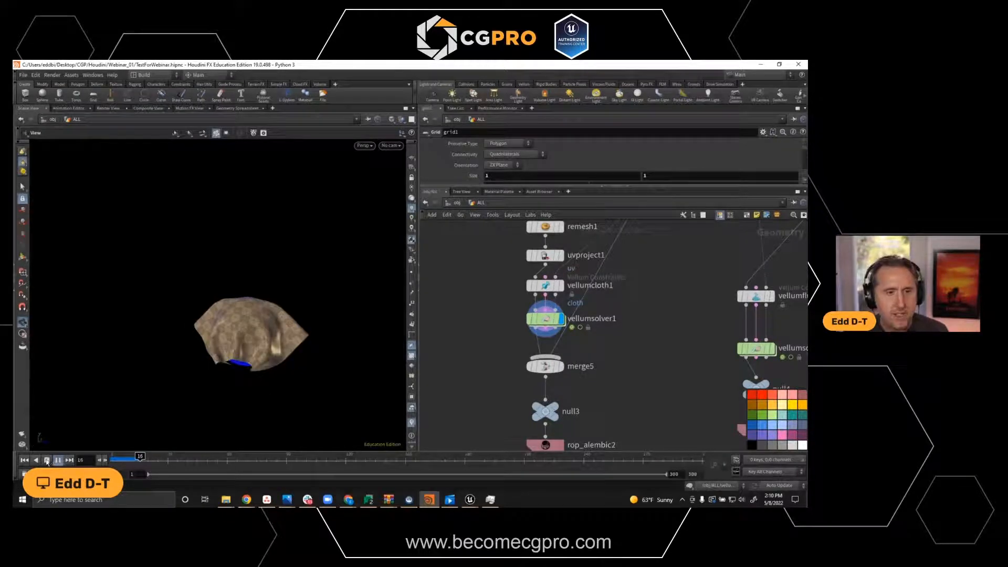
left_click(47, 460)
mouse_move(257, 340)
left_mouse_down()
mouse_move(261, 348)
mouse_move(263, 320)
mouse_move(255, 329)
left_mouse_up()
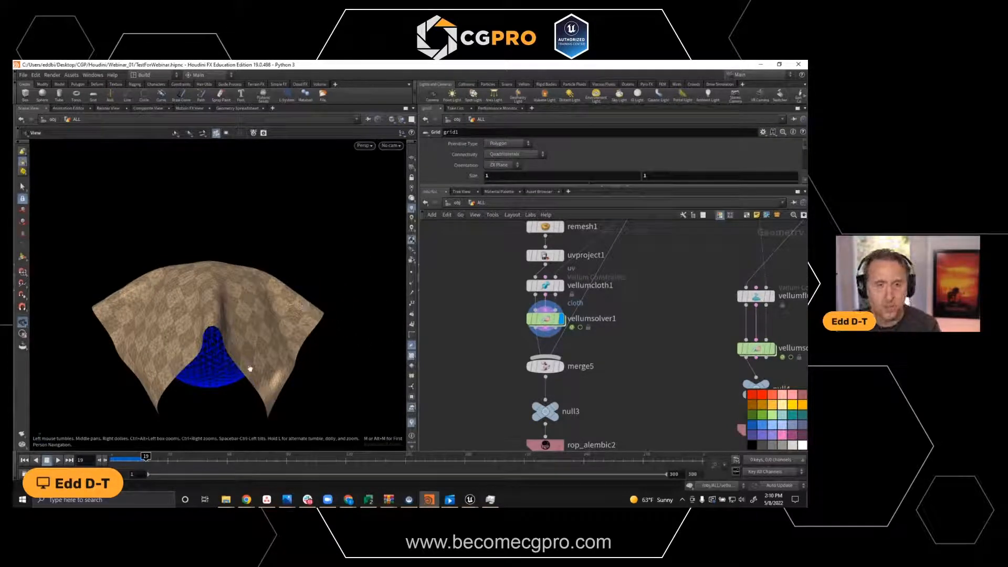
left_click_drag(221, 342, 246, 331)
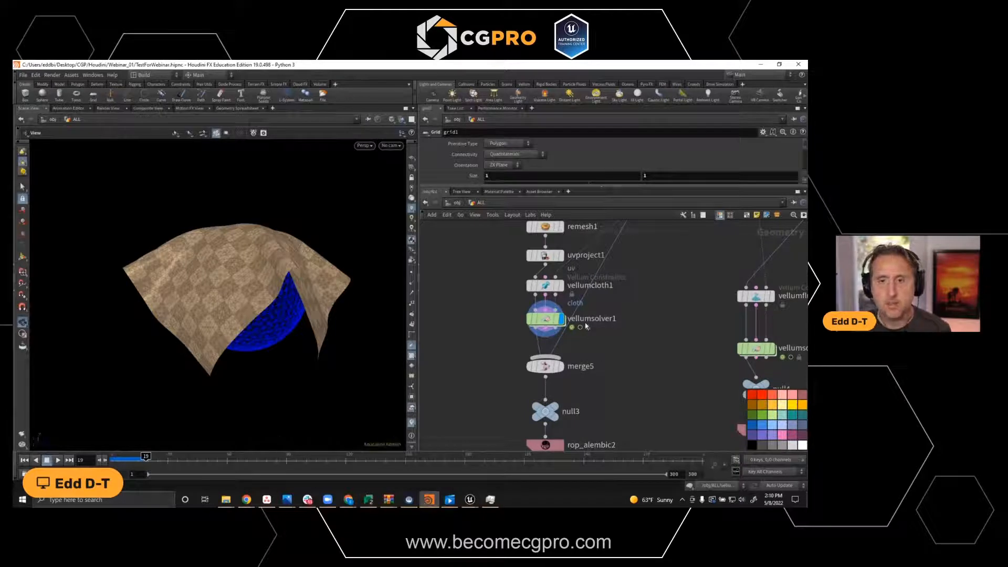
Add a Vellum Configure Cloth node and place it in the empty space between the cloth and fluid node chains.
left_click_drag(247, 293, 277, 300)
scroll(627, 301, "down", 3)
middle_click_drag(627, 300, 567, 297)
scroll(614, 305, "up", 3)
key("Tab")
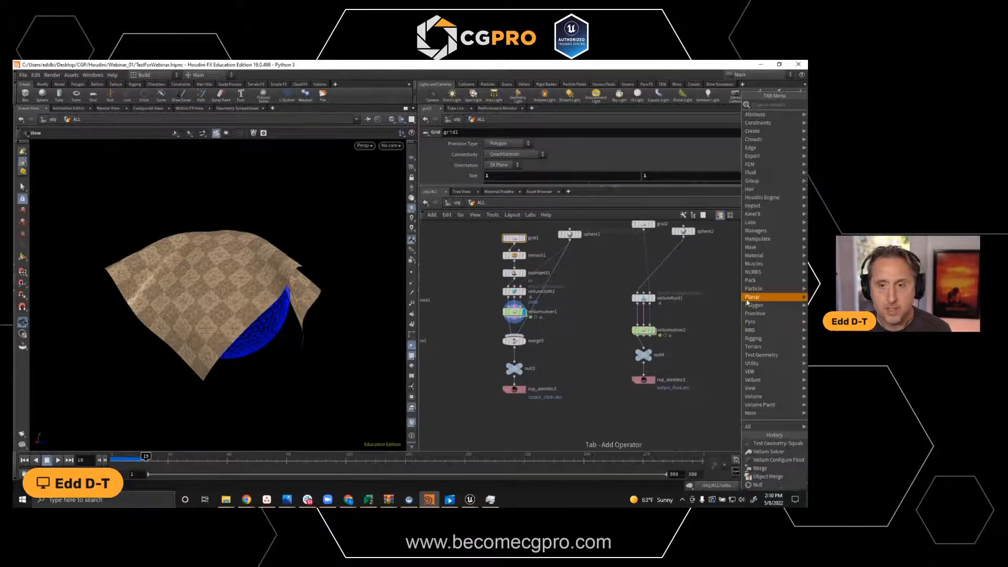
mouse_move(752, 379)
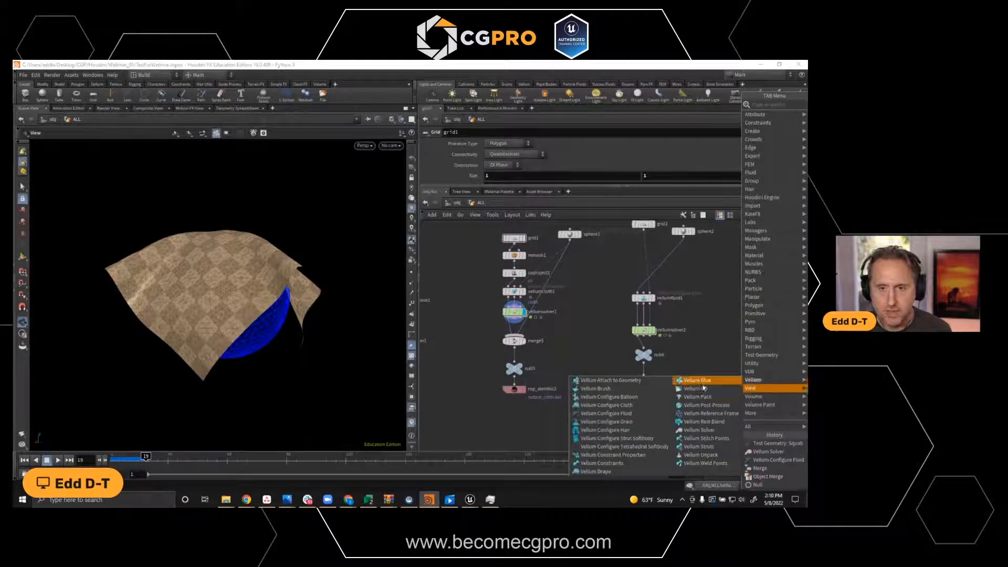
left_click(610, 410)
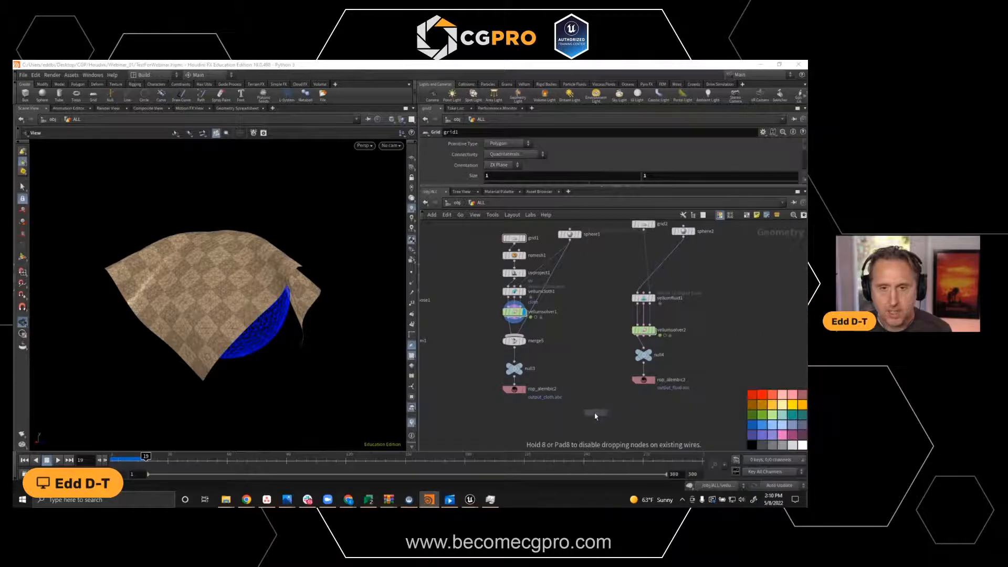
left_click(591, 363)
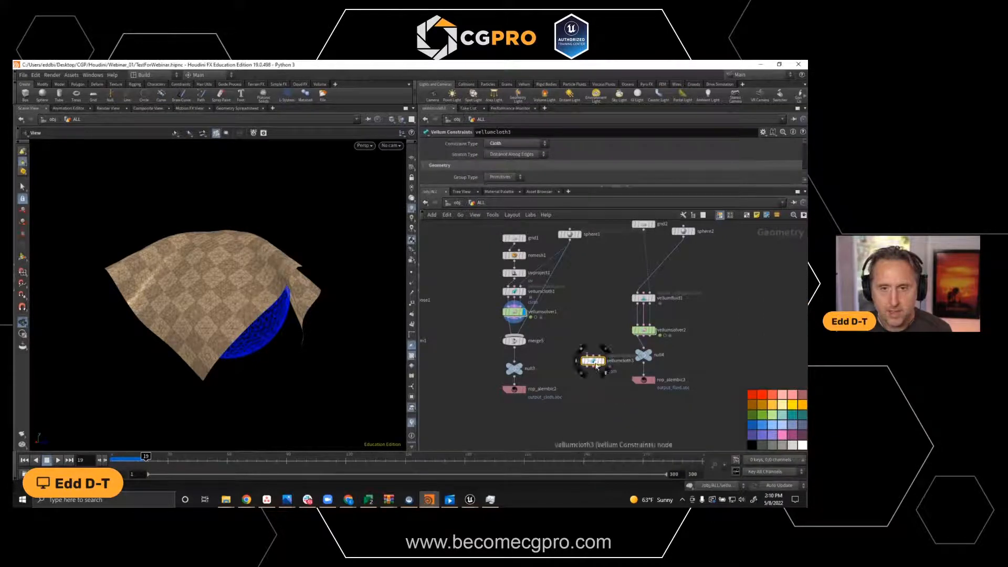
left_click_drag(591, 359, 588, 298)
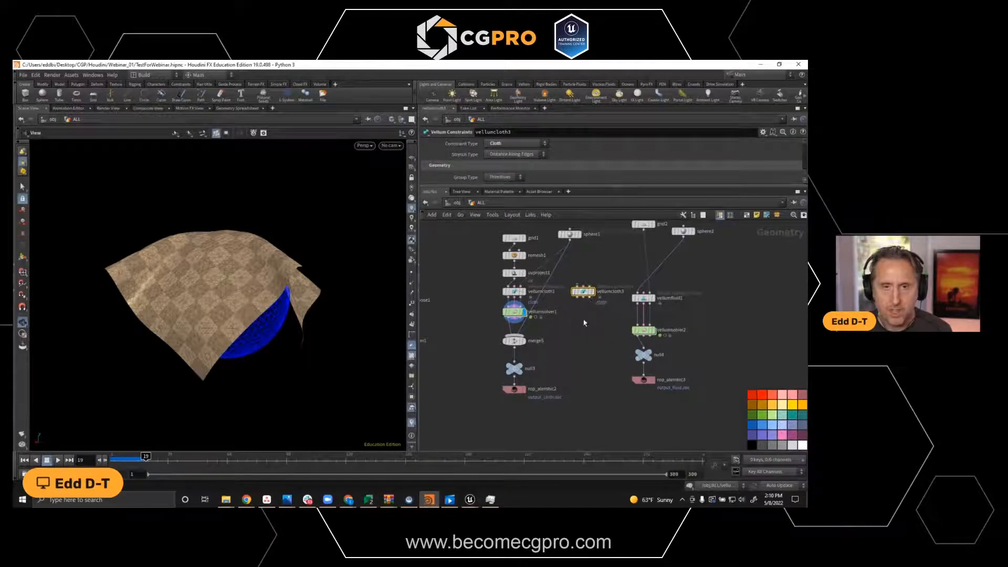
Add a Vellum Solver node wired directly beneath the new Vellum Configure Cloth node.
key("Tab")
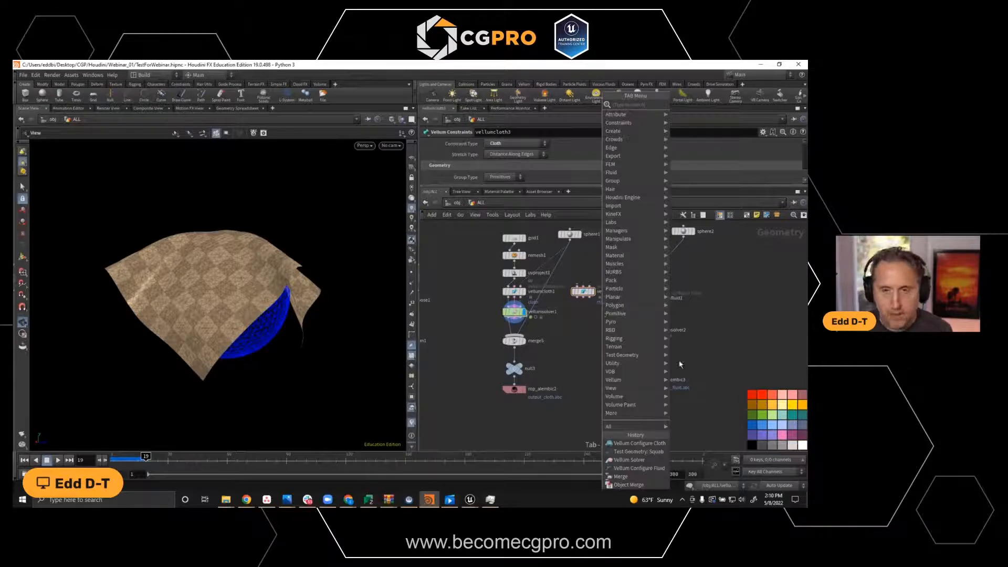
mouse_move(613, 380)
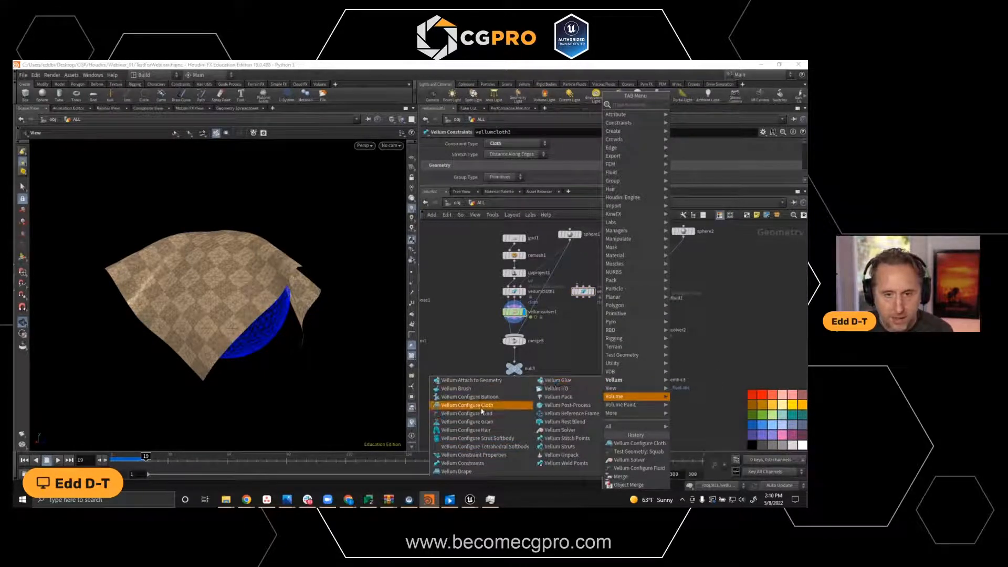
left_click(564, 432)
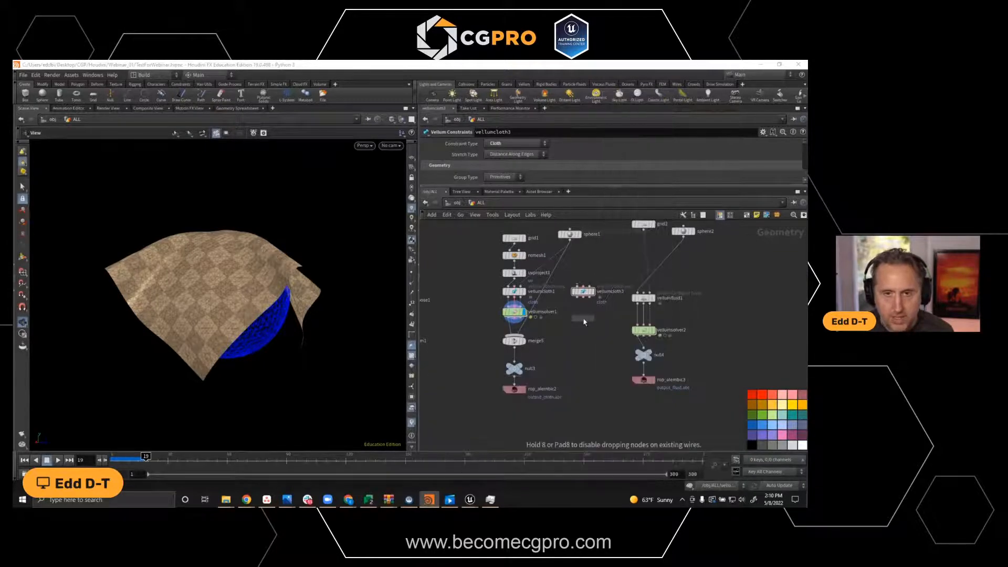
left_click(584, 316)
left_click_drag(584, 292, 588, 344)
Move the new cloth constraint and solver nodes up together as a pair and delete both.
left_click(589, 320)
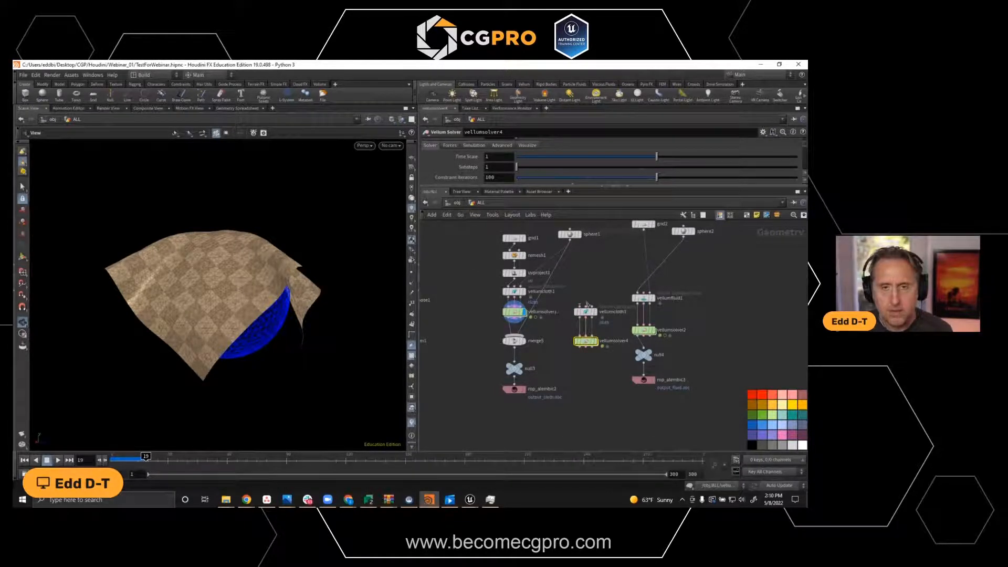
left_click(579, 314, "shift")
left_click_drag(579, 314, 577, 290)
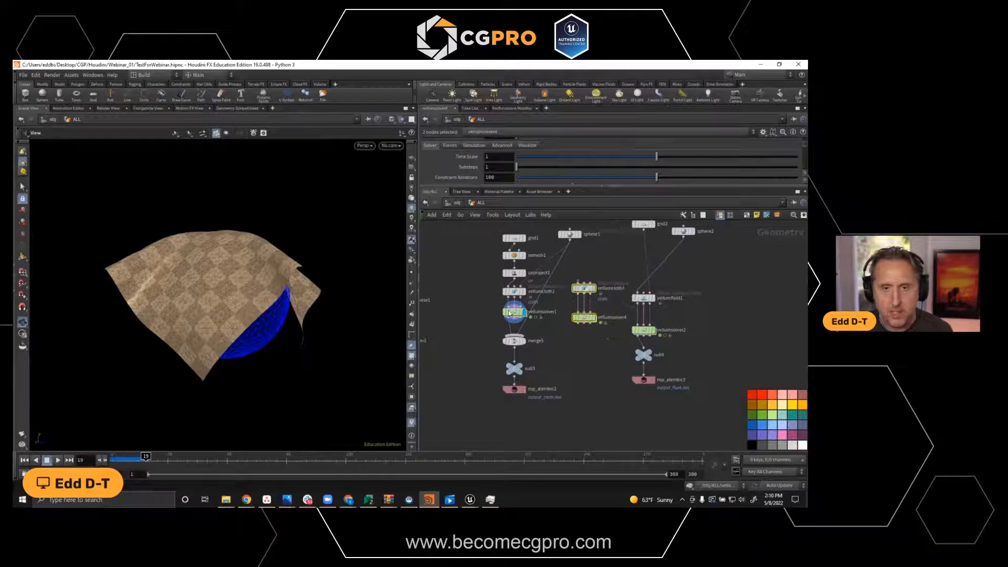
mouse_move(577, 284)
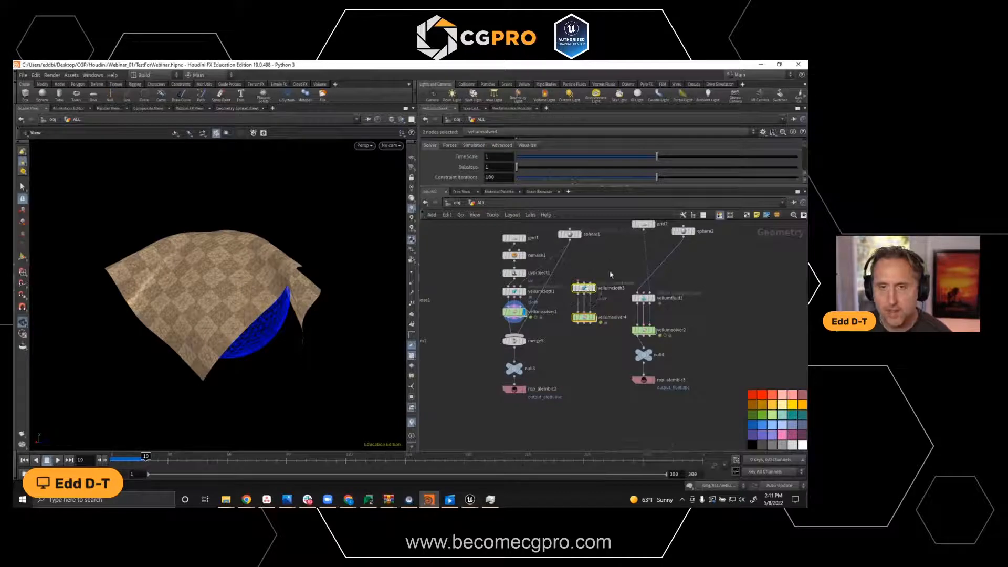
key("Delete")
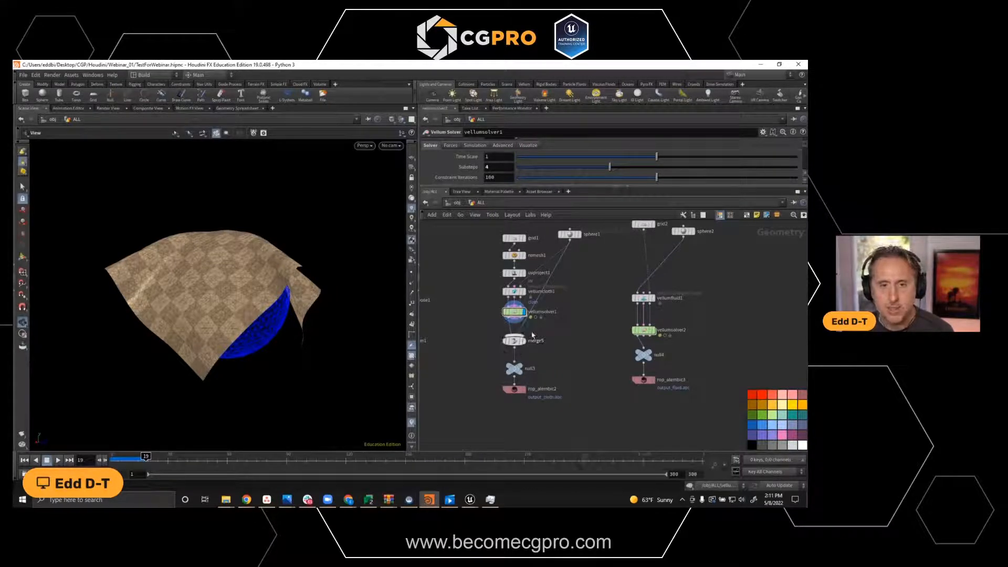
Display null3 and scrub the timeline to frame 11 to view the cloth merged with the collision sphere.
left_click(521, 370)
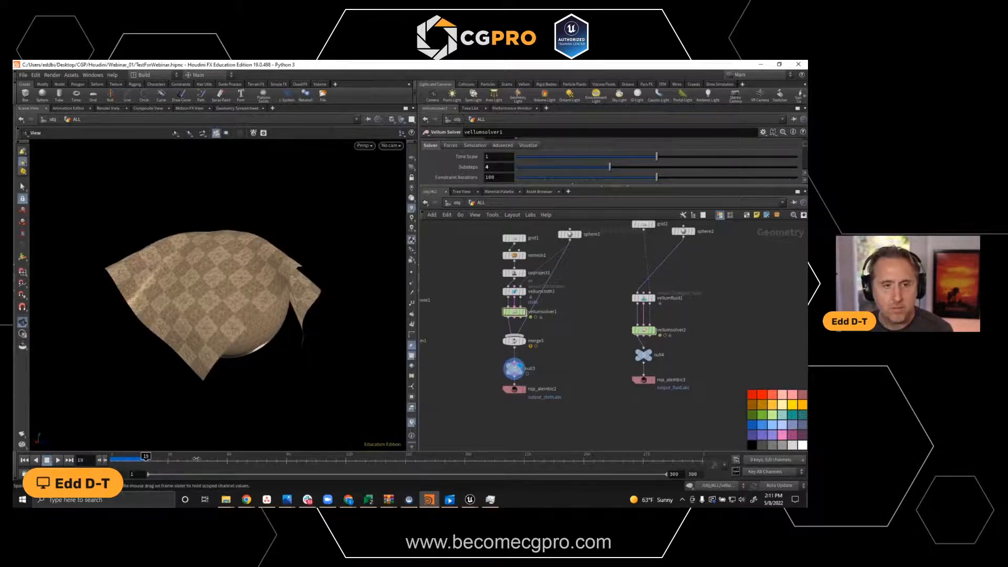
left_click_drag(137, 463, 130, 463)
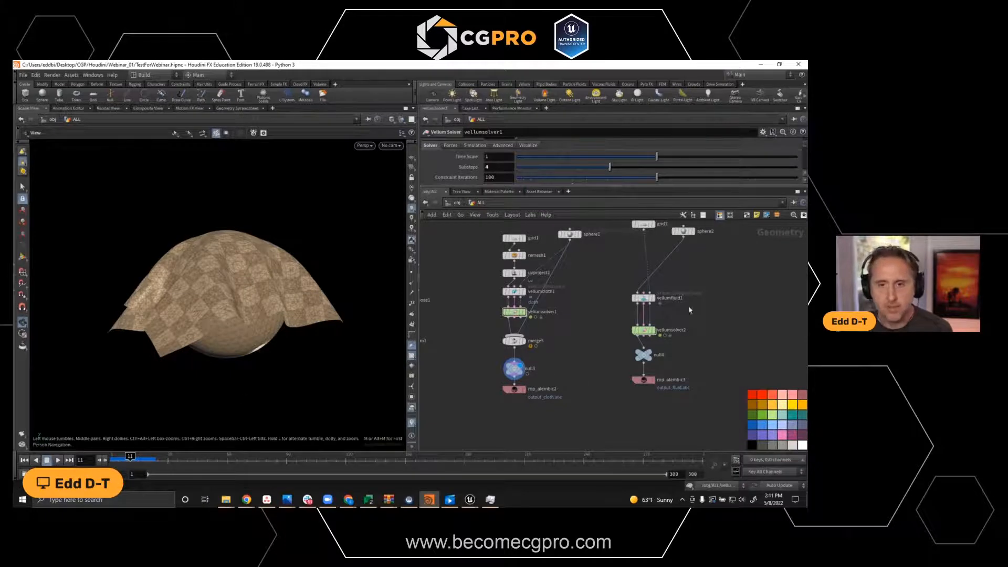
Rearrange sphere2 and grid2 side by side above vellumfluid1, with sphere2 to the left of grid2.
middle_click_drag(714, 296, 697, 313)
mouse_move(628, 242)
left_mouse_down()
mouse_move(706, 271)
mouse_move(617, 255)
left_mouse_up()
left_click_drag(697, 273, 664, 254)
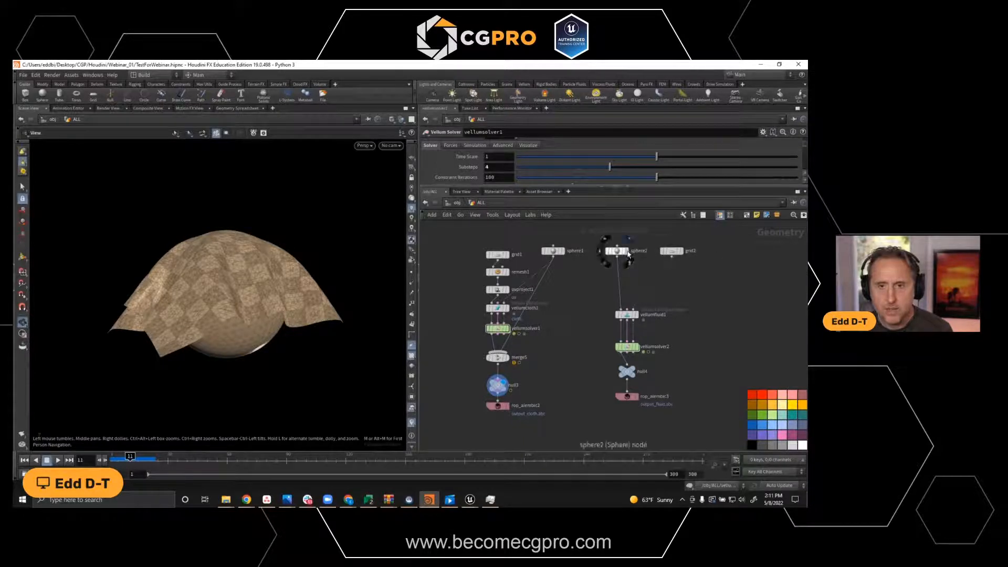
Display grid2 and inspect the ground plane from several angles, switching briefly to sphere2 to compare the fluid source.
left_click(681, 250)
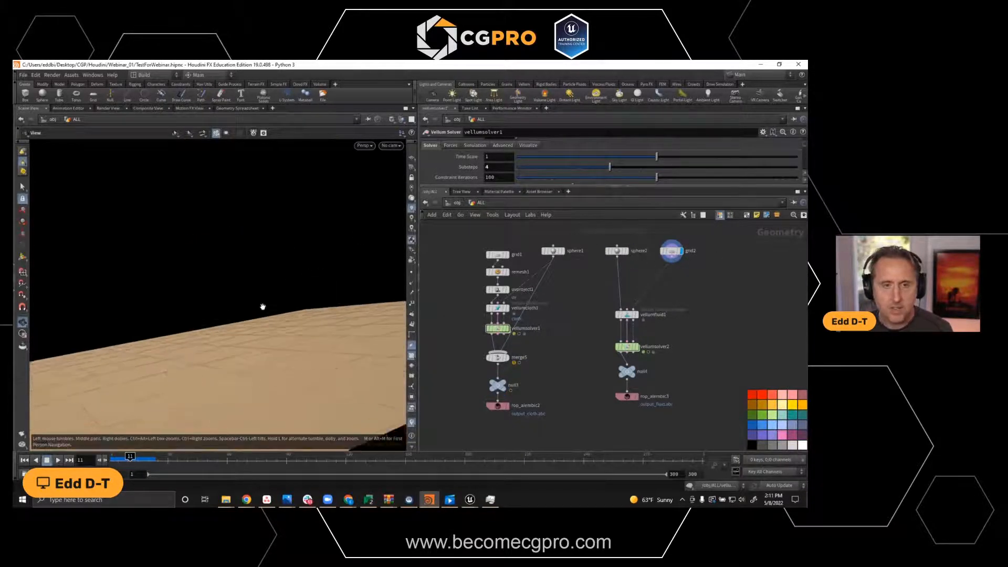
right_click_drag(202, 335, 188, 345)
left_click_drag(247, 295, 261, 315)
middle_click_drag(260, 315, 218, 300)
right_click_drag(218, 300, 252, 313)
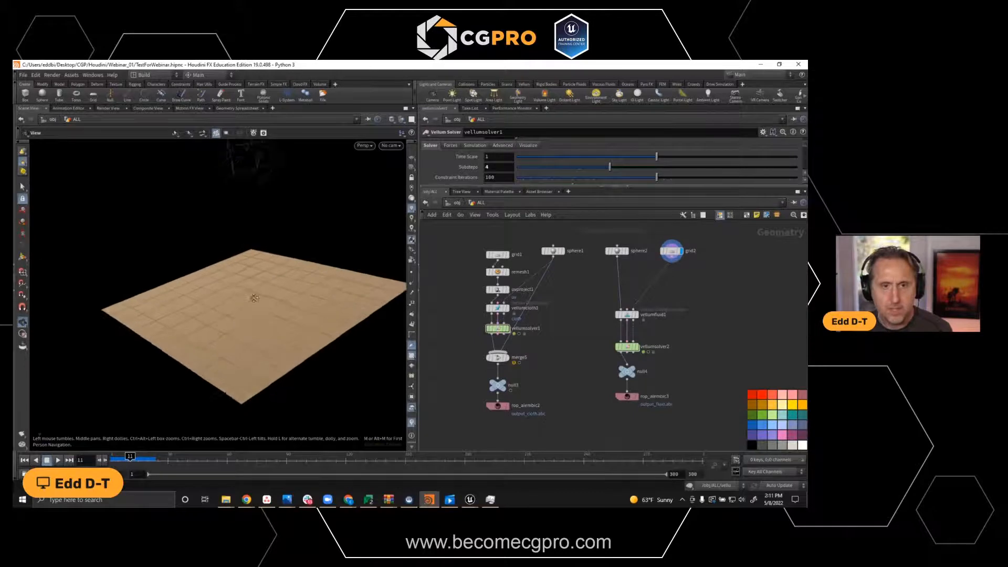
middle_click_drag(252, 313, 253, 293)
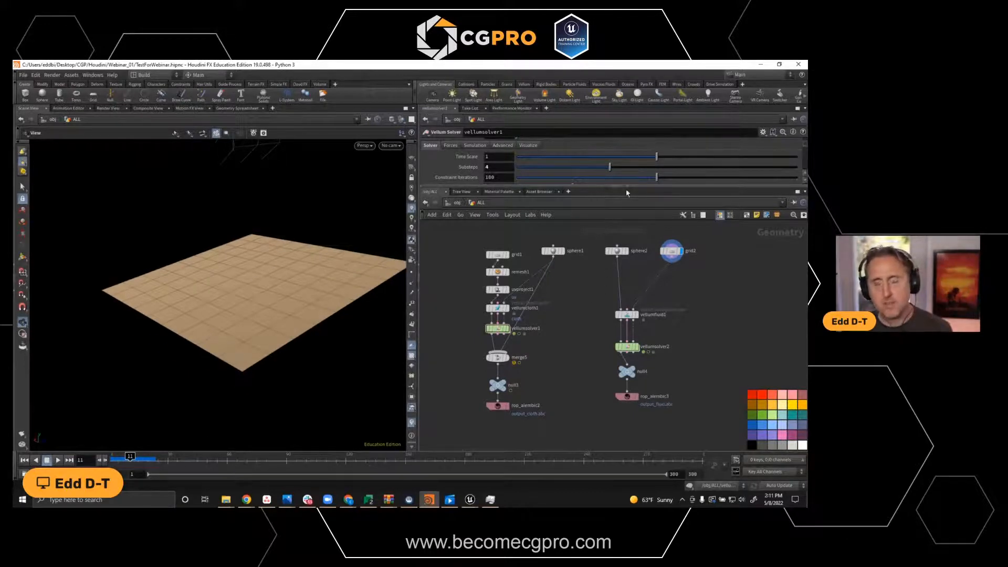
left_click_drag(304, 261, 273, 281)
right_click_drag(273, 282, 174, 328)
middle_click_drag(223, 320, 357, 318)
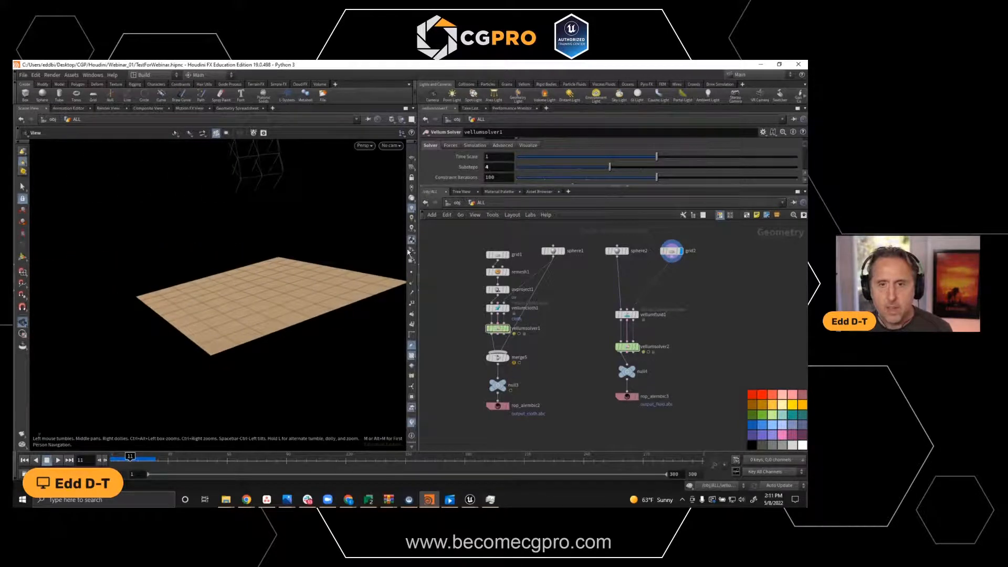
left_click(625, 251)
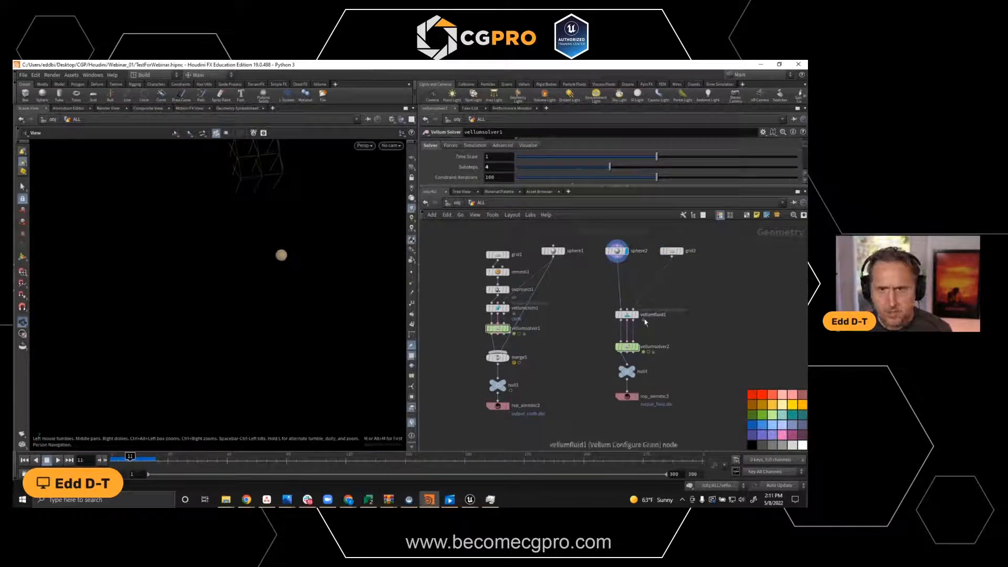
left_click(681, 252)
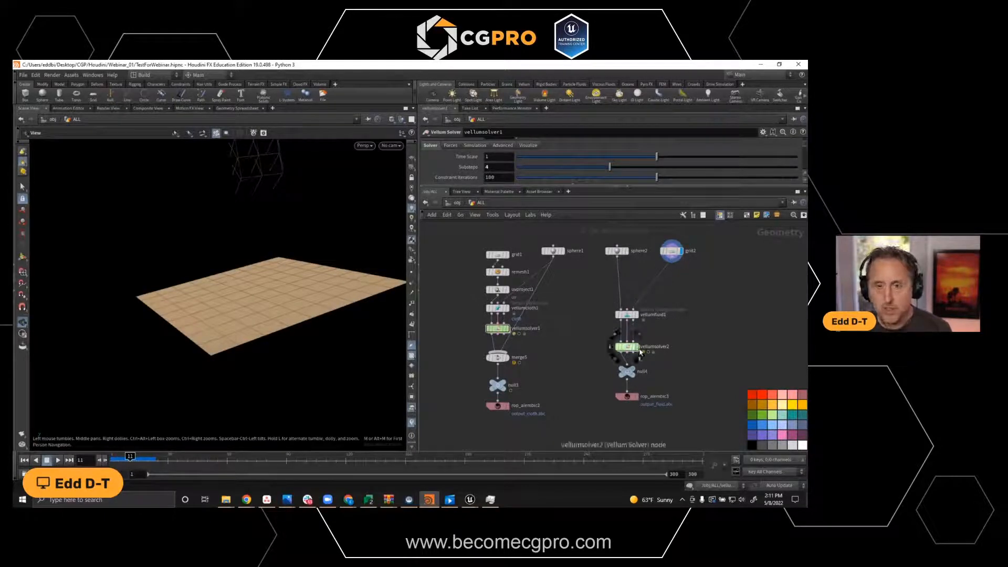
Display vellumfluid1 and examine up close how the source sphere is filled with fluid particles.
left_click(627, 316)
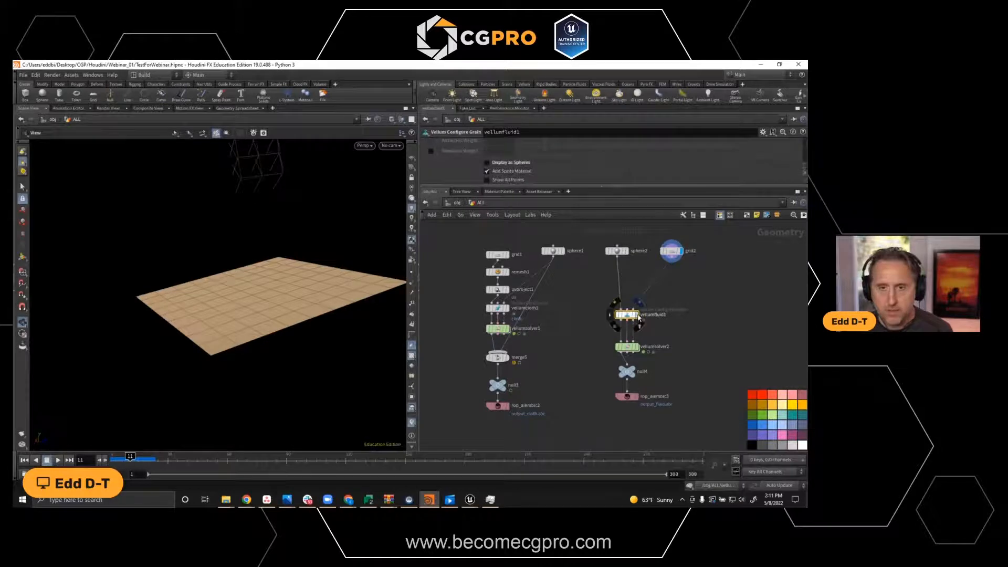
left_click(637, 315)
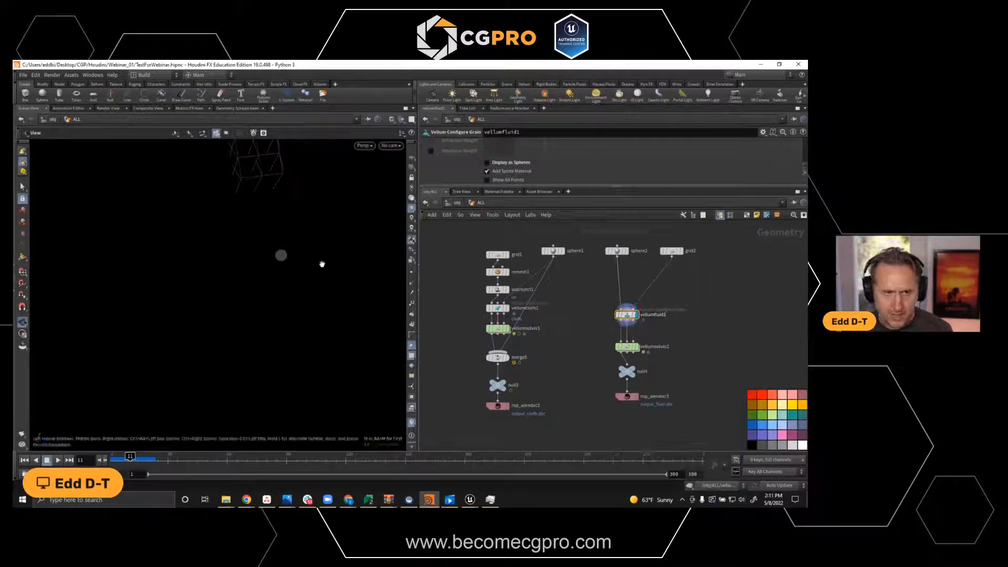
key("h")
right_click_drag(254, 377, 298, 334)
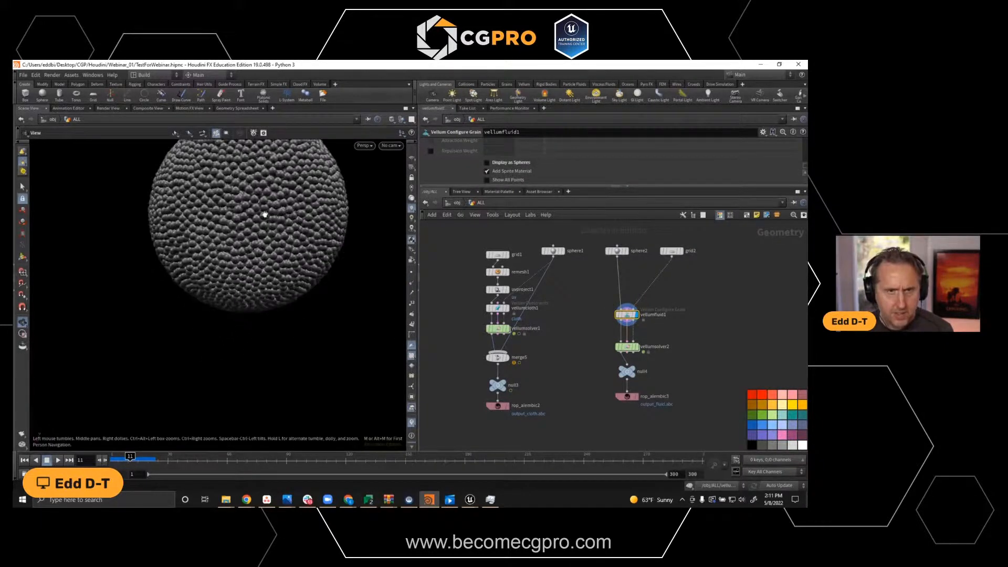
mouse_move(214, 228)
left_mouse_down()
mouse_move(263, 224)
mouse_move(209, 221)
left_mouse_up()
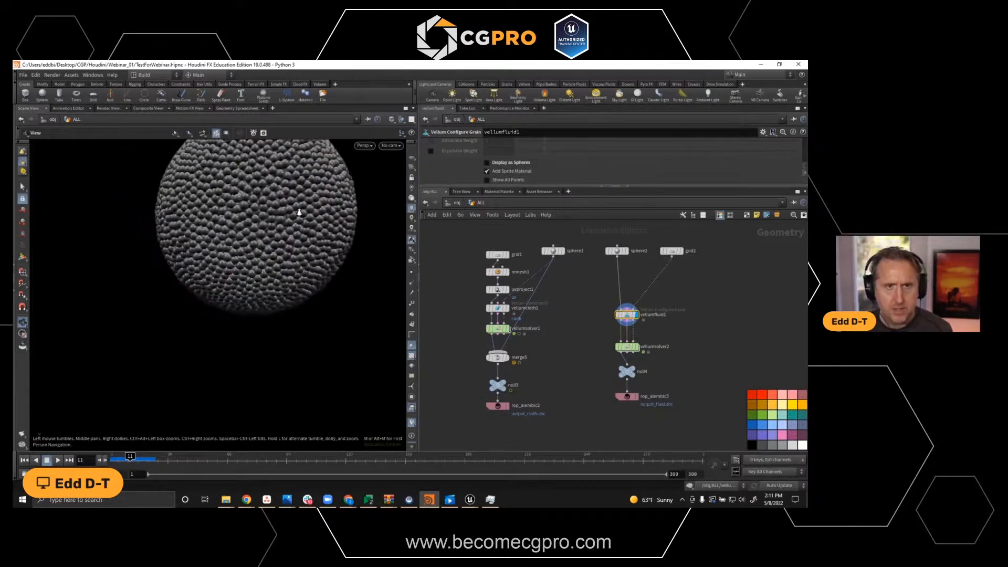
right_click_drag(299, 213, 220, 251)
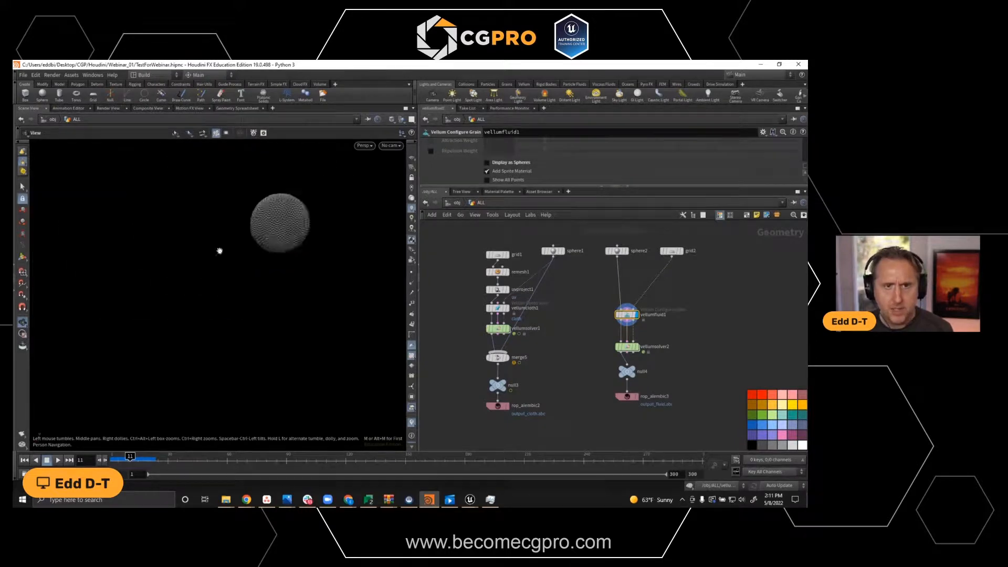
Display vellumsolver2, play the fluid simulation from the first frame to frame 88 and inspect the splash on the grid.
left_click(637, 349)
right_click_drag(294, 329, 250, 369)
middle_click_drag(300, 393, 296, 294)
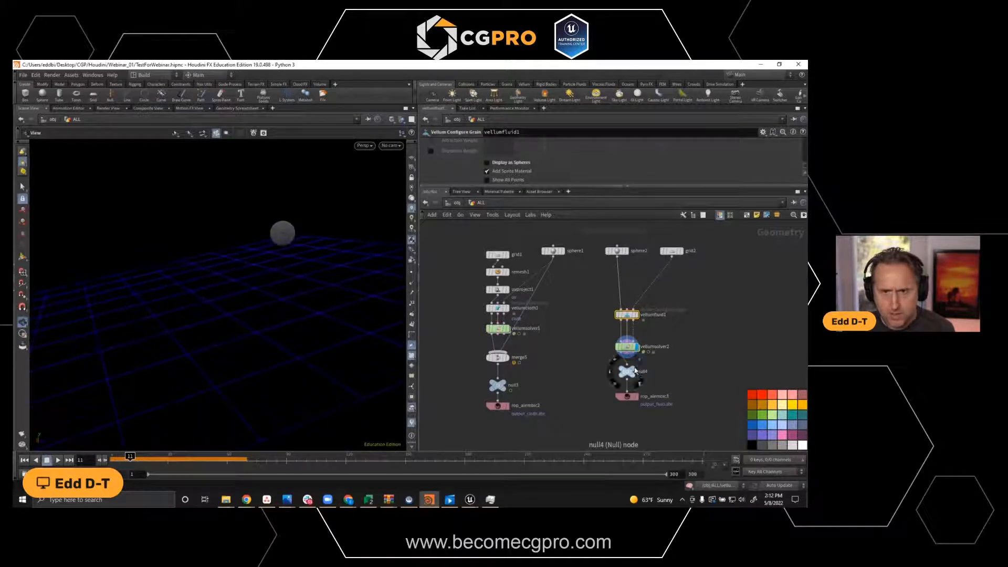
left_click(26, 461)
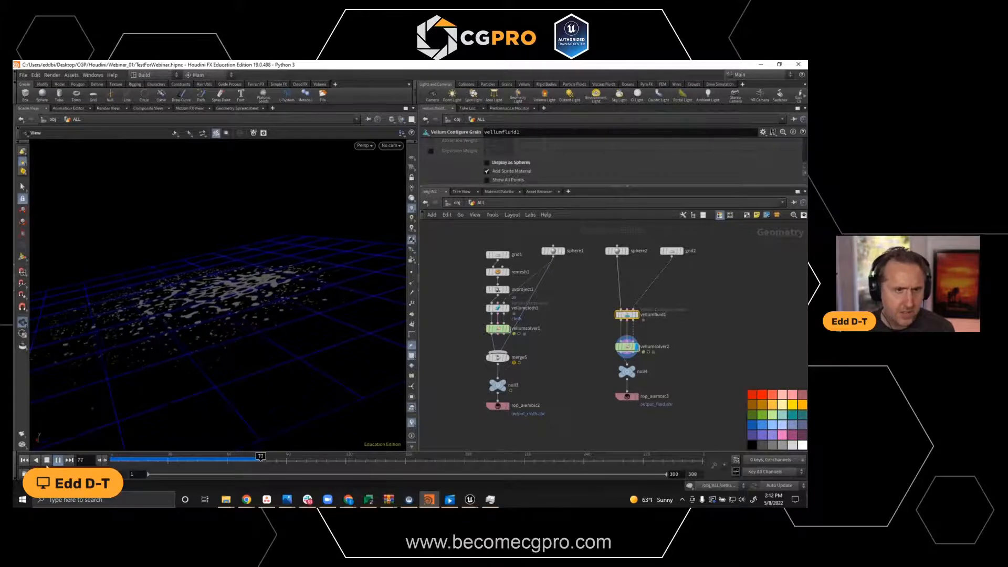
left_click(47, 460)
left_click_drag(191, 333, 344, 266)
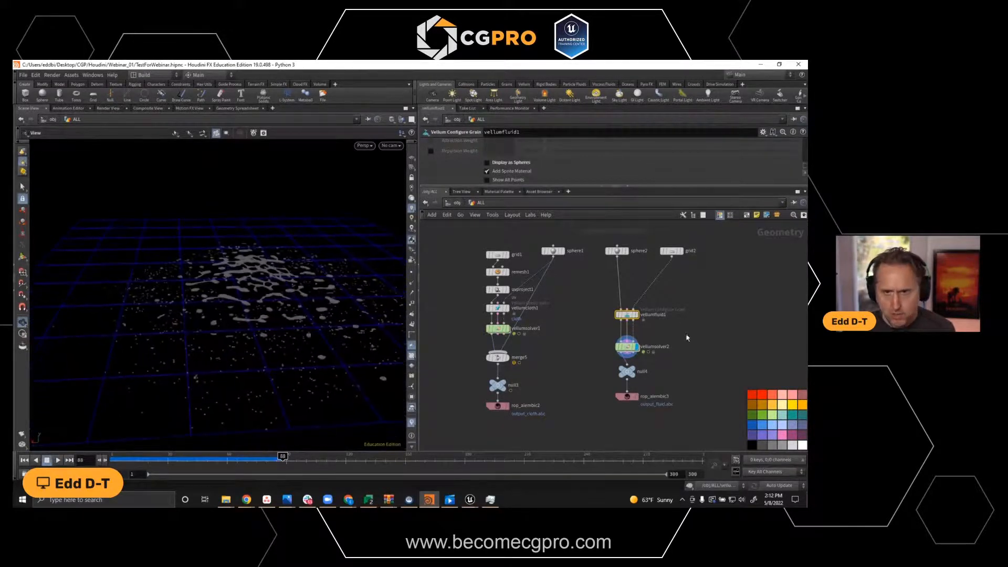
Enlarge the parameter area and set the Viscosity of vellumfluid1 to 500.
left_click(626, 346)
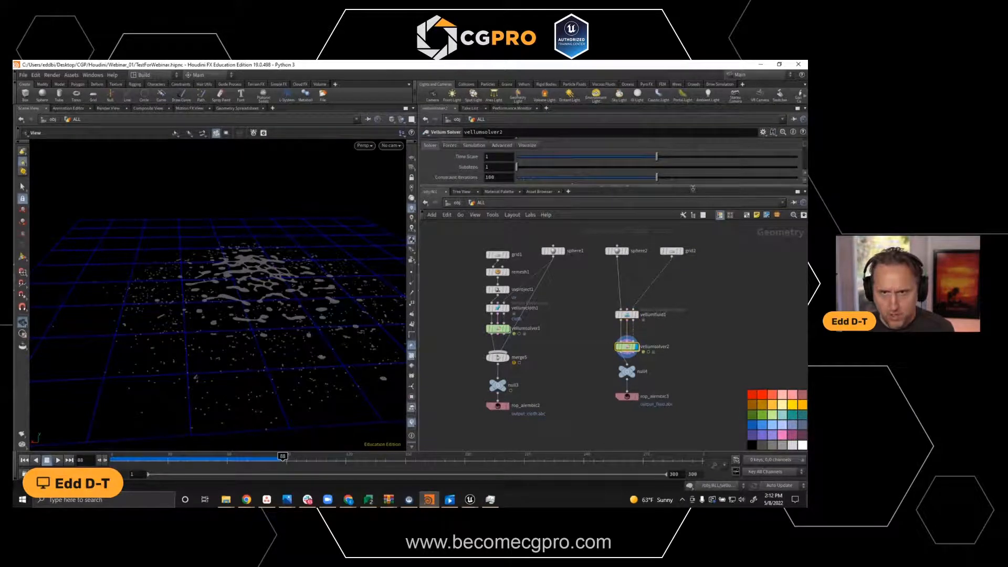
left_click_drag(692, 185, 679, 223)
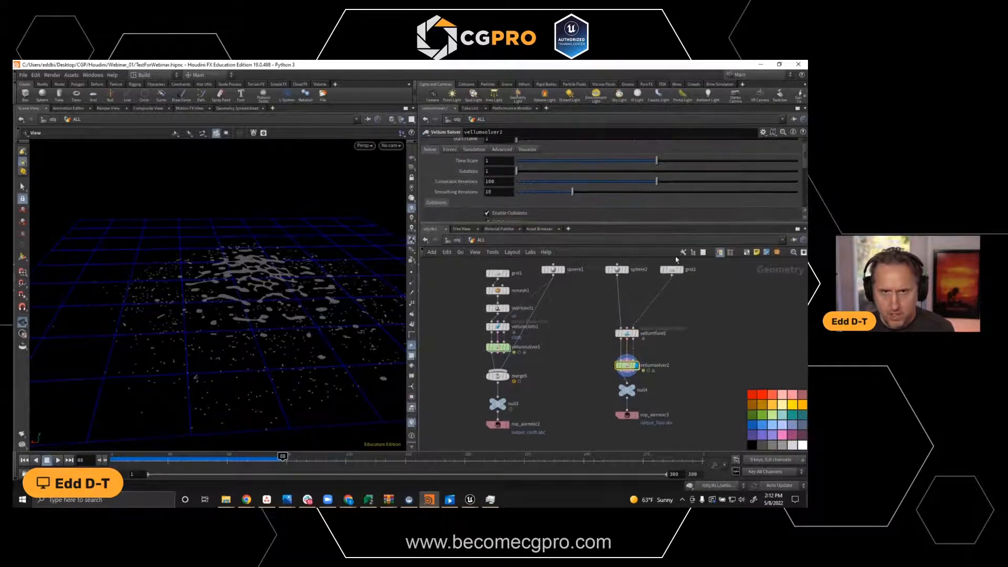
left_click(627, 335)
scroll(805, 189, "up", 5)
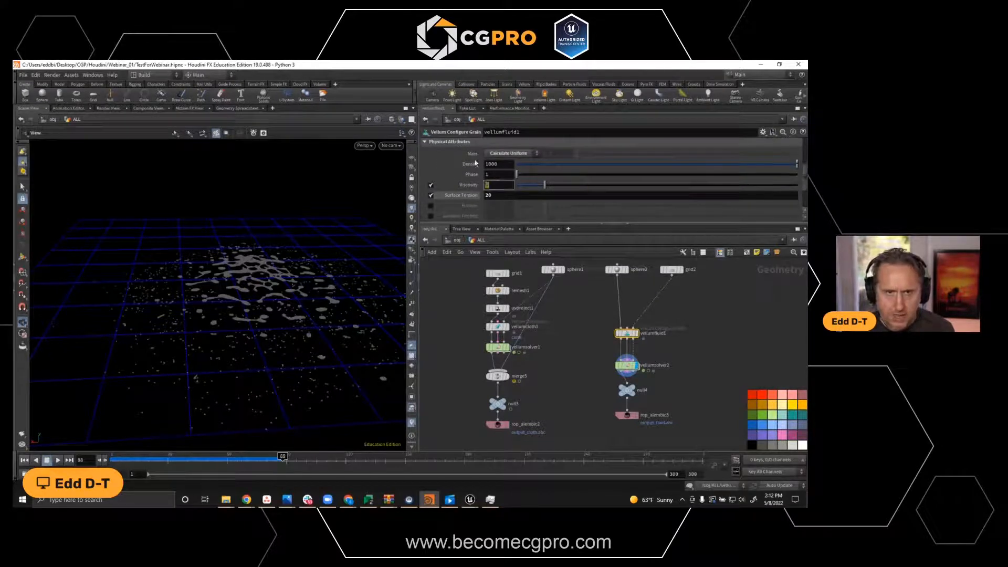
type("5")
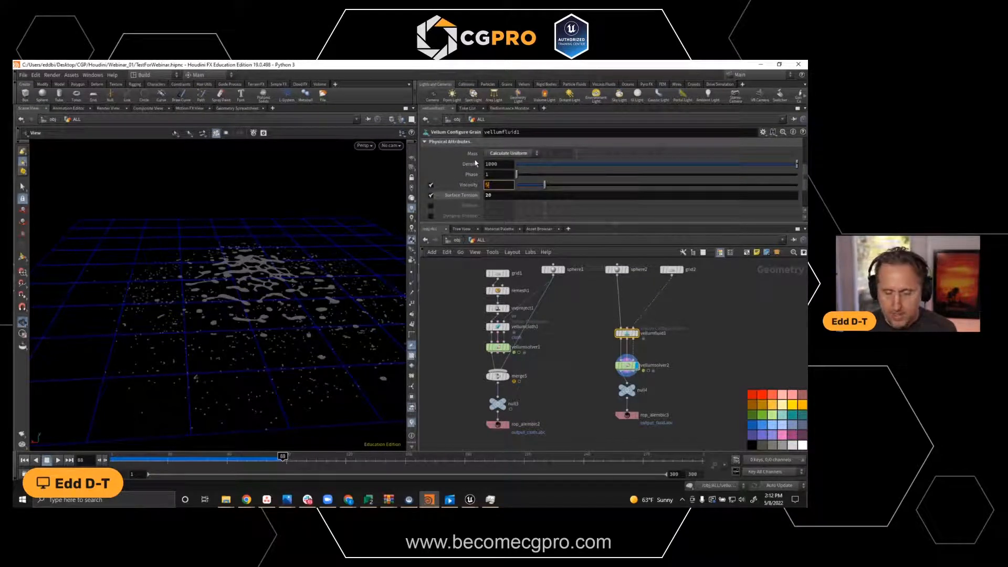
type("00")
key("Return")
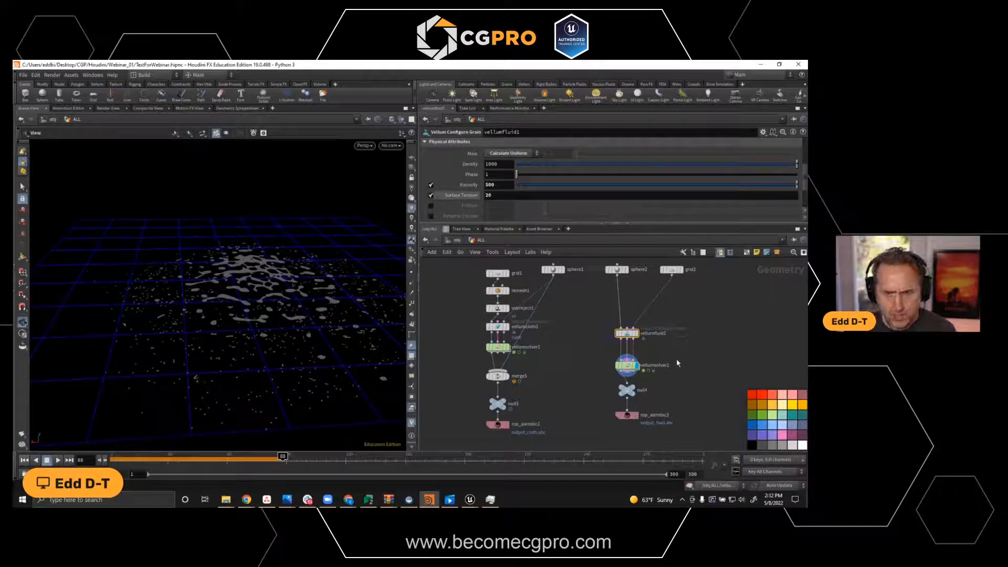
Replay the more viscous fluid simulation from the first frame to frame 82 and inspect how it spreads from different angles.
left_click(25, 460)
left_click(58, 459)
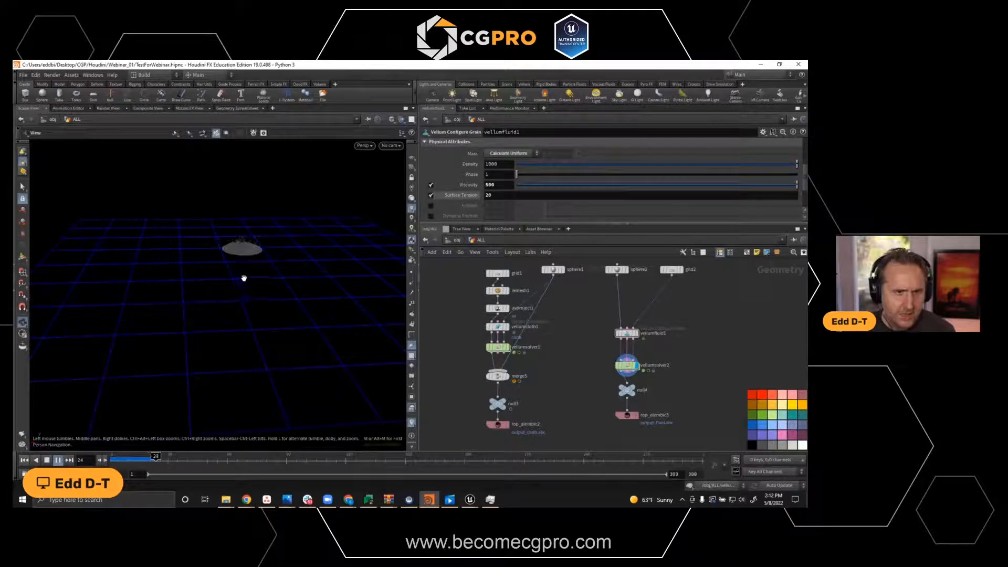
left_click_drag(247, 274, 293, 308)
right_click_drag(306, 252, 375, 253)
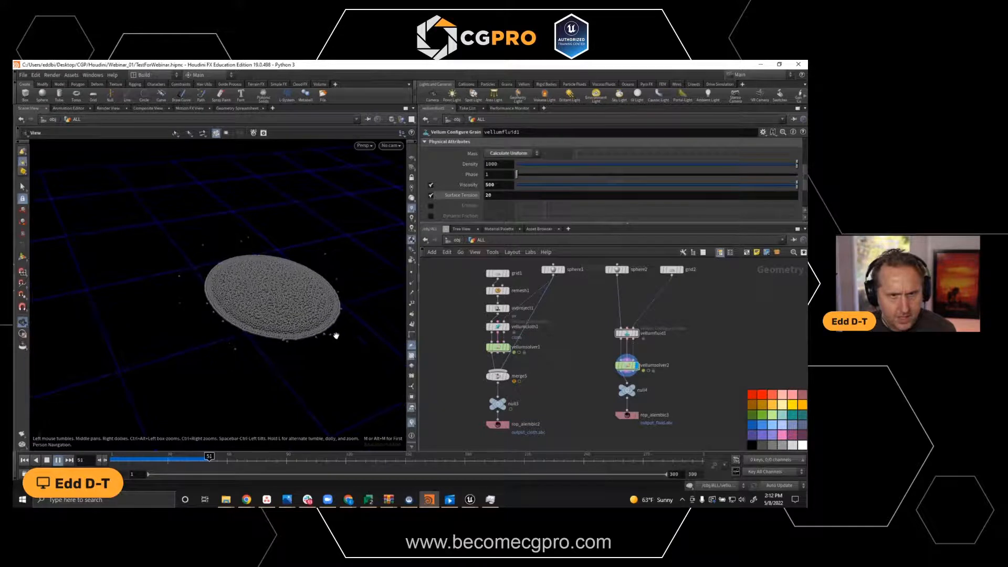
middle_click_drag(346, 345, 288, 266)
right_click_drag(288, 266, 225, 275)
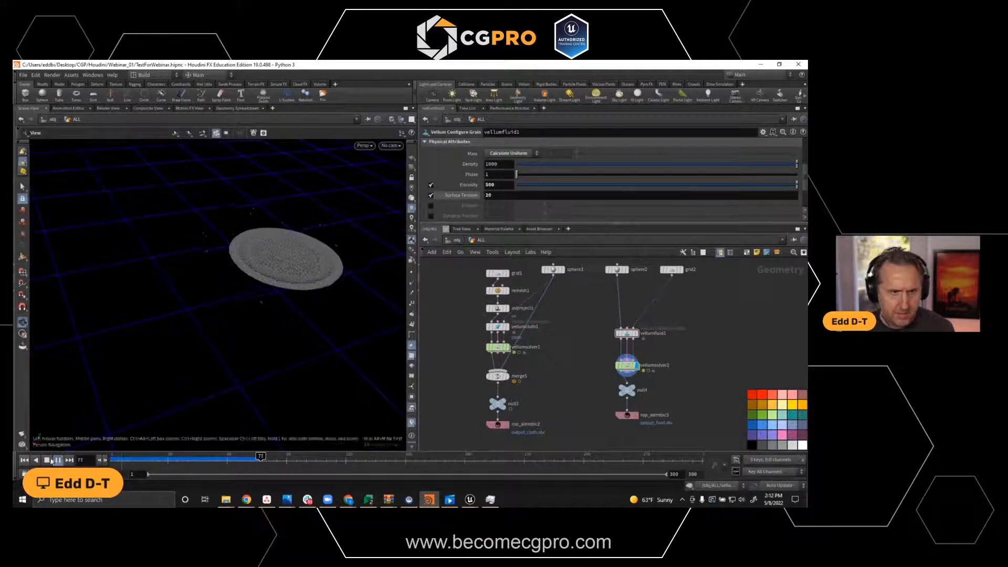
left_click(47, 460)
right_click_drag(284, 270, 137, 290)
middle_click_drag(279, 308, 236, 290)
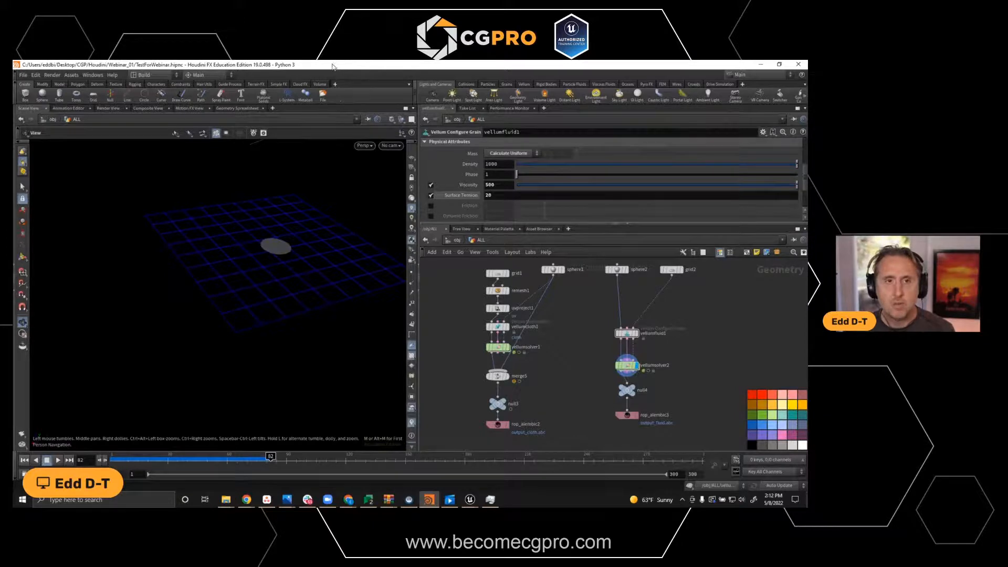
Switch from Houdini to the webinar presentation and advance to the "What to do next?" slide.
left_click_drag(324, 66, 588, 505)
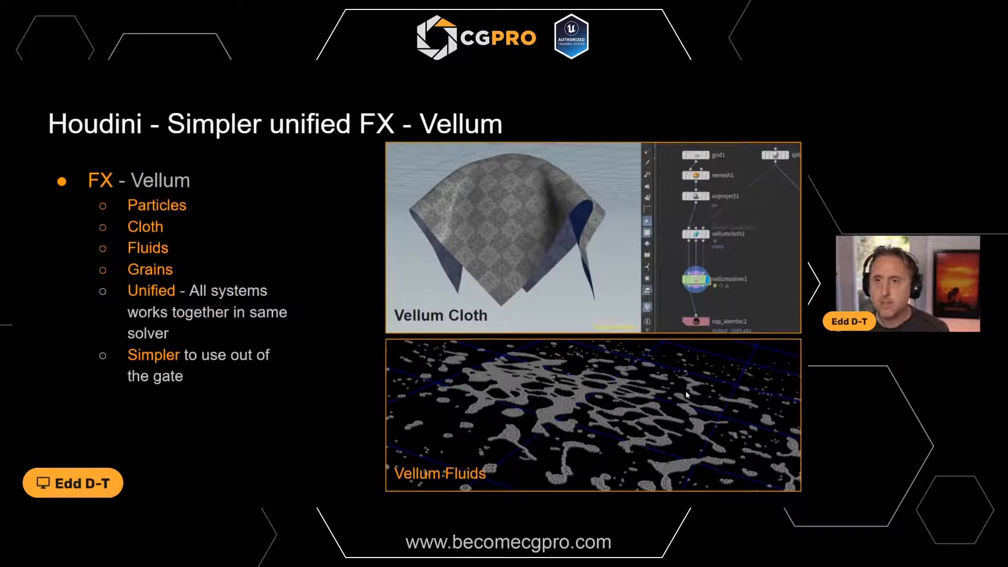
left_click(727, 368)
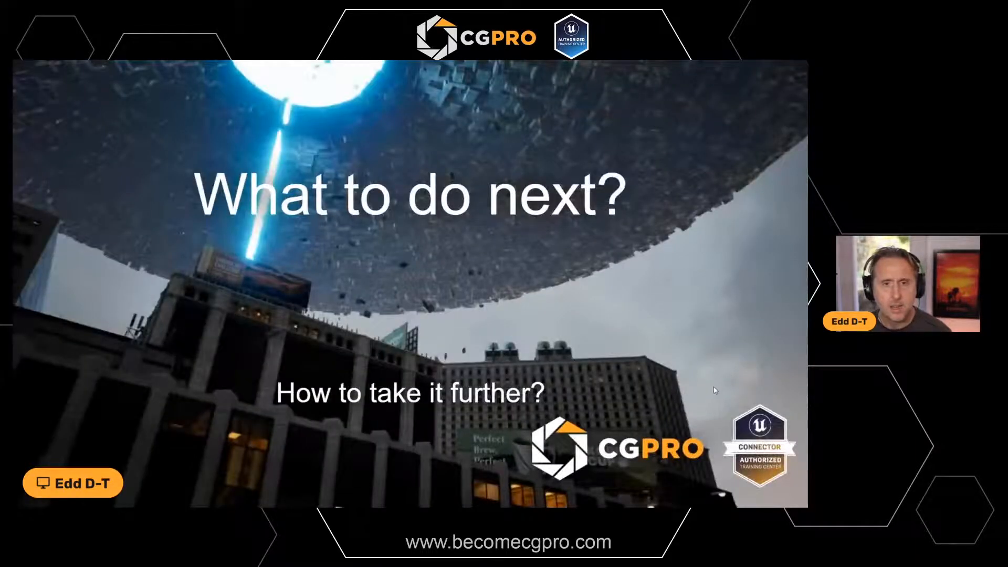